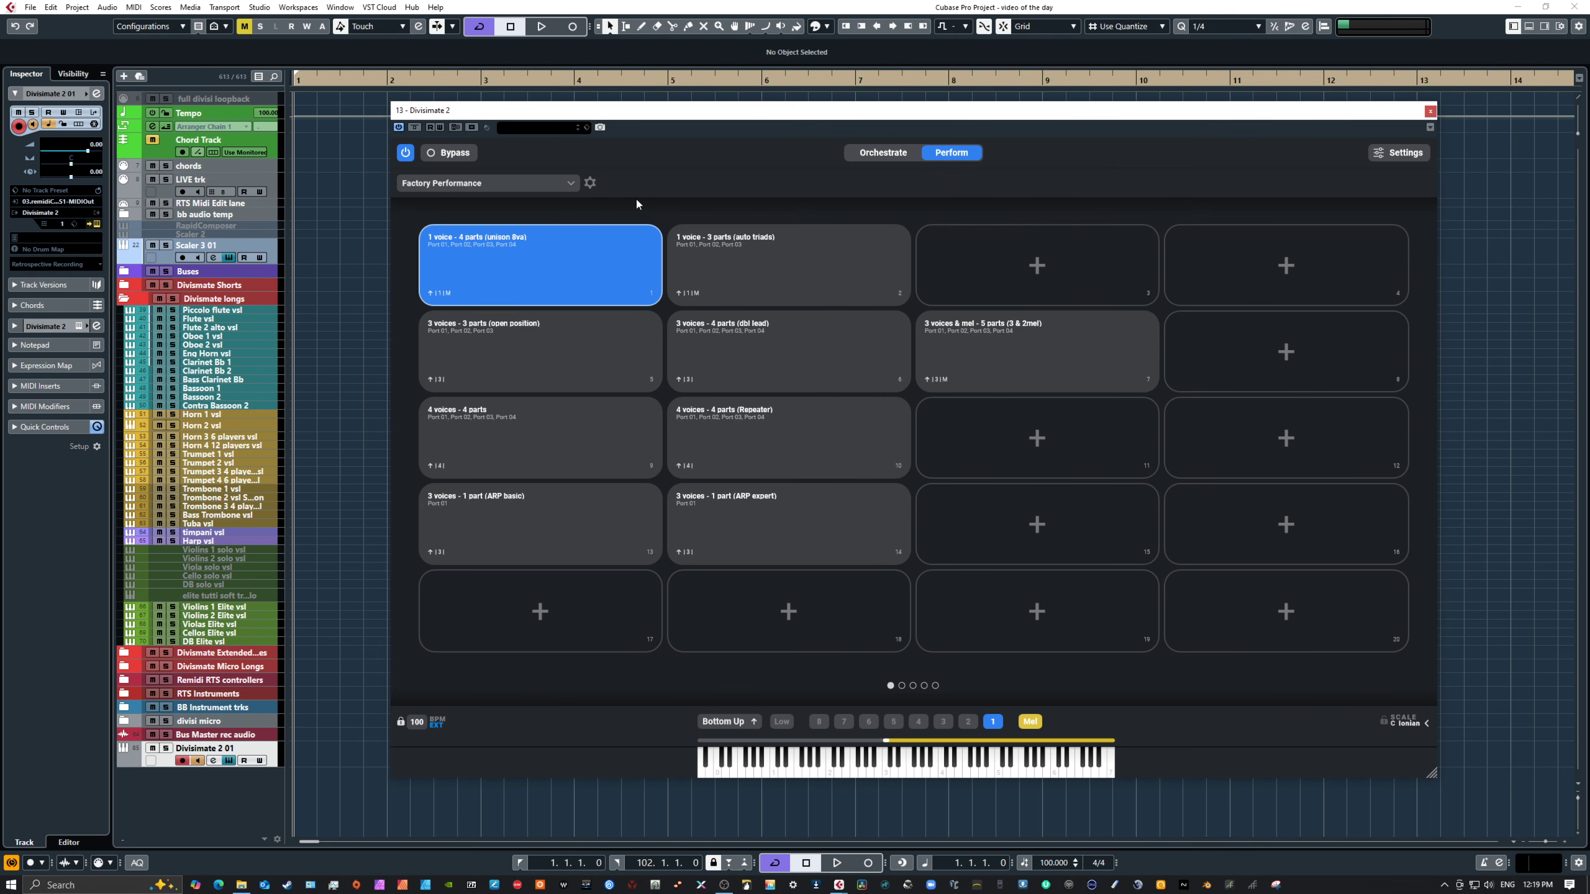
Step: Open the Manage Performances dialog from the performance list to review the quickload slots, then close it
left_click(406, 153)
left_click(406, 153)
left_click(509, 181)
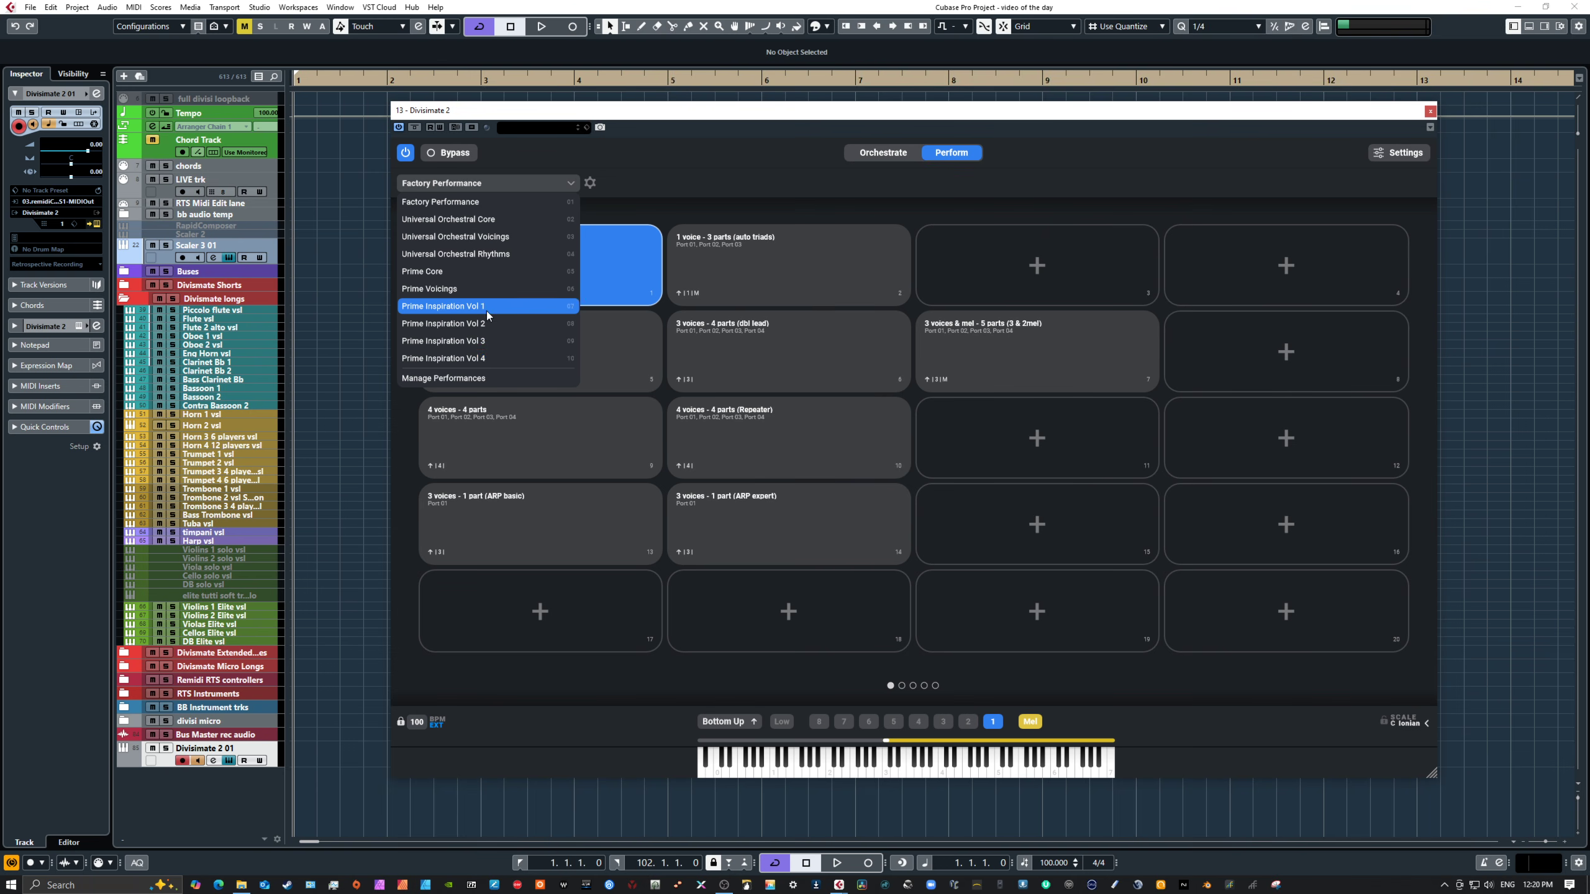
left_click(487, 376)
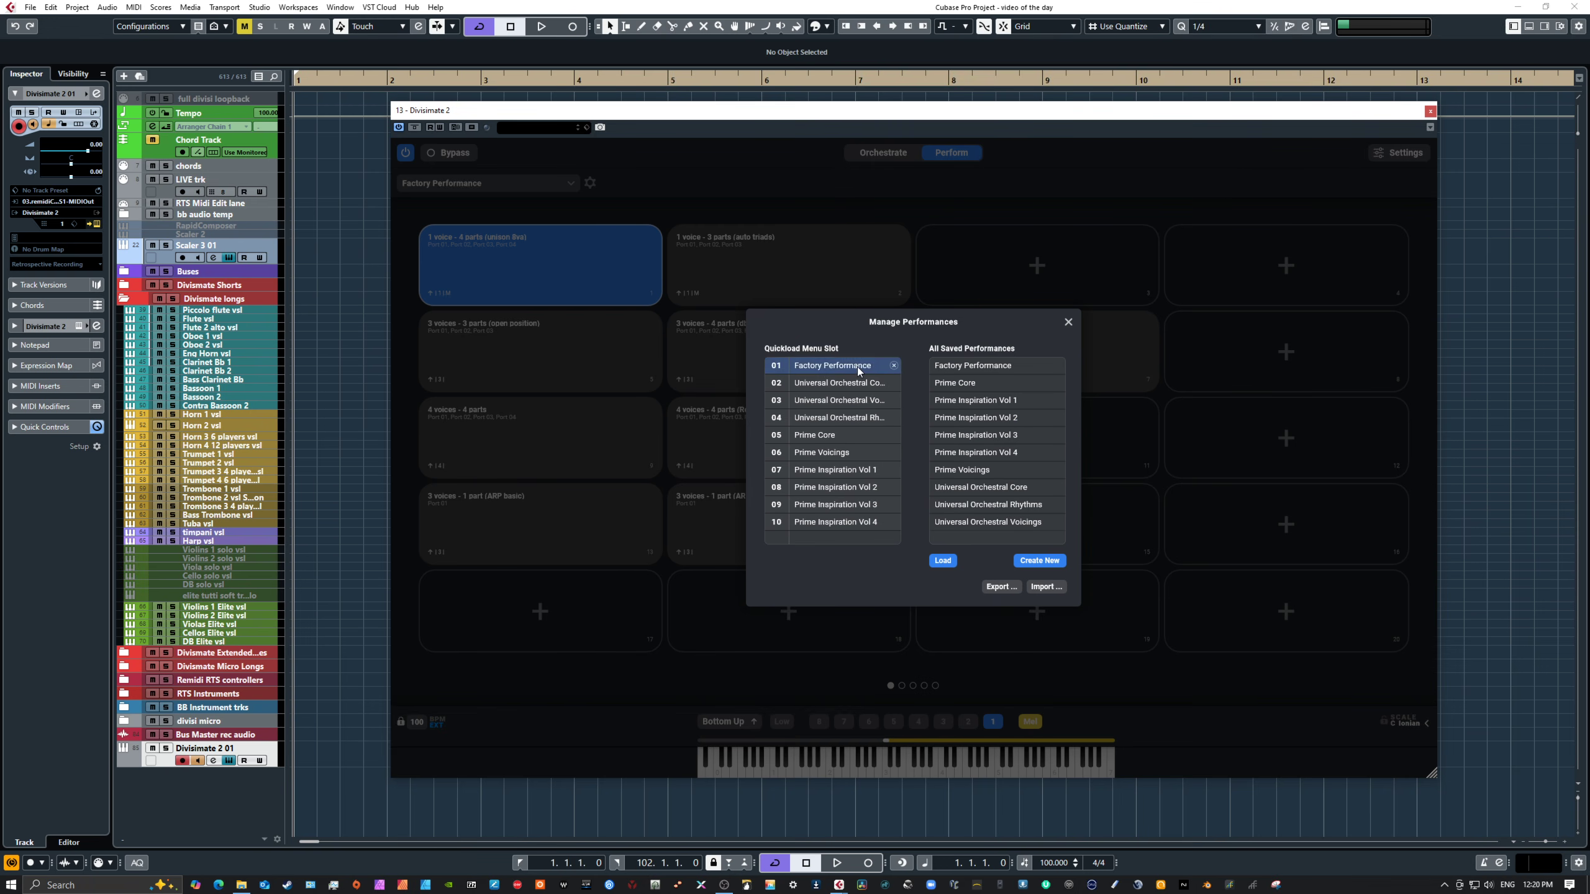
left_click(1068, 323)
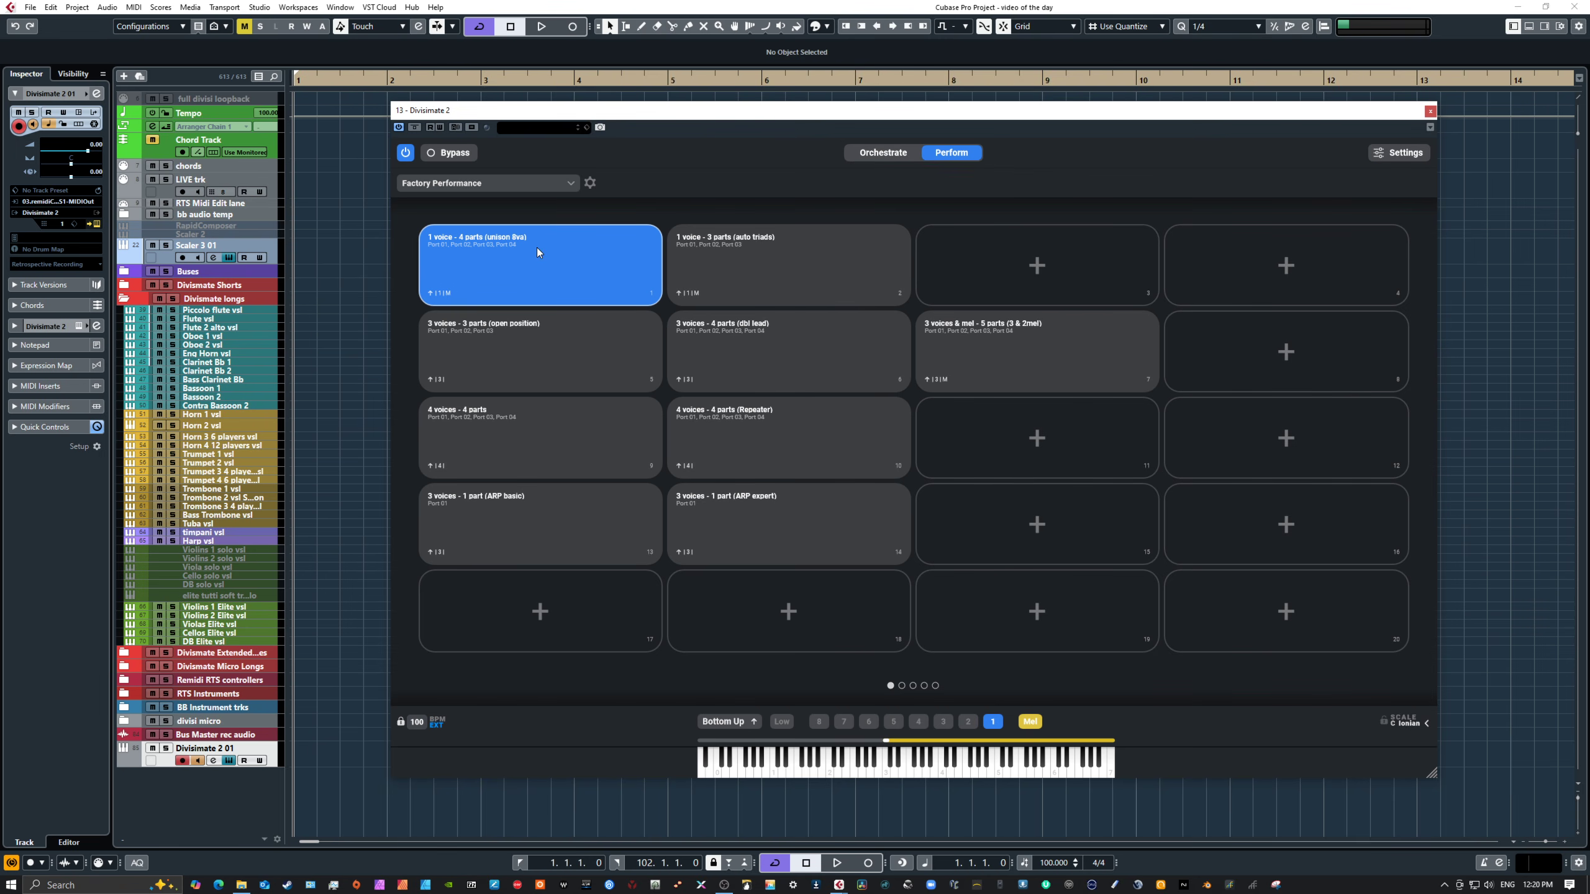
Step: Load the Universal Orchestral Core performance set
left_click(476, 182)
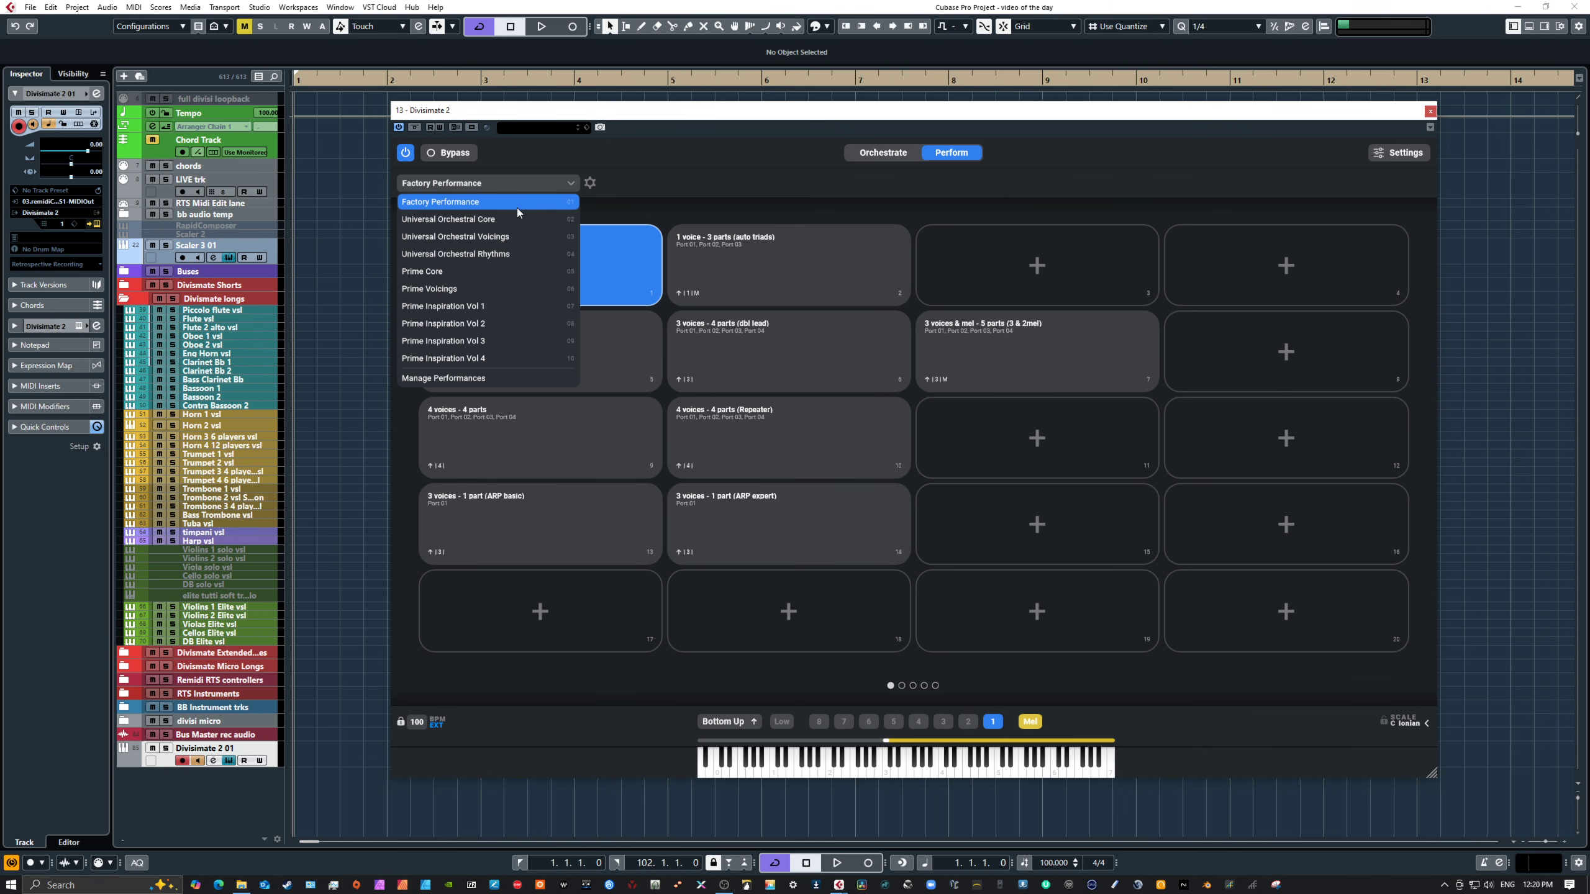
left_click(500, 220)
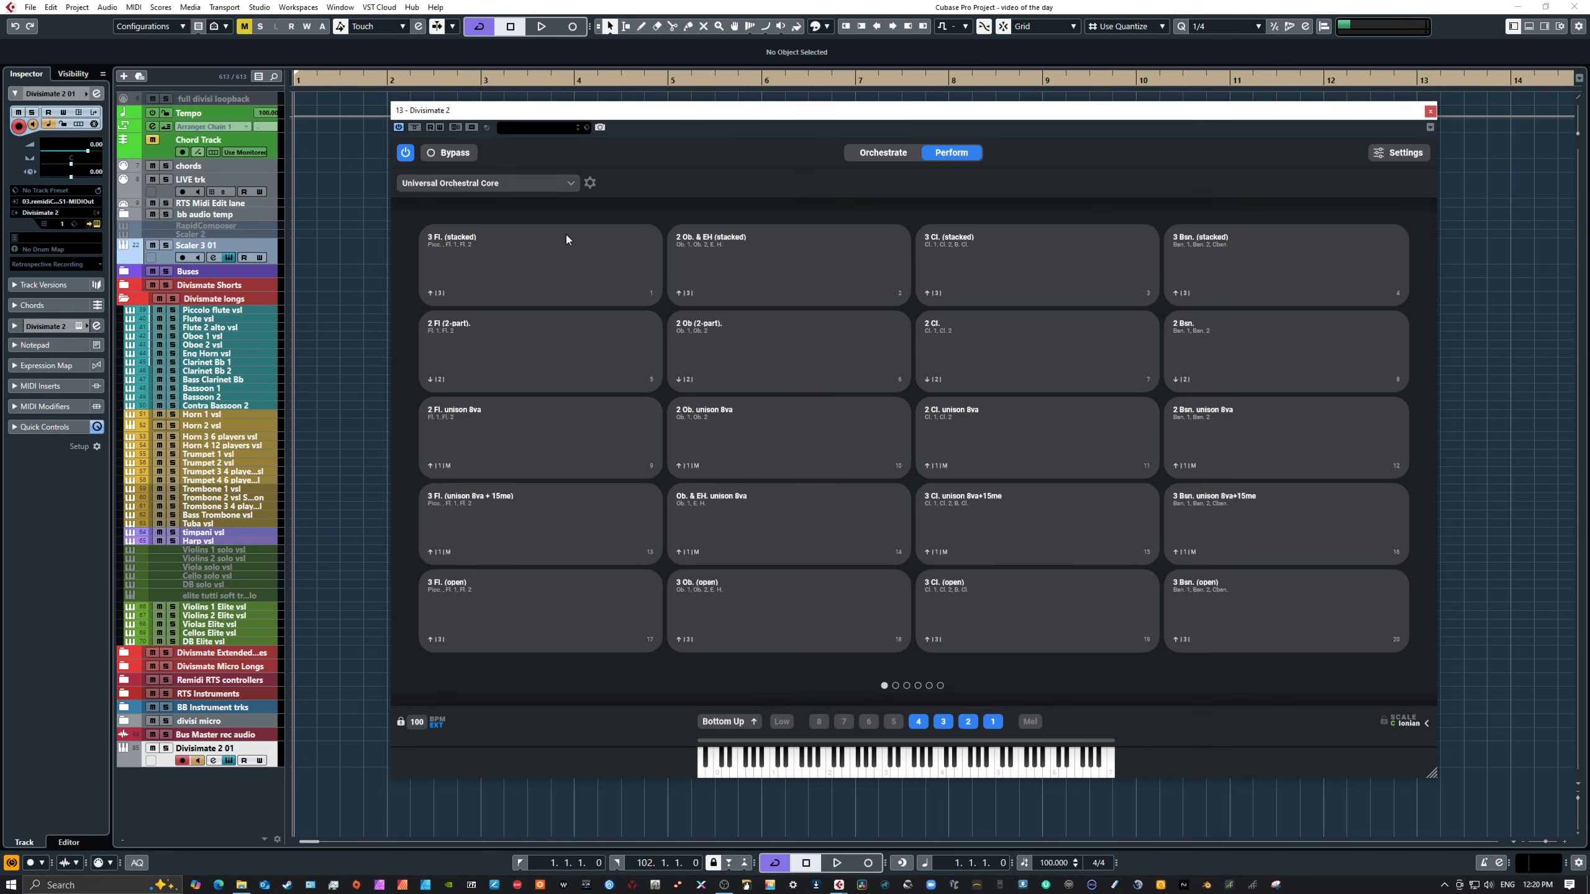
Step: Page through all the pad pages of the Universal Orchestral Core performances
left_click(492, 184)
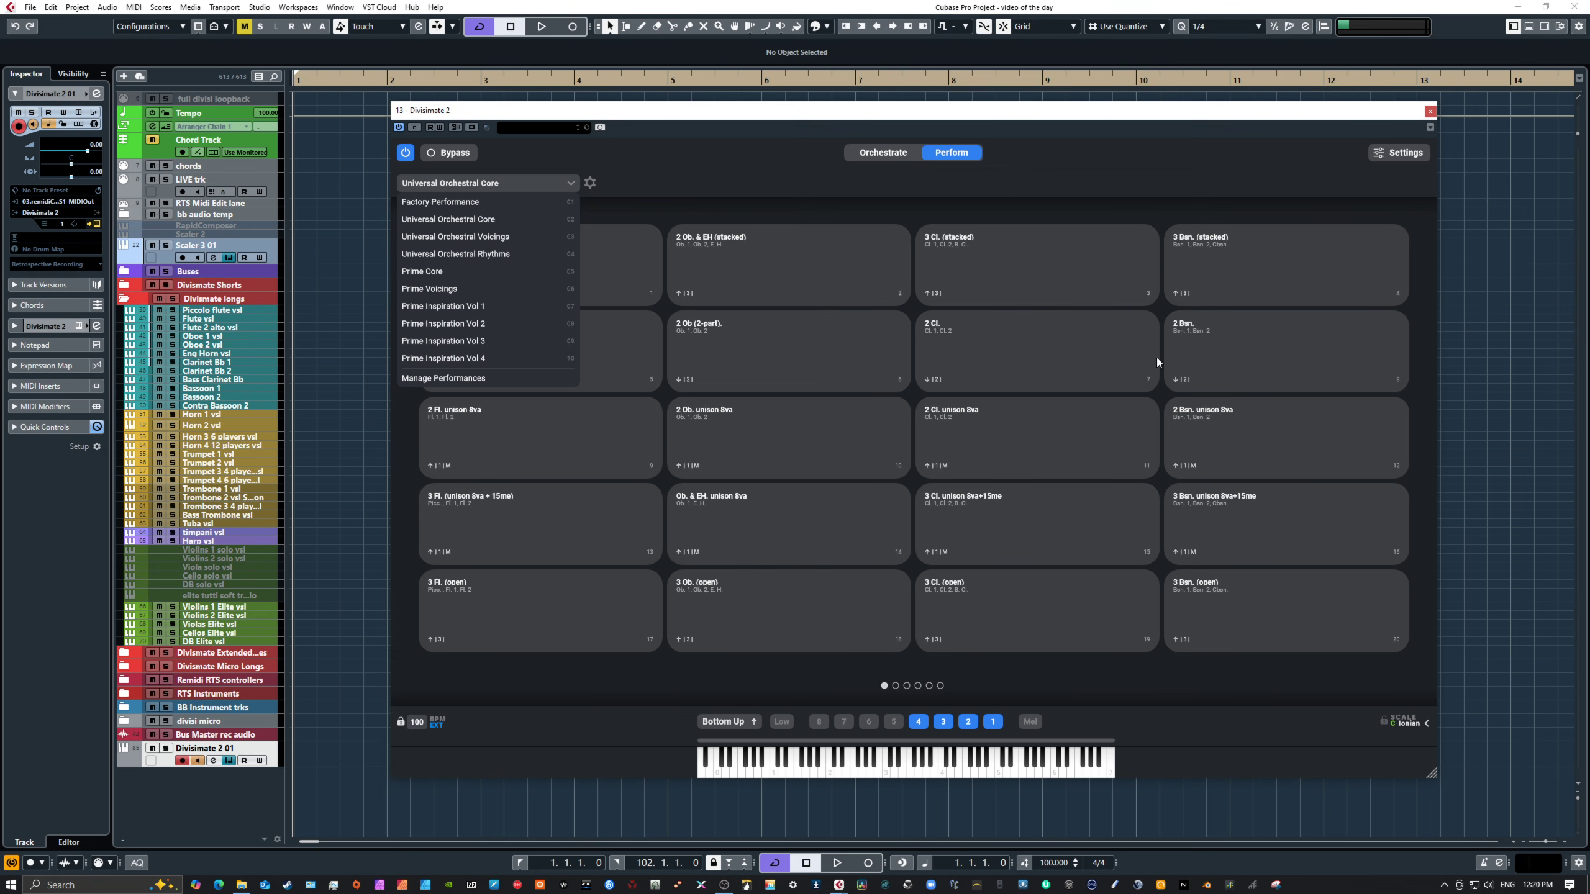
left_click(900, 687)
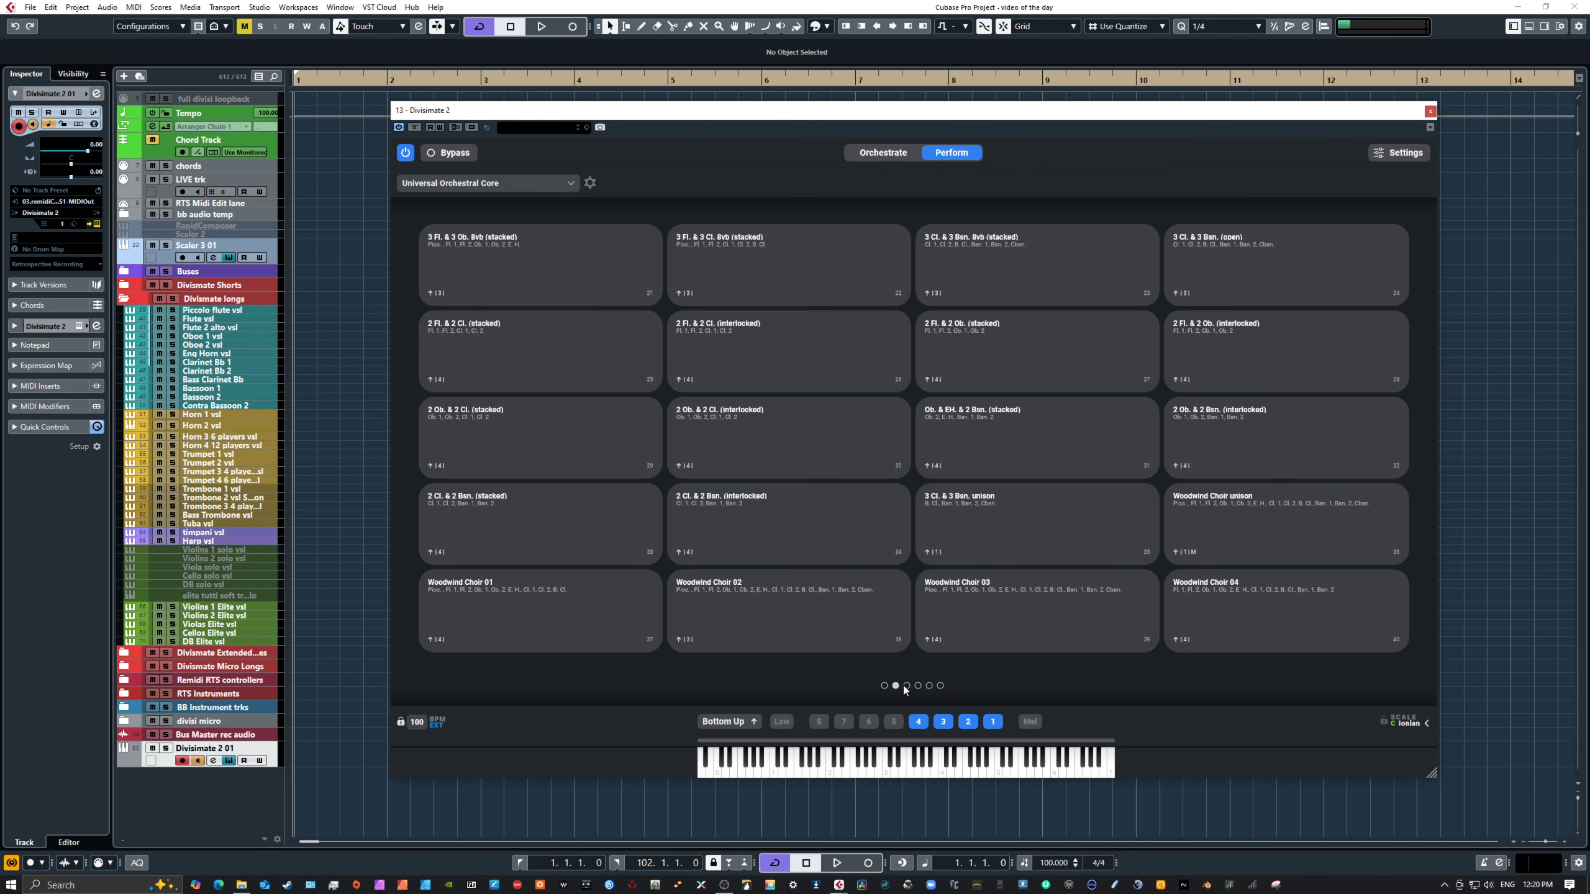
left_click(906, 685)
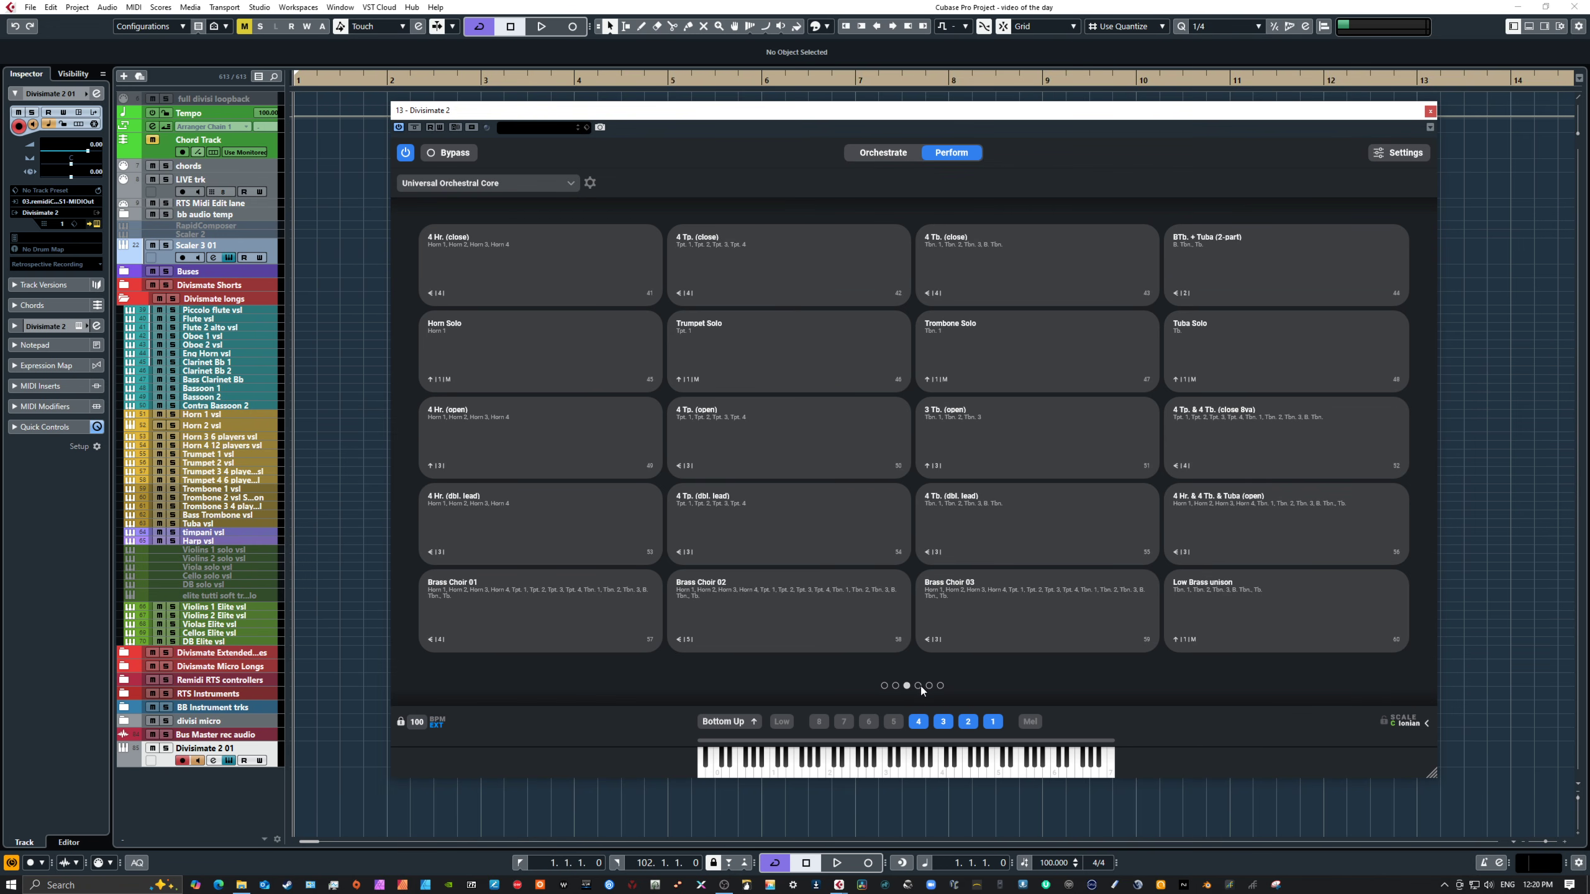
left_click(919, 686)
left_click(929, 685)
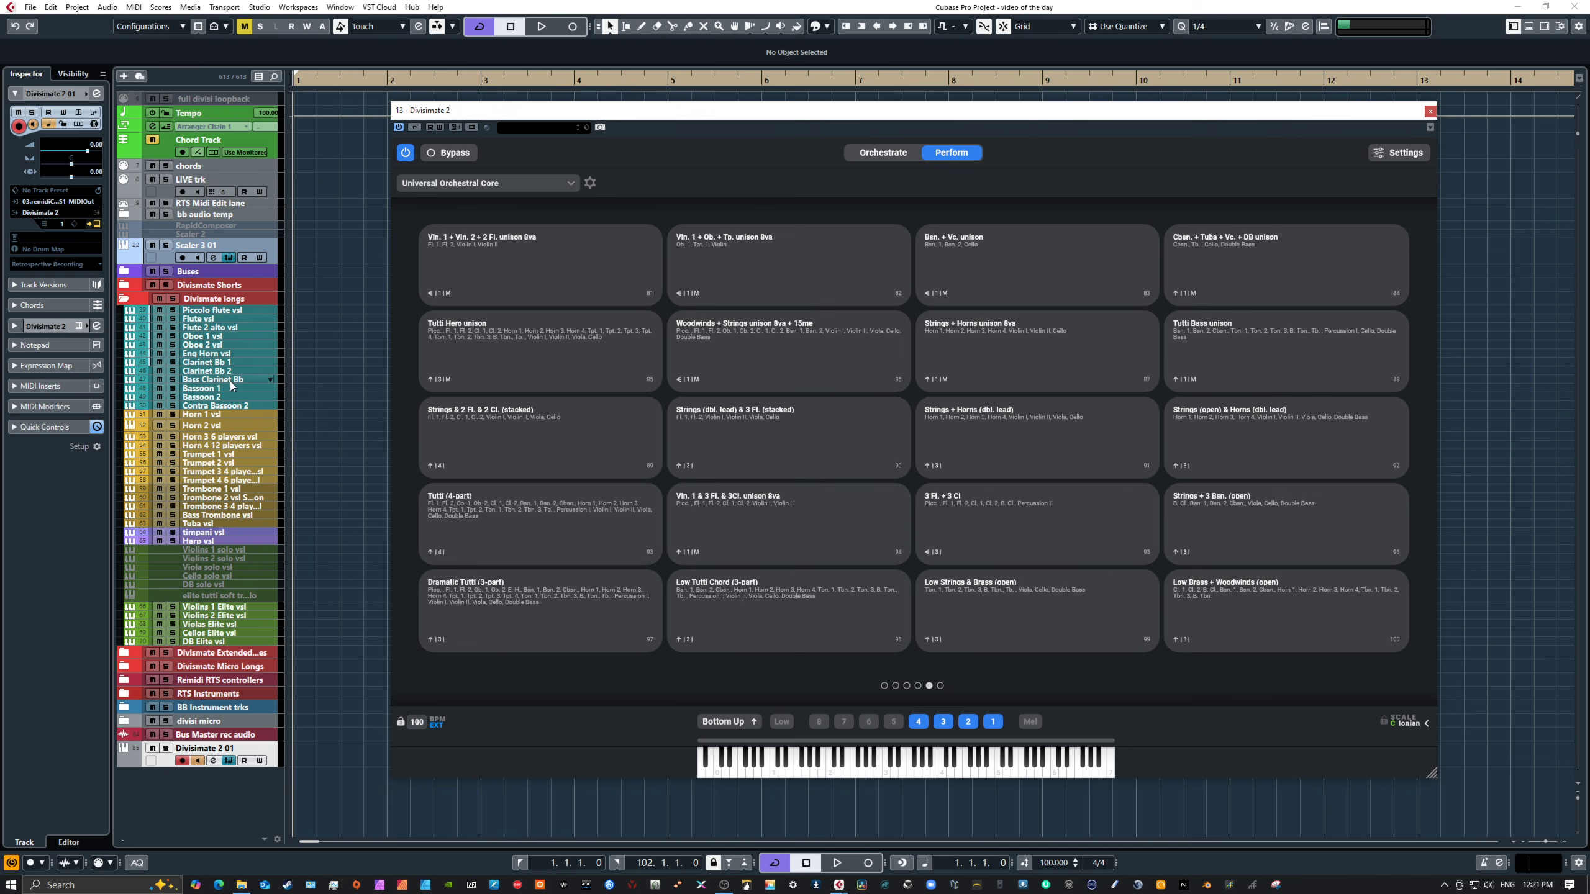
Step: Glance at the Orchestrate page and return to the Perform pads
left_click(487, 184)
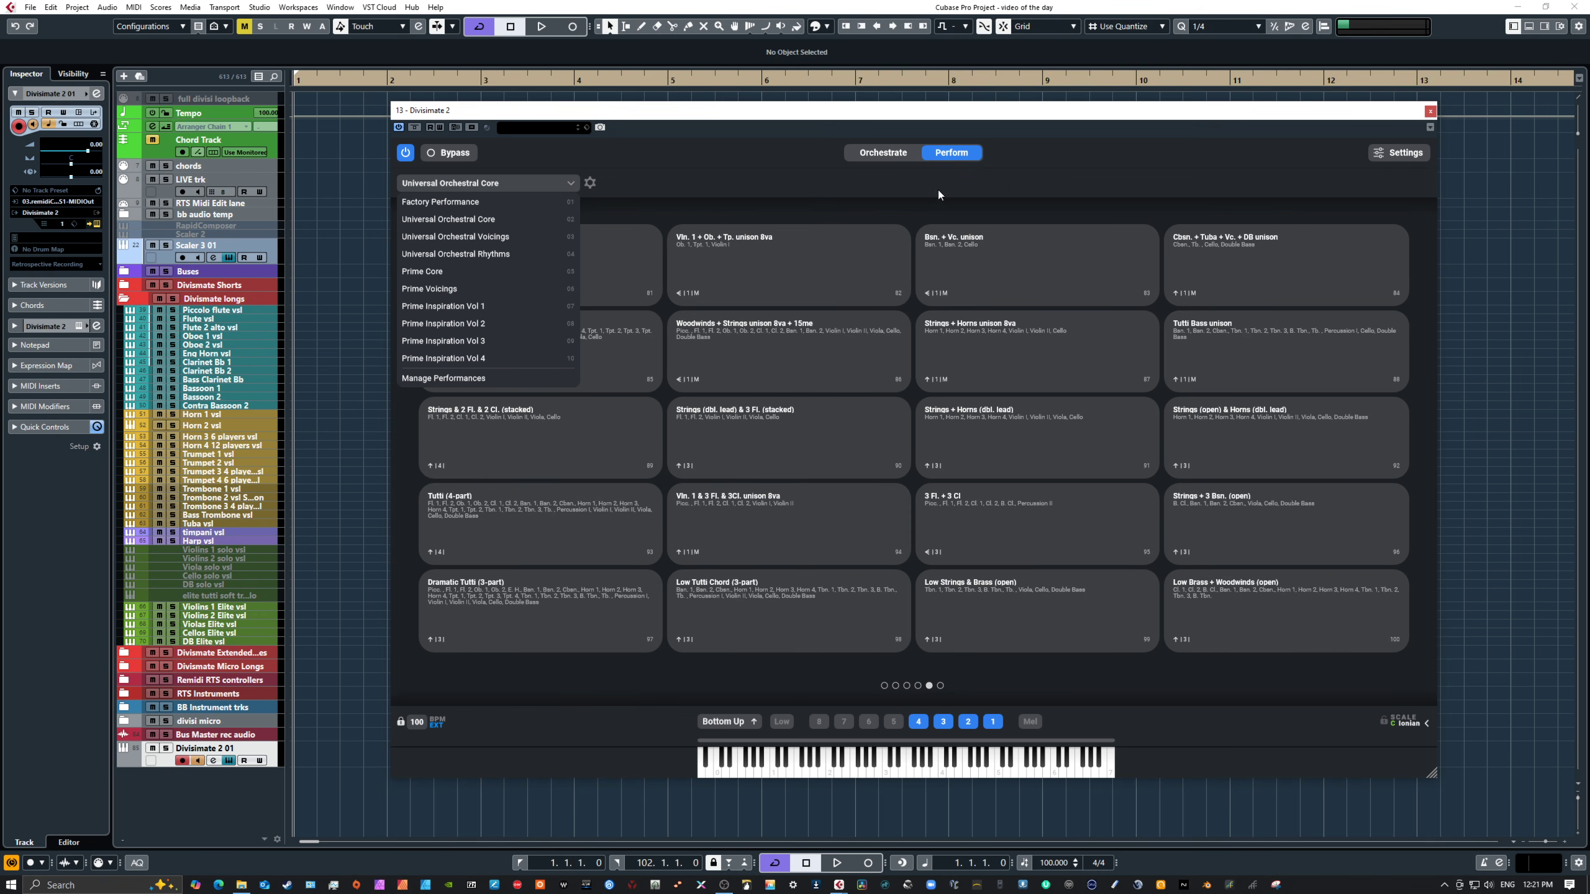
left_click(882, 157)
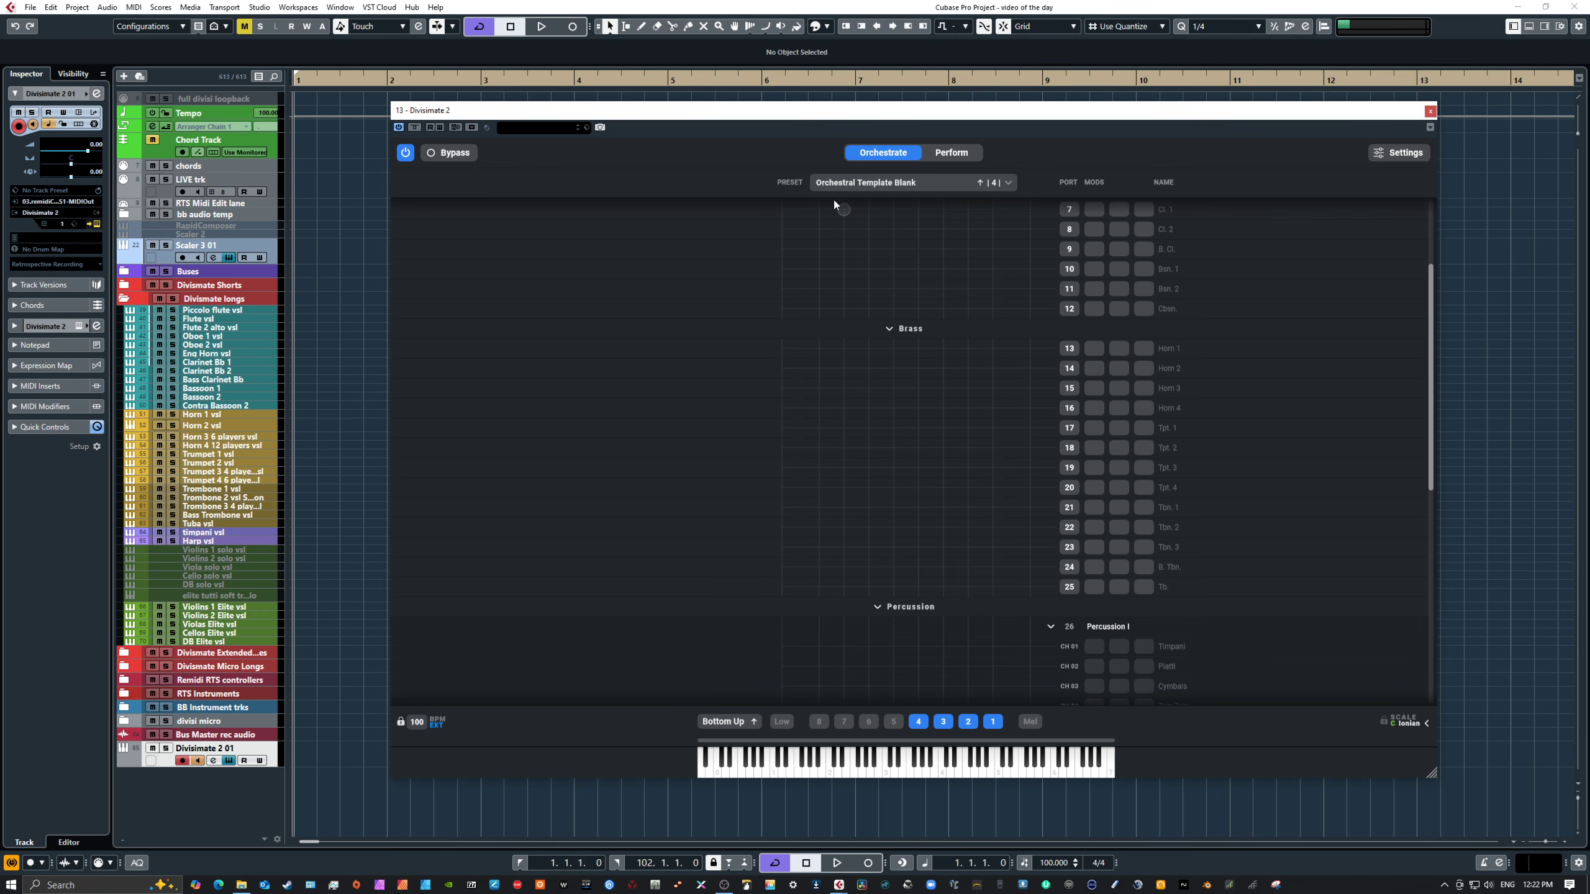
left_click(842, 182)
left_click(959, 153)
Step: Switch back to the Factory Performance set and select the 1 voice - 4 parts (unison 8va) pad
left_click(508, 182)
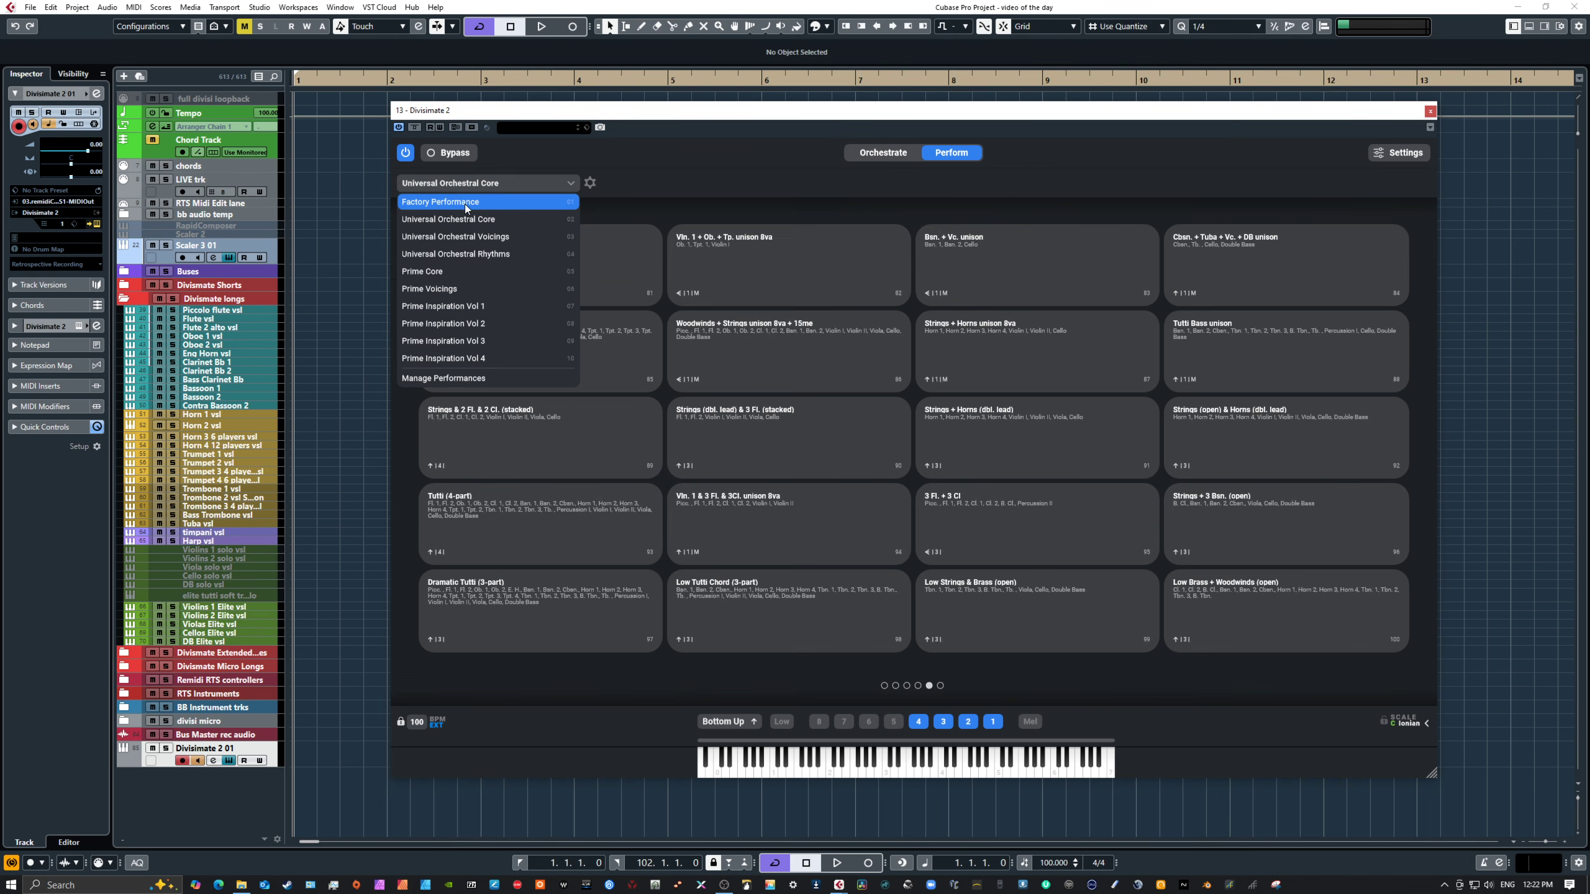
left_click(463, 201)
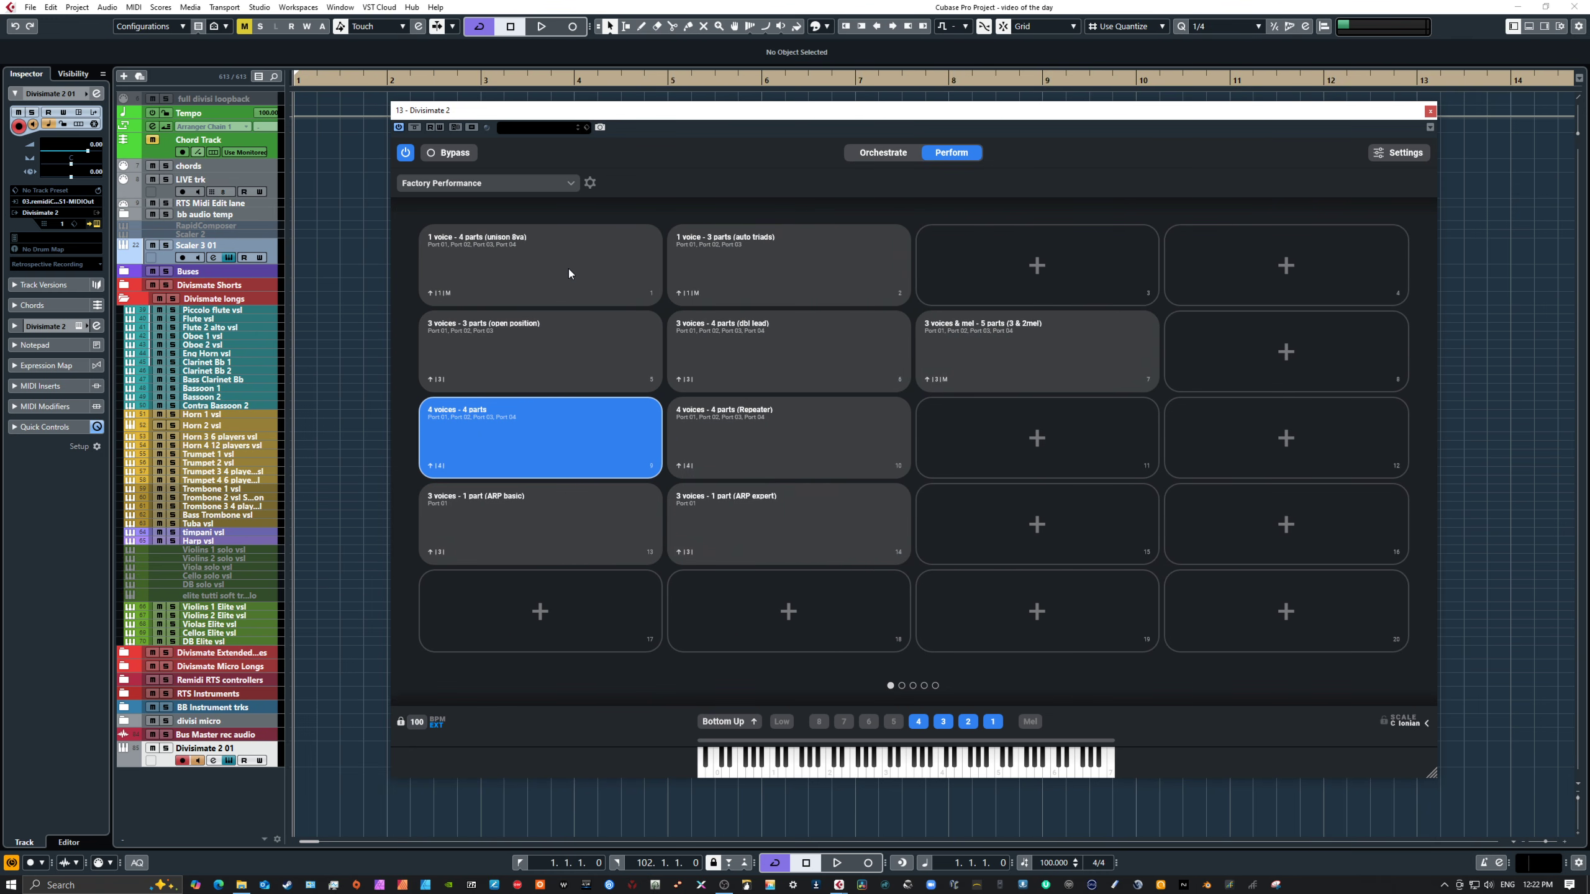
left_click(557, 265)
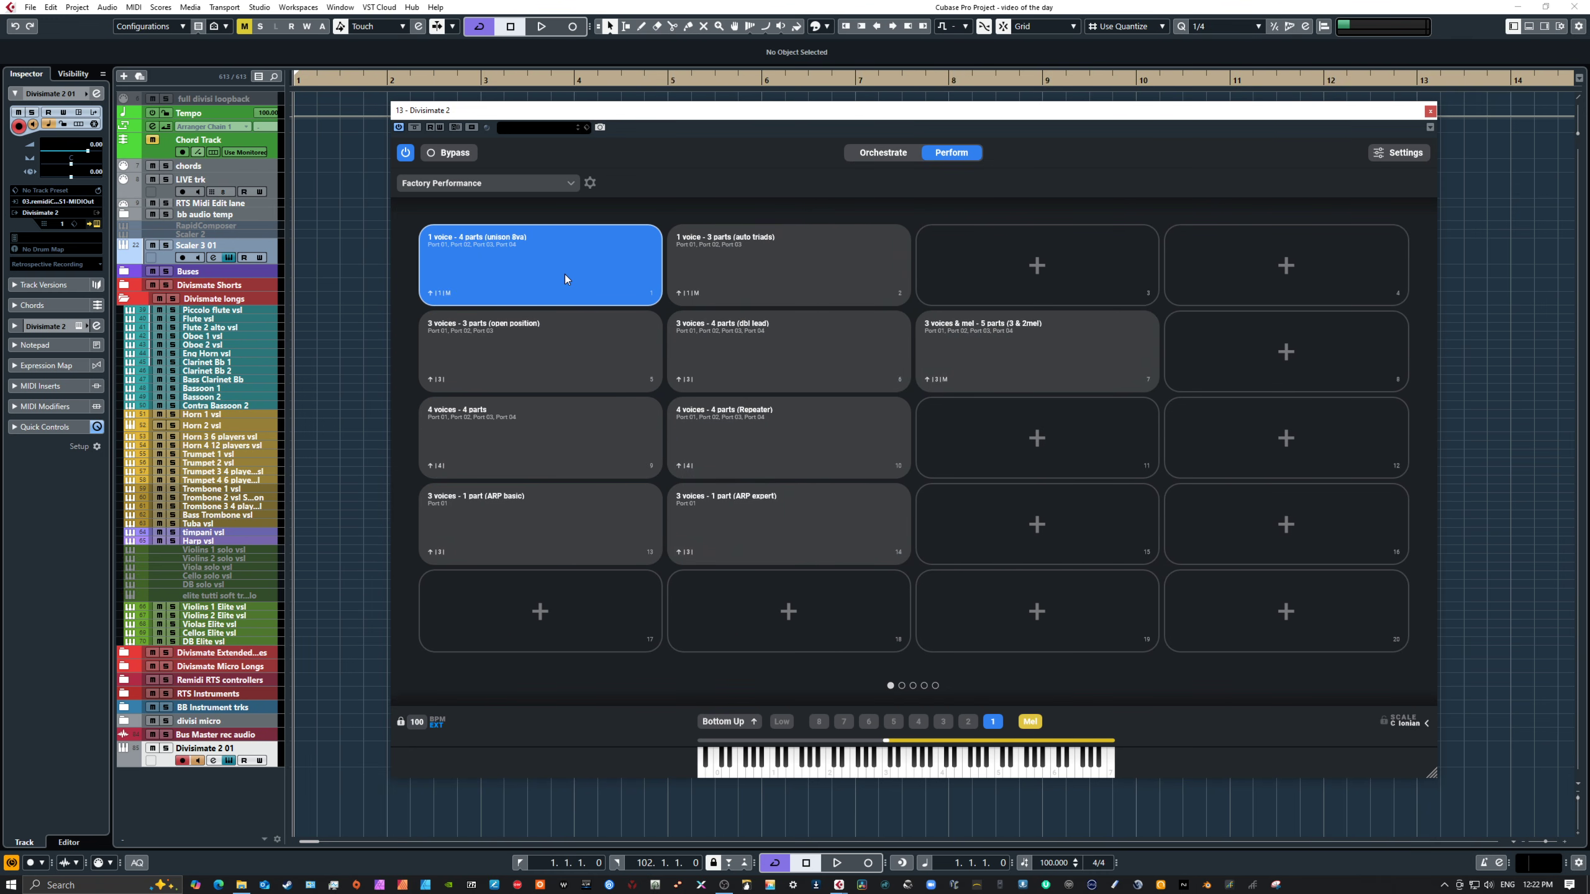
Step: Open the orchestration of this performance and inspect the Transposer settings on ports 1 and 2
left_click(887, 152)
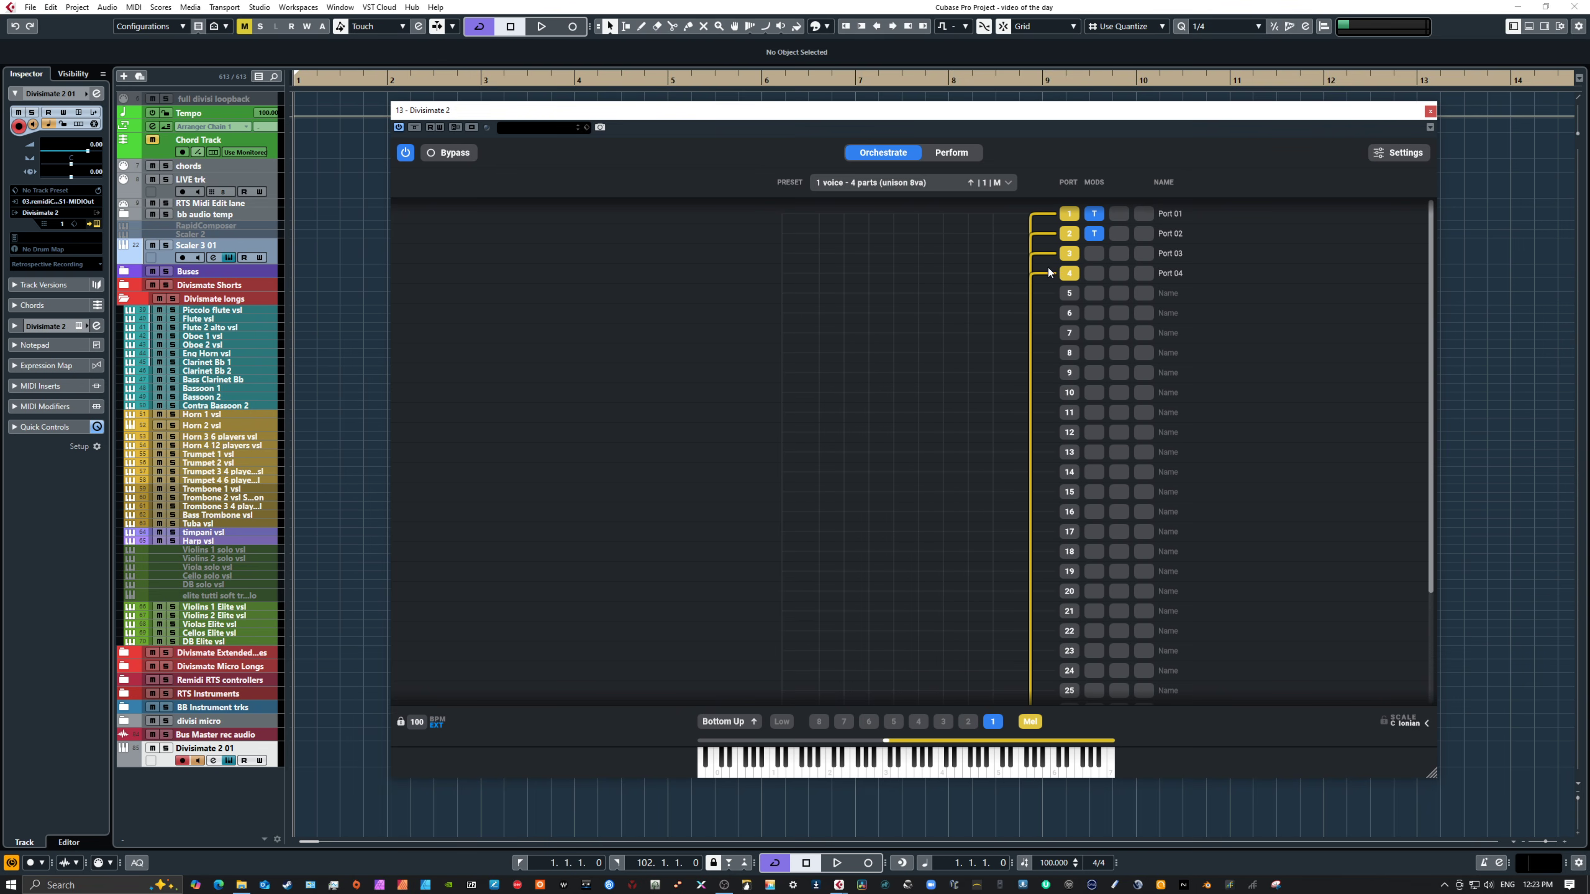
left_click(1095, 215)
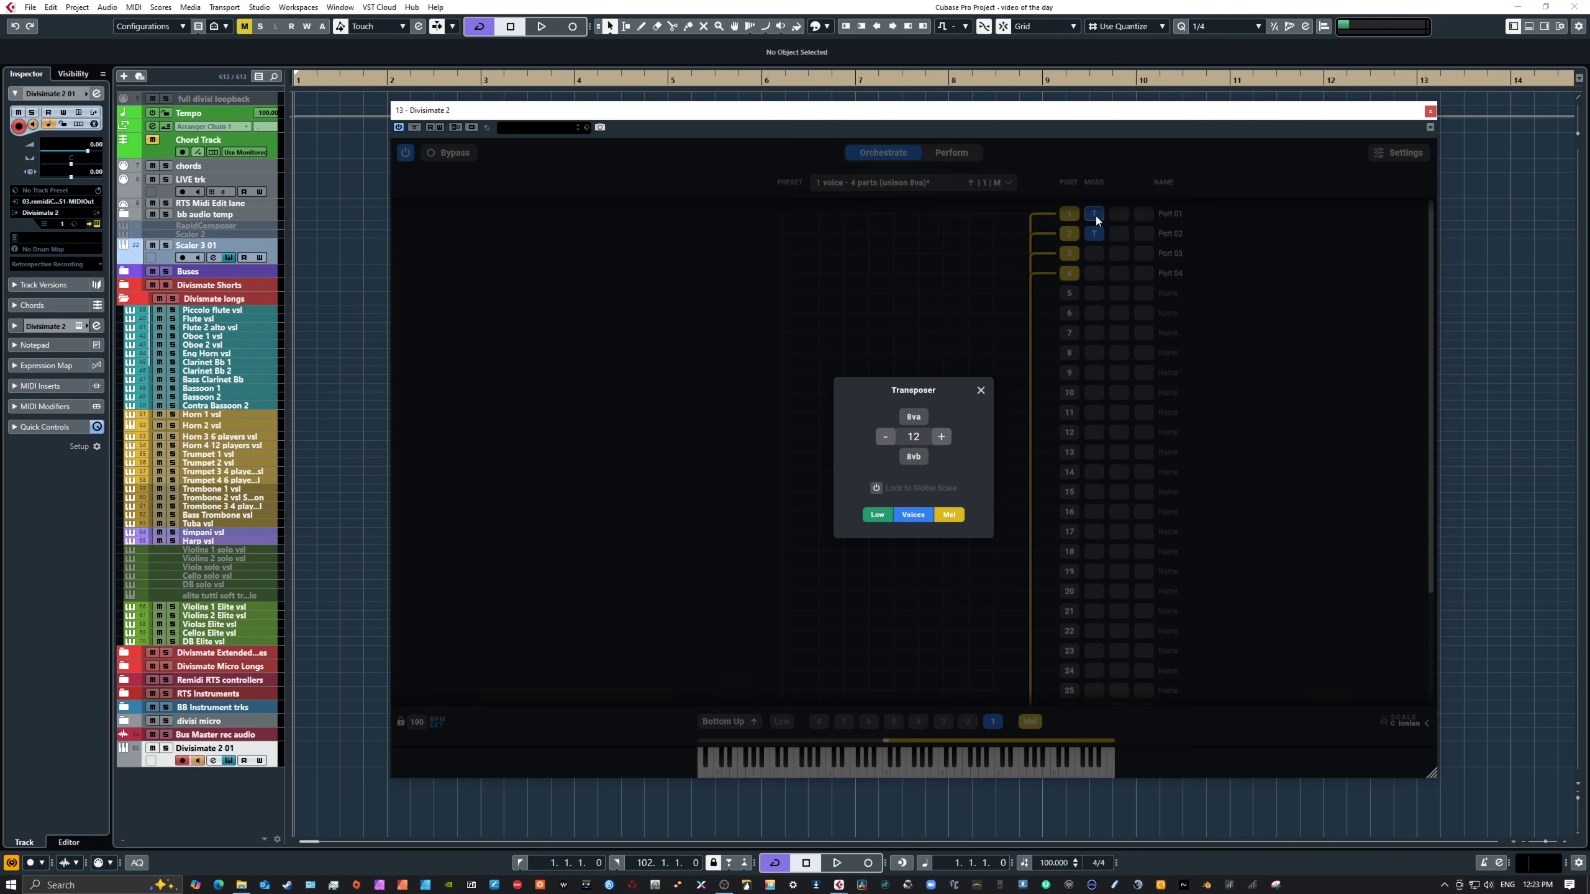
left_click(980, 391)
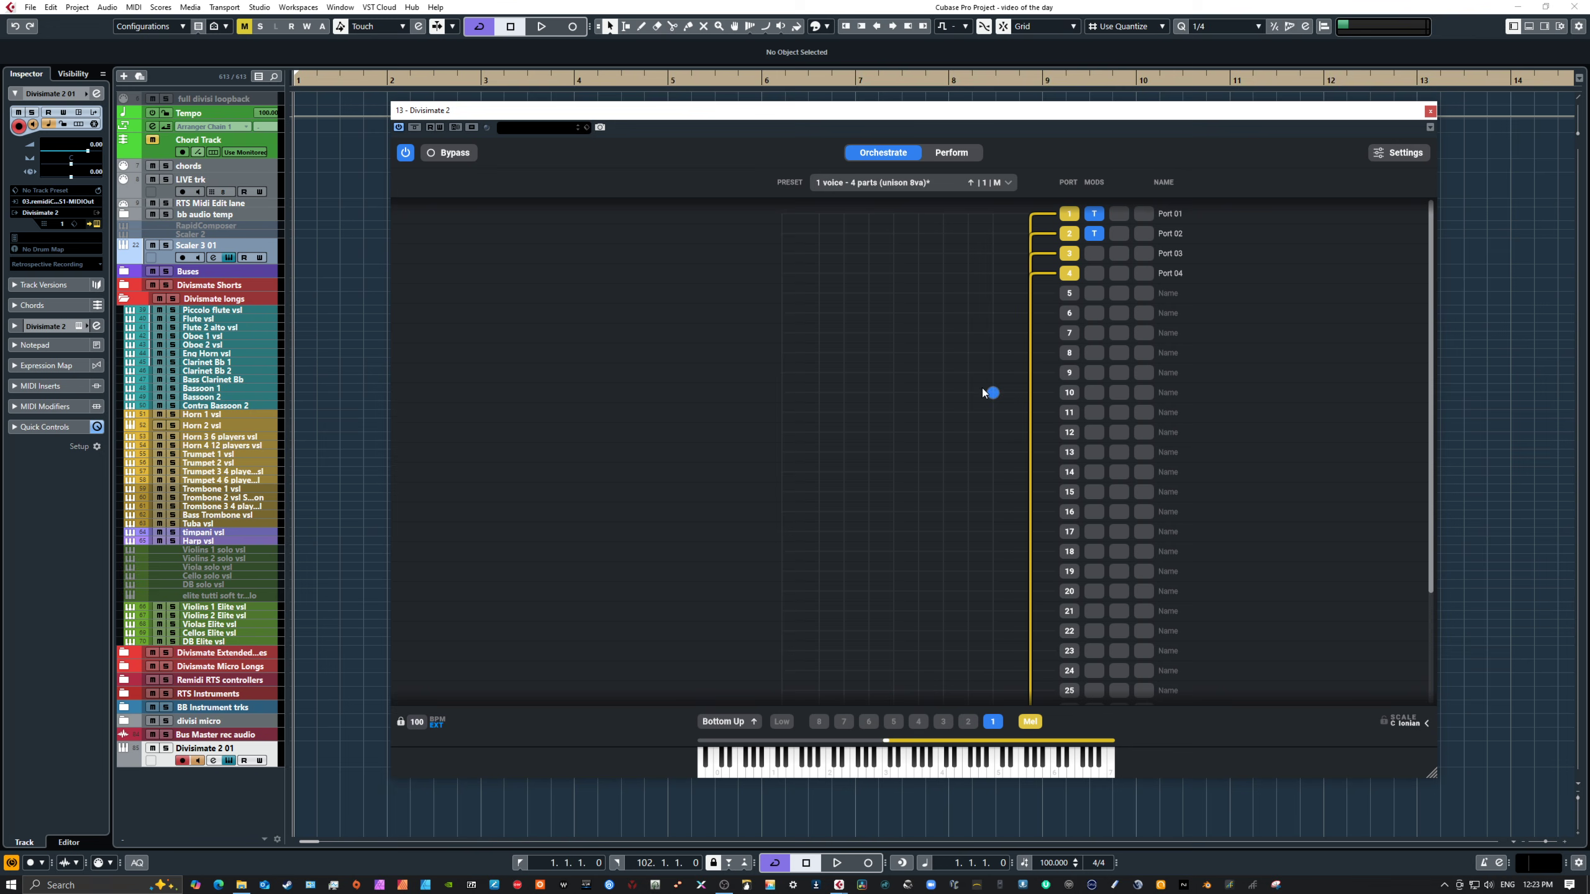
left_click(1095, 234)
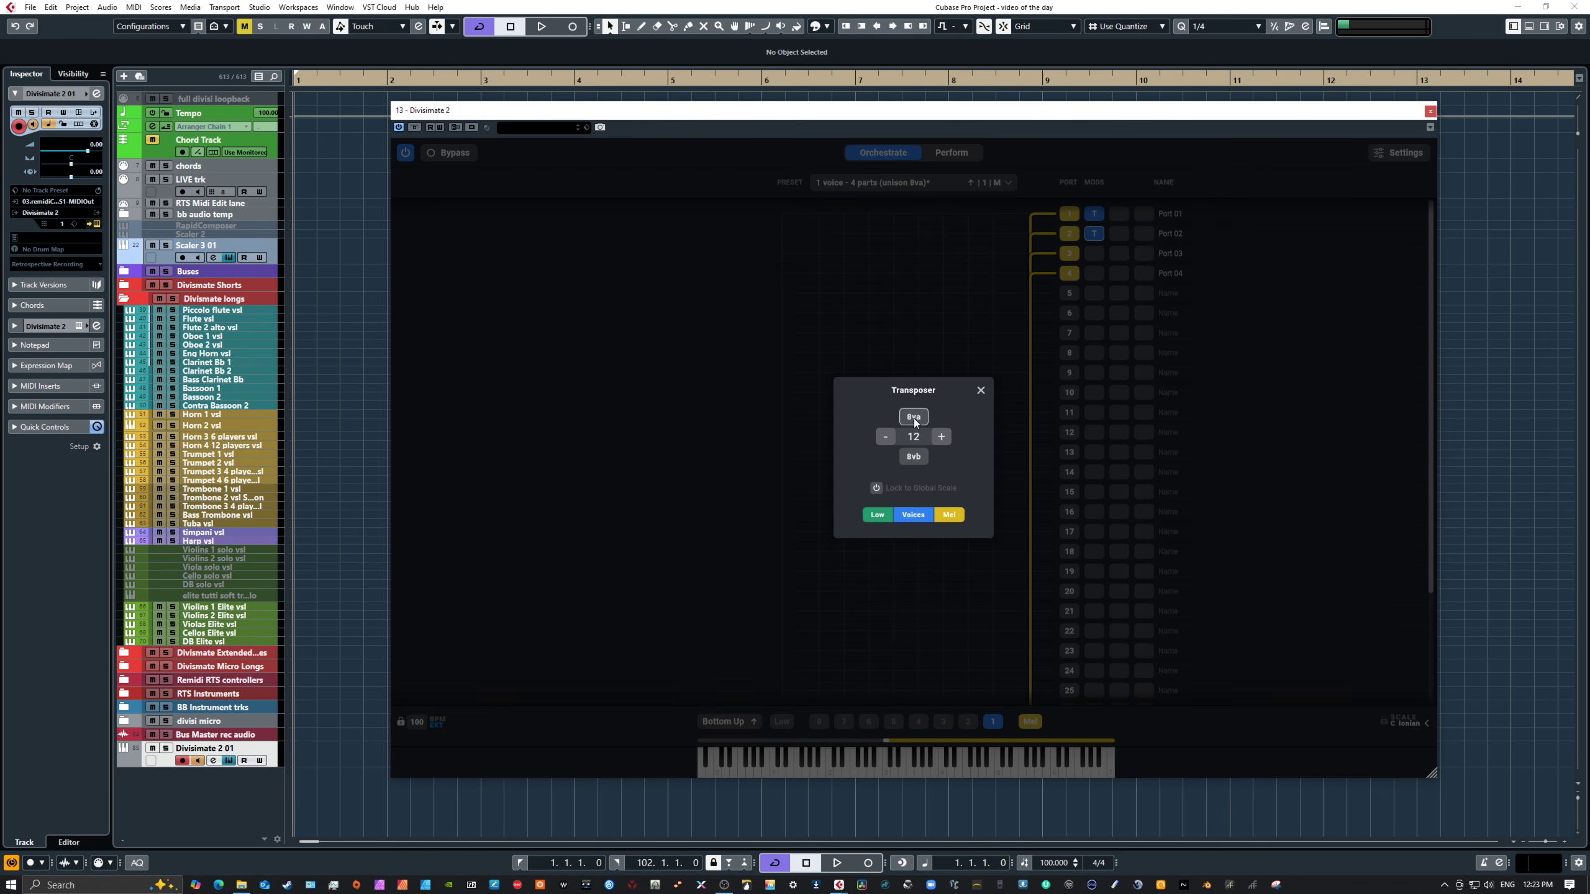
left_click(980, 390)
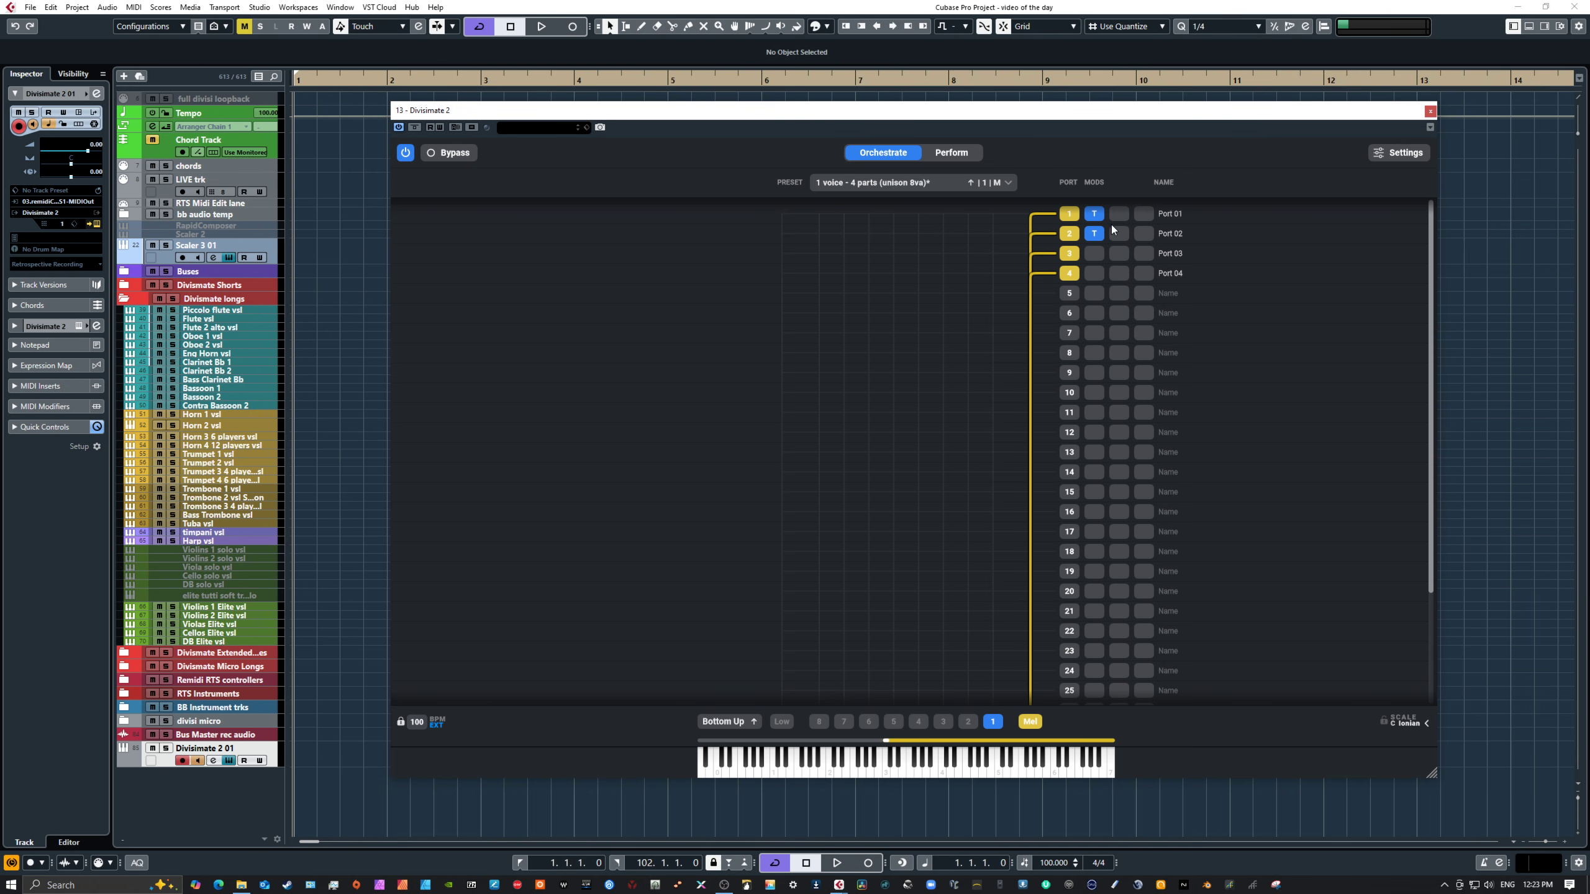
Step: Play notes on the on-screen keyboard to audition the unison 8va performance
left_click(996, 765)
left_click(949, 770)
left_click(922, 770)
left_click(959, 770)
left_click(996, 762)
left_click(815, 761)
left_click(780, 764)
Step: Adjust the melody zone's lower boundary on the keyboard range bar, moving it up slightly
left_click_drag(885, 742, 1006, 739)
left_click(1014, 750)
left_click_drag(1008, 739, 915, 726)
Step: Select the 3 voices - 3 parts (open position) pad and open its orchestration
left_click(951, 154)
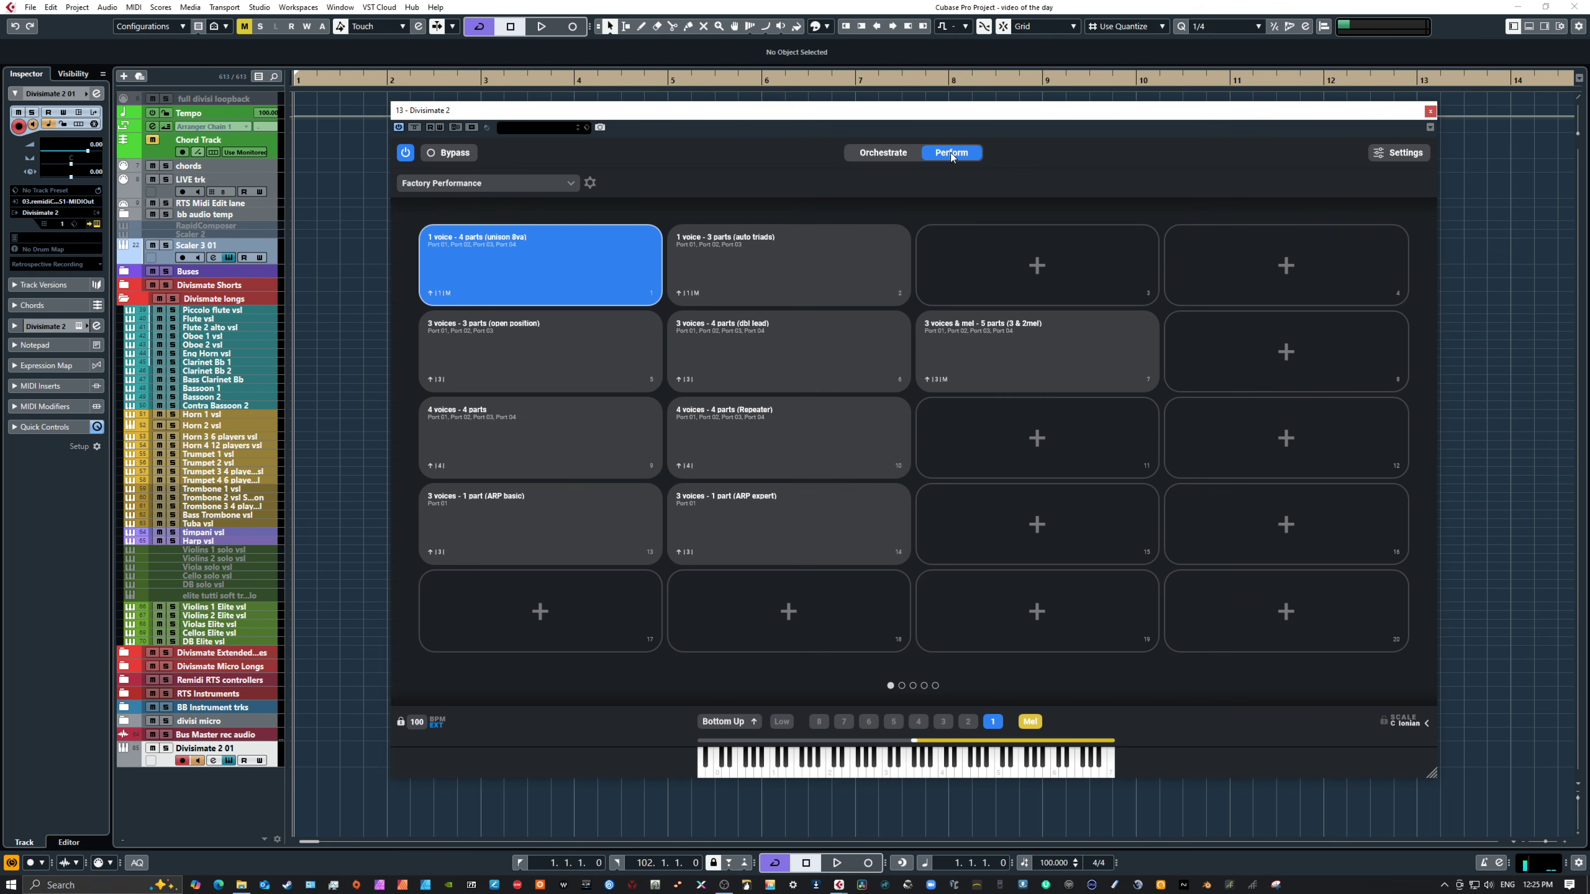
left_click(557, 361)
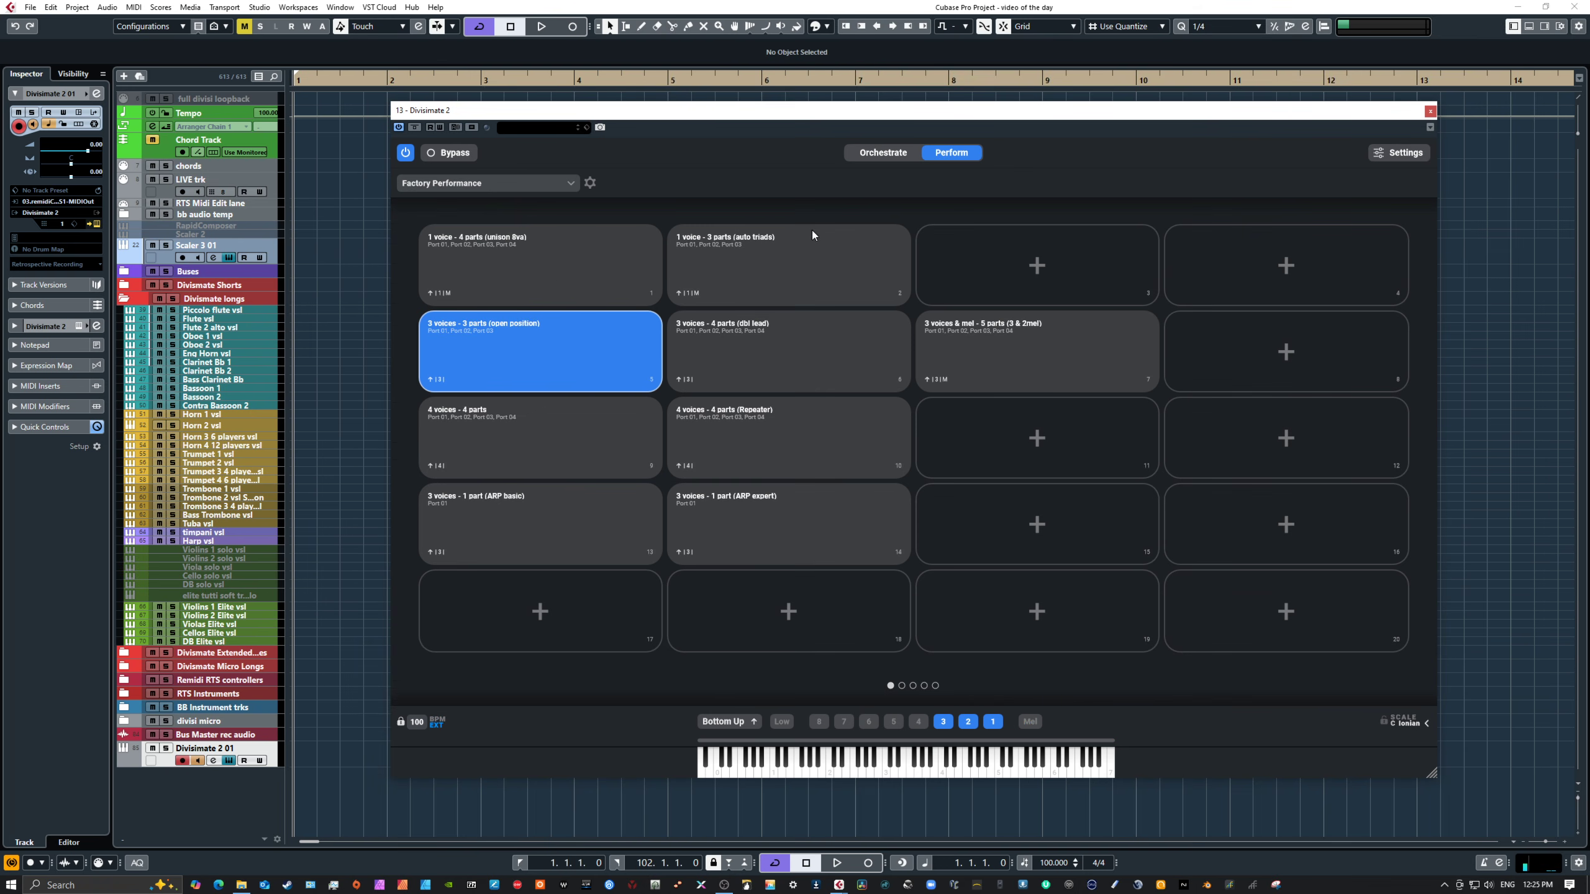
left_click(877, 155)
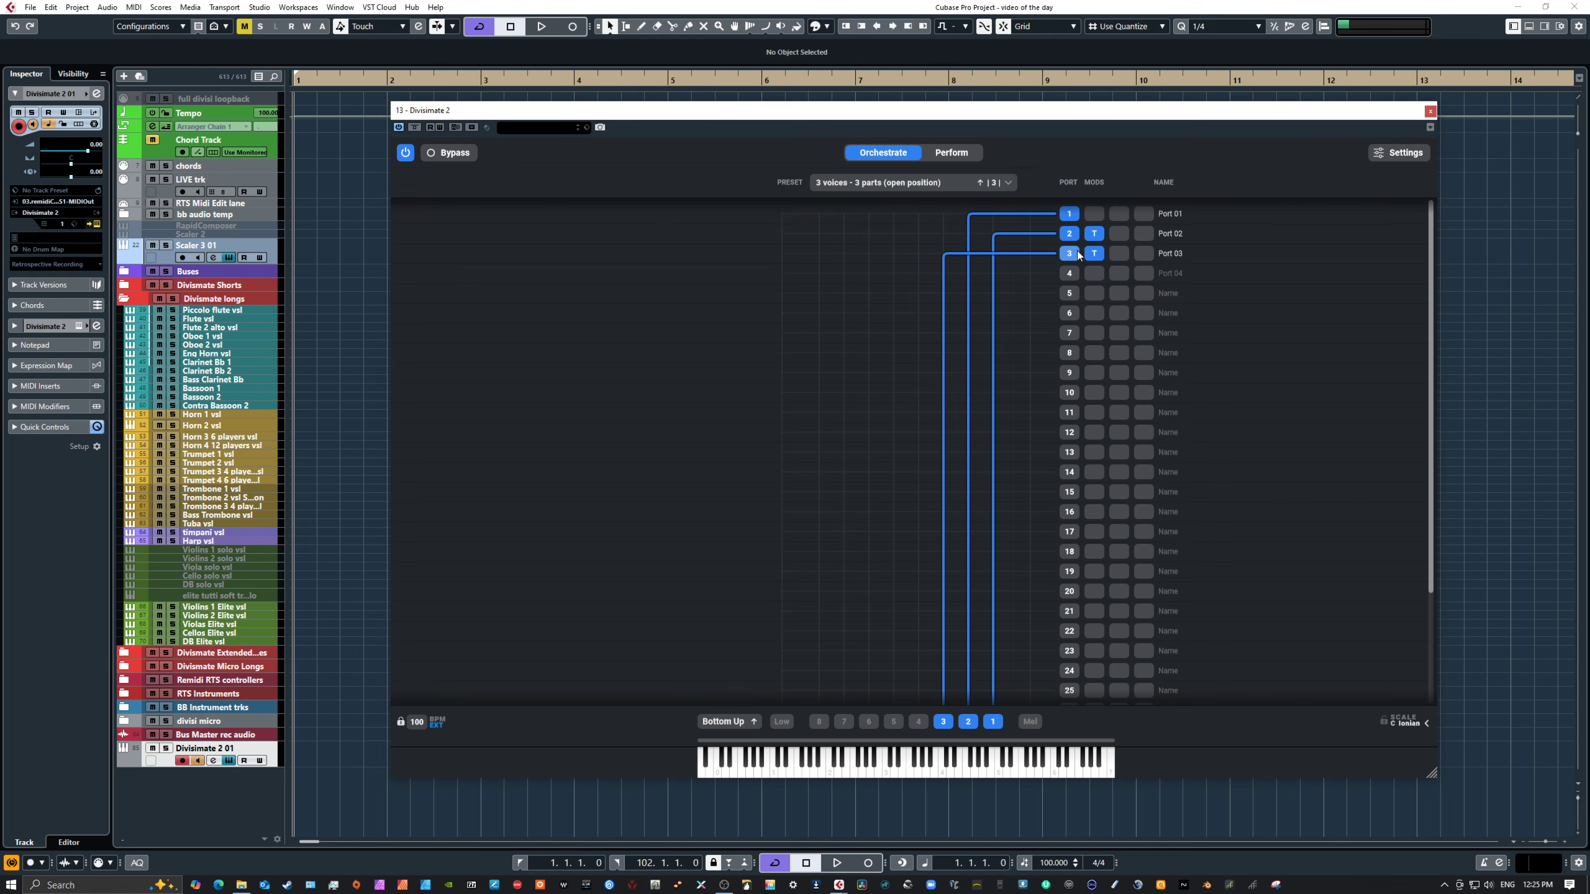
Step: Audition the open-position voicing and inspect the Transposer settings on ports 2 and 3
left_click(1044, 757)
left_click(919, 721)
left_click(893, 721)
left_click(918, 721)
left_click(1095, 235)
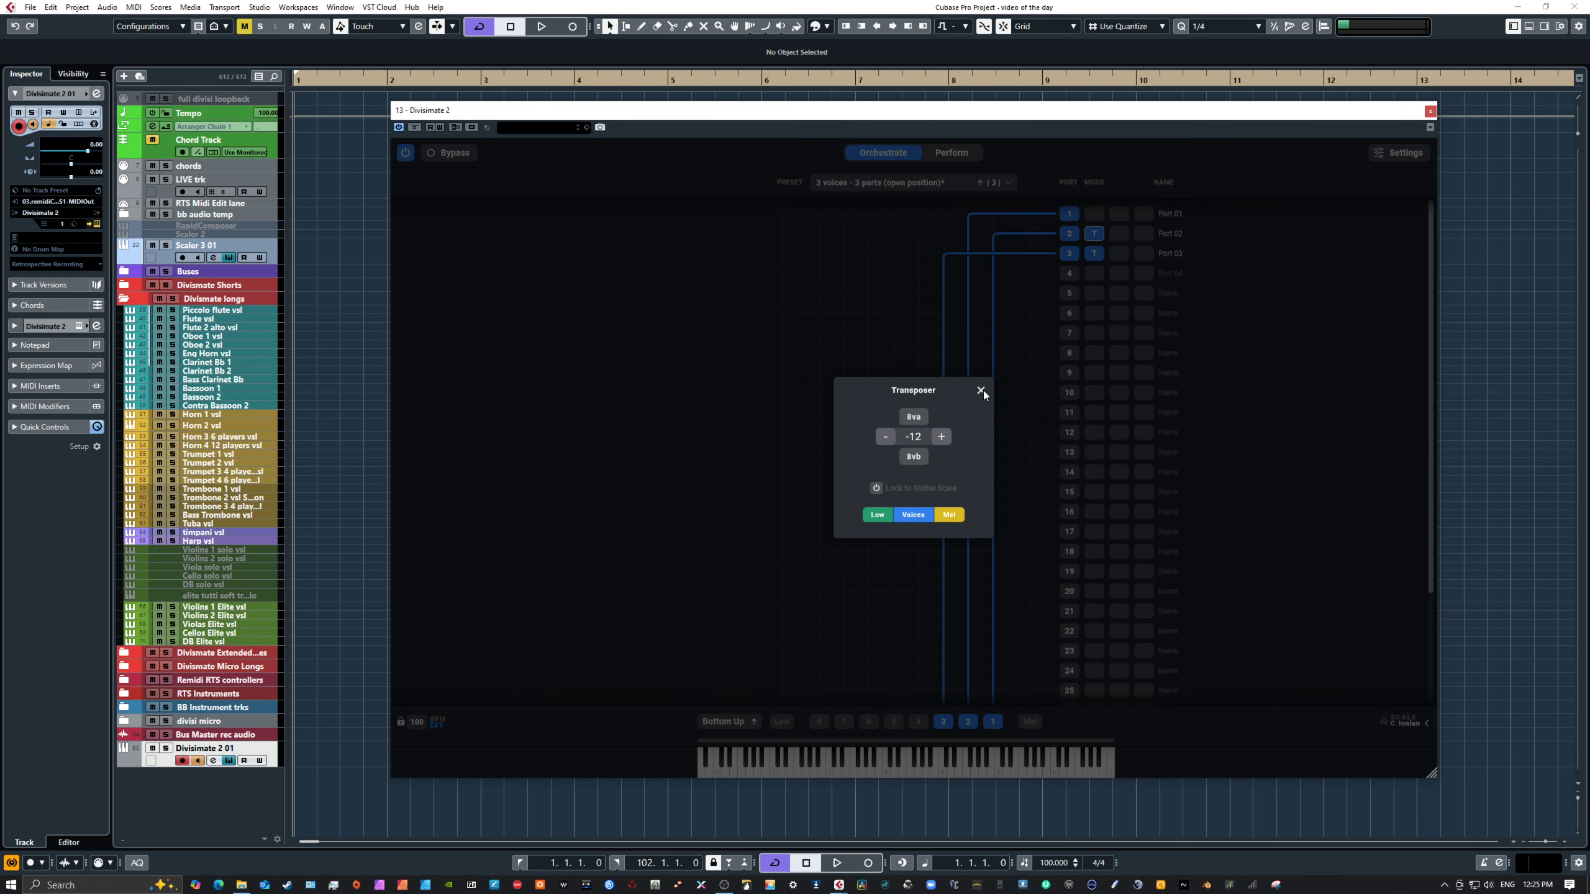
left_click(982, 390)
left_click(1096, 254)
left_click(980, 390)
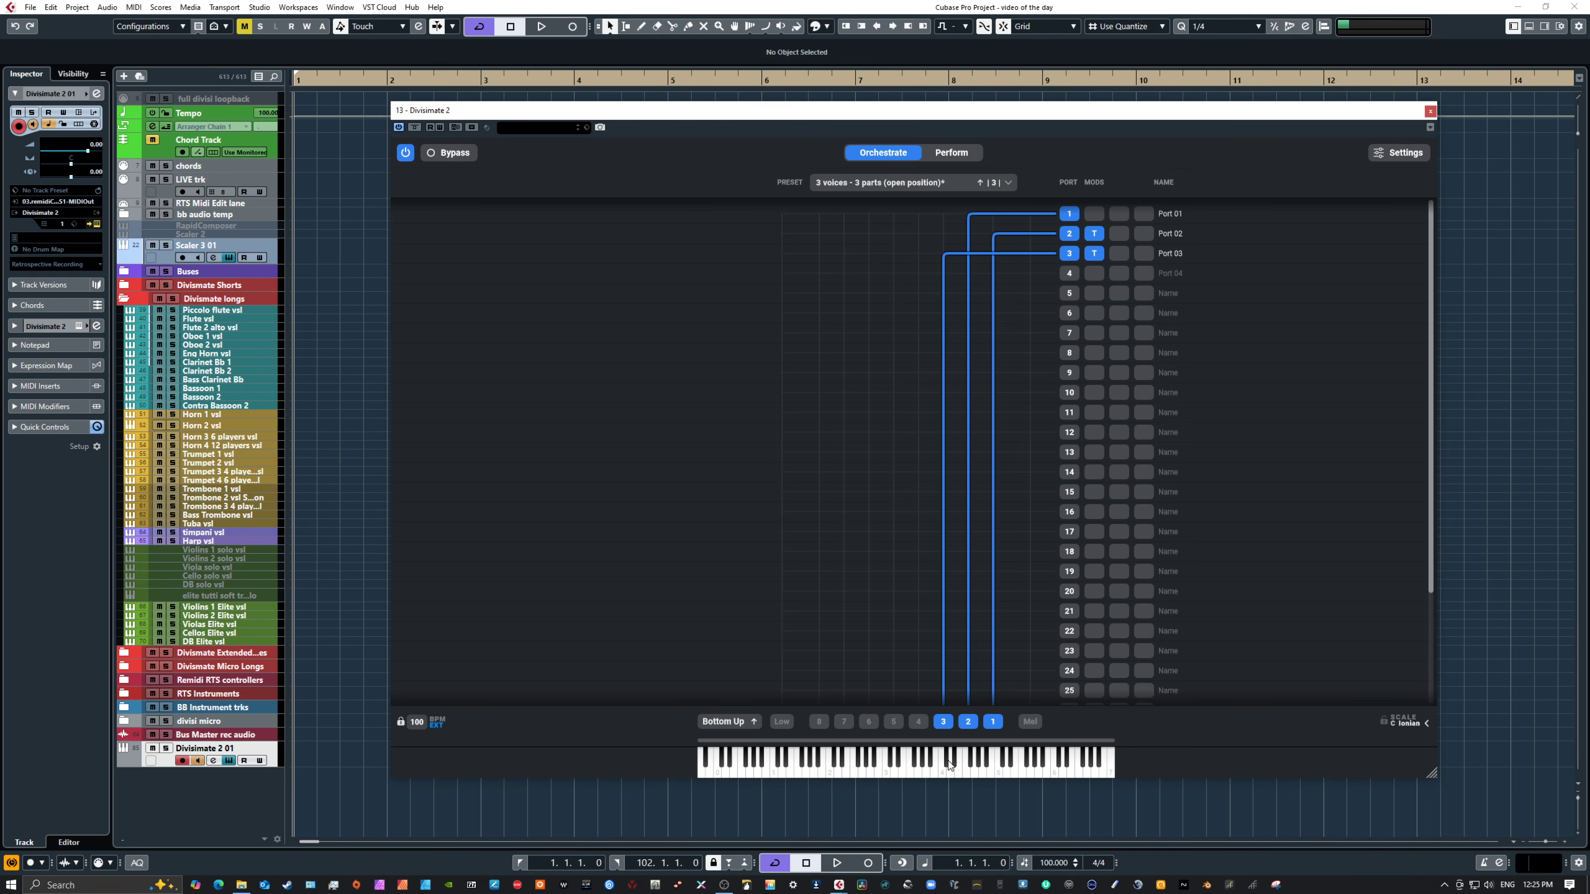
Step: Play chords on the on-screen keyboard to hear the open-position voicing
left_click(962, 777)
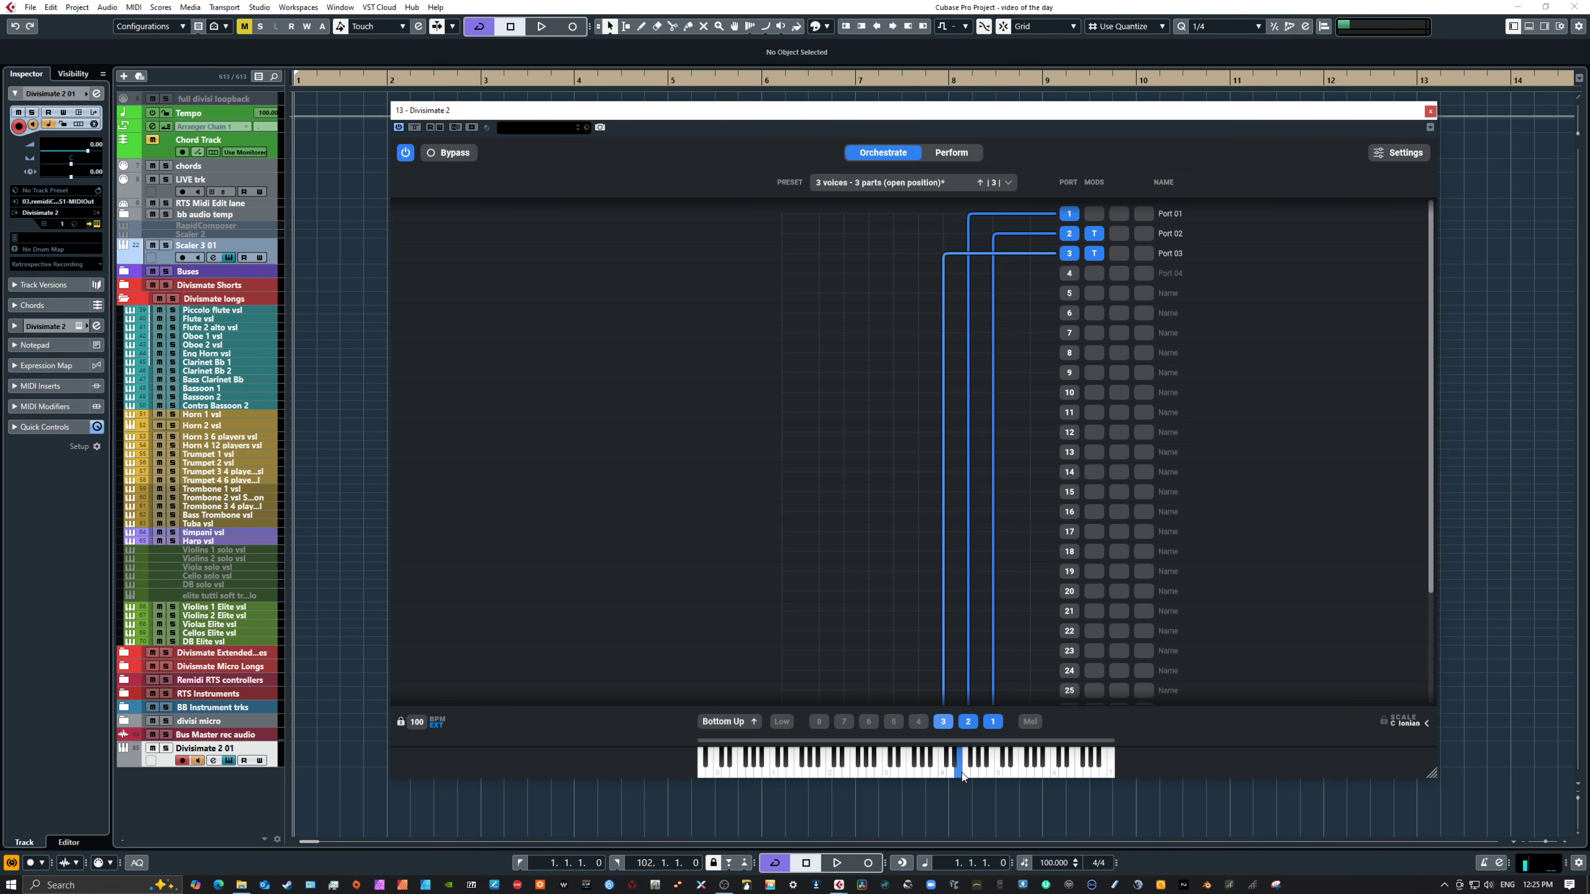
left_click(927, 771)
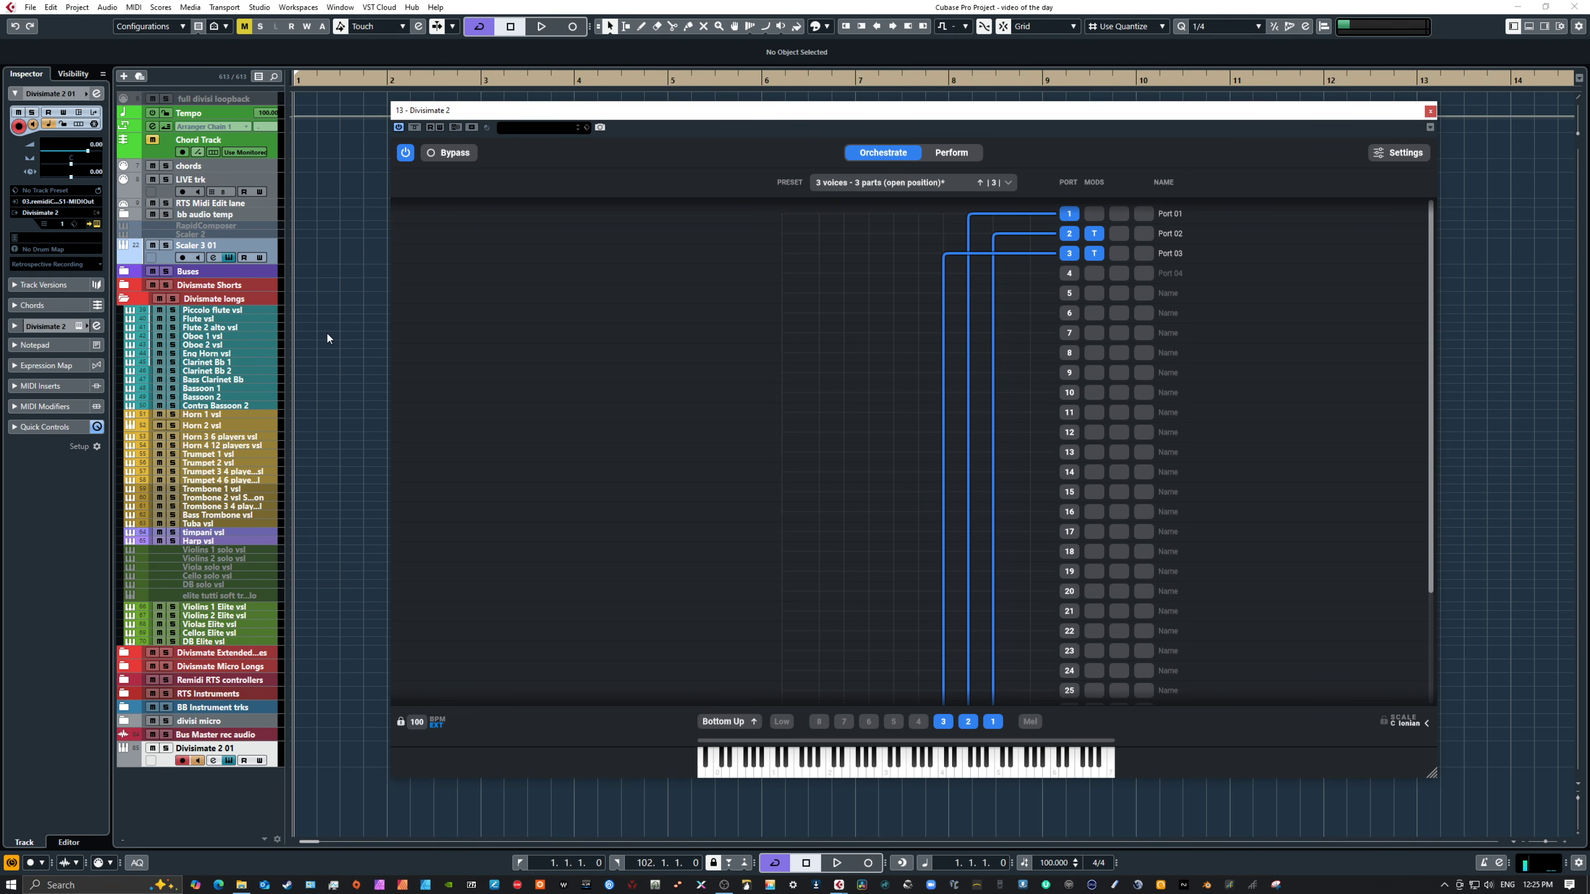
left_click(936, 766)
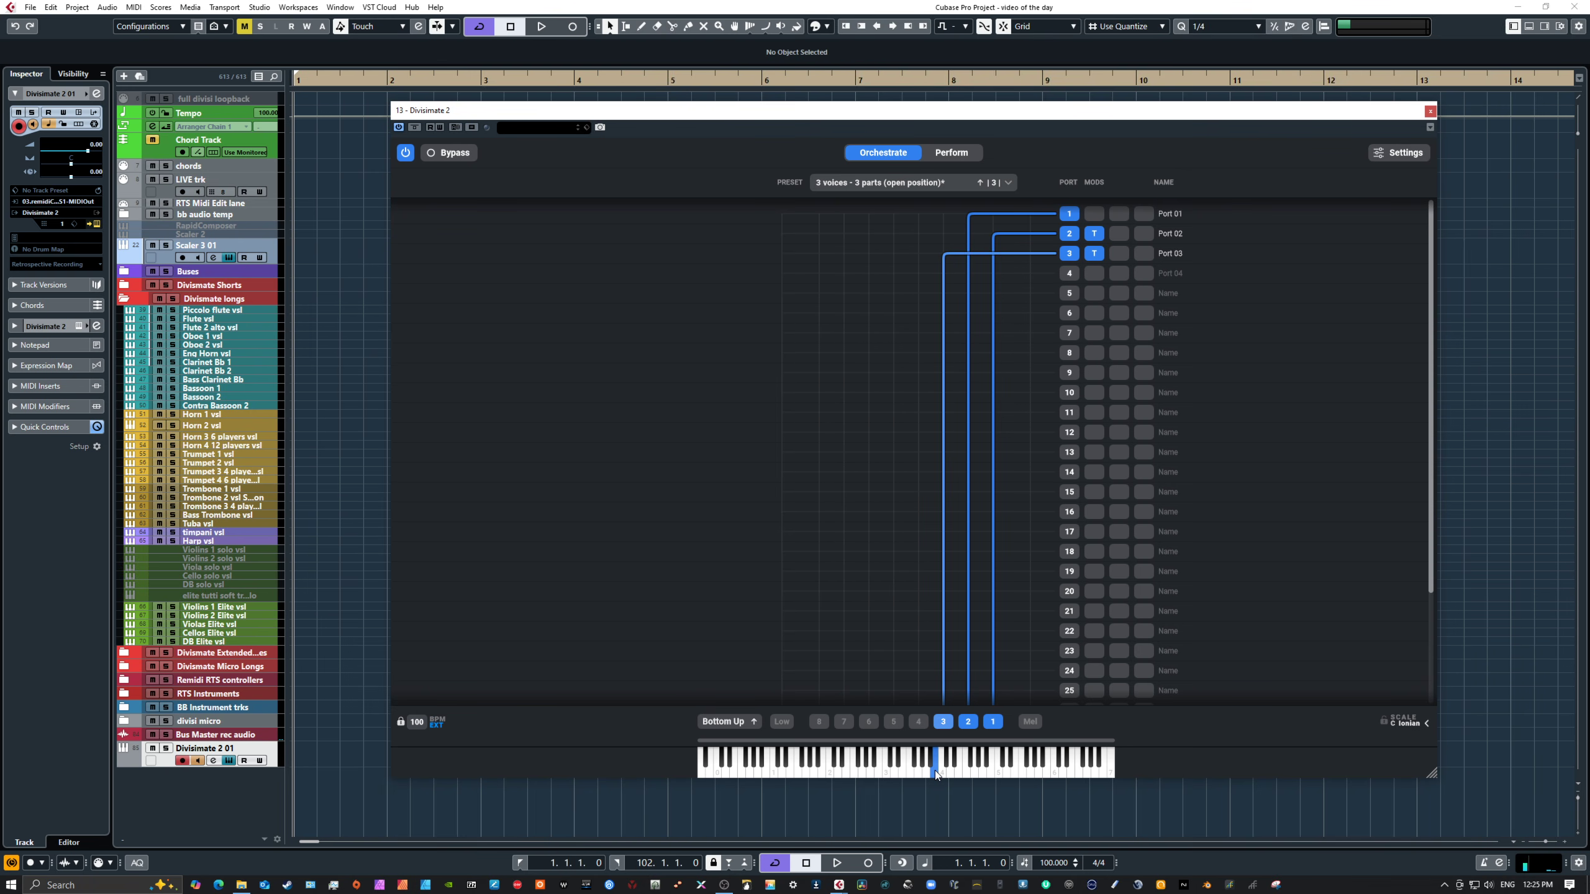
left_click(951, 767)
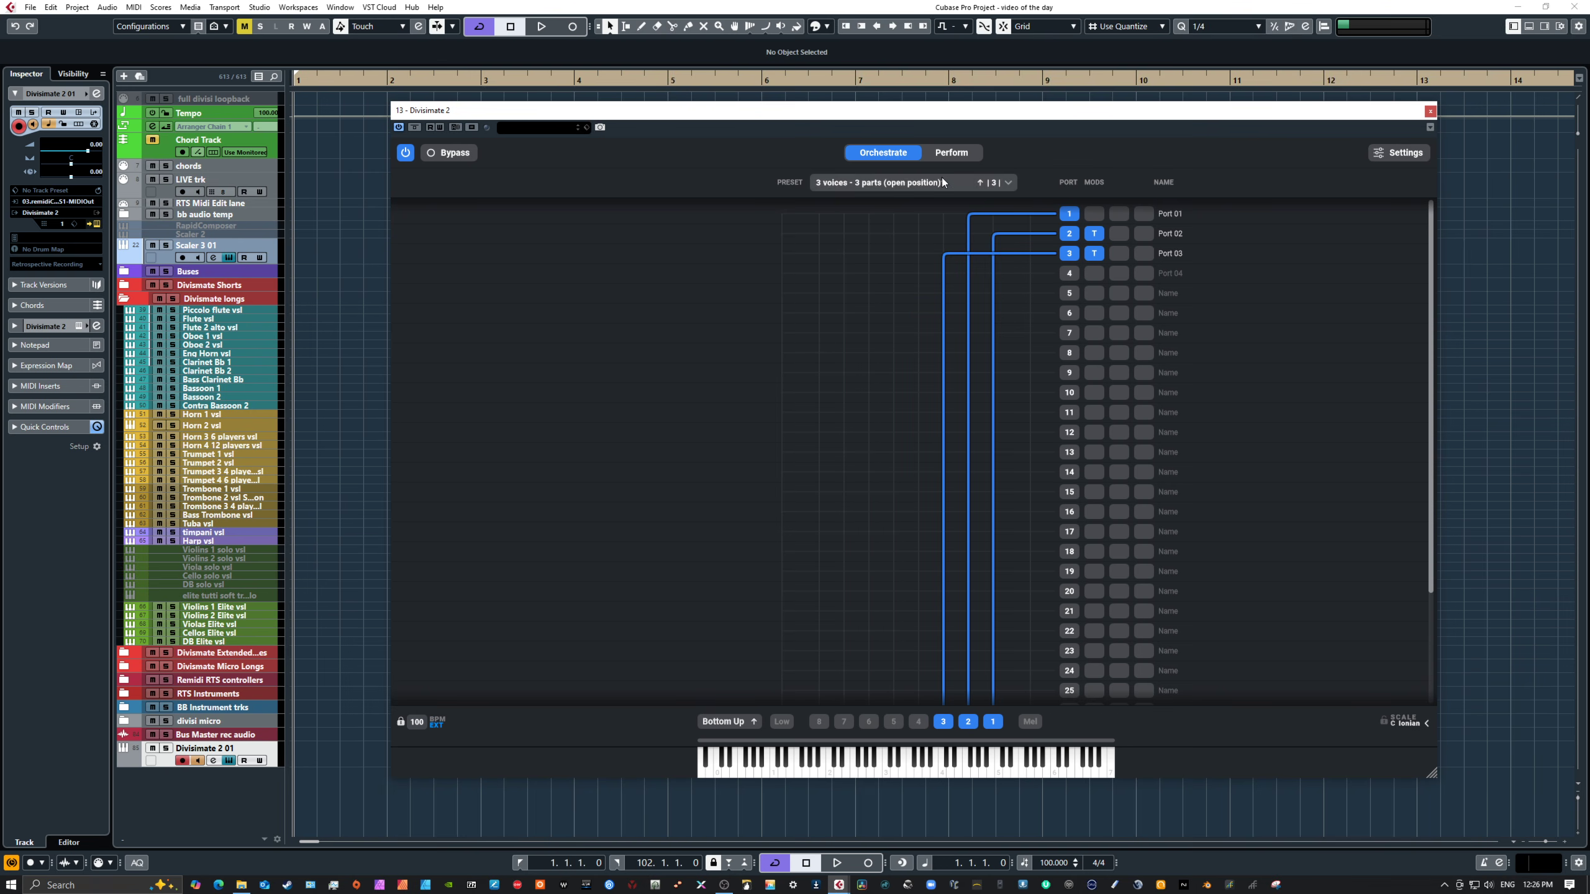
Step: Select the 4 voices - 4 parts pad and open its orchestration
left_click(948, 153)
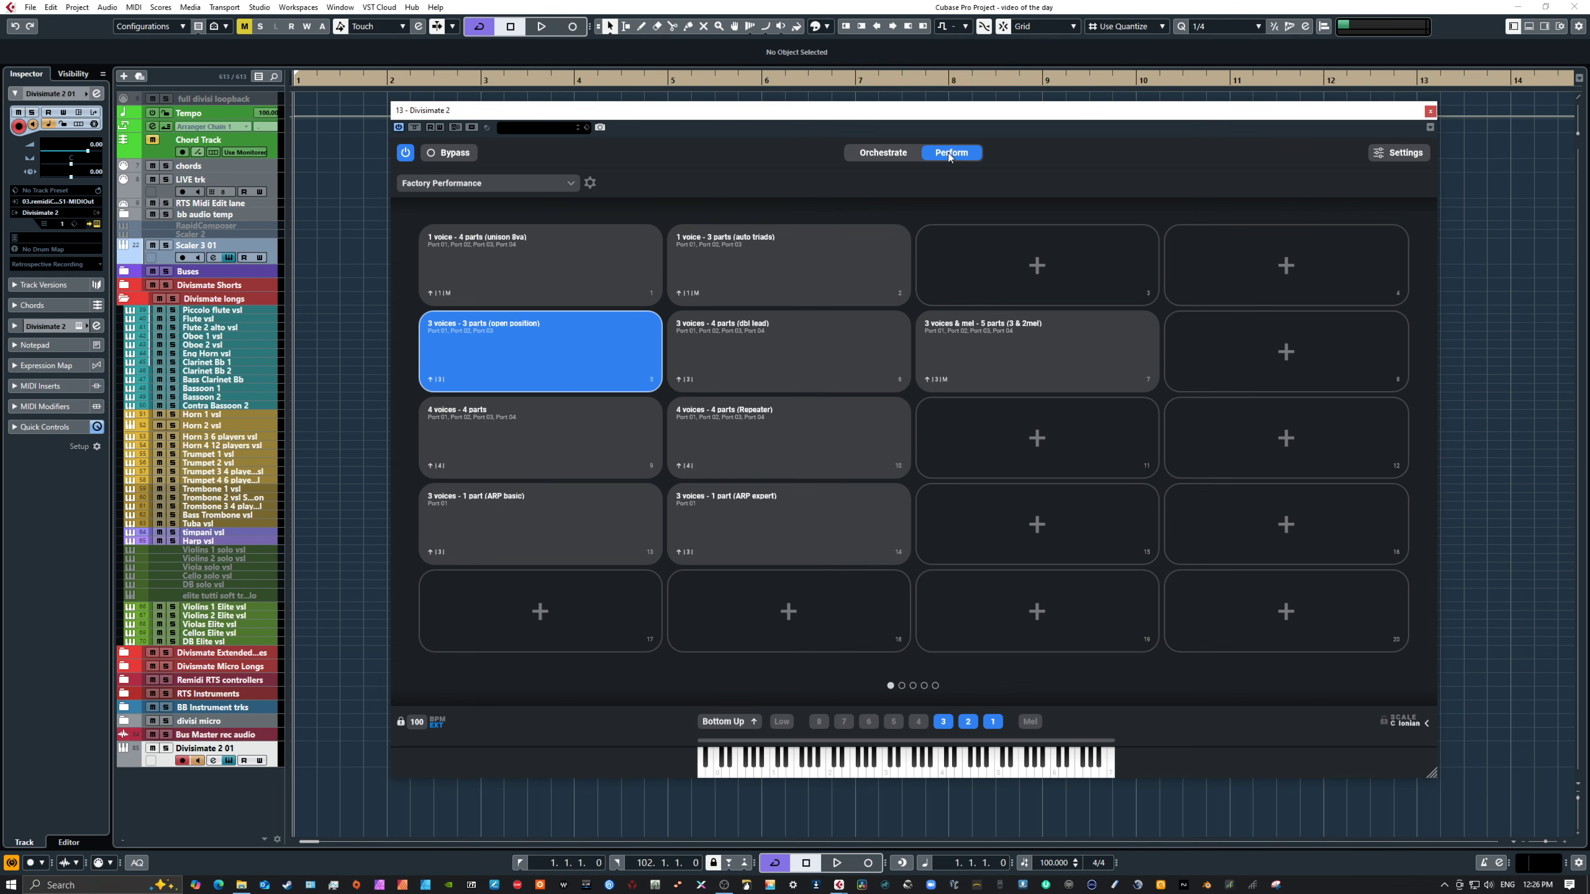
left_click(559, 437)
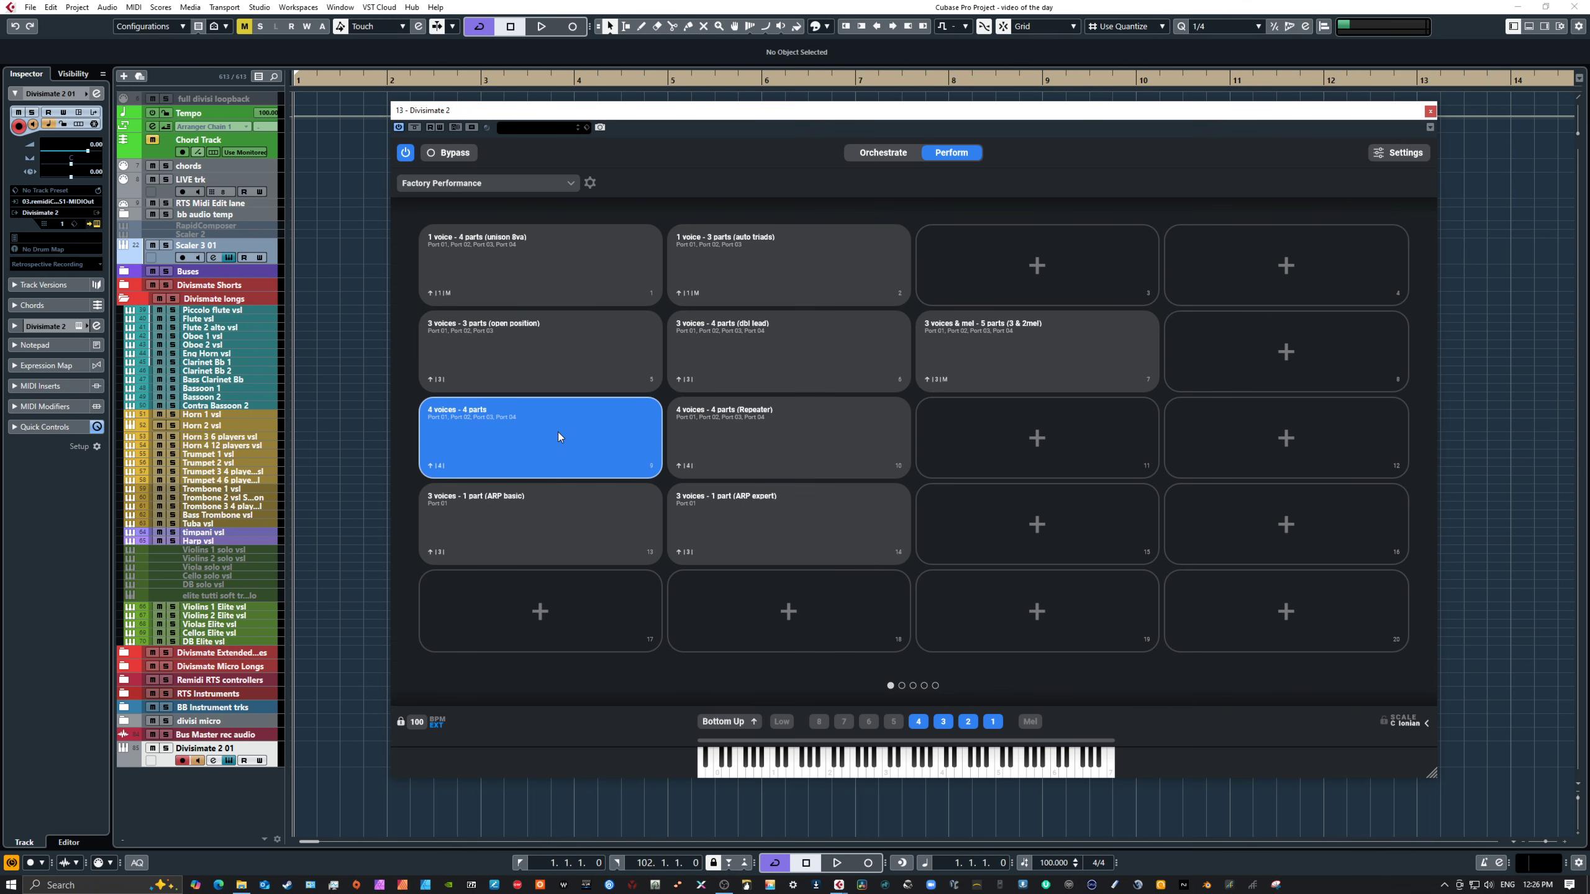
left_click(879, 150)
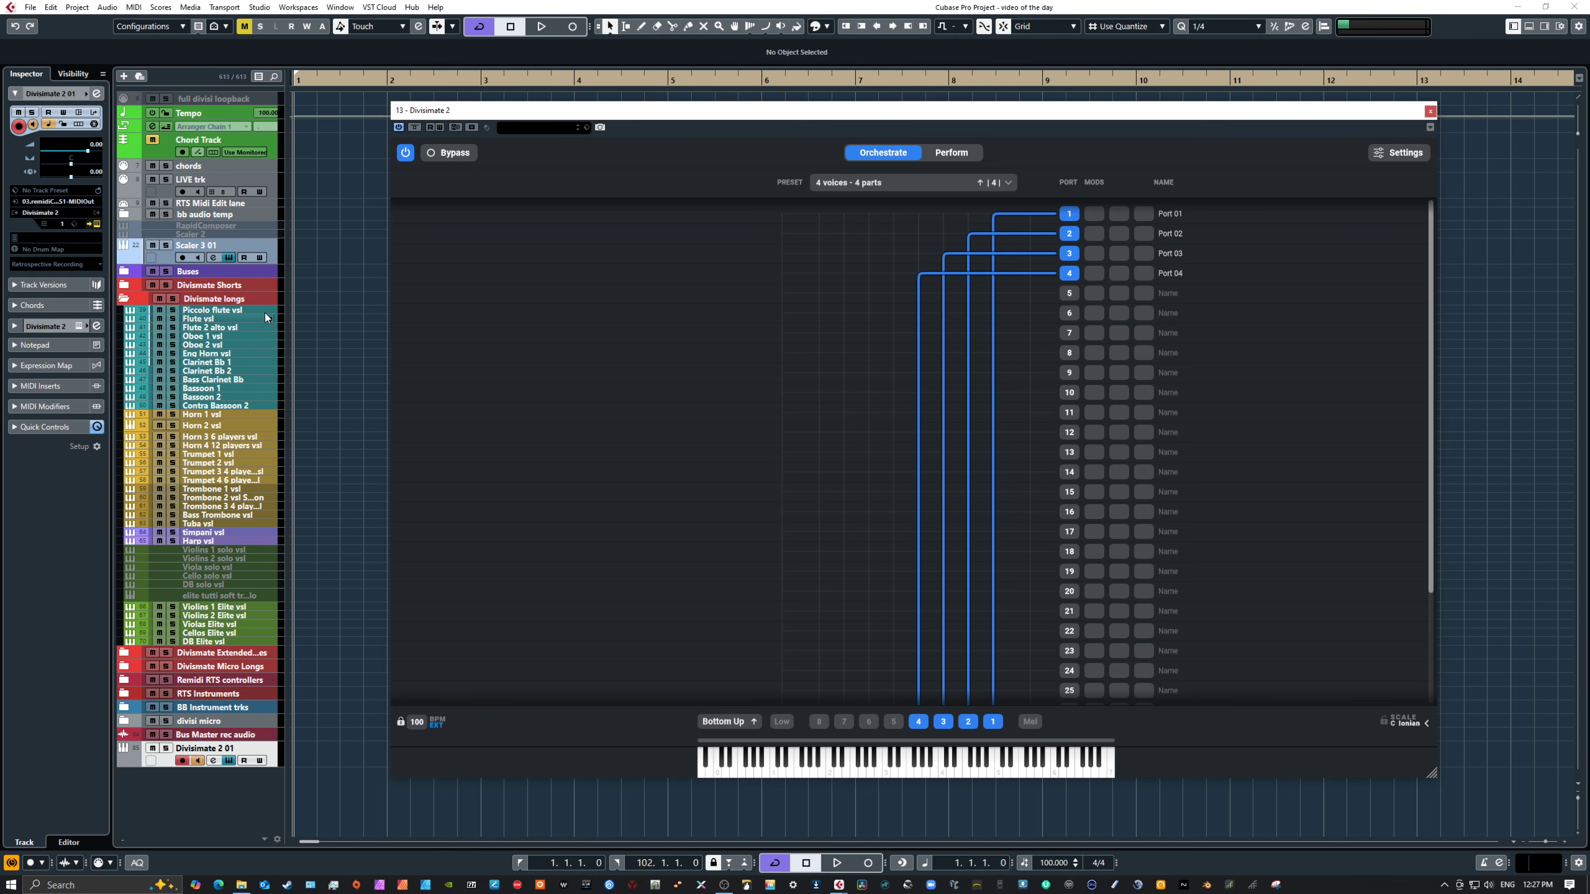
Step: Select the 3 voices - 1 part (ARP basic) pad and open its orchestration
left_click(957, 152)
left_click(570, 509)
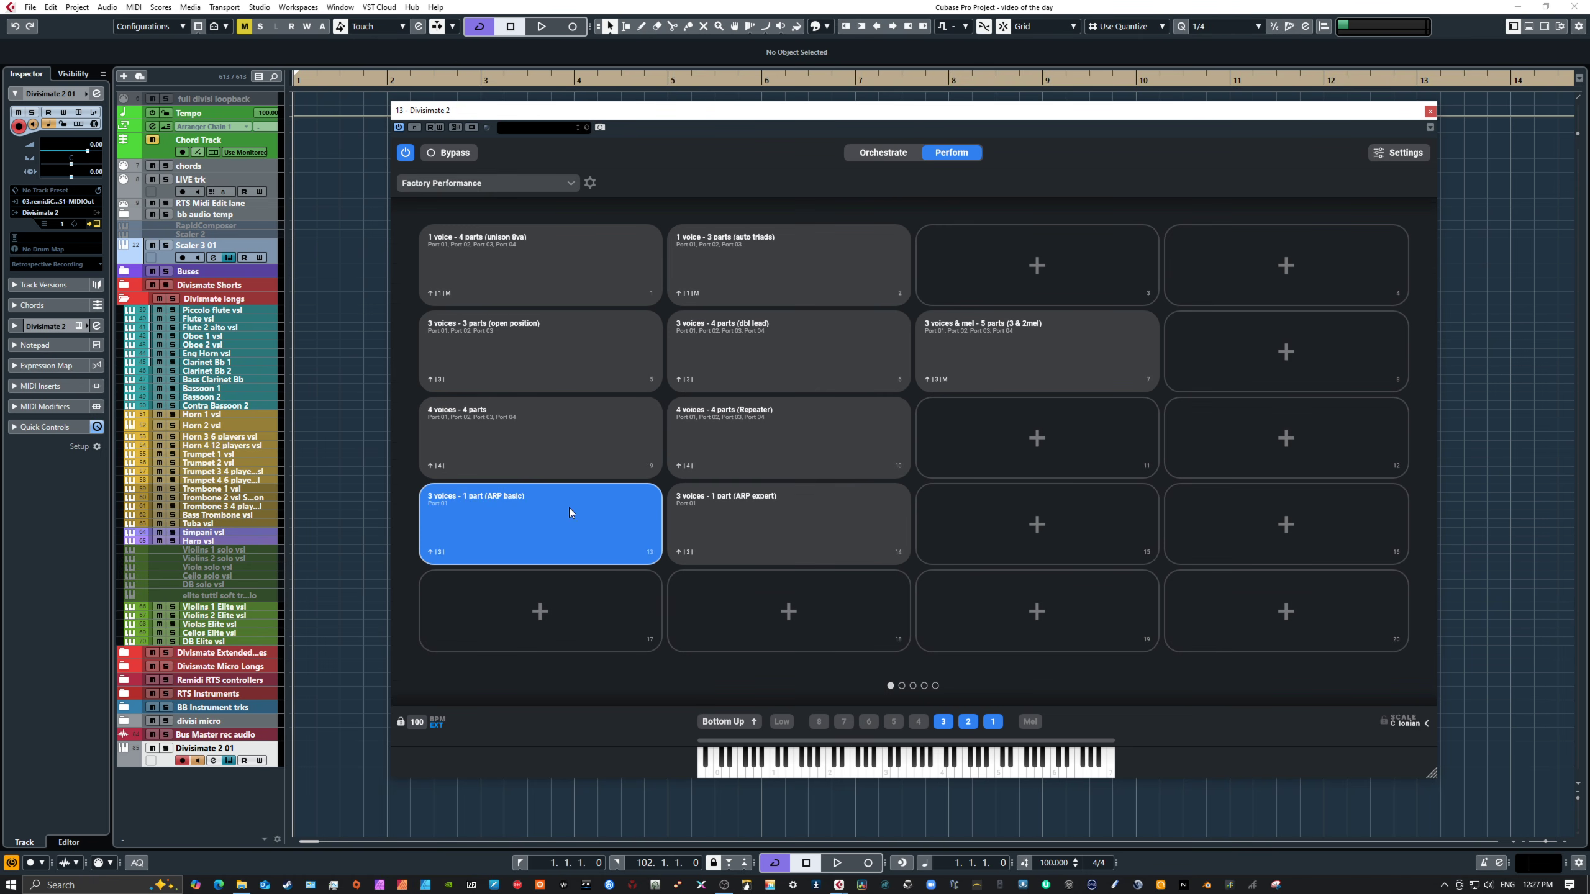
left_click(881, 154)
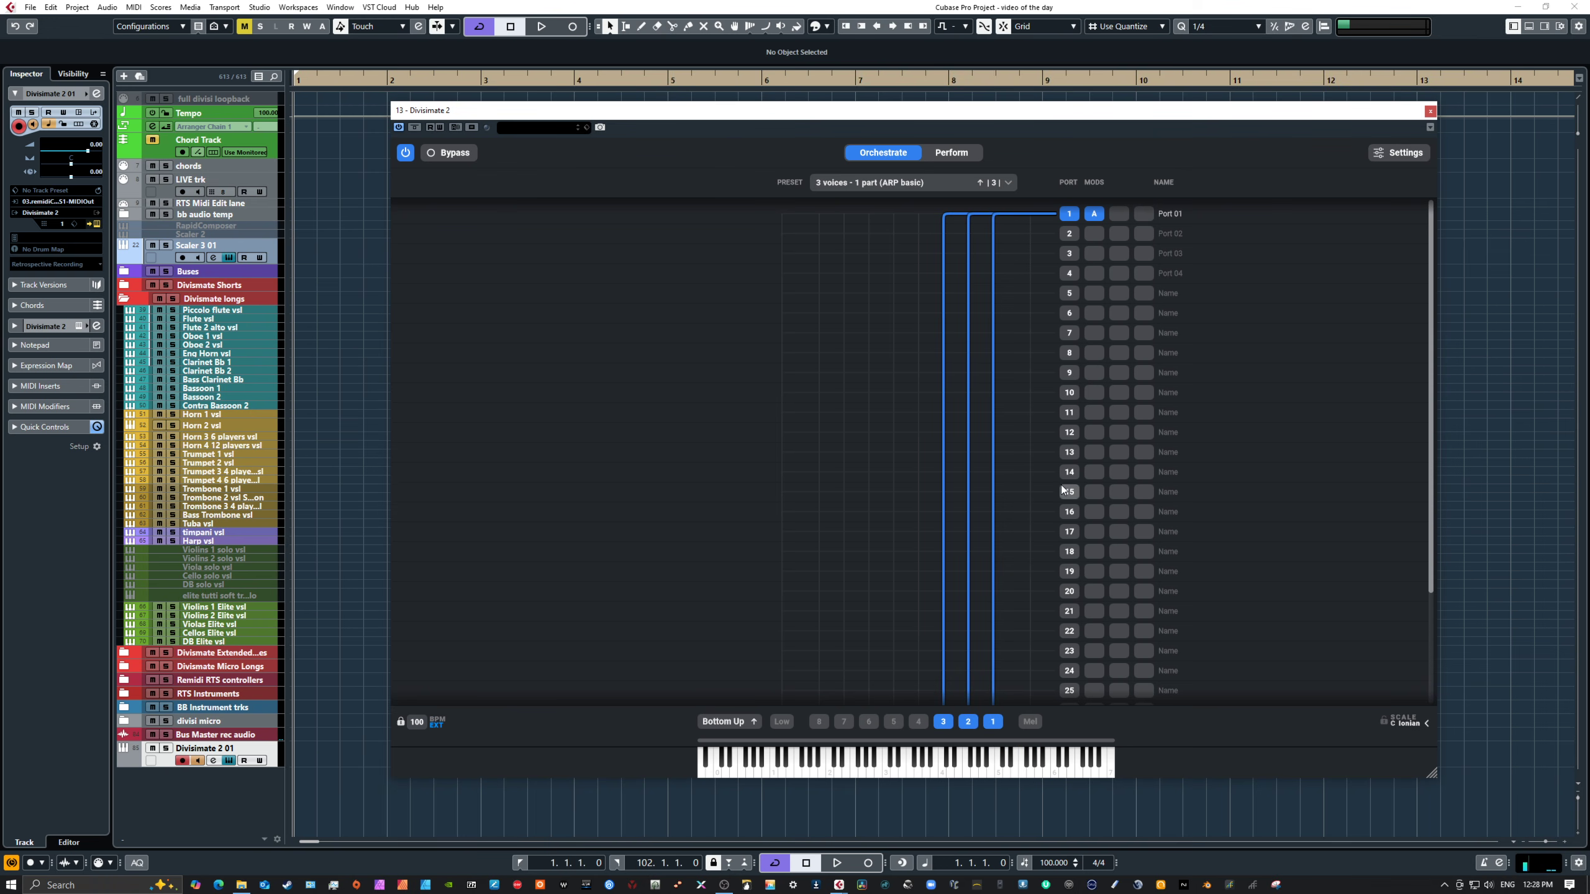
Step: Open port 1's ARP modifier in Expert mode, add a second lane and draw a rising-then-falling curve across its steps
left_click(1096, 215)
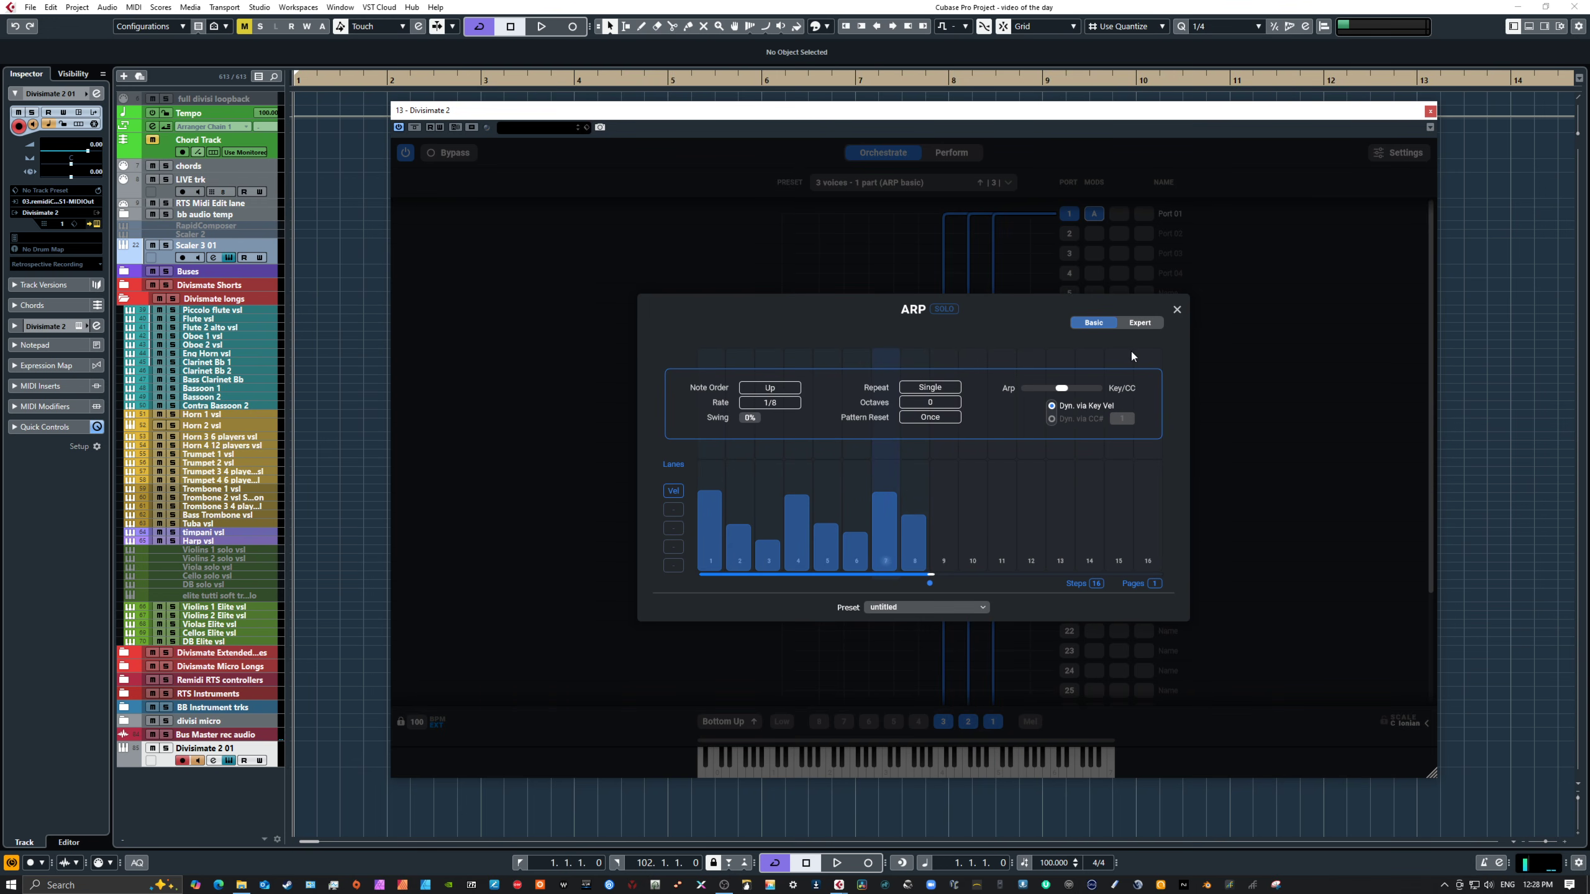
left_click(1137, 323)
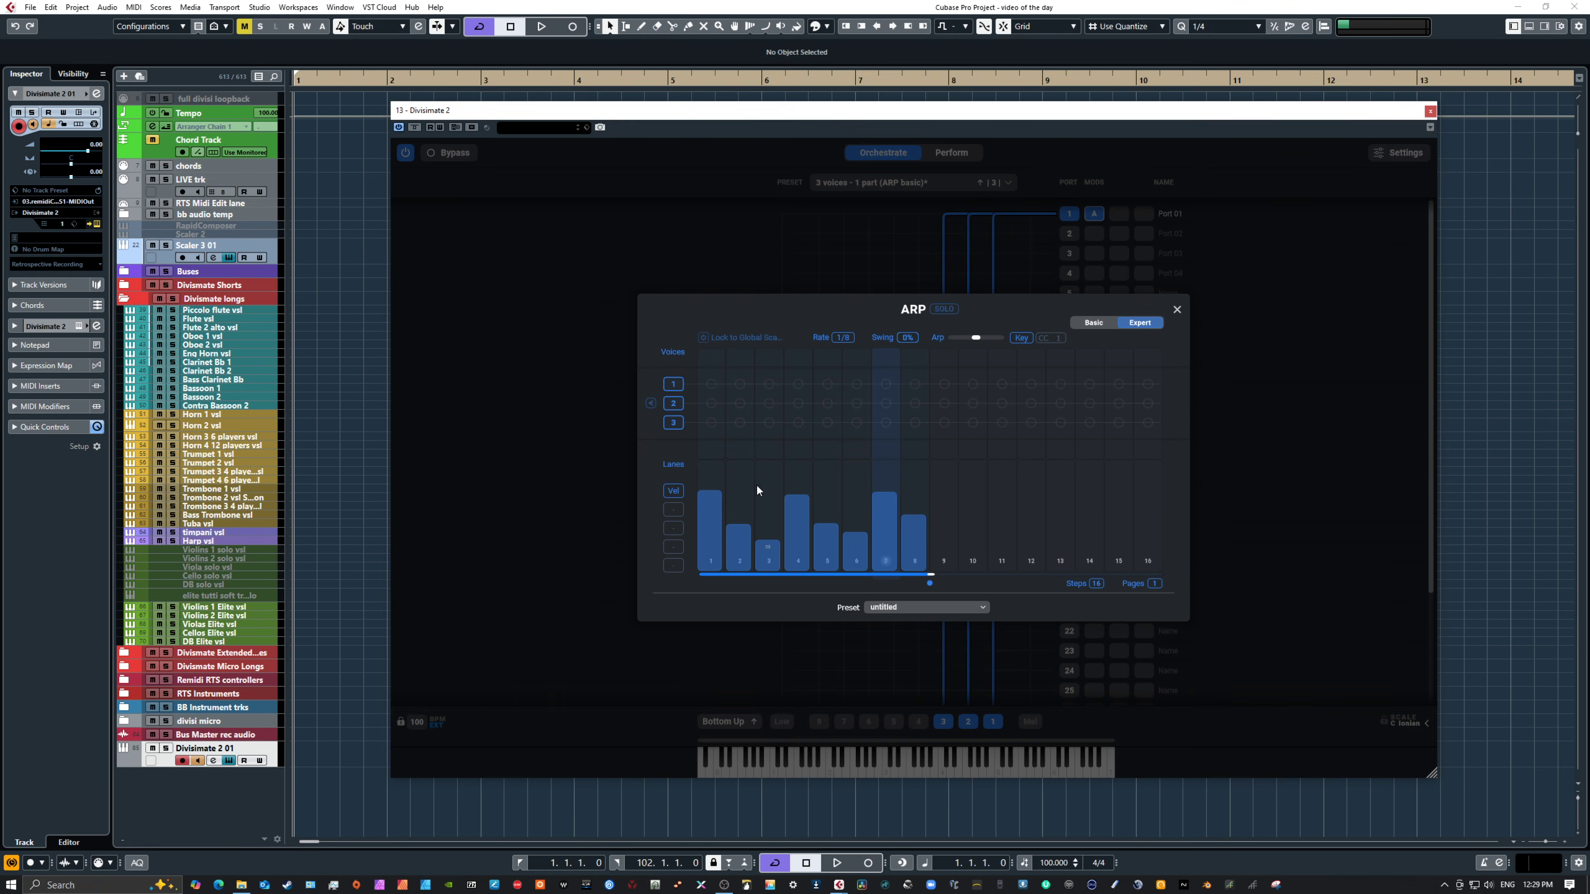
left_click(677, 508)
left_click(713, 515)
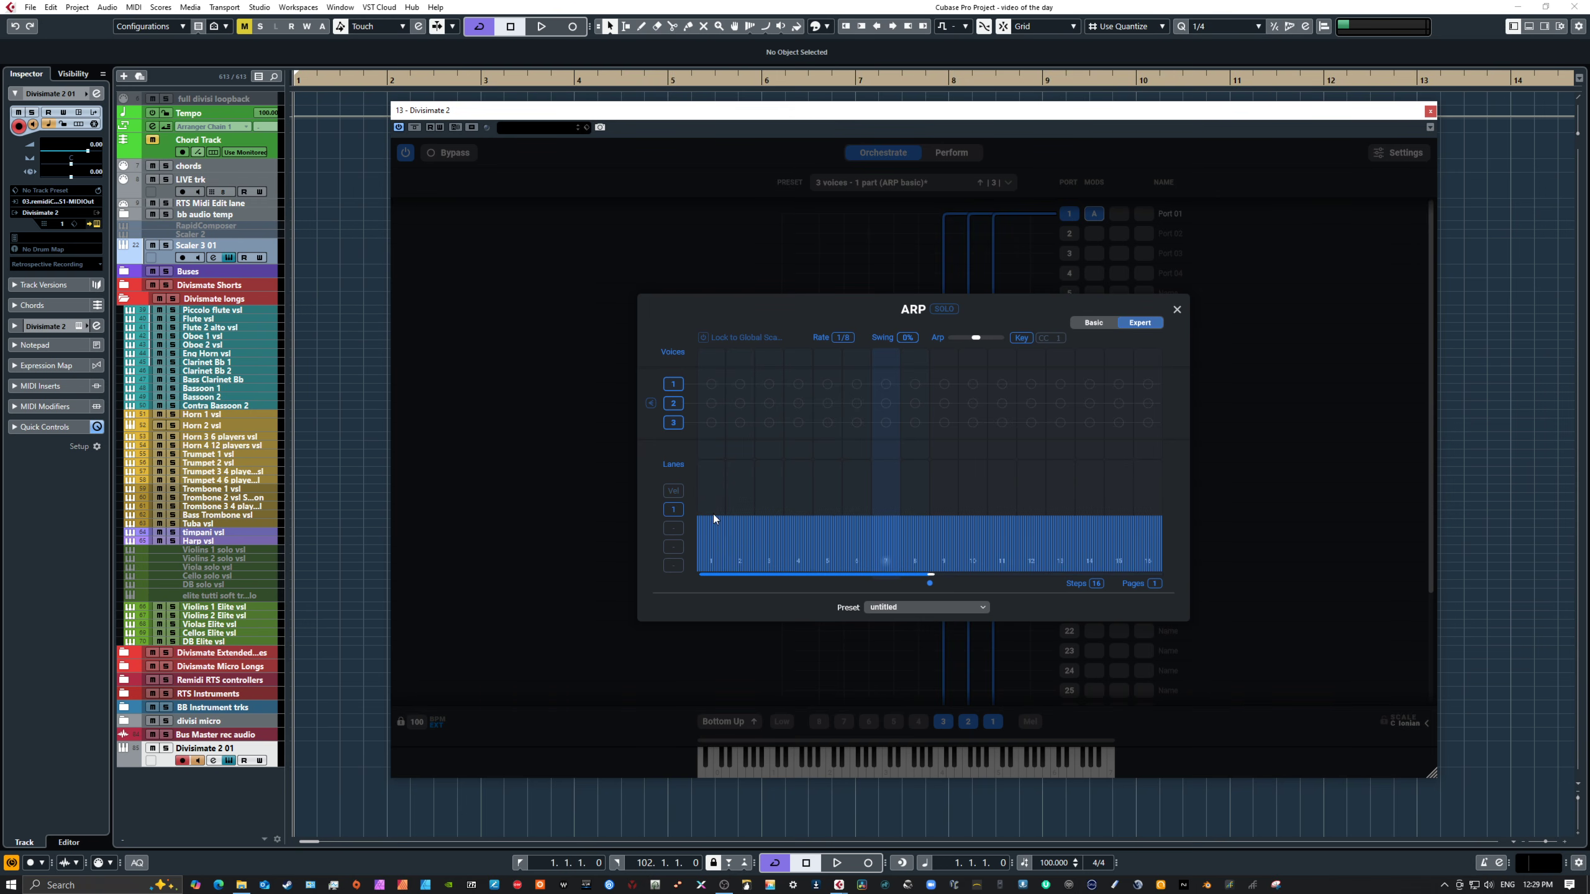
left_click_drag(722, 546, 916, 468)
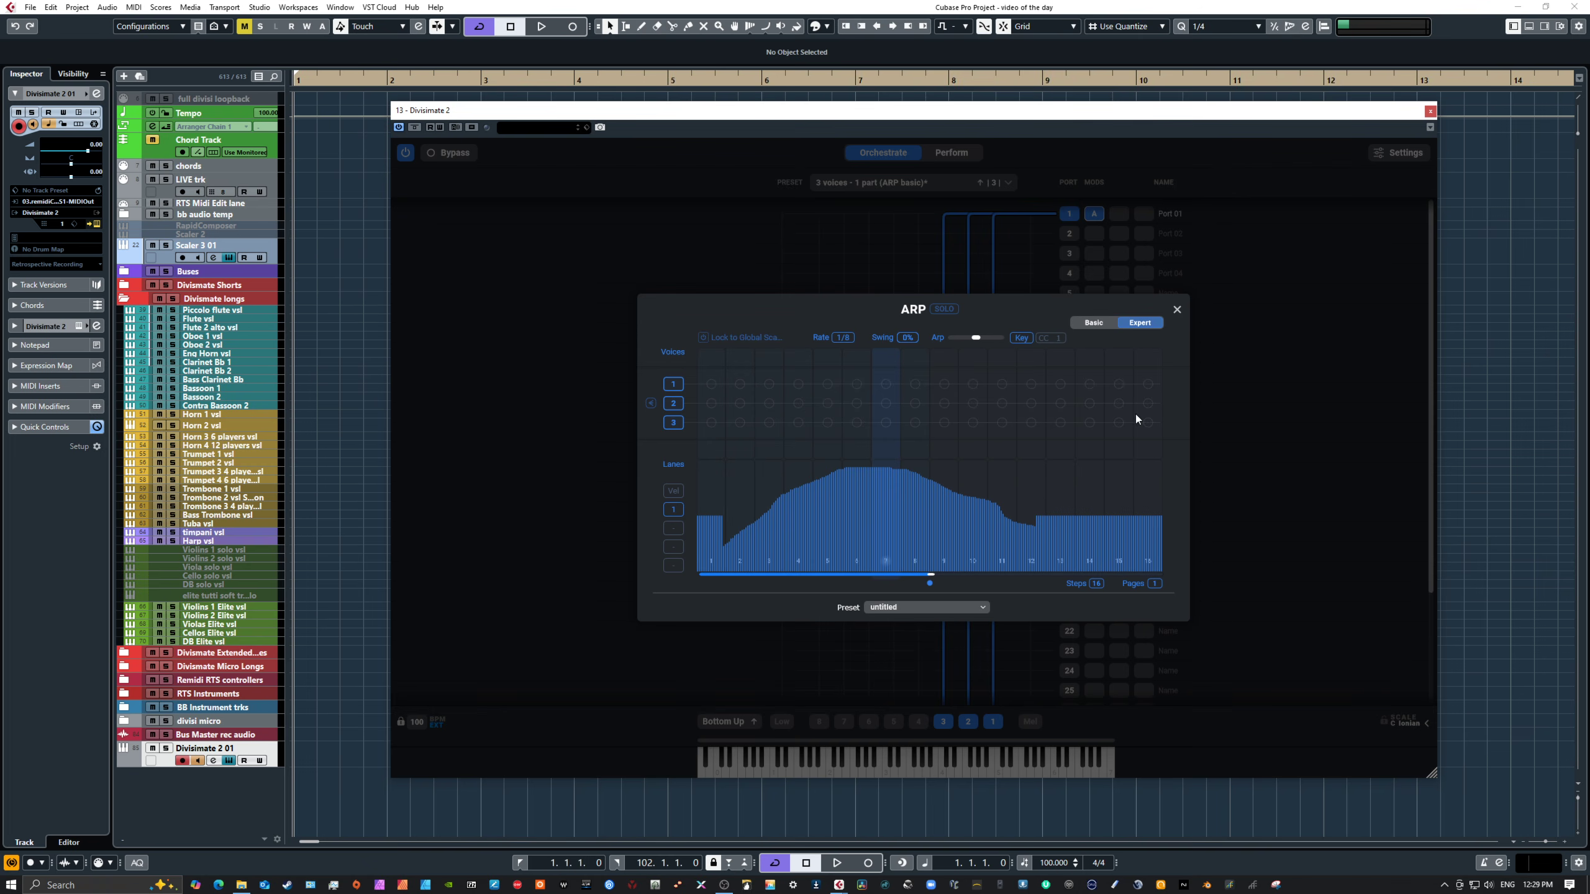
left_click(1177, 309)
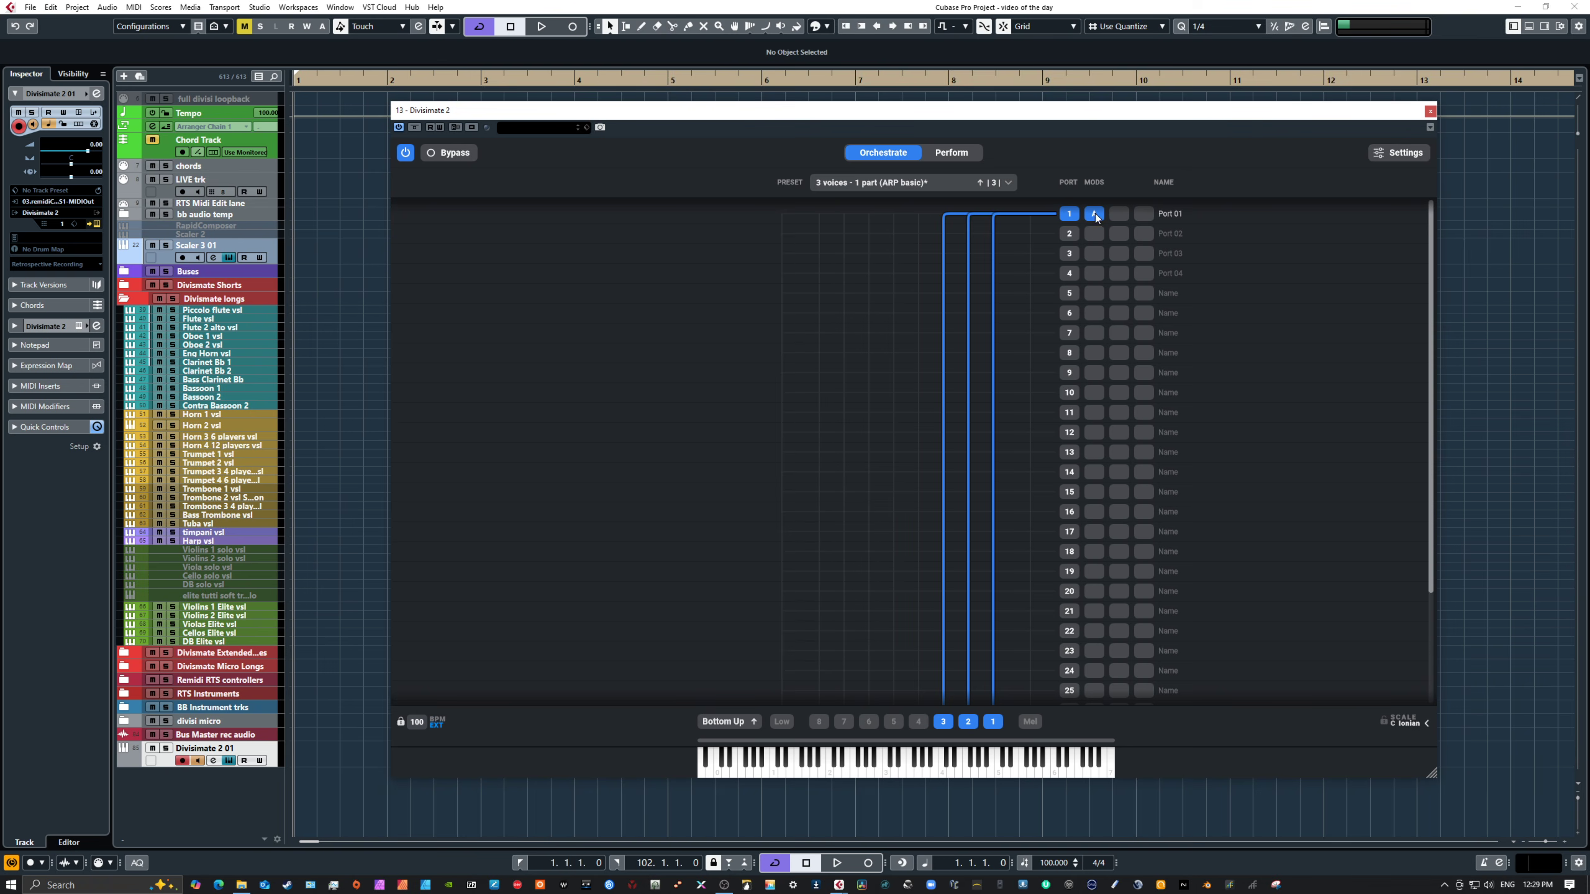
Step: Load the Universal Orchestral Core performance set and browse through its pages of pads
left_click(949, 153)
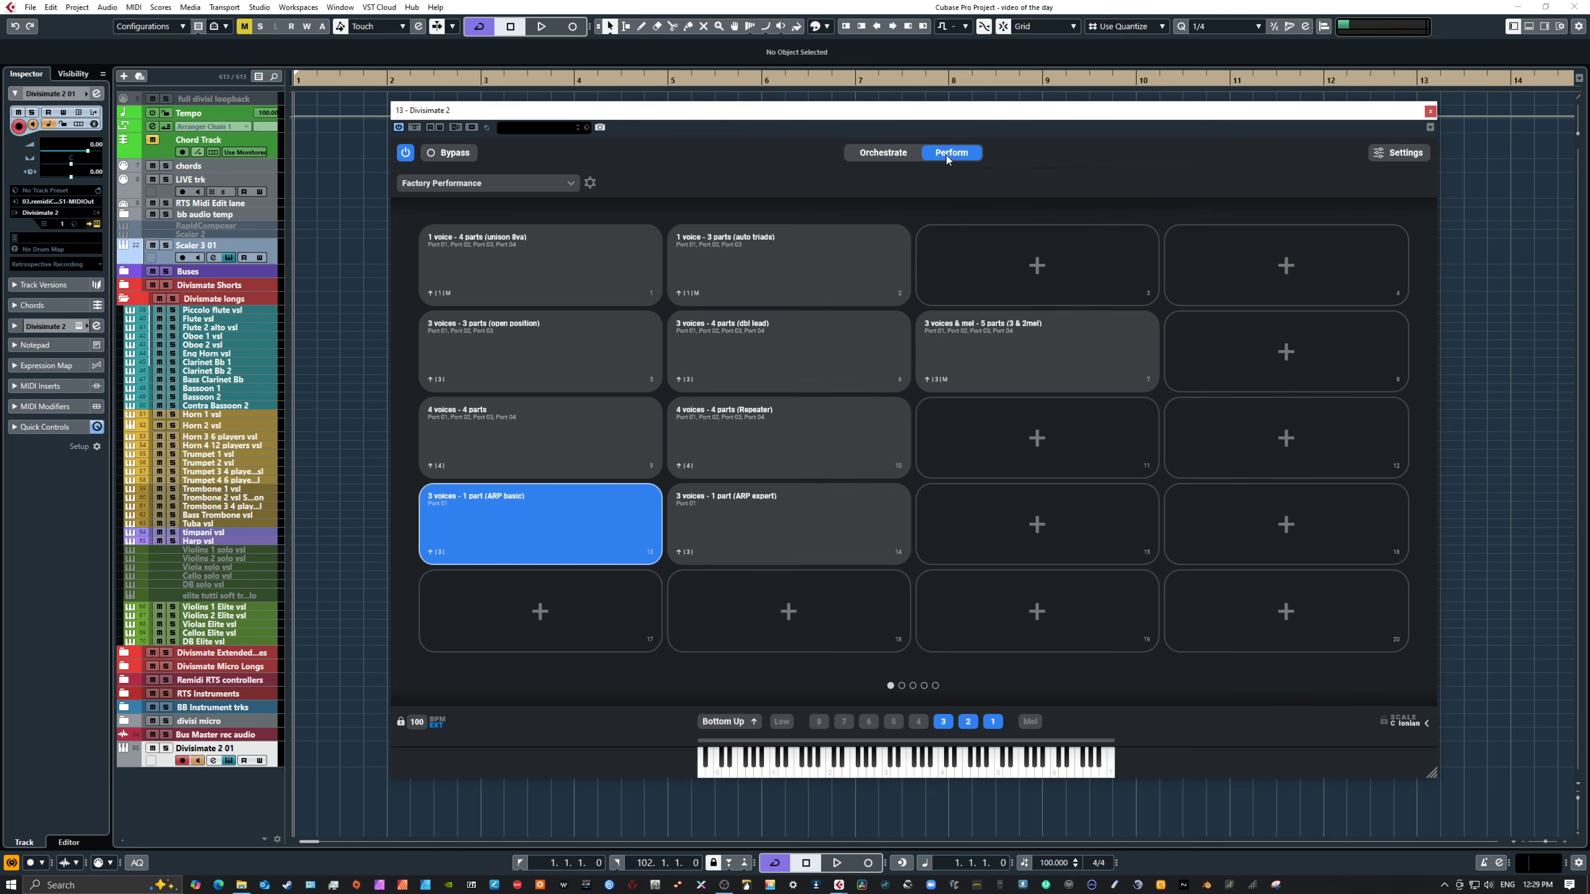
left_click(514, 182)
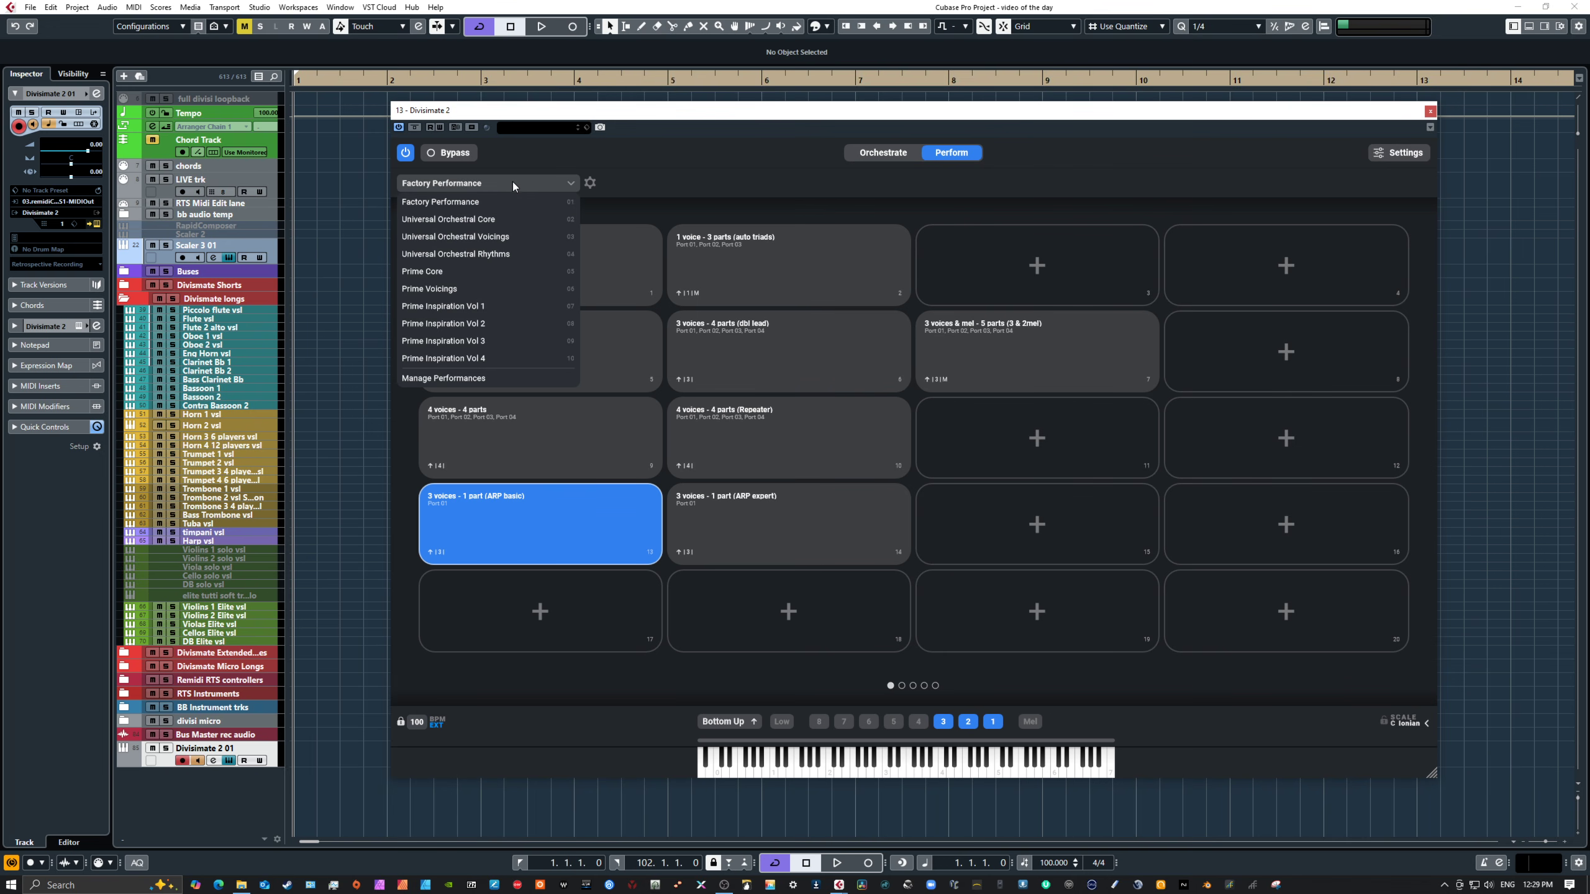
left_click(477, 219)
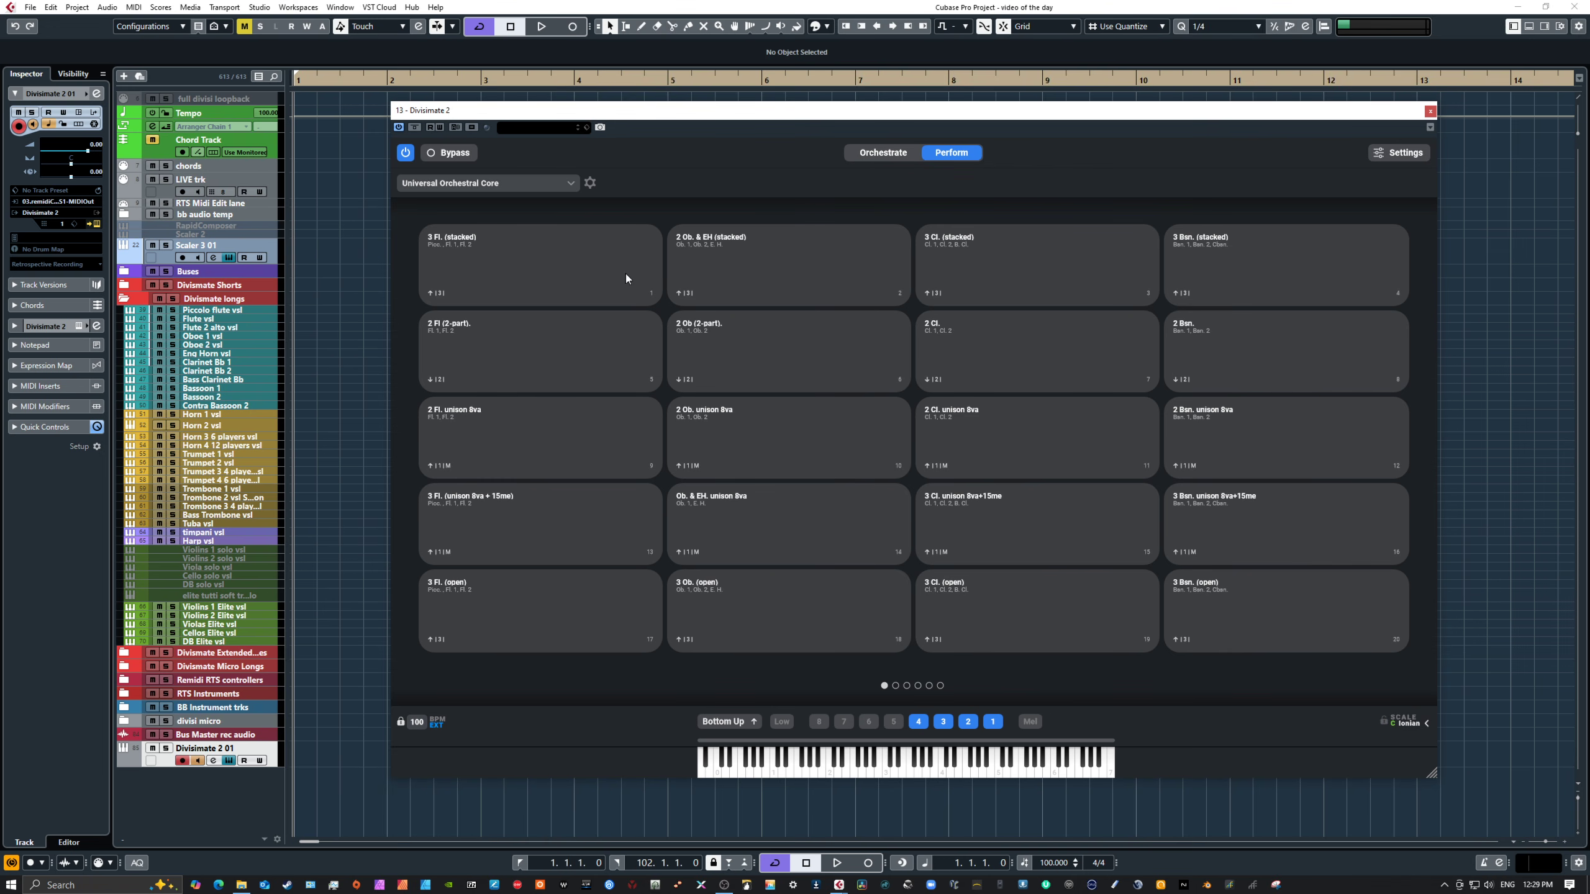
left_click(895, 685)
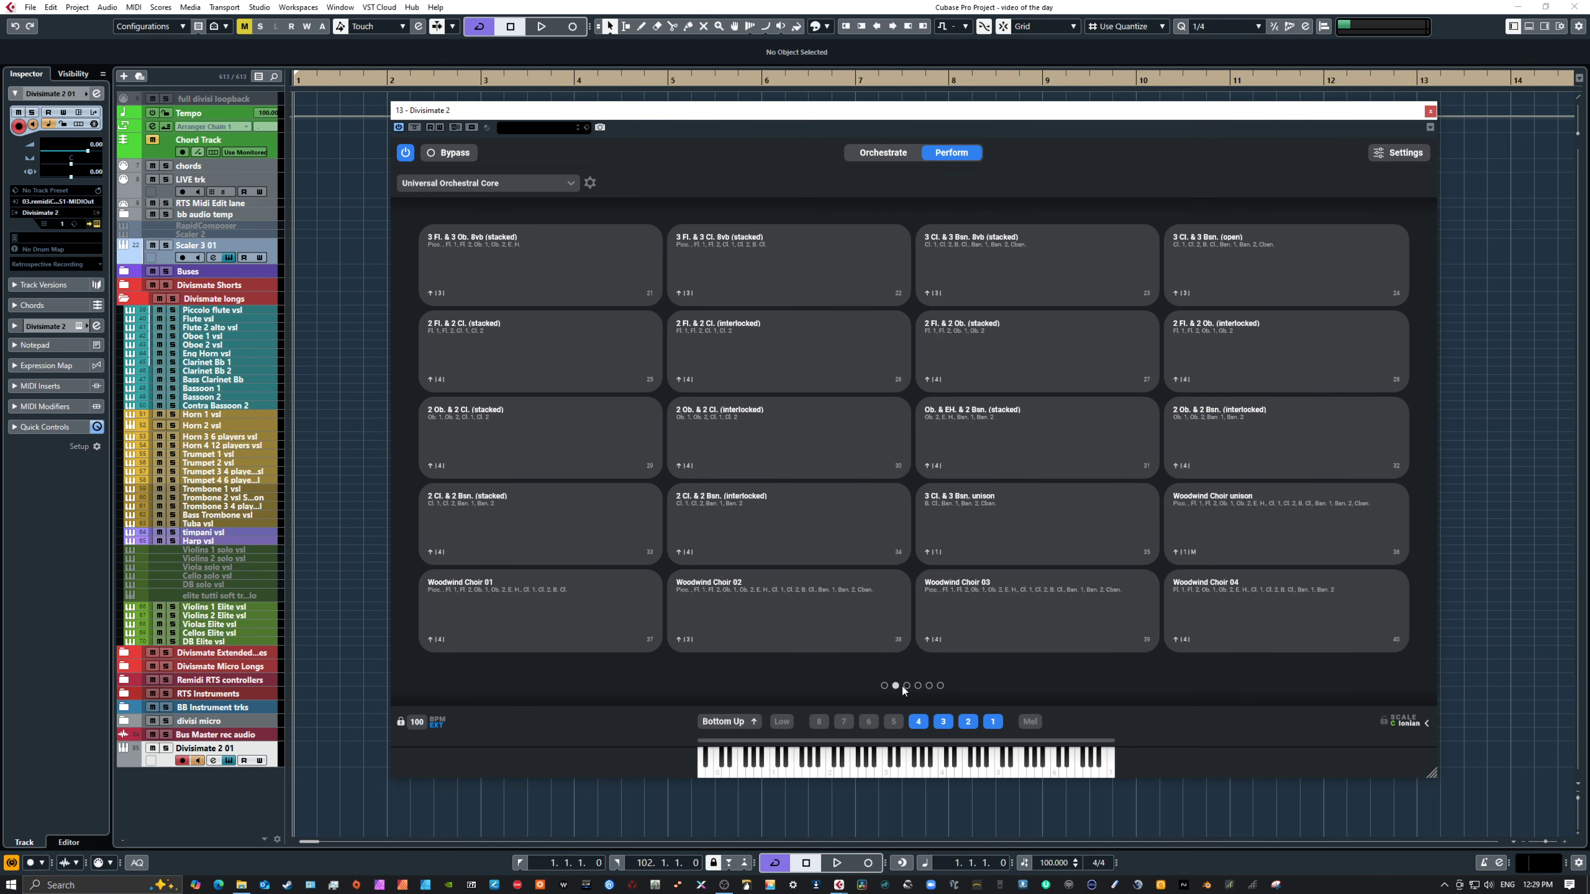
left_click(907, 684)
left_click(918, 685)
left_click(929, 685)
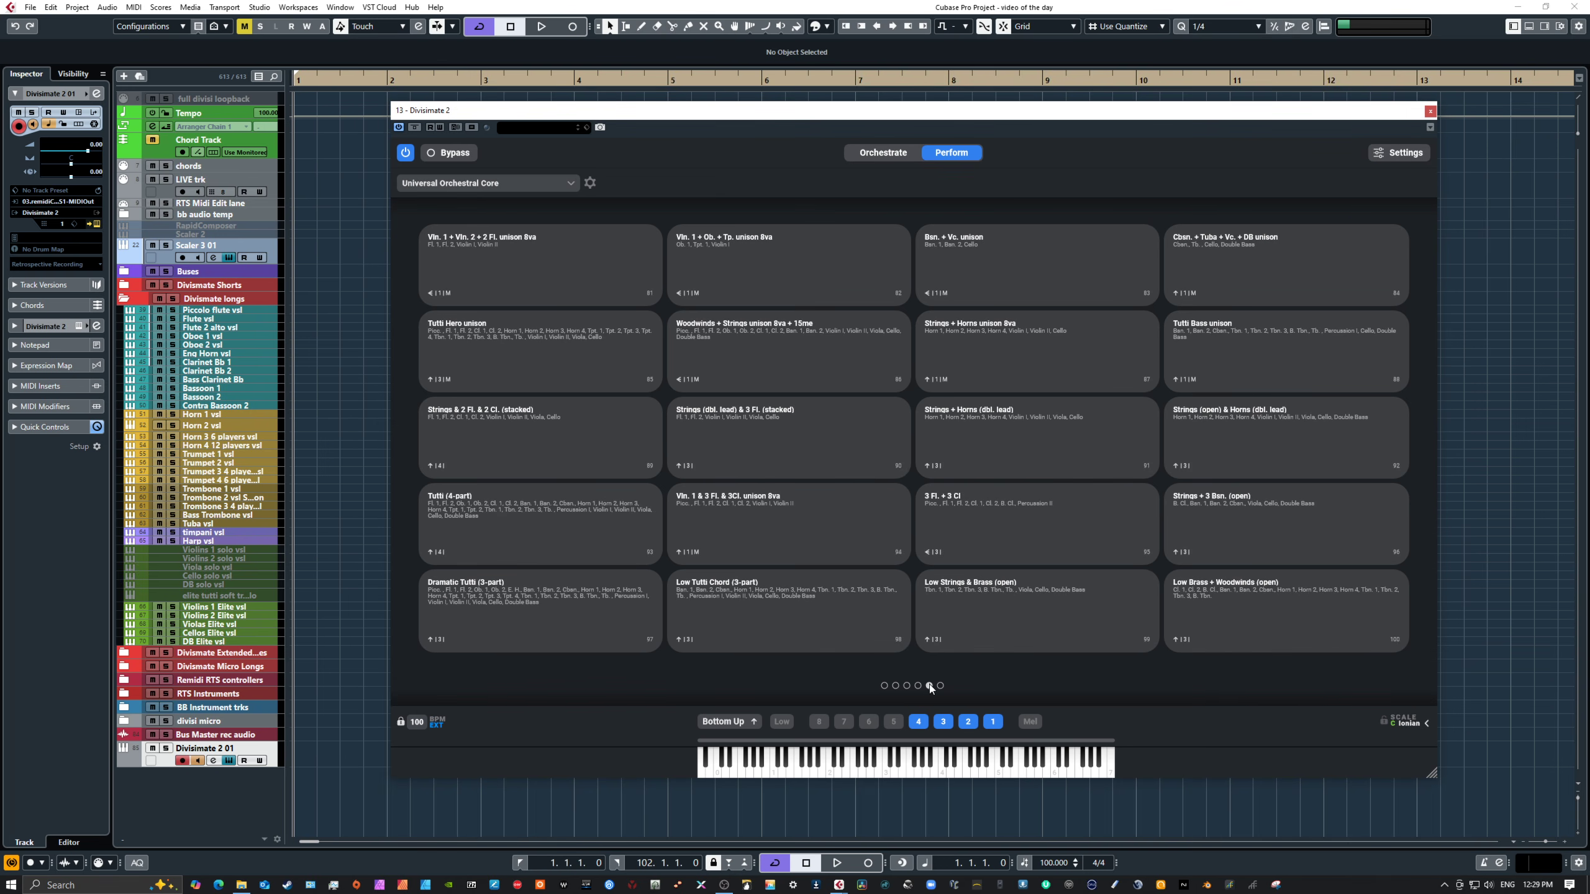
left_click(884, 685)
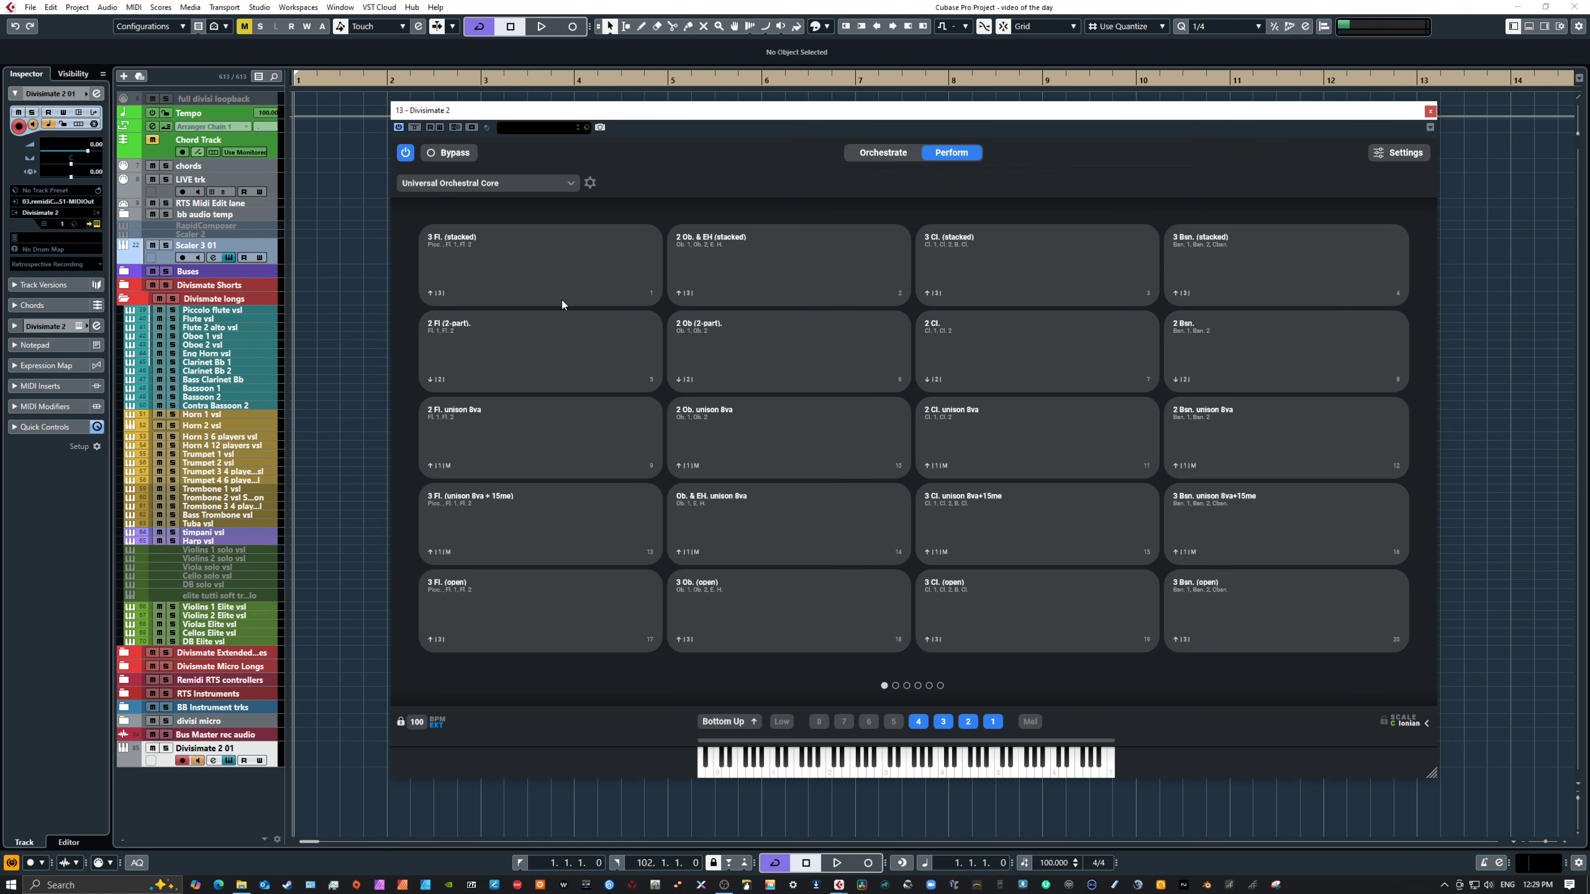
Step: Select the 3 Fl. (stacked) pad and view its port routing in the orchestration
left_click(546, 268)
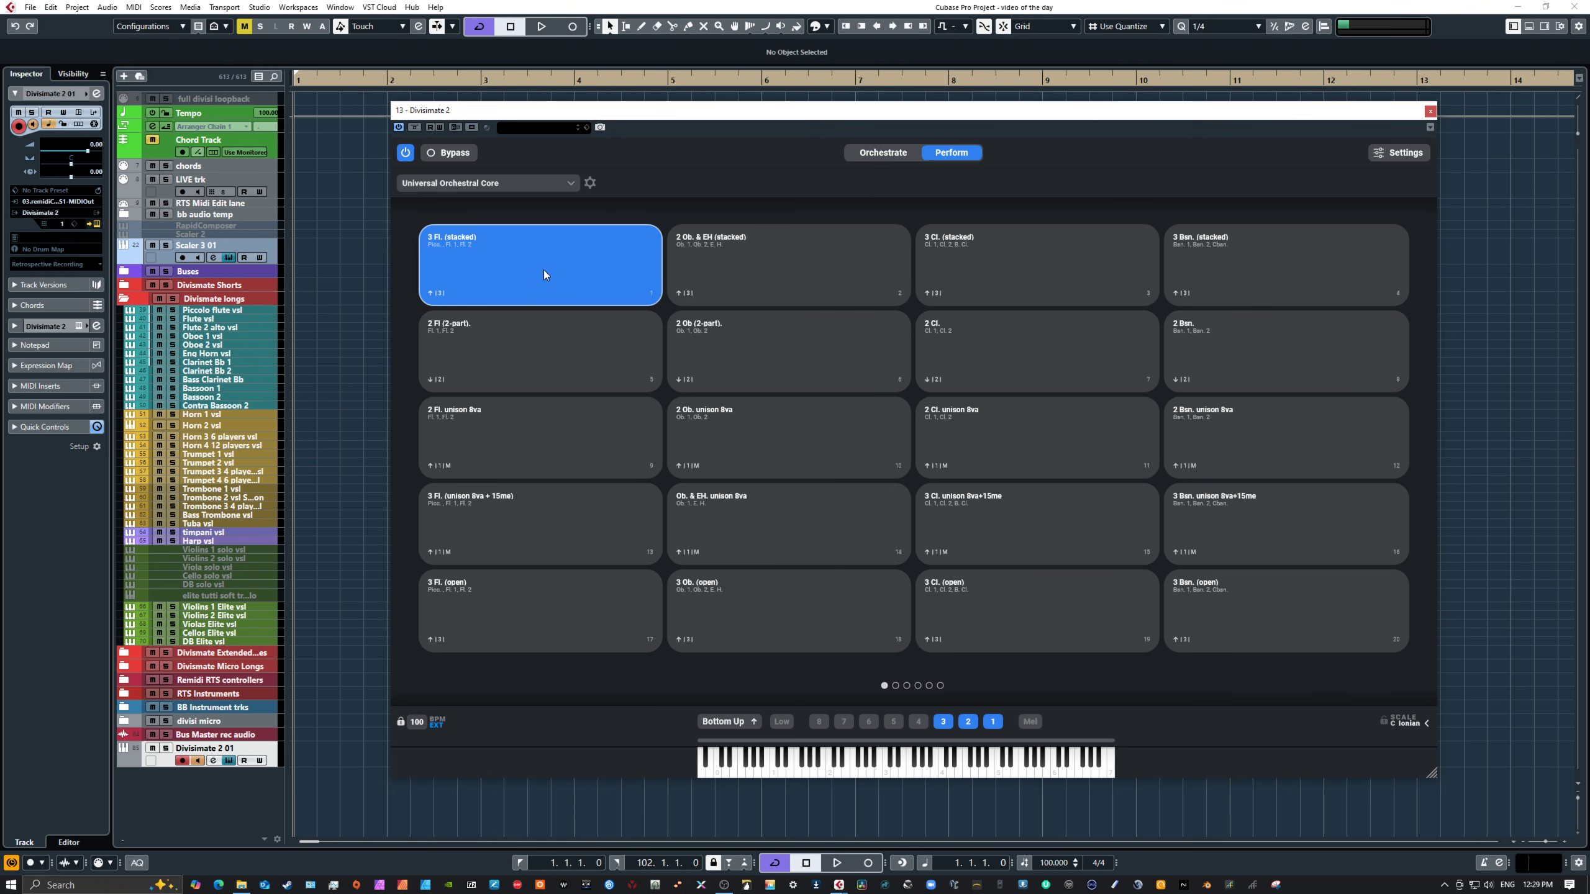
left_click(889, 153)
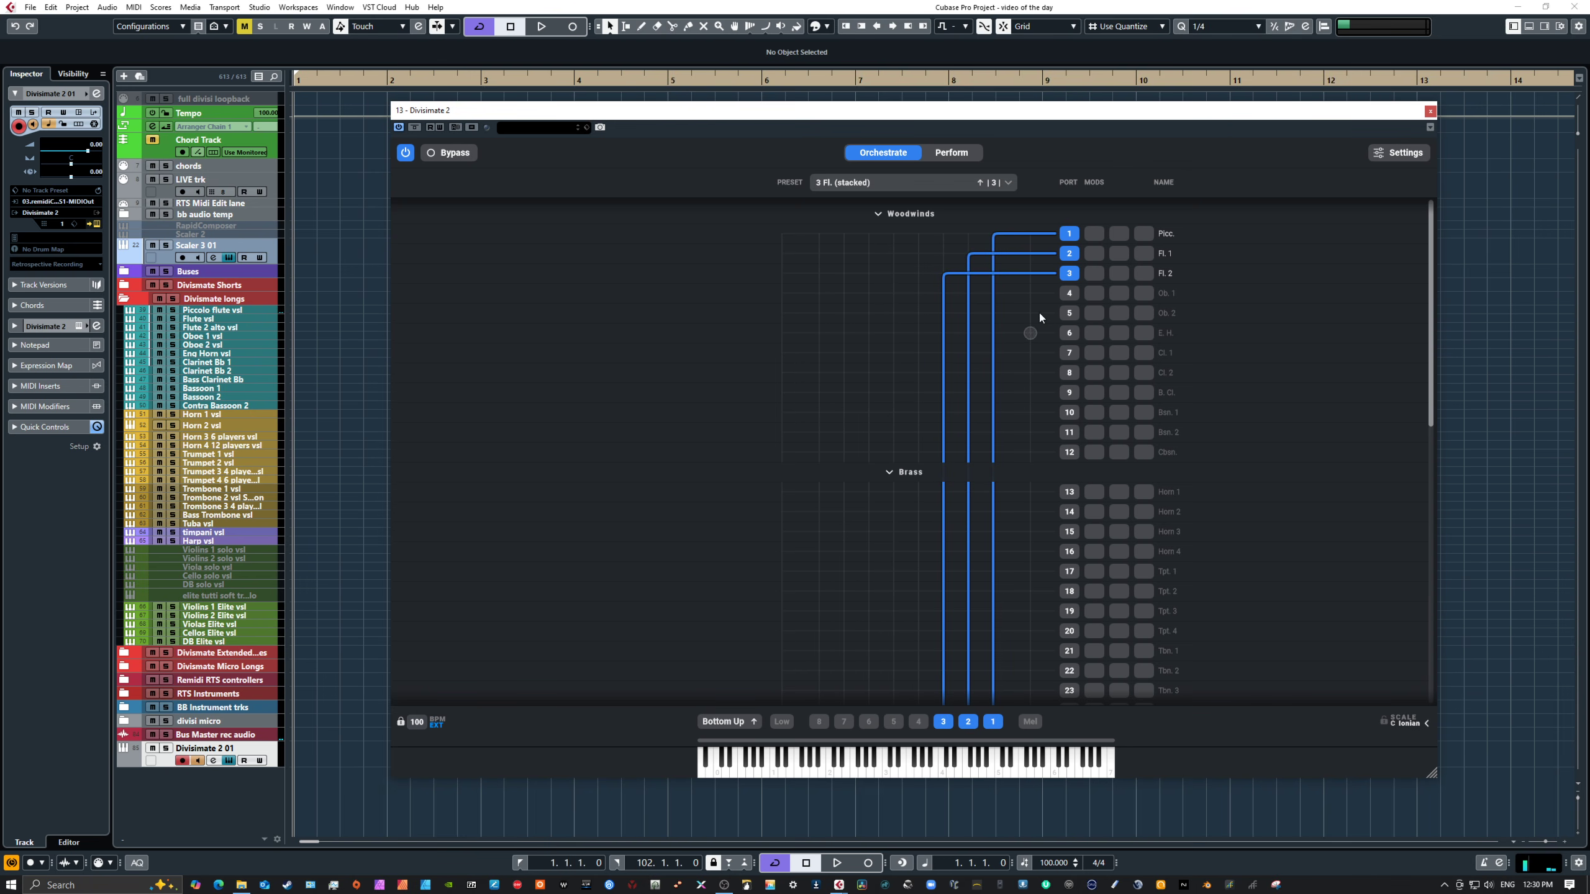
left_click(951, 152)
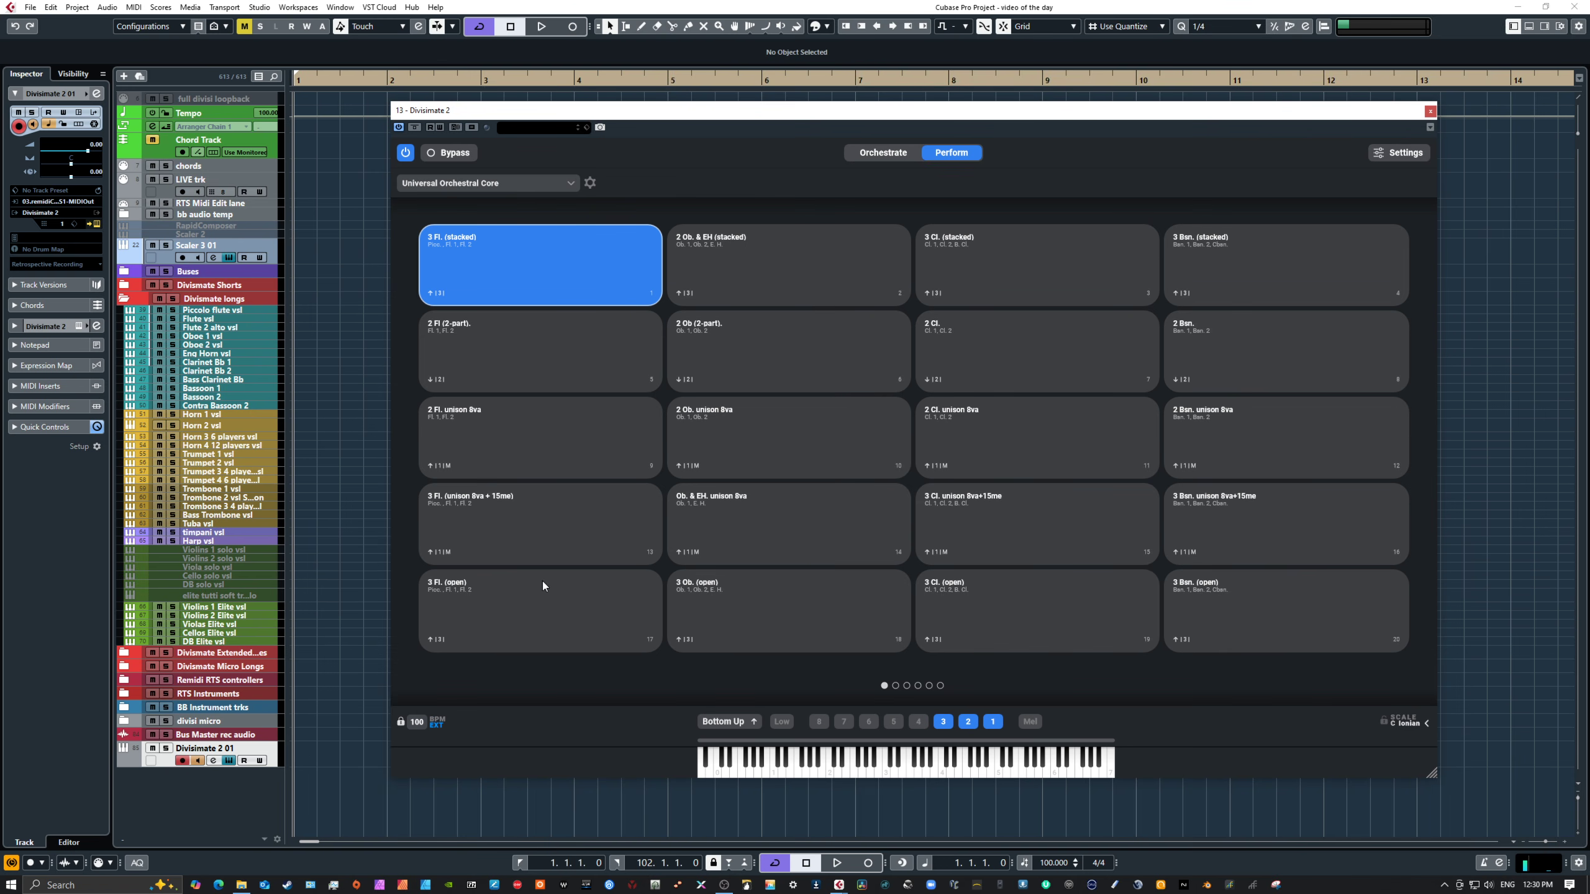
Step: Select the 3 Fl. (unison 8va + 15me) pad, open its orchestration and play notes on the keyboard
left_click(543, 519)
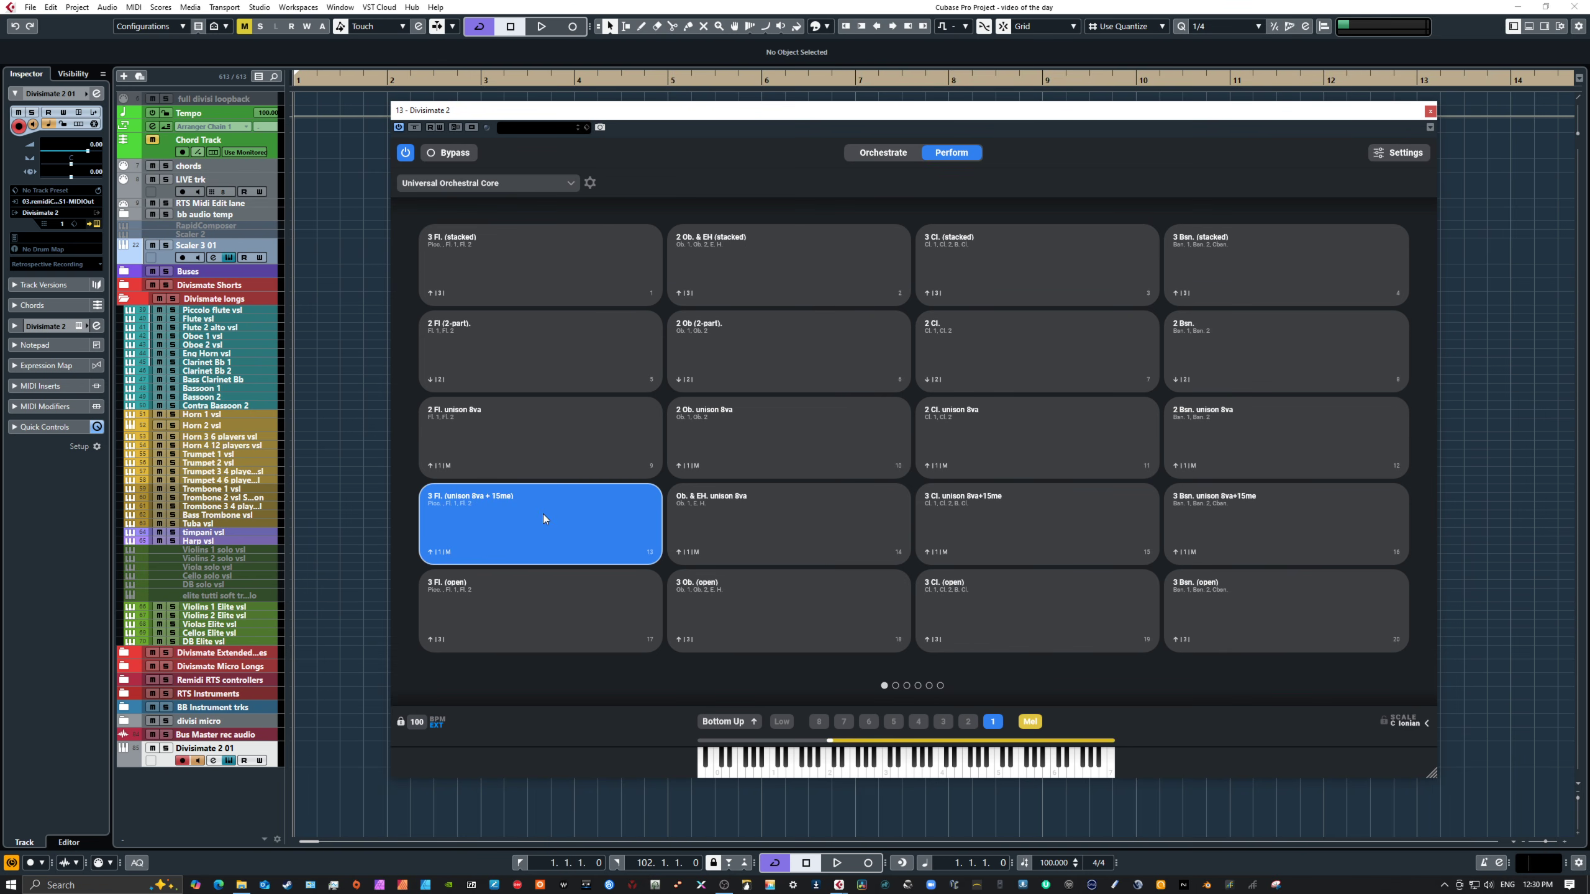
left_click(900, 155)
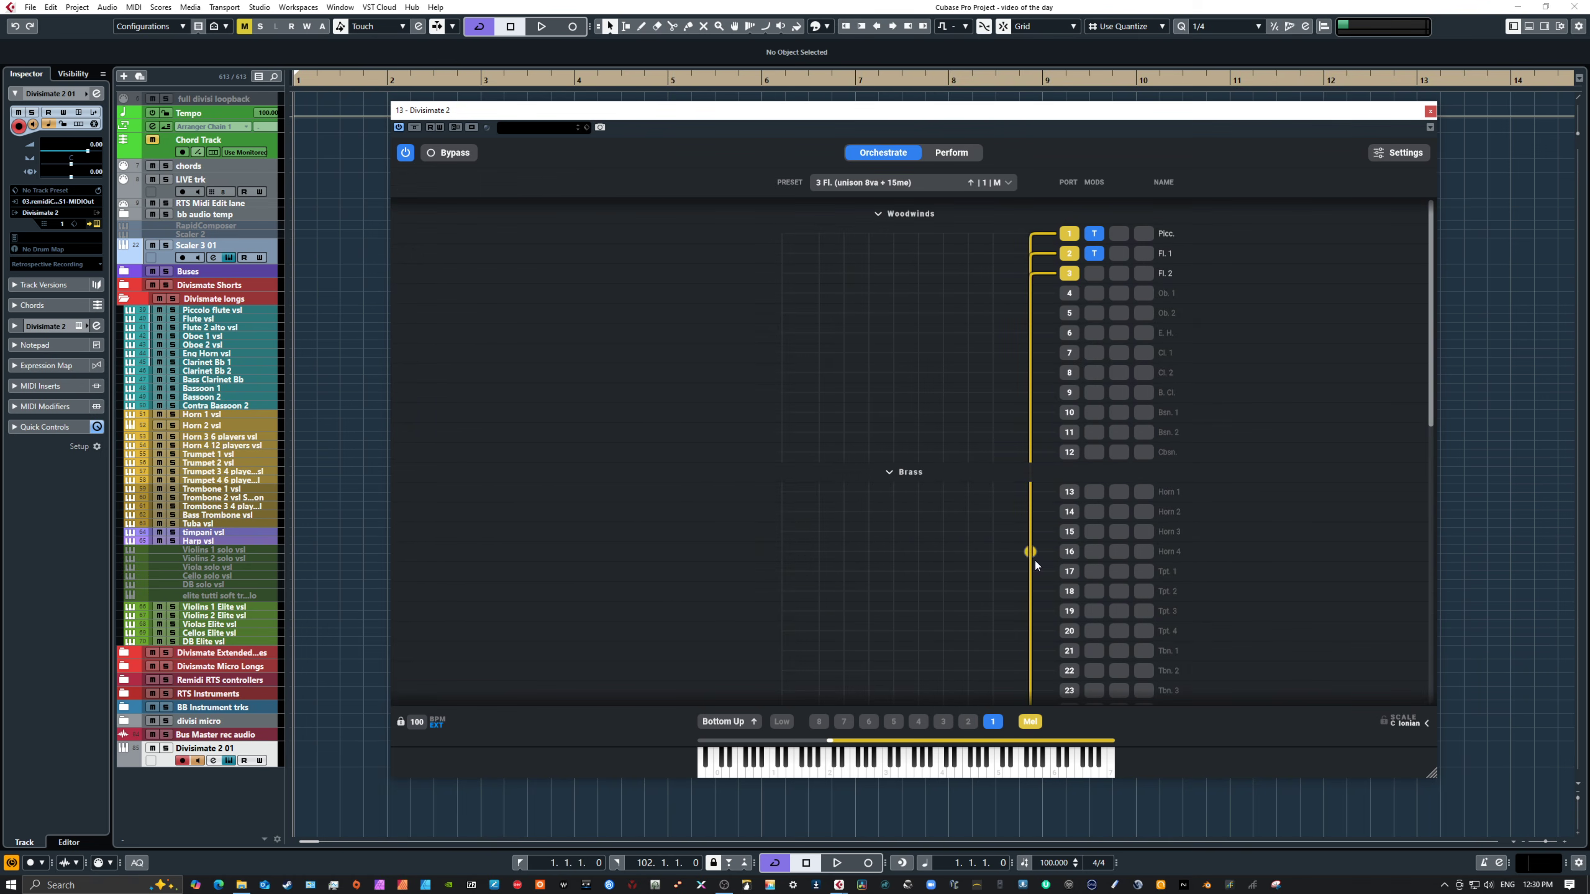
left_click(919, 772)
left_click(929, 771)
left_click(939, 773)
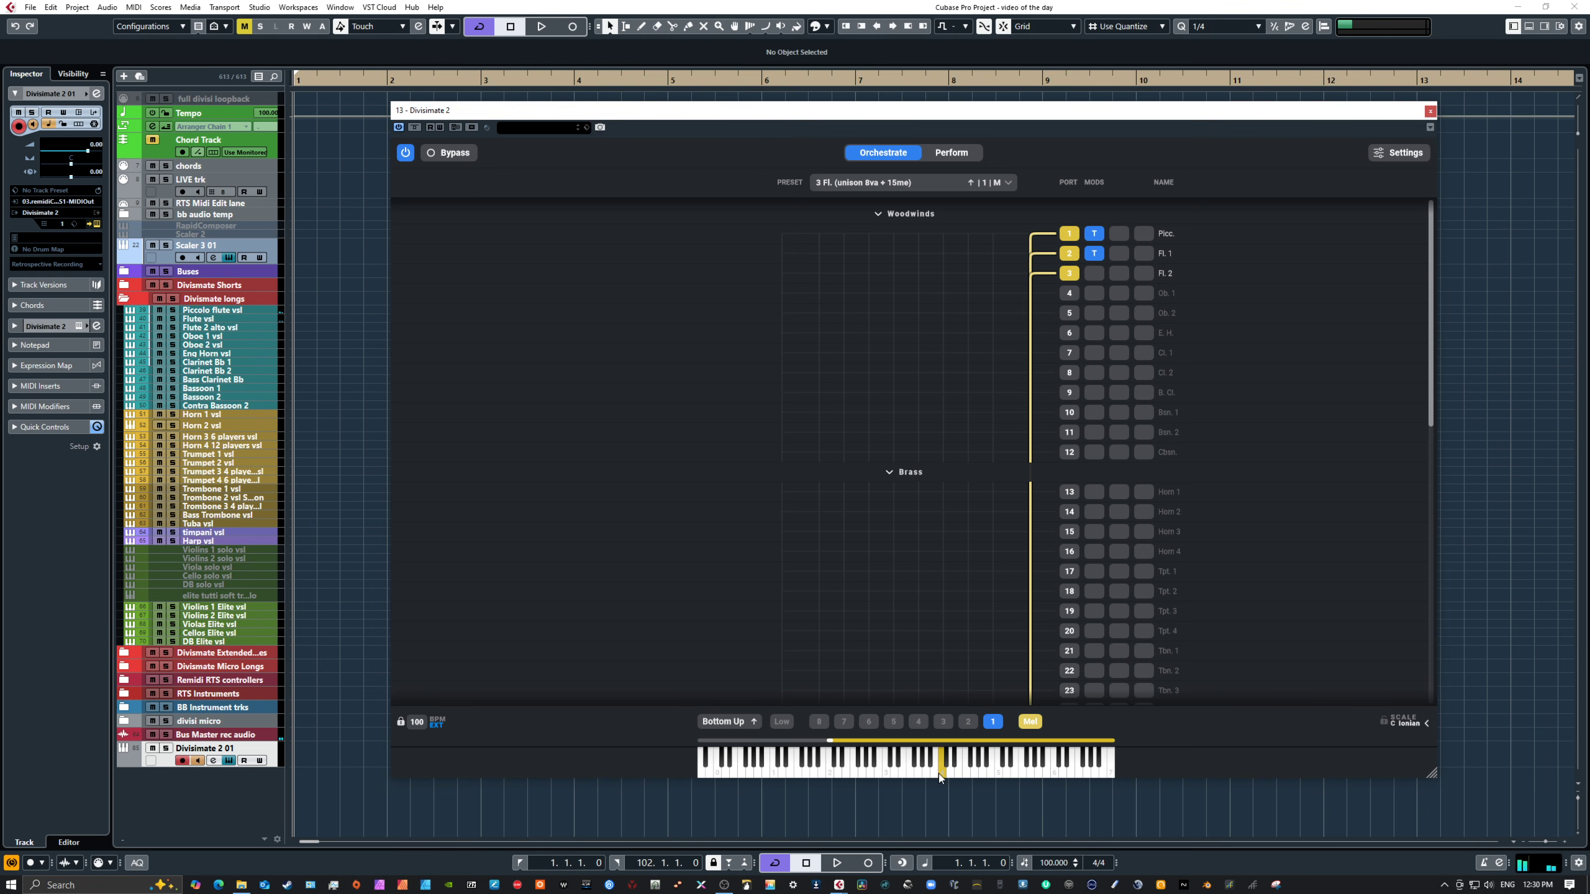
Step: Inspect the Transposer settings on the Picc. and Fl. 1 ports
left_click(1095, 235)
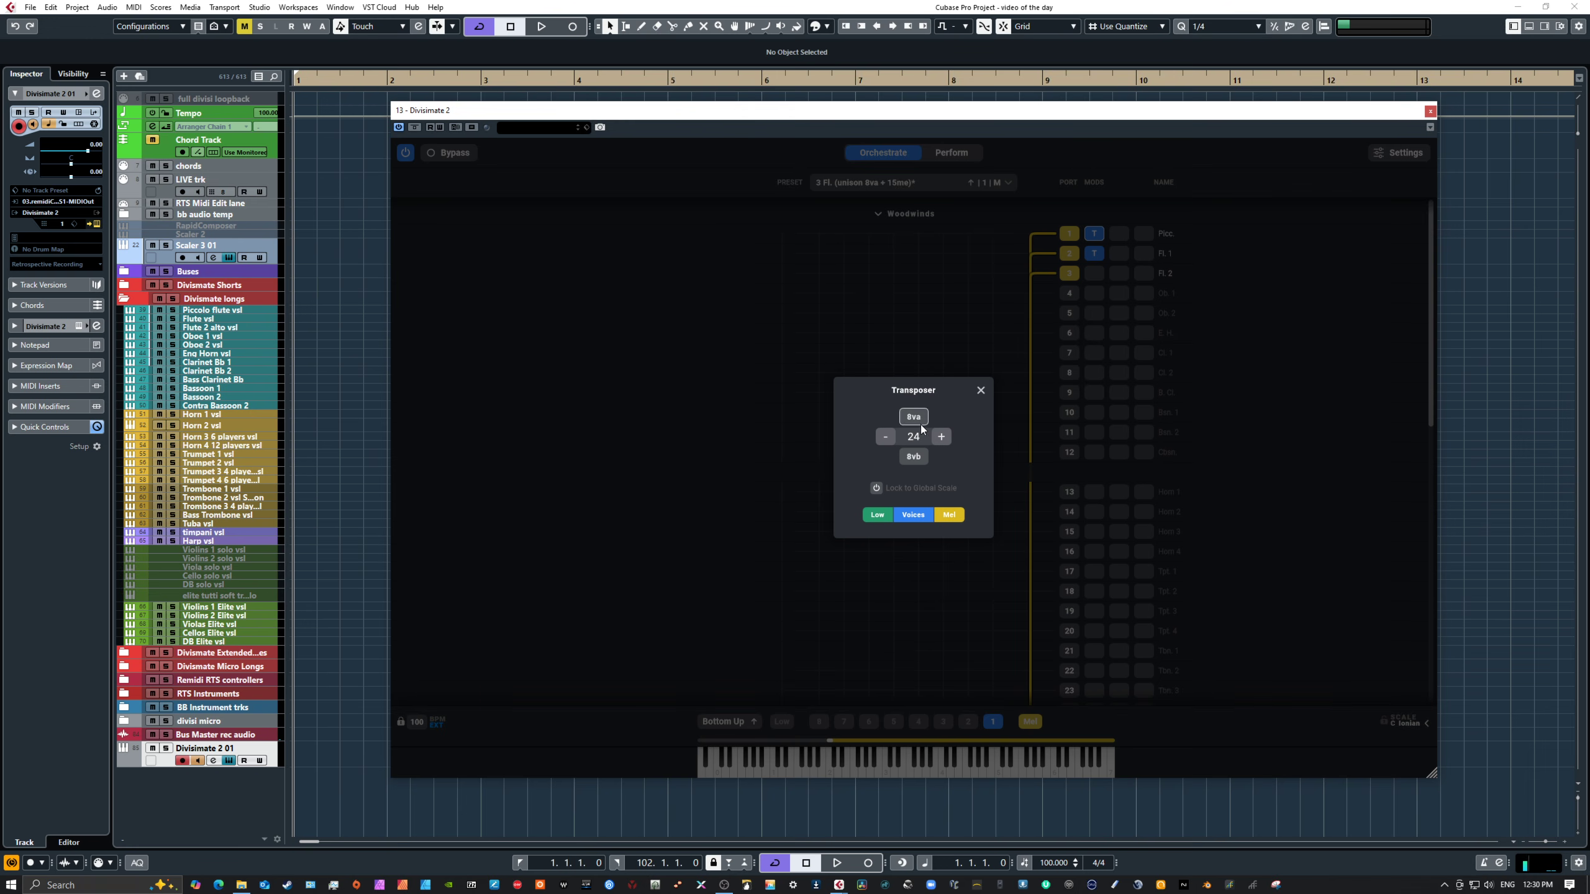
left_click(979, 391)
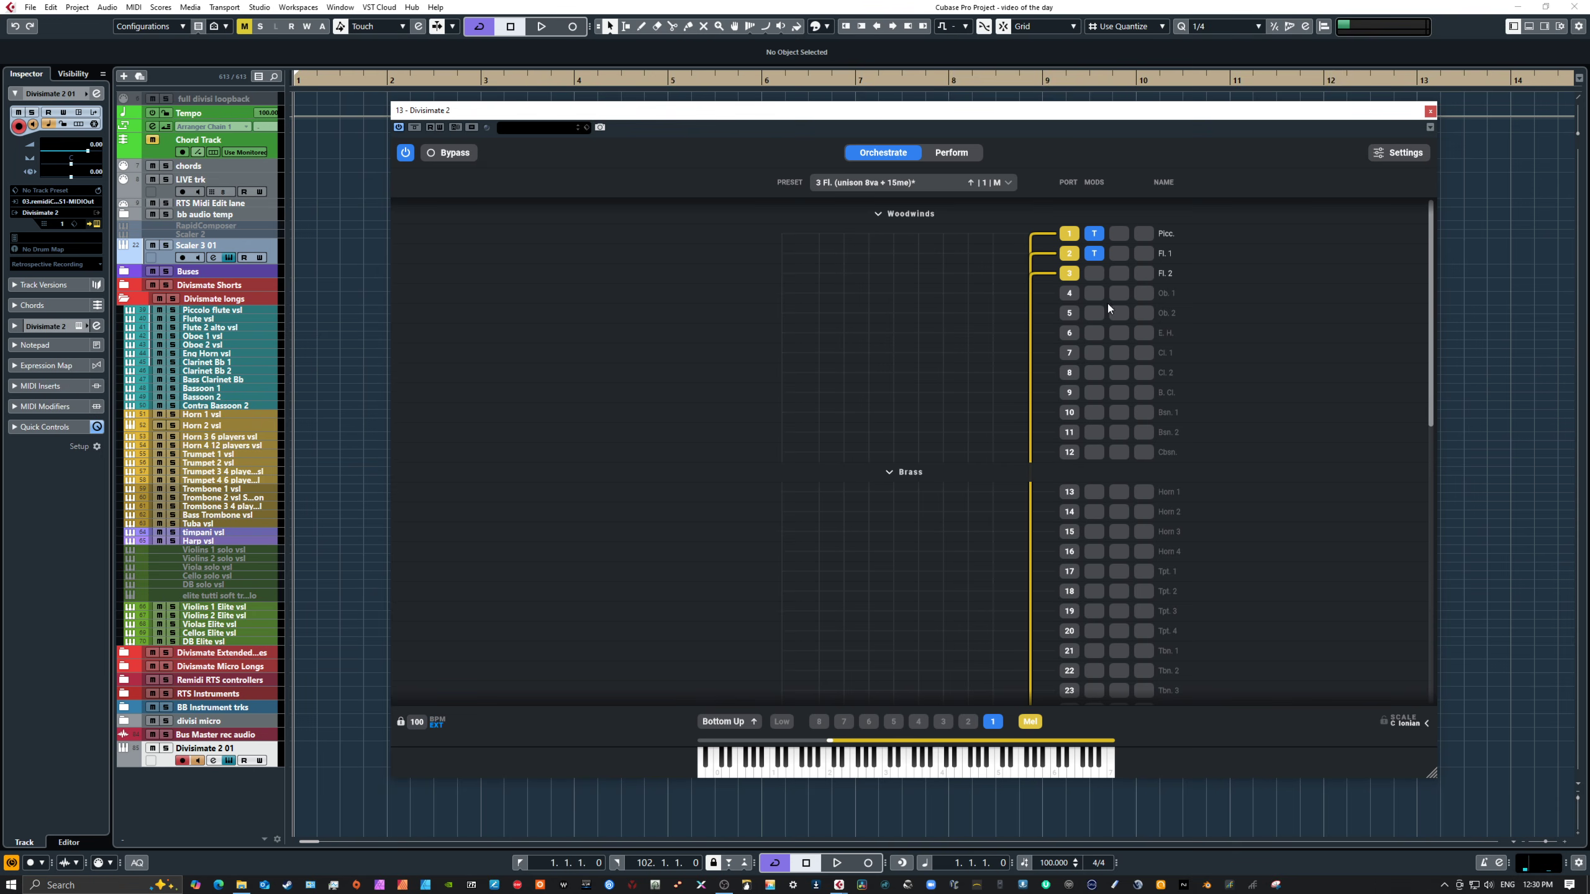
left_click(1096, 254)
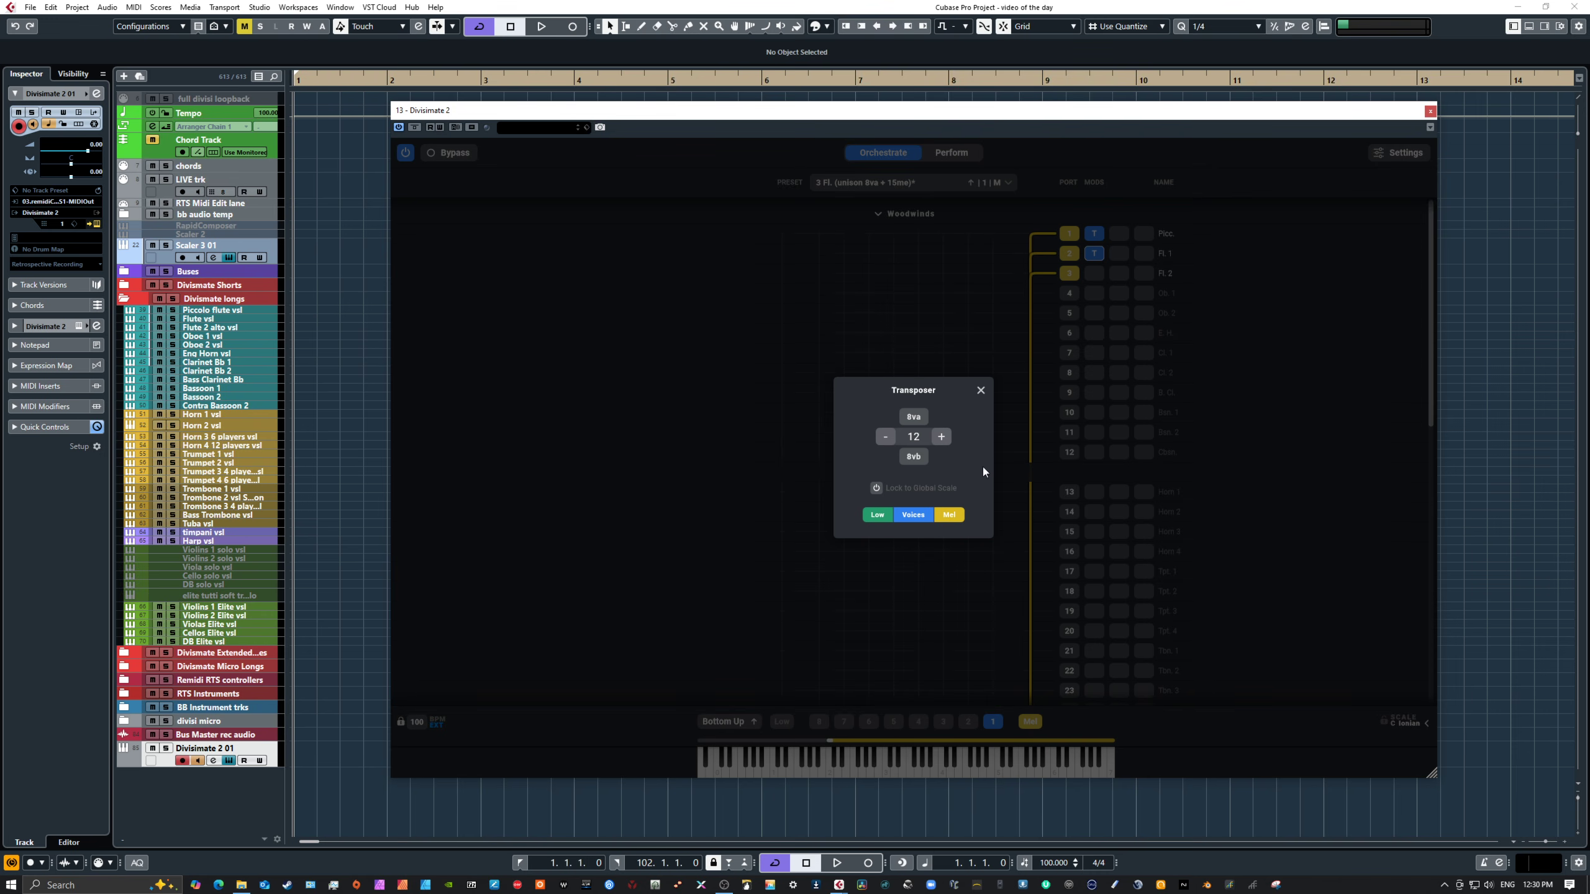
left_click(980, 389)
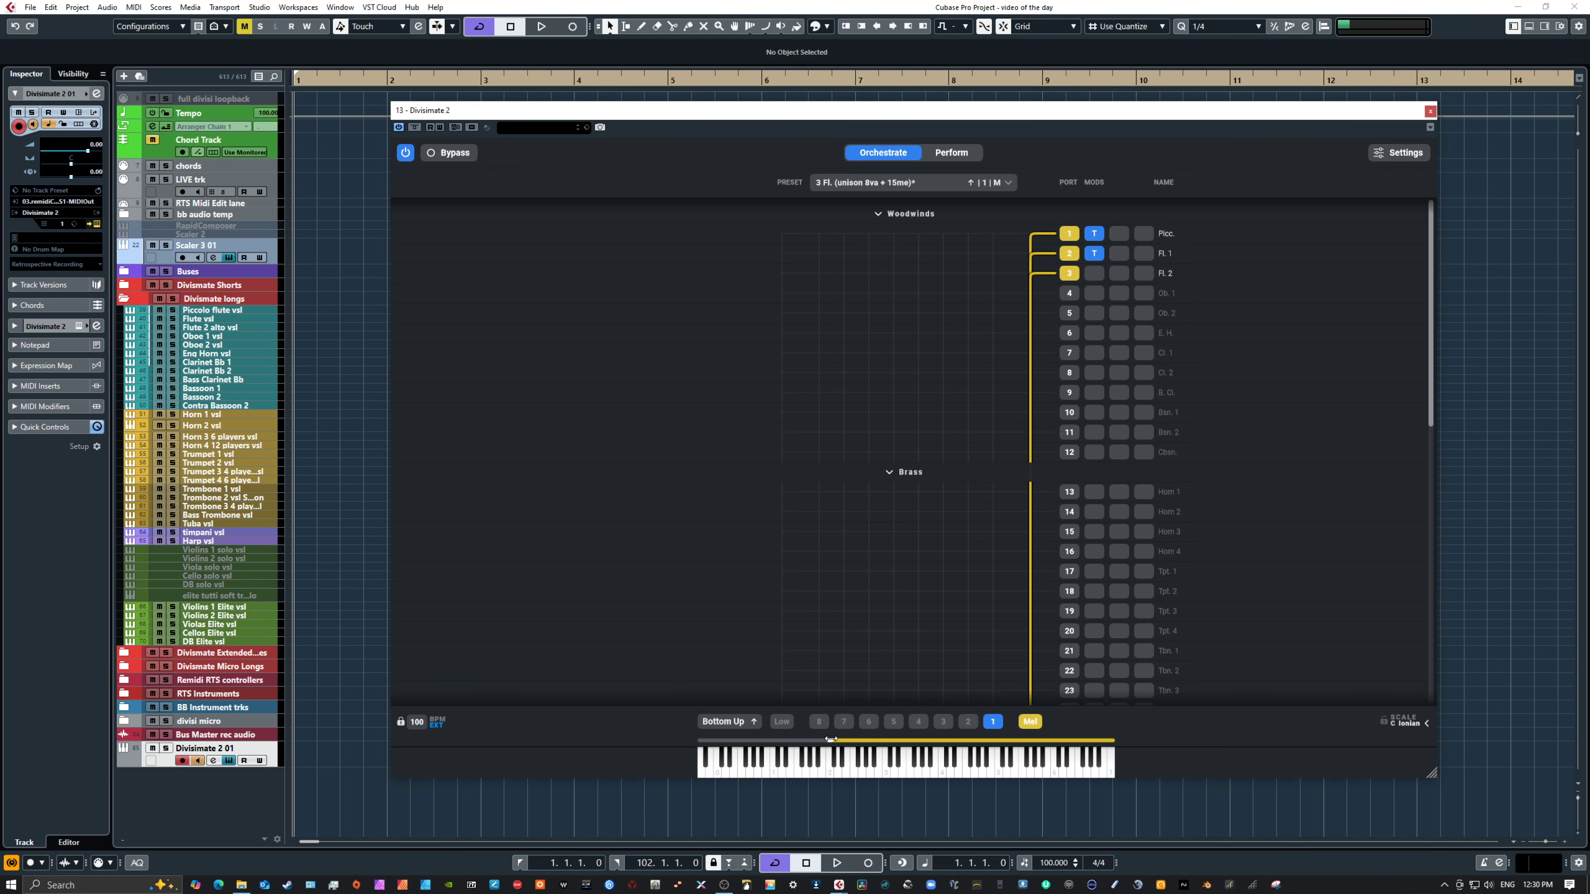
Step: Adjust the melody key range above the keyboard and return to the pad view
left_click_drag(829, 741, 901, 742)
left_click_drag(901, 741, 866, 741)
left_click(949, 154)
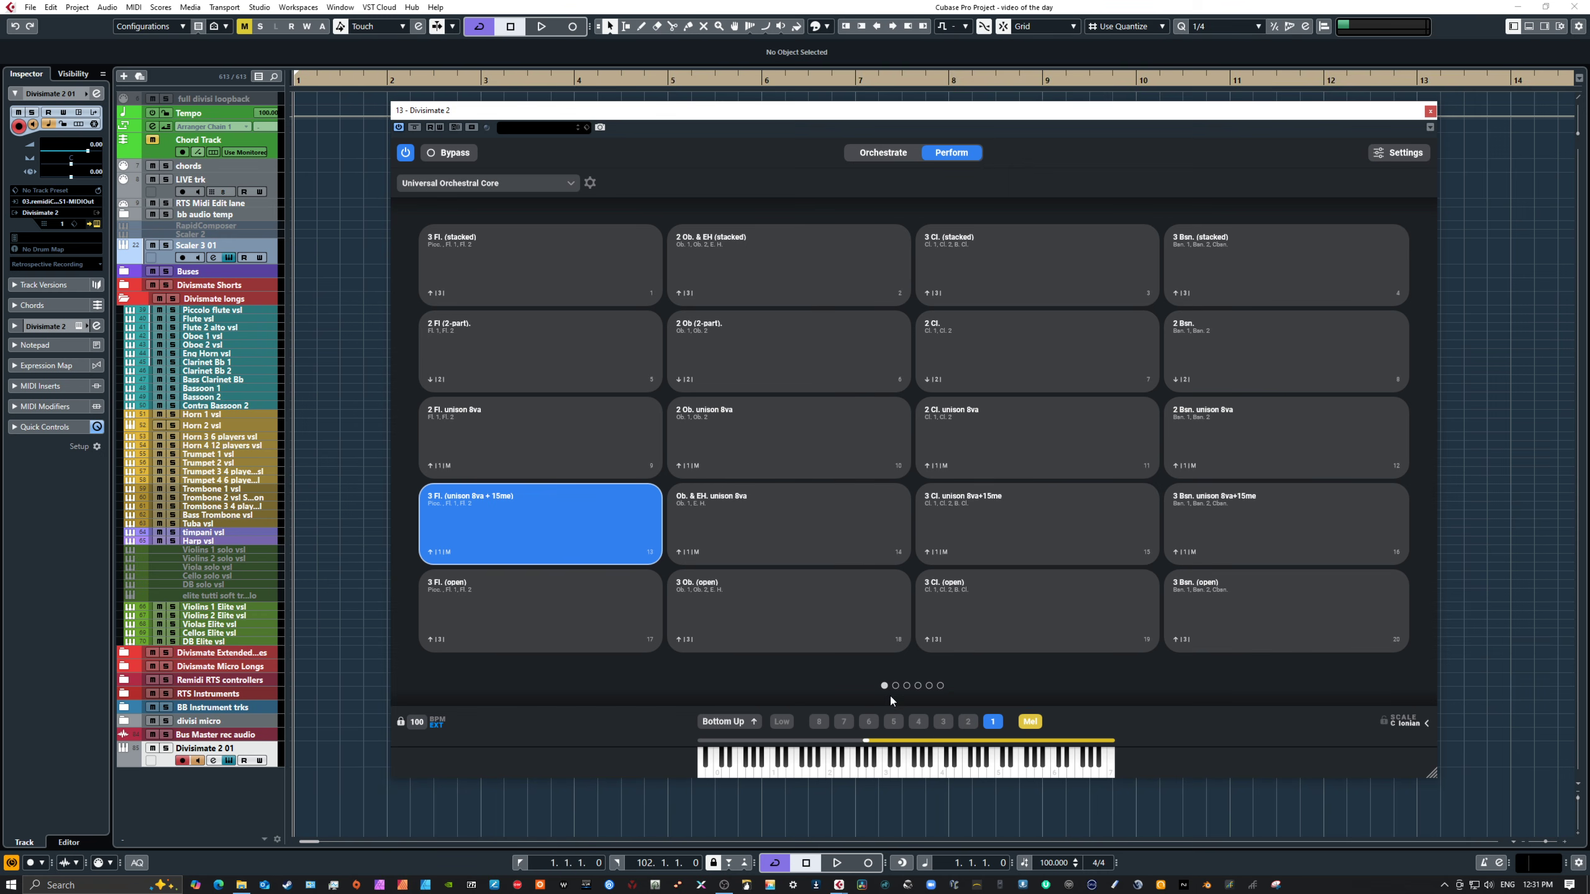
Step: Select the 4 Hr. (open) pad on page 3, open its orchestration and play a note
left_click(906, 685)
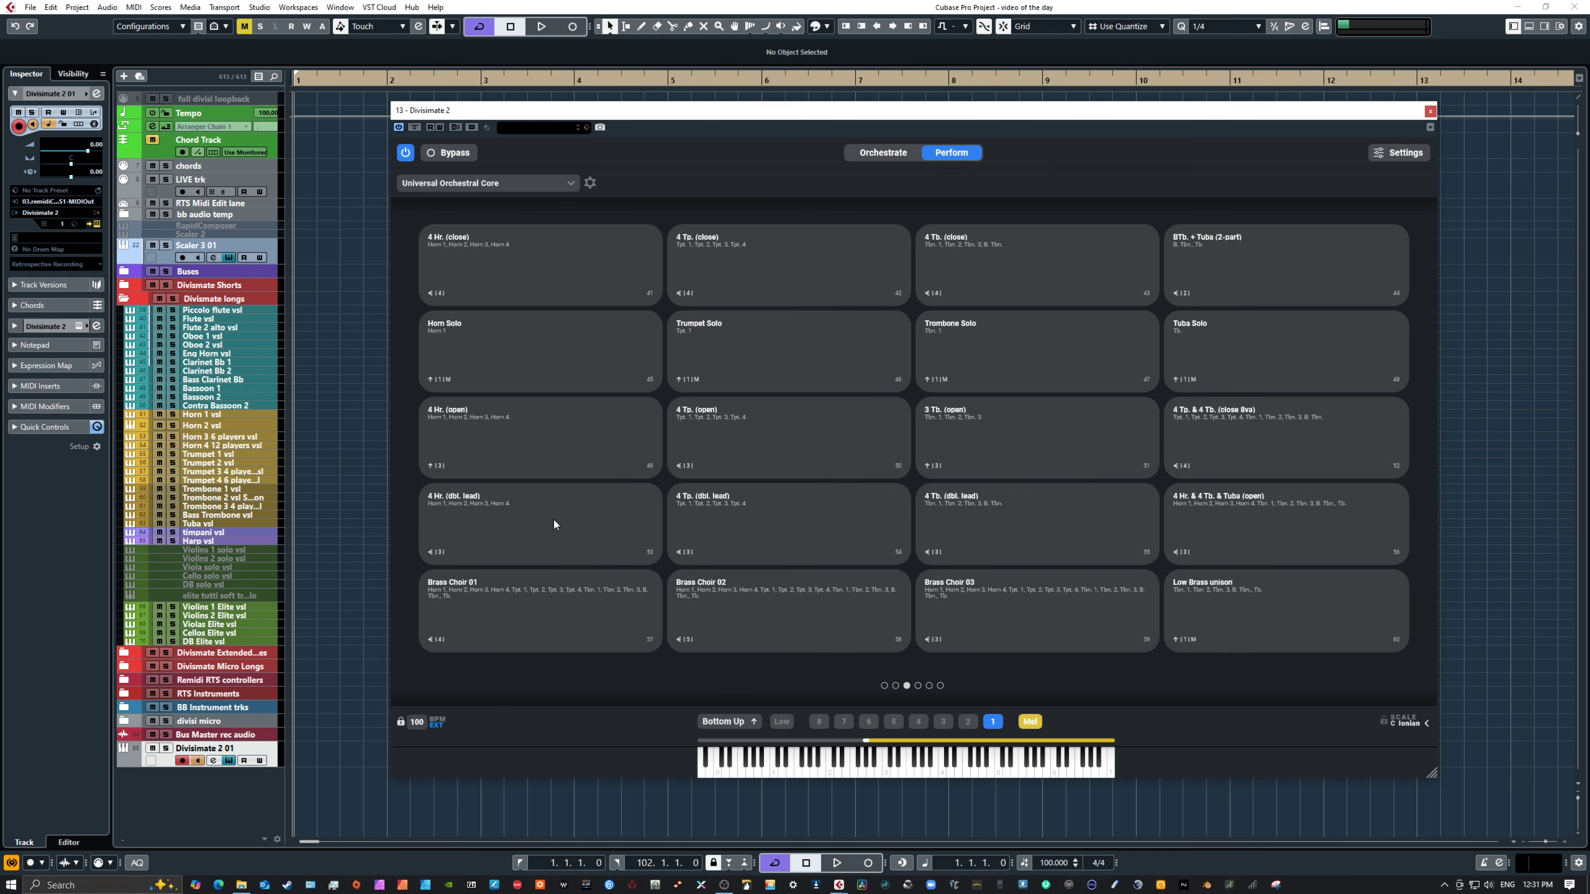
left_click(539, 431)
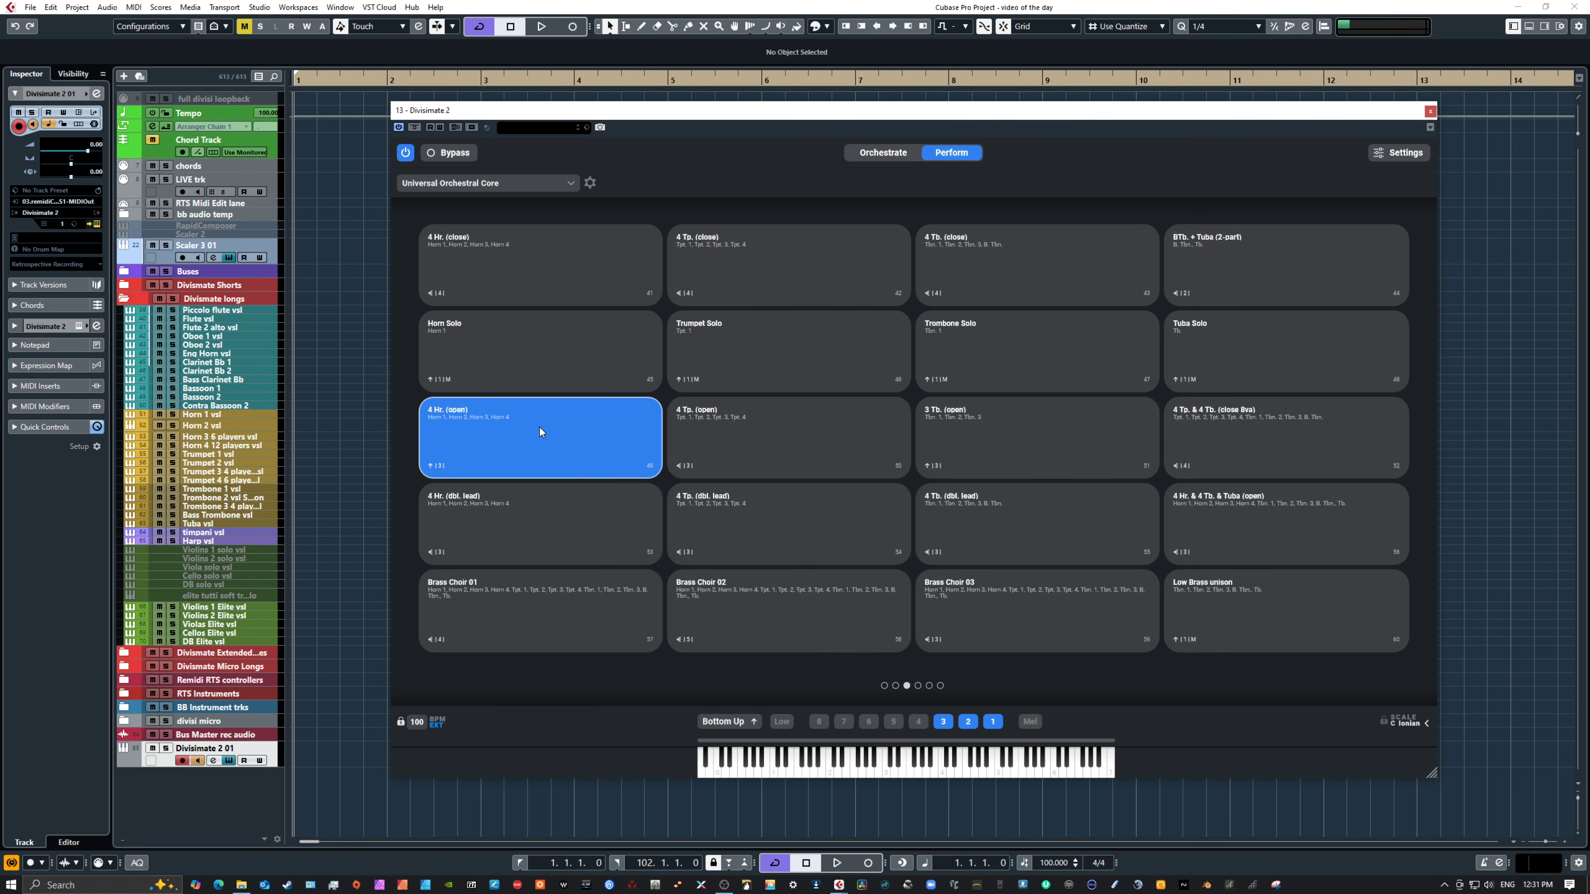
left_click(873, 153)
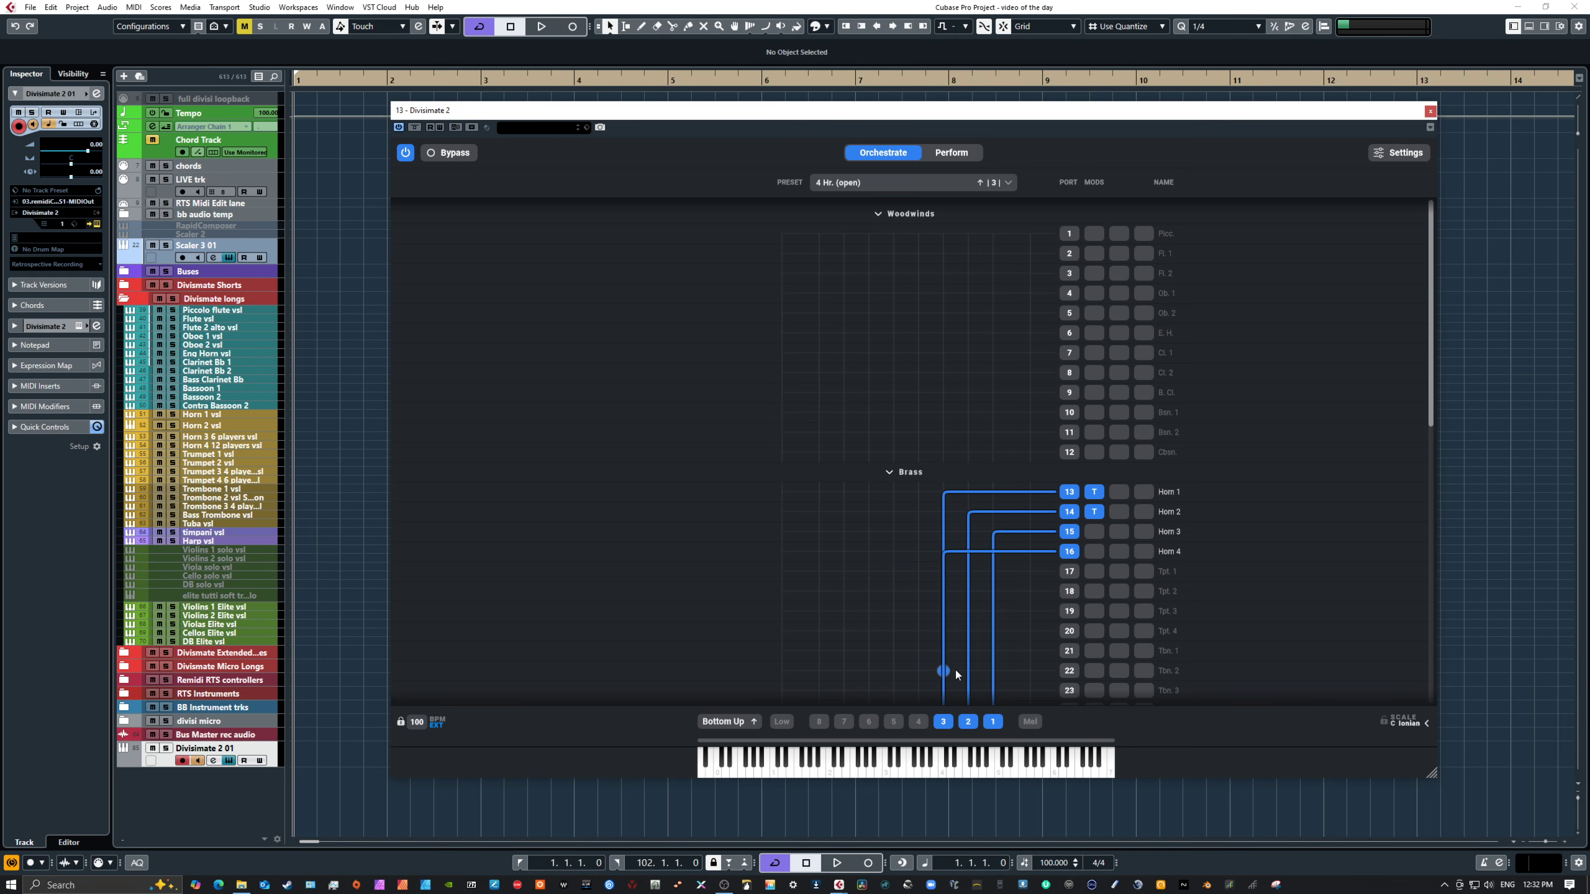
left_click(967, 756)
Step: Inspect the Transposer settings on the Horn 1 and Horn 2 ports, then return to the pads
left_click(1093, 493)
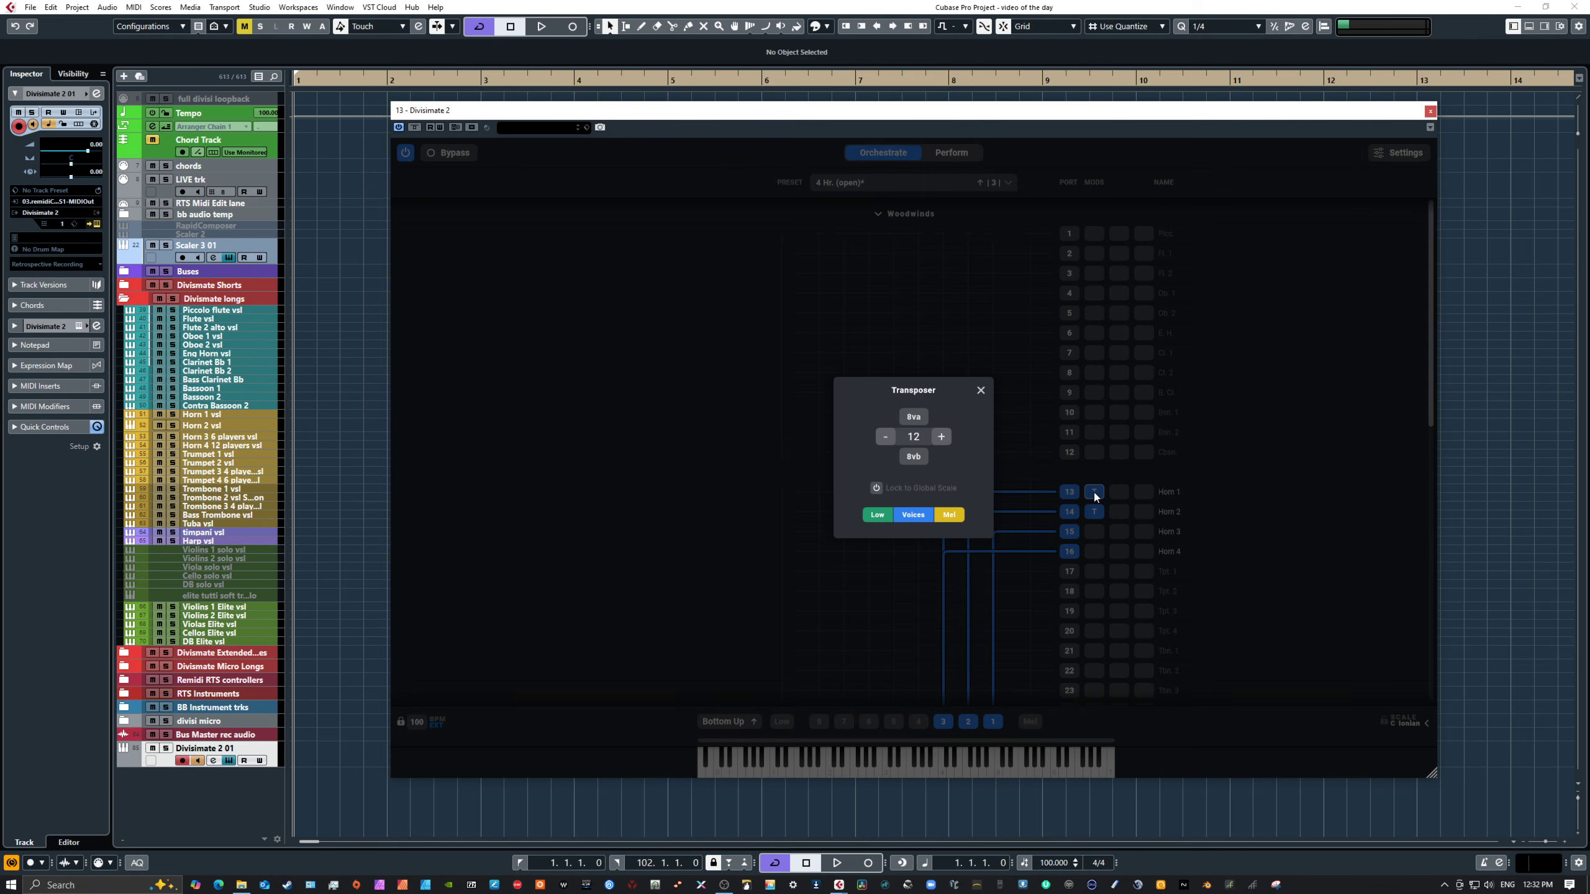
left_click(981, 390)
left_click(1094, 512)
left_click(981, 390)
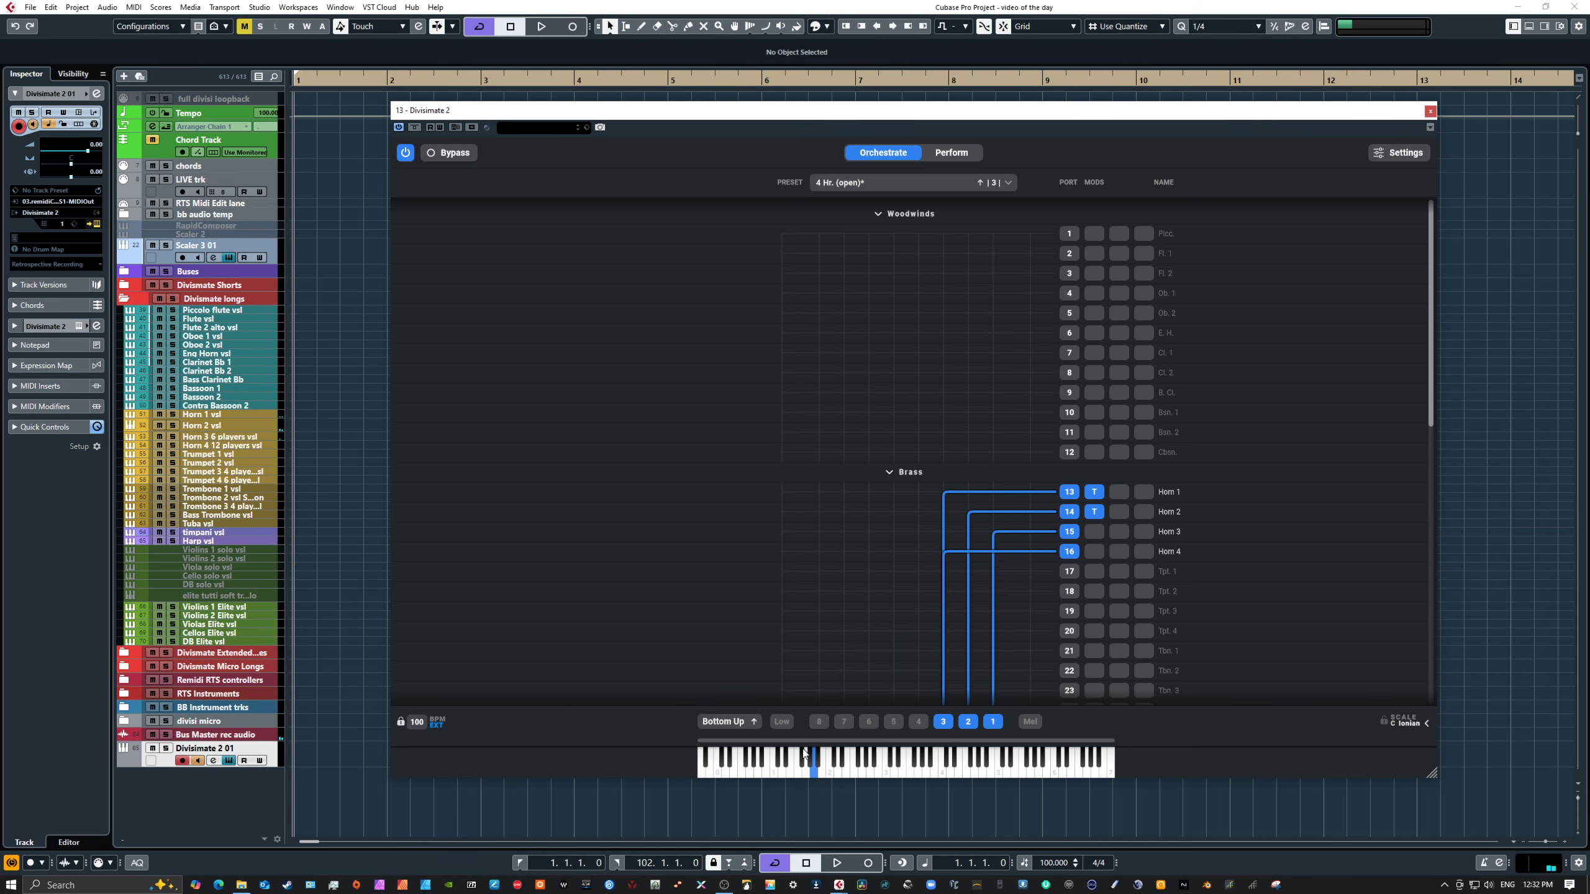
left_click(984, 767)
left_click(1094, 511)
left_click(947, 153)
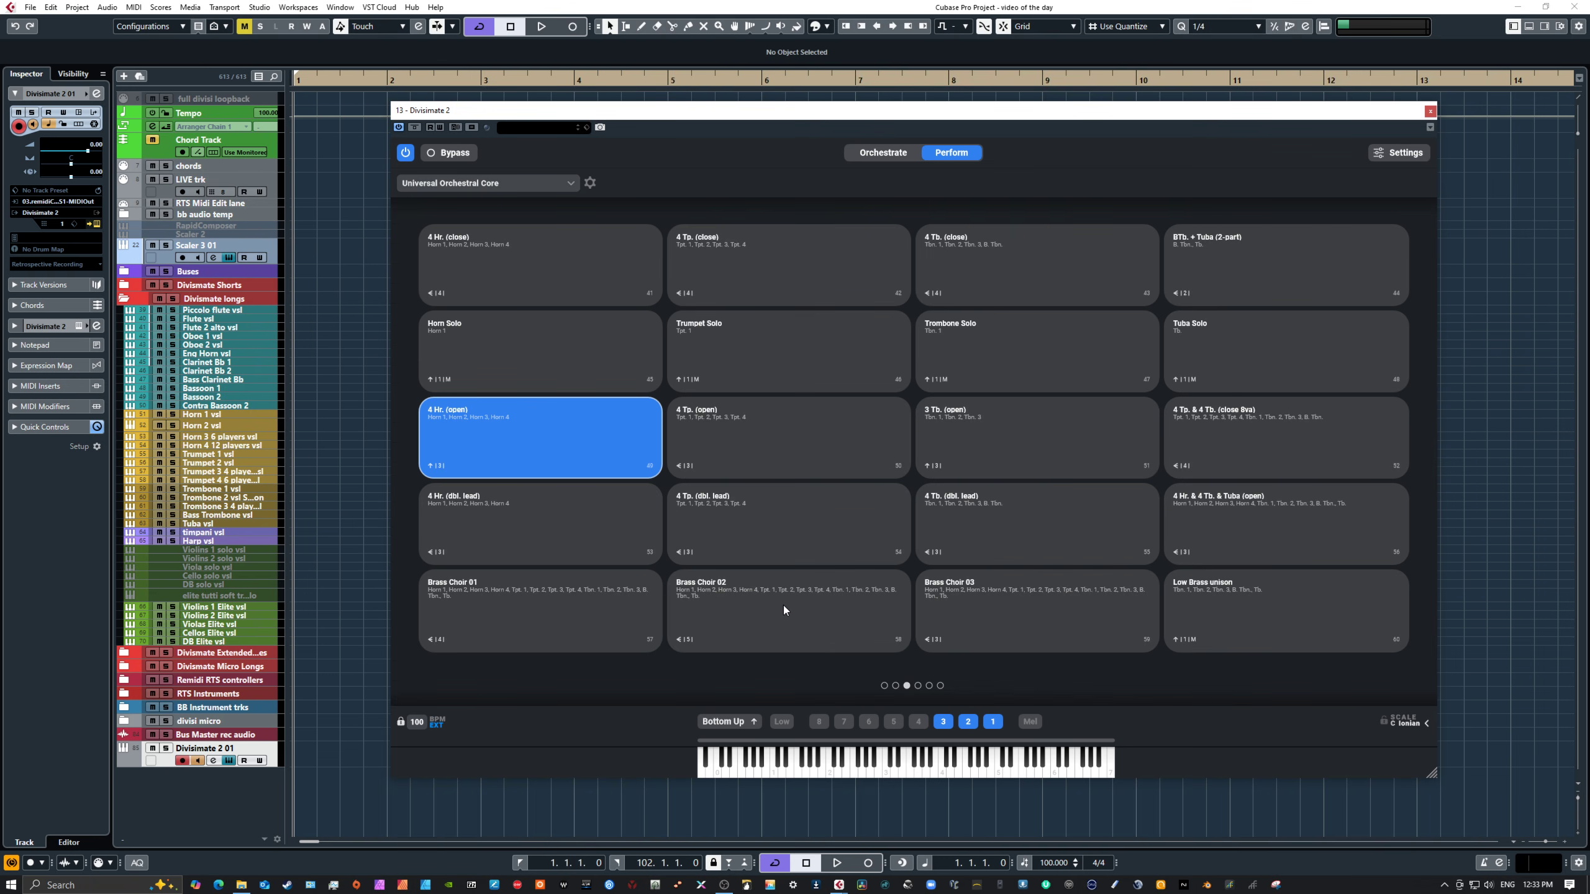
Step: Select the Brass Choir 01 pad and open its orchestration routing
left_click(510, 609)
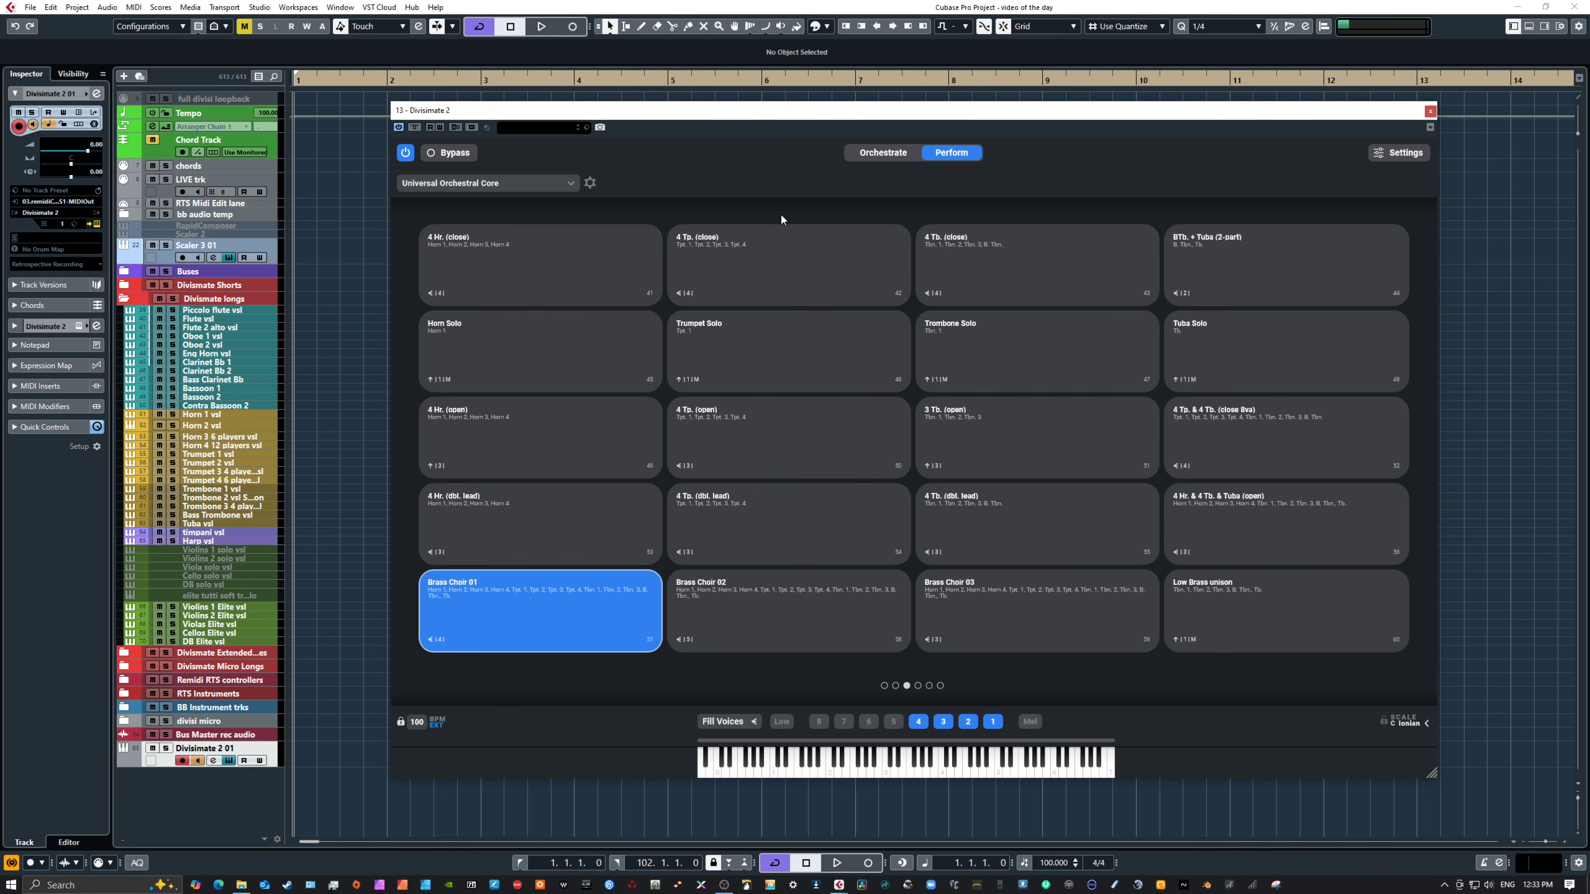
left_click(879, 153)
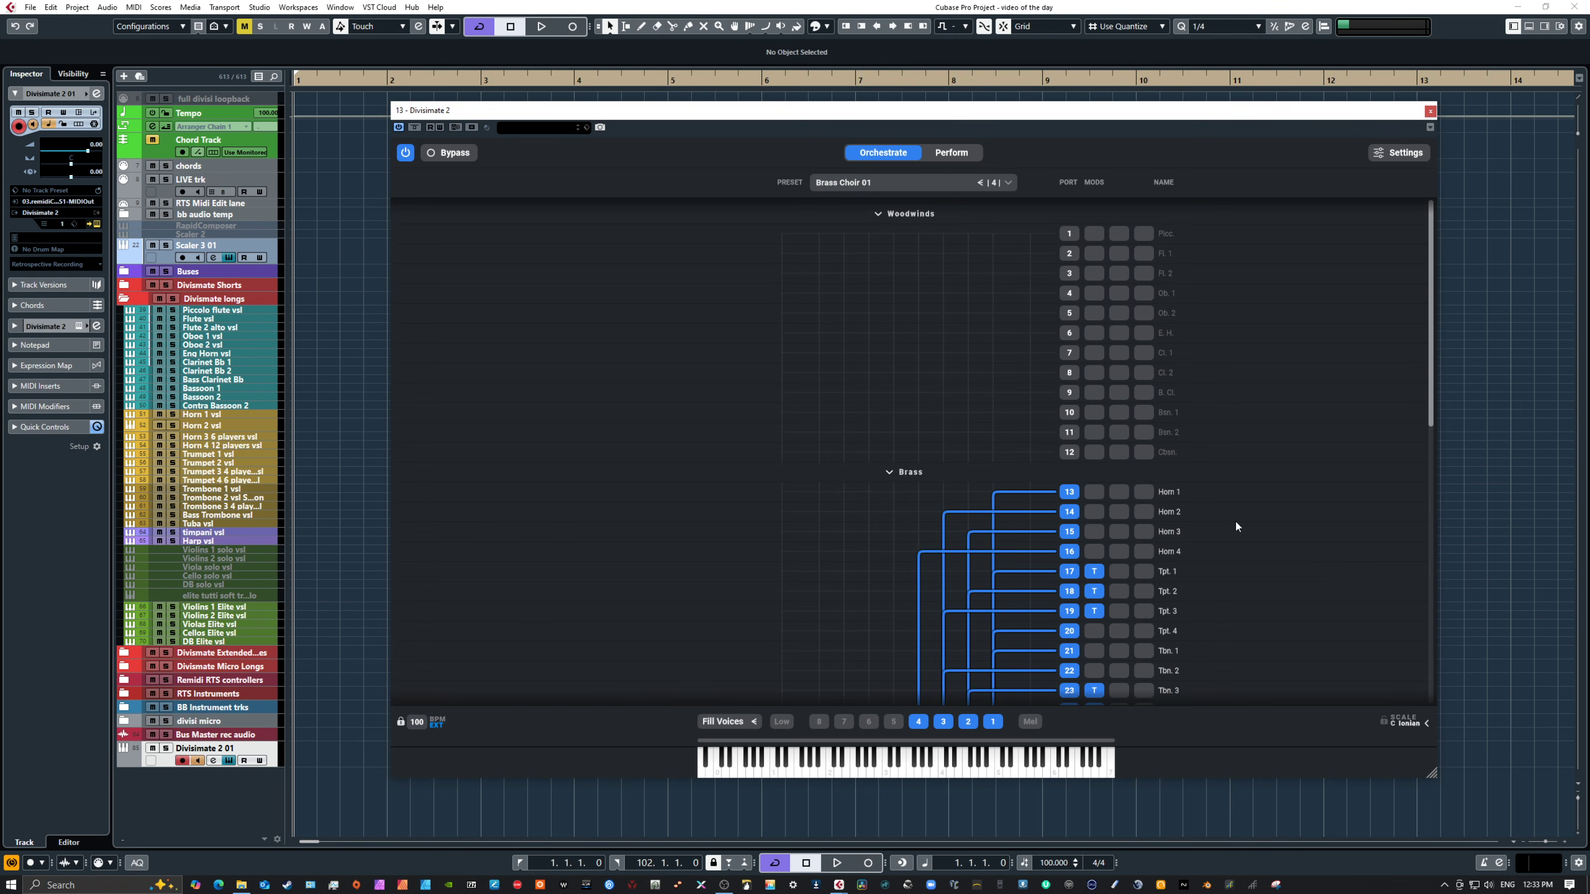
scroll(1235, 522, "down", 3)
scroll(1234, 522, "up", 1)
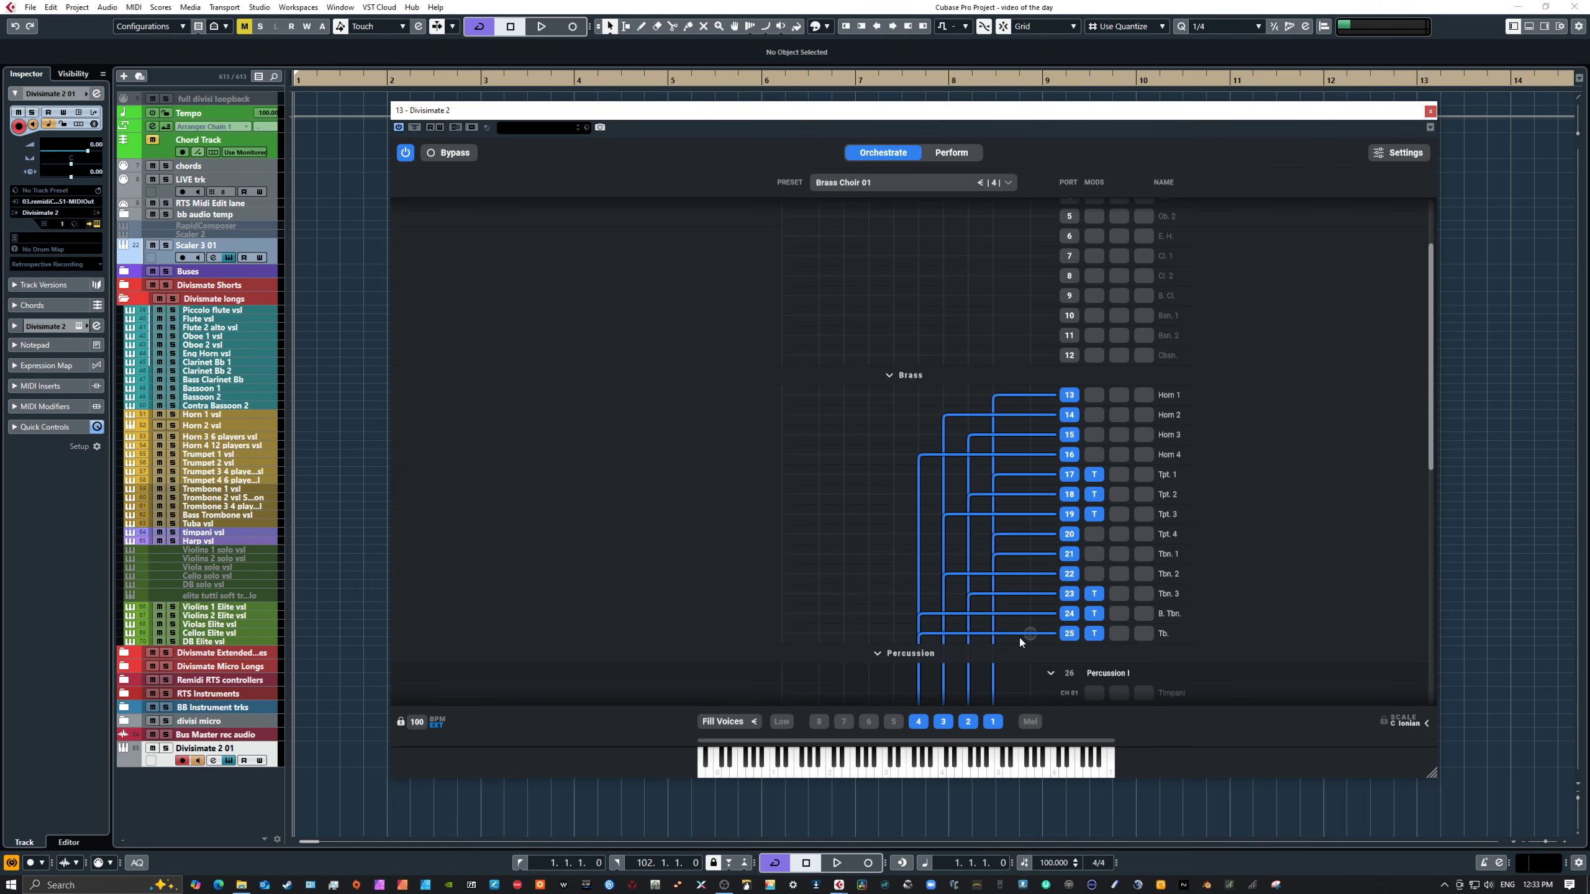
Step: Inspect the Transposer settings on the Tpt. 1, Tpt. 2, Tpt. 3 and B. Tbn. ports
left_click(1094, 474)
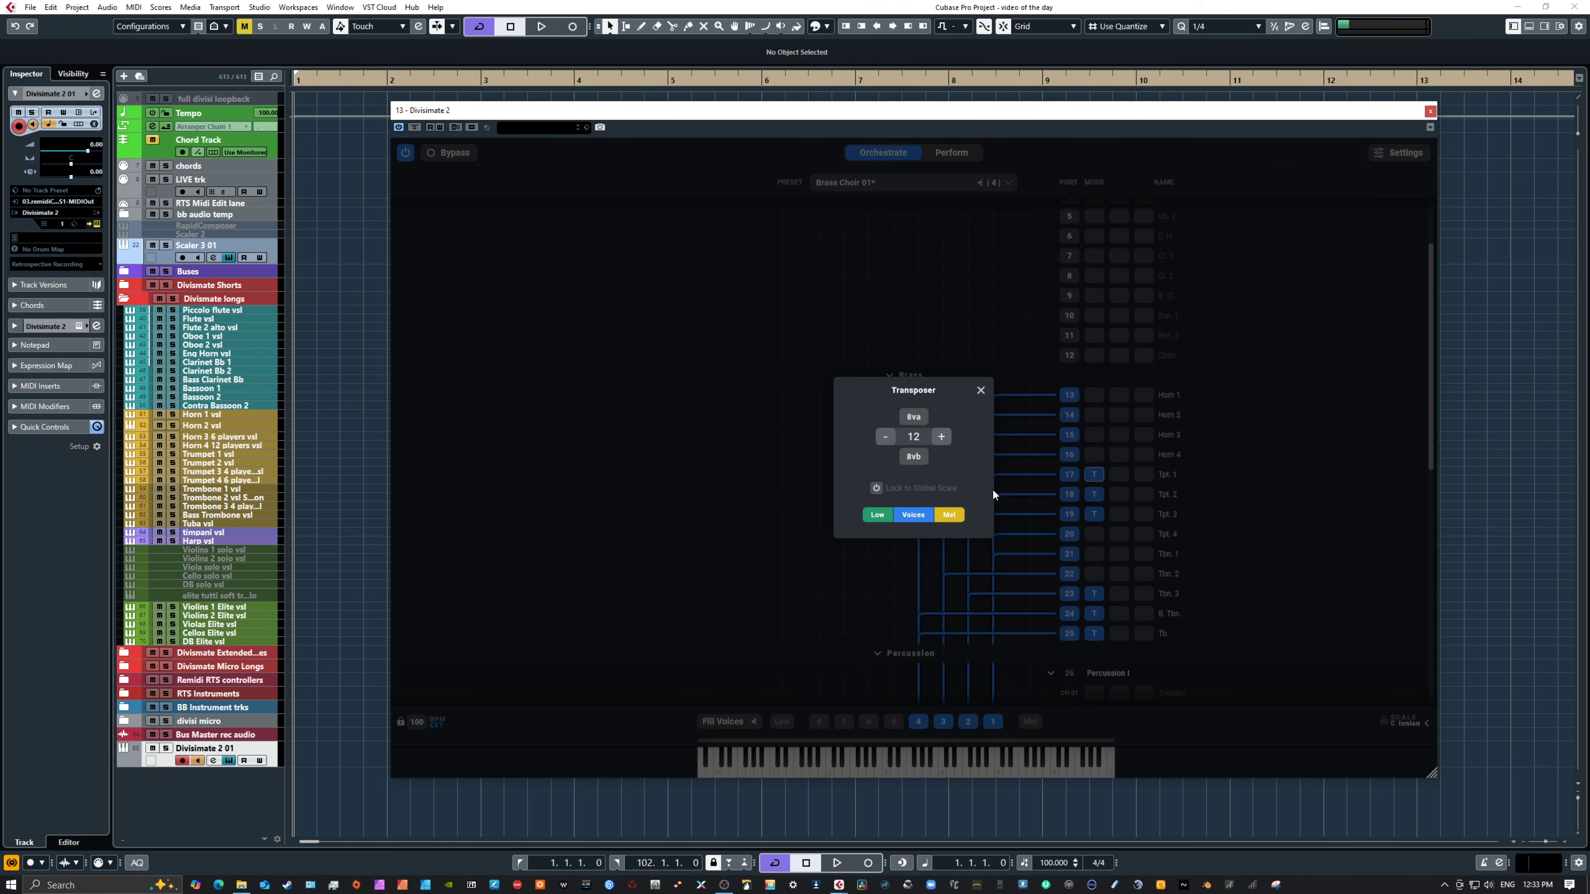
left_click(981, 390)
left_click(1092, 496)
left_click(980, 390)
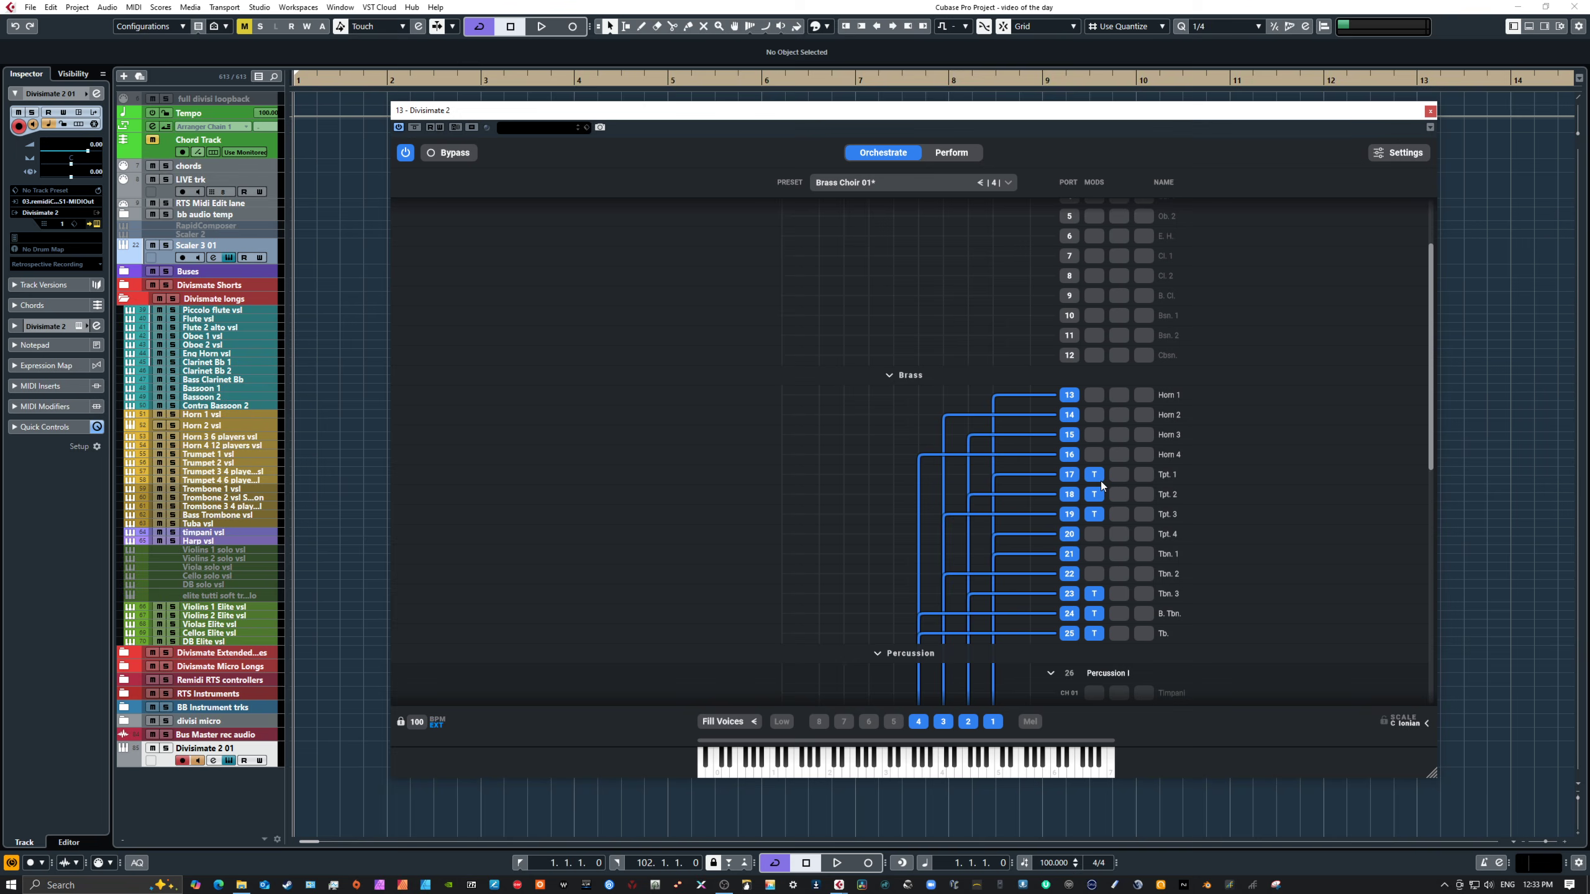
left_click(1095, 514)
left_click(981, 390)
left_click(1094, 616)
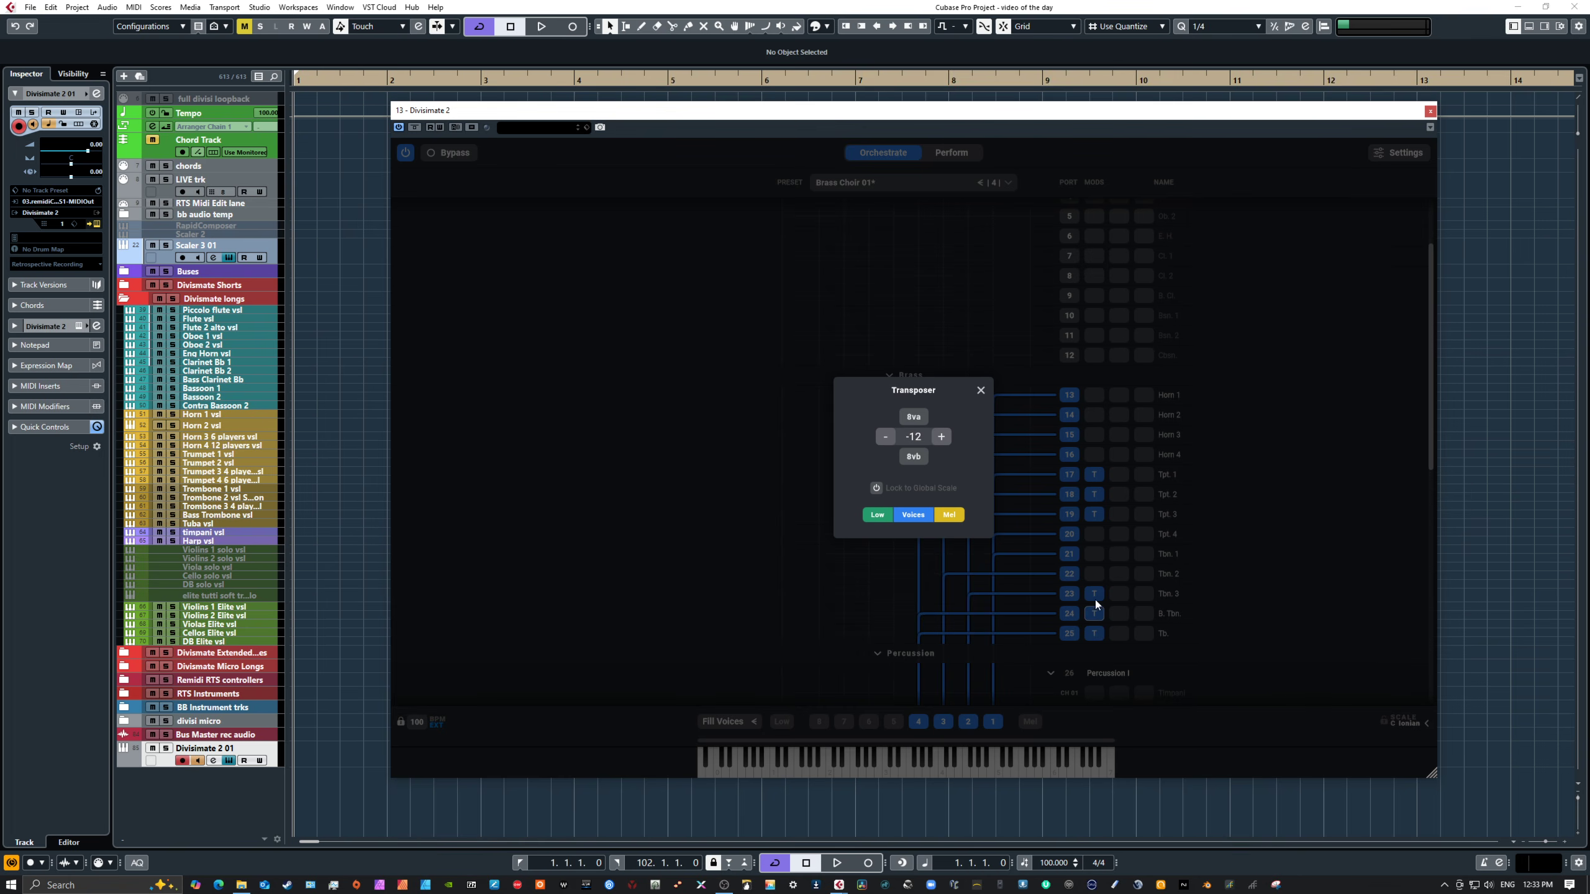
left_click(982, 389)
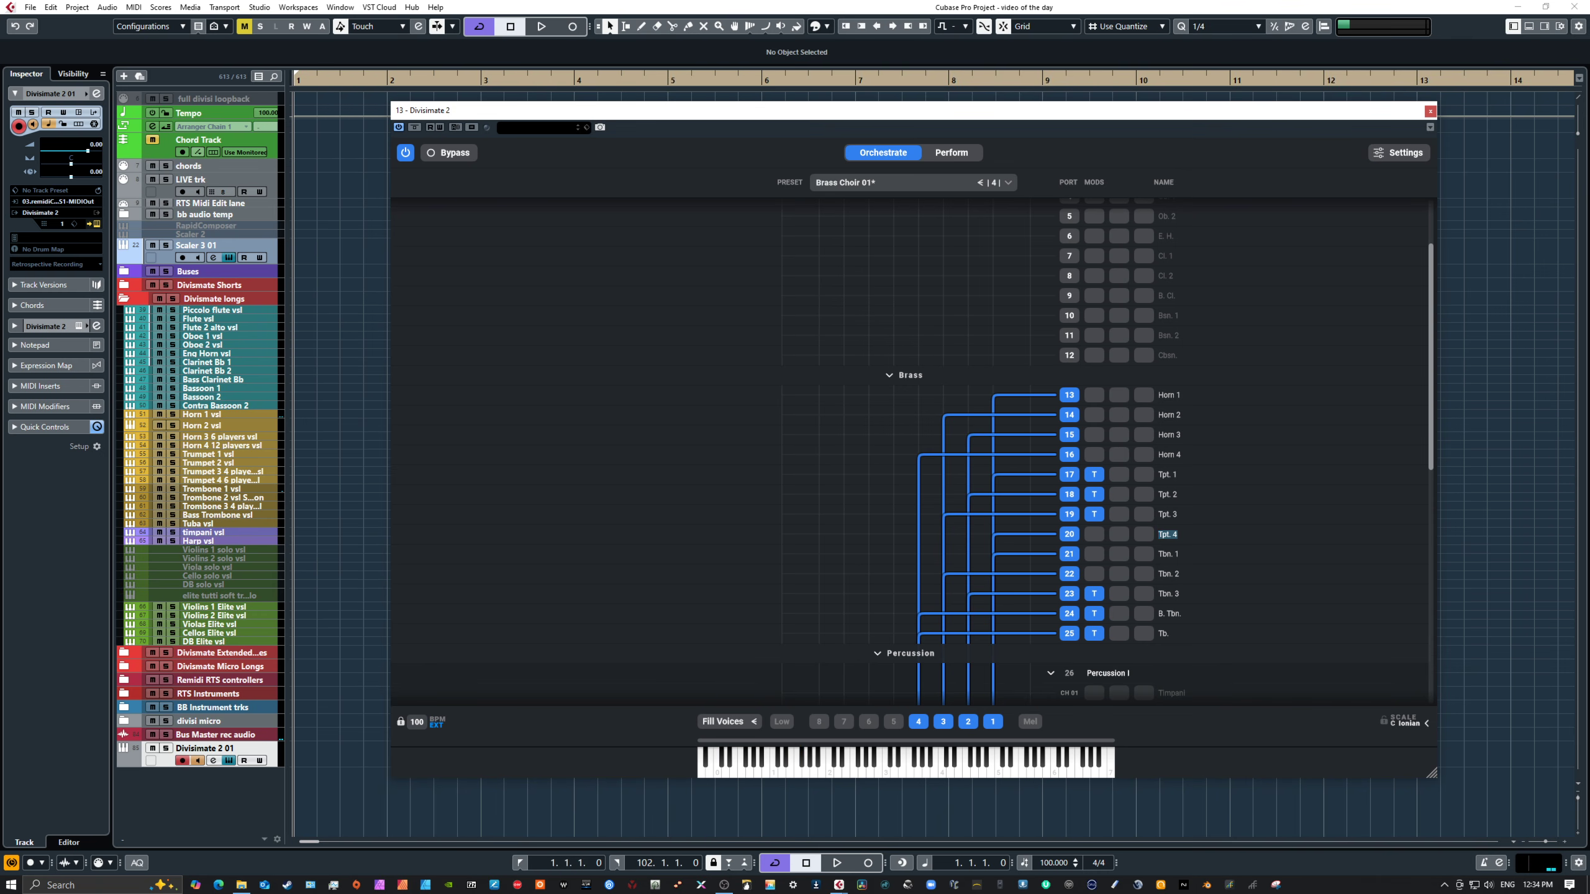
Step: Play a note on Brass Choir 01, then select the Low Brass unison pad and open its orchestration routing
key("Escape")
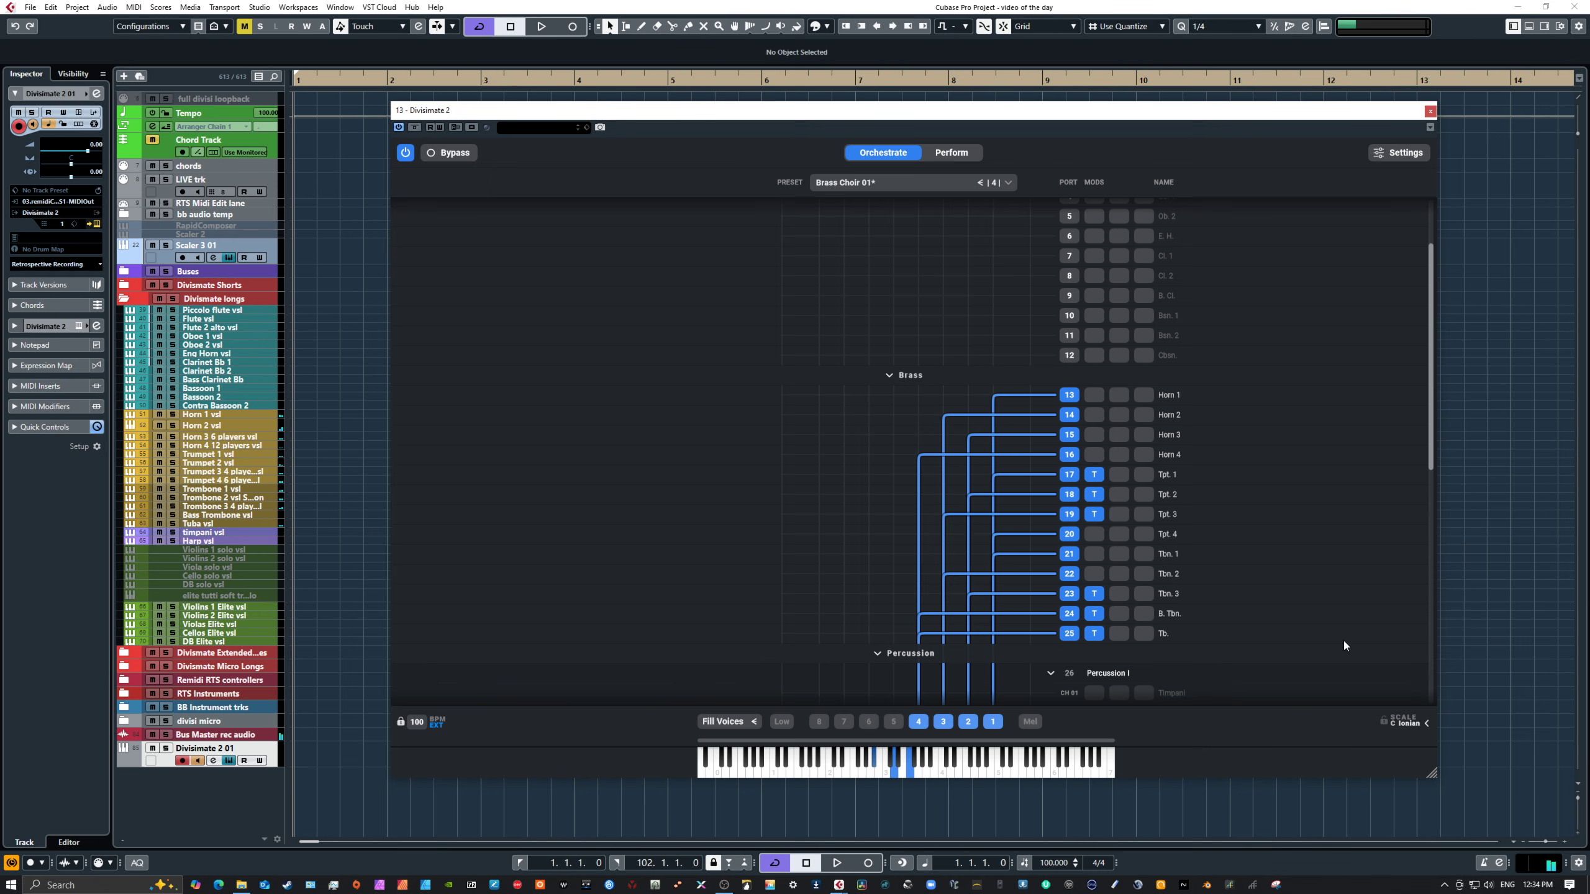
left_click(1020, 759)
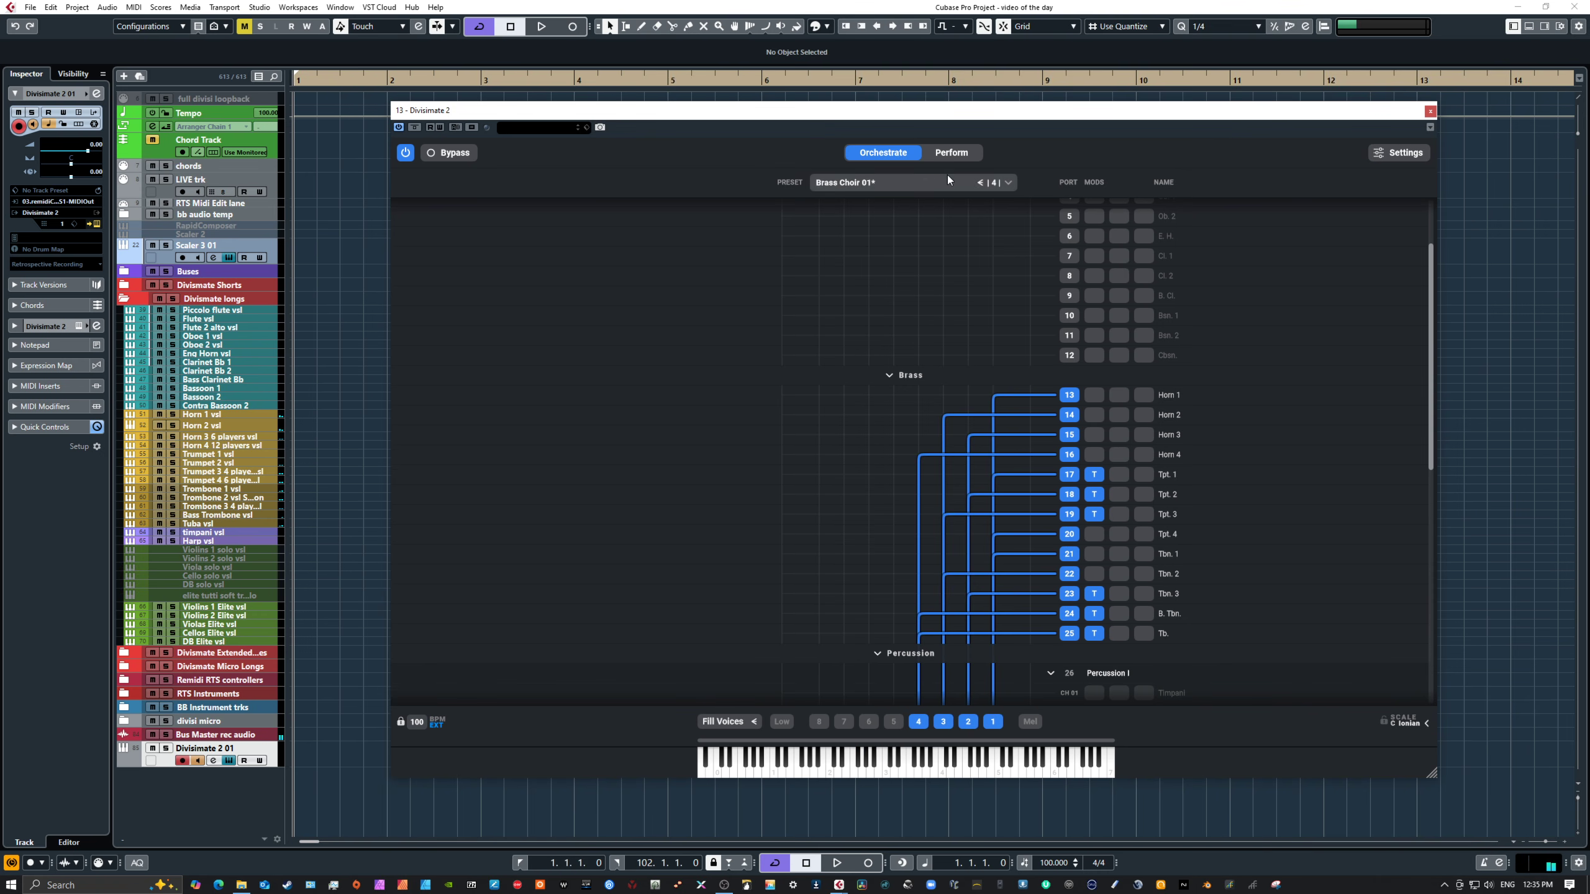
left_click(954, 154)
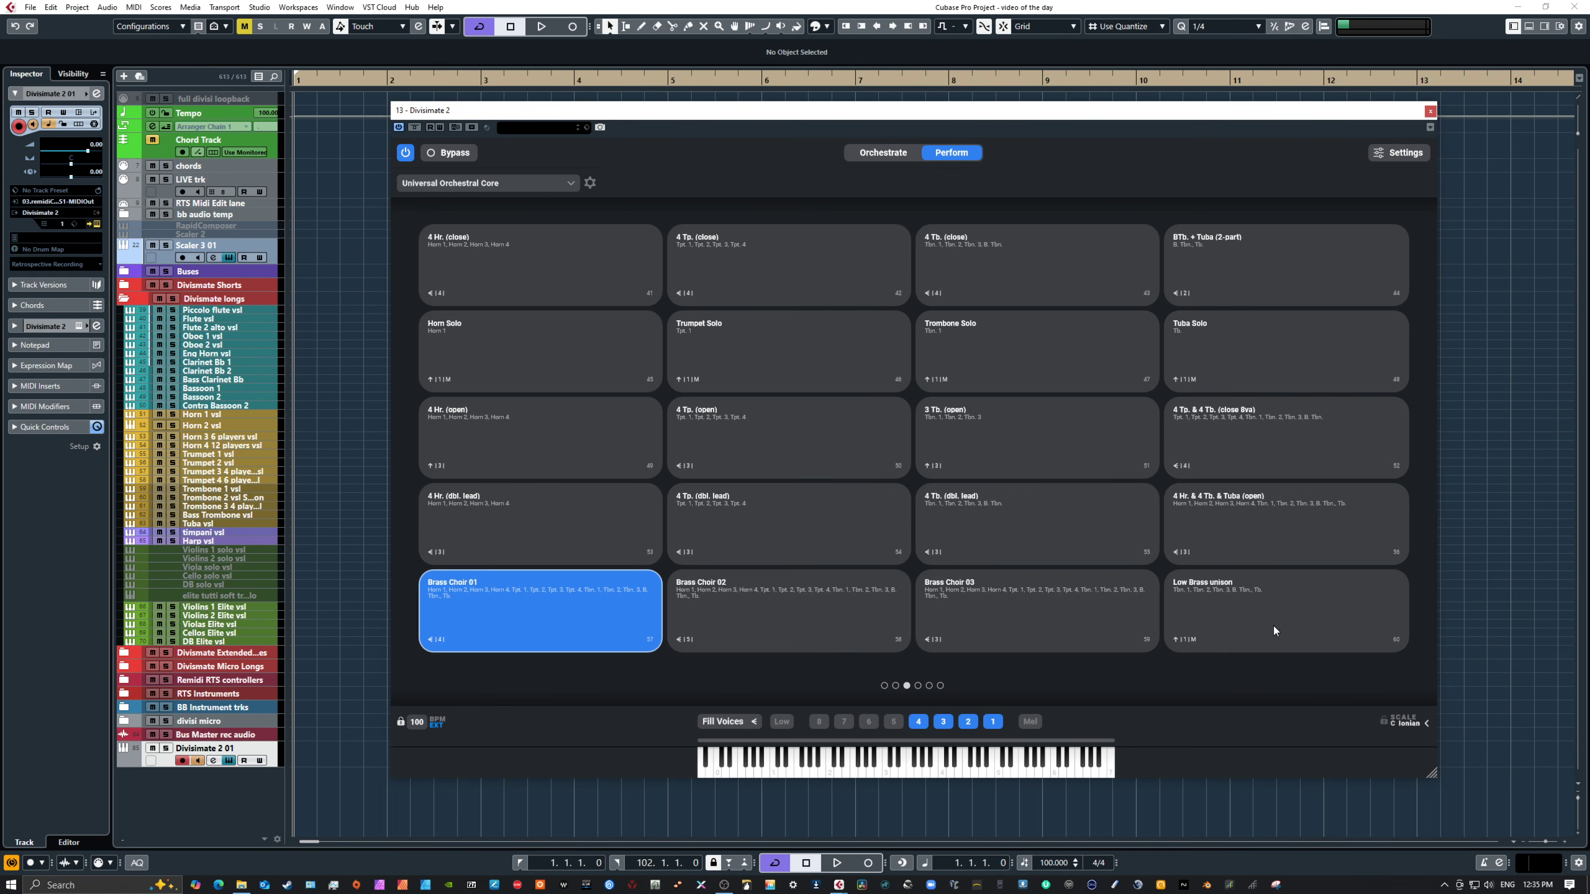
left_click(1231, 611)
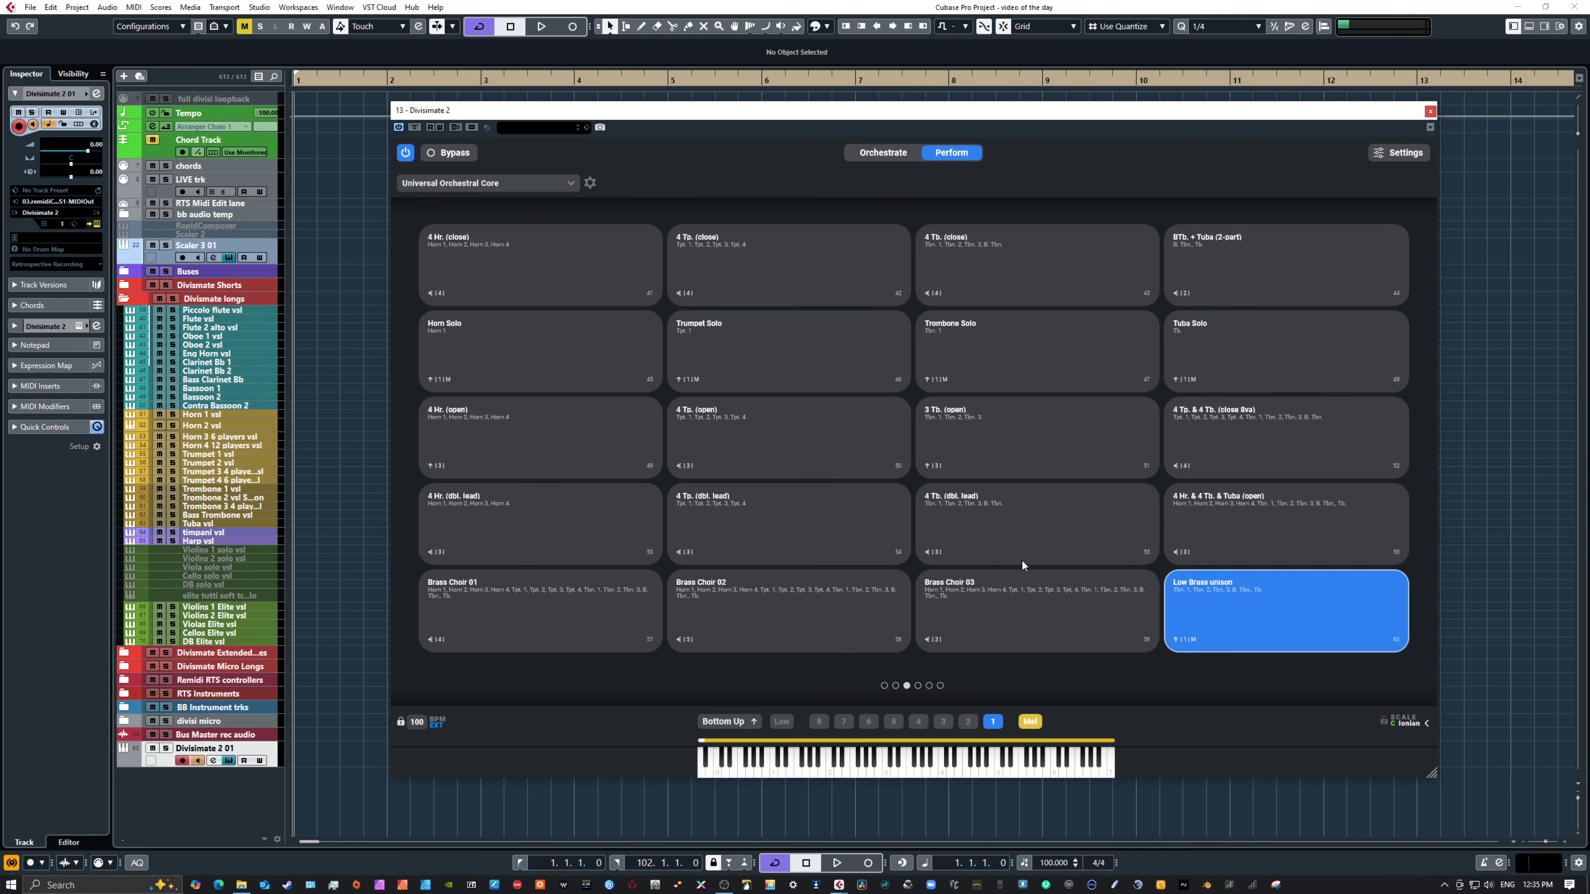
left_click(893, 153)
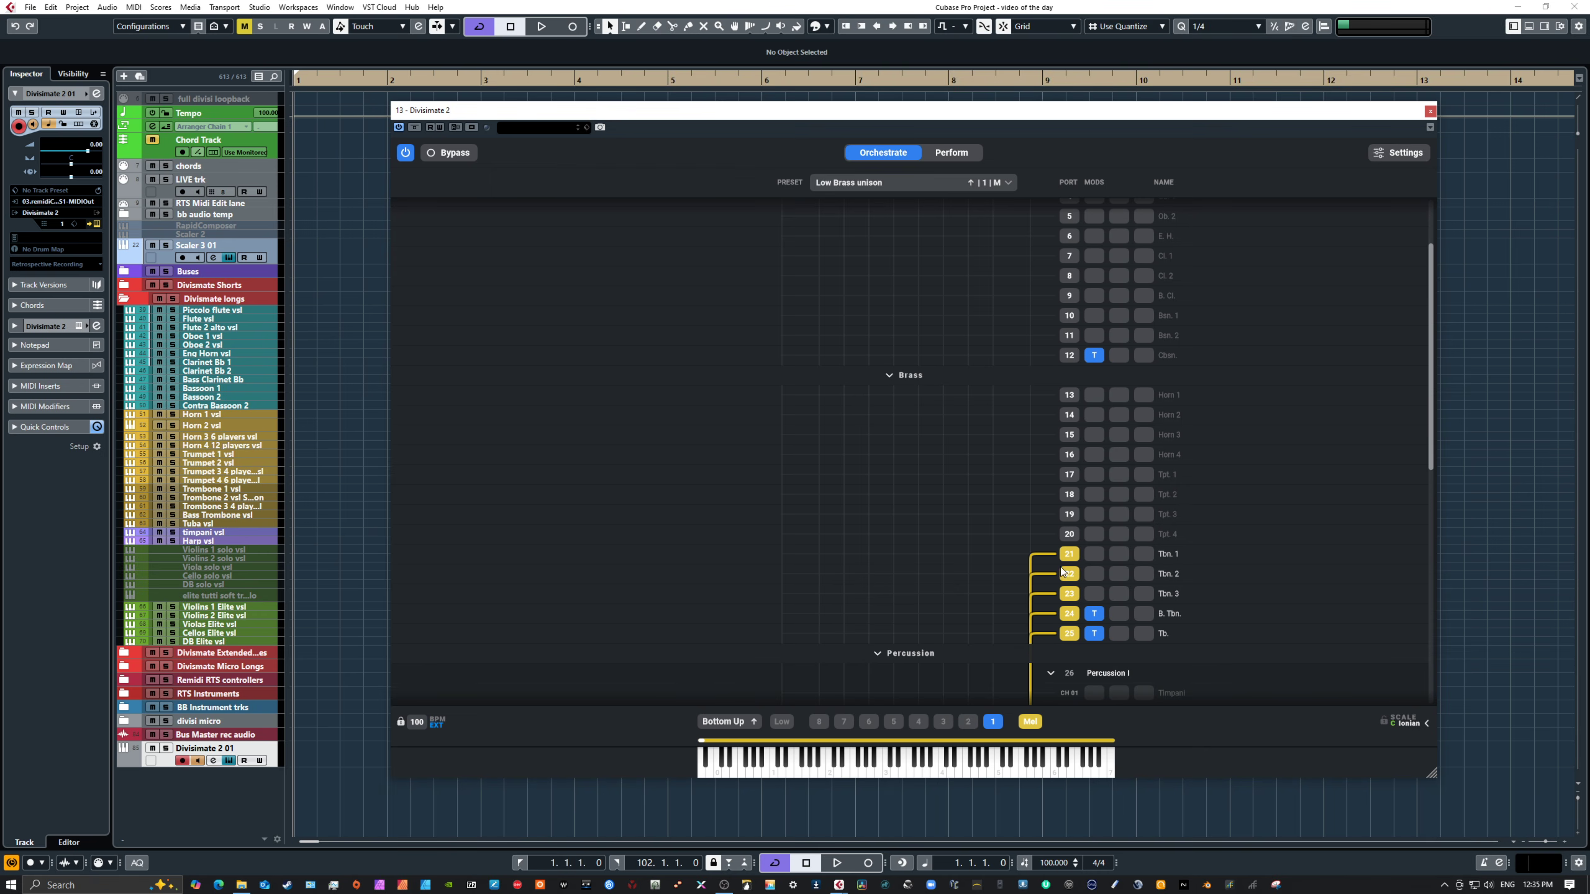
Step: Inspect the Transposer settings on the B. Tbn. and Tb. ports
scroll(1264, 588, "down", 3)
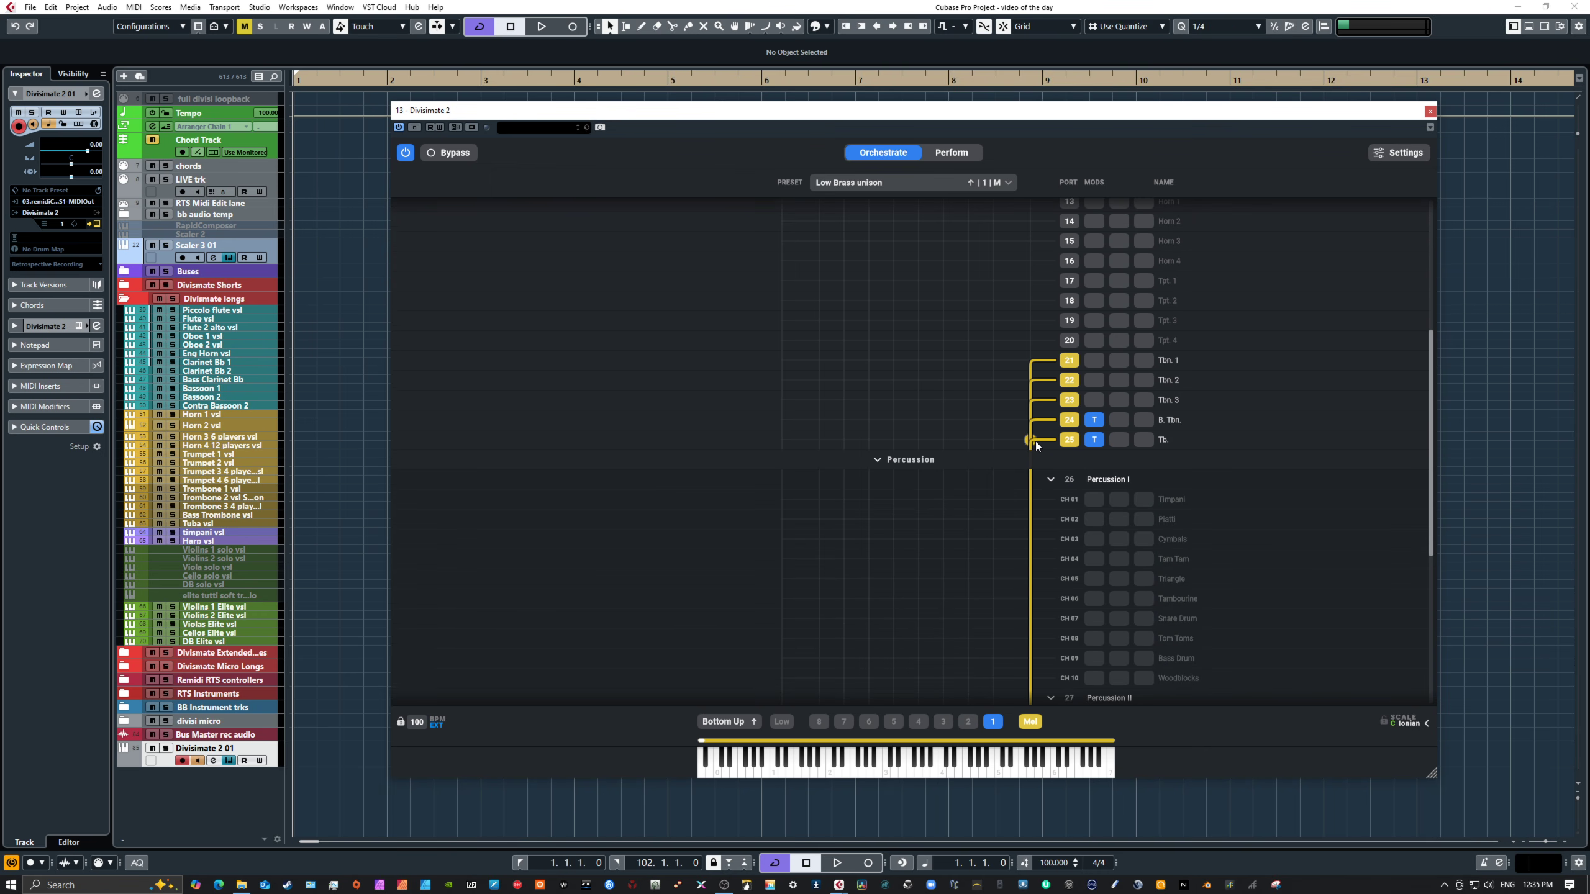
left_click(1094, 419)
left_click(981, 389)
left_click(1095, 439)
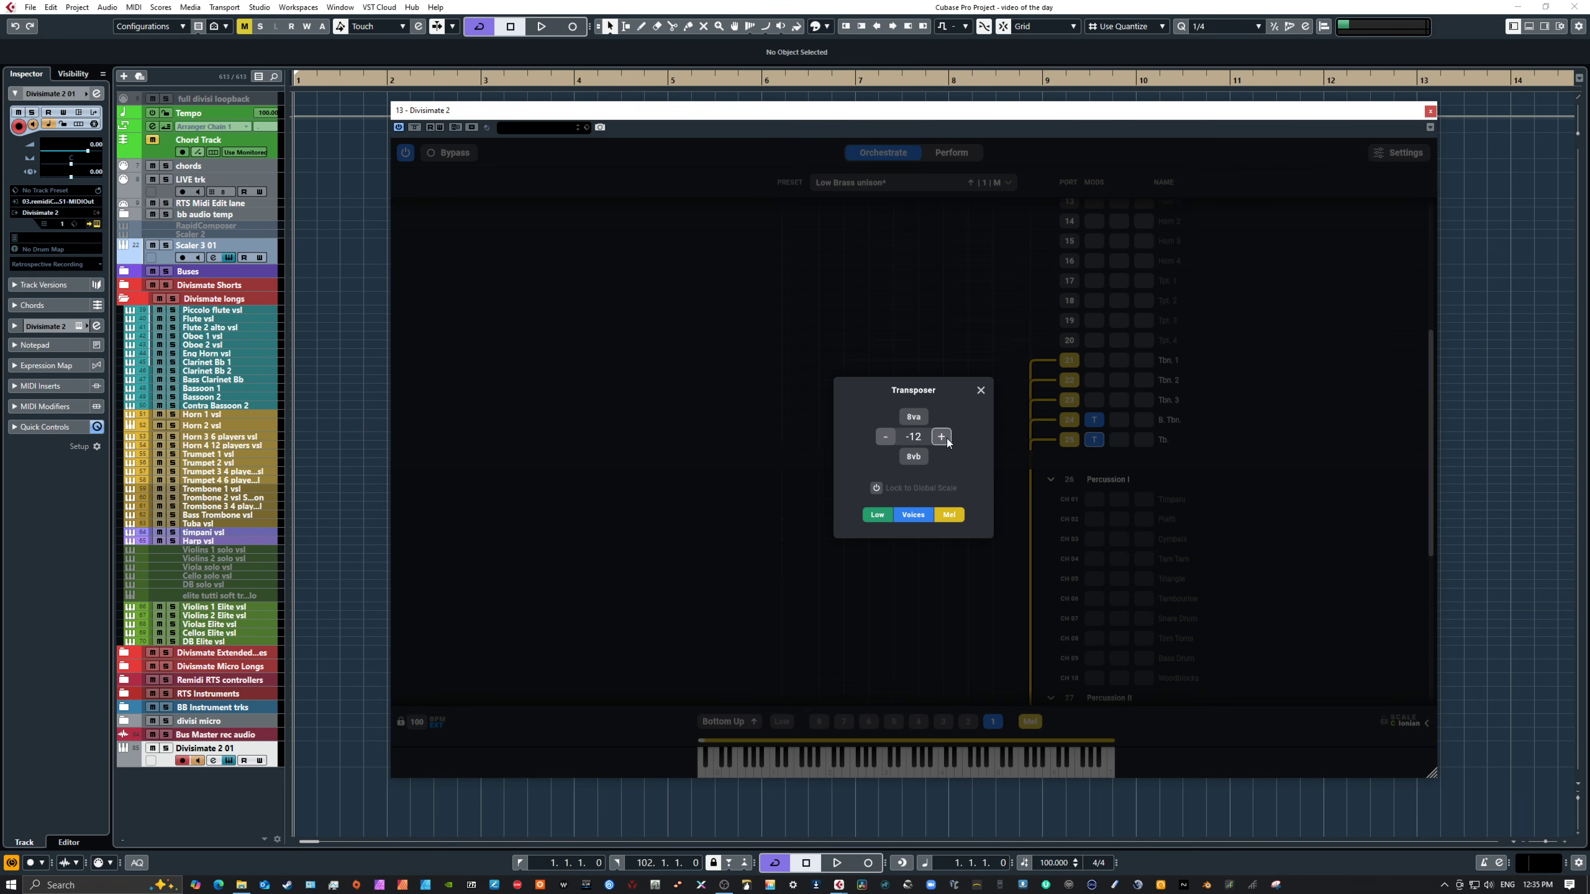
left_click(980, 391)
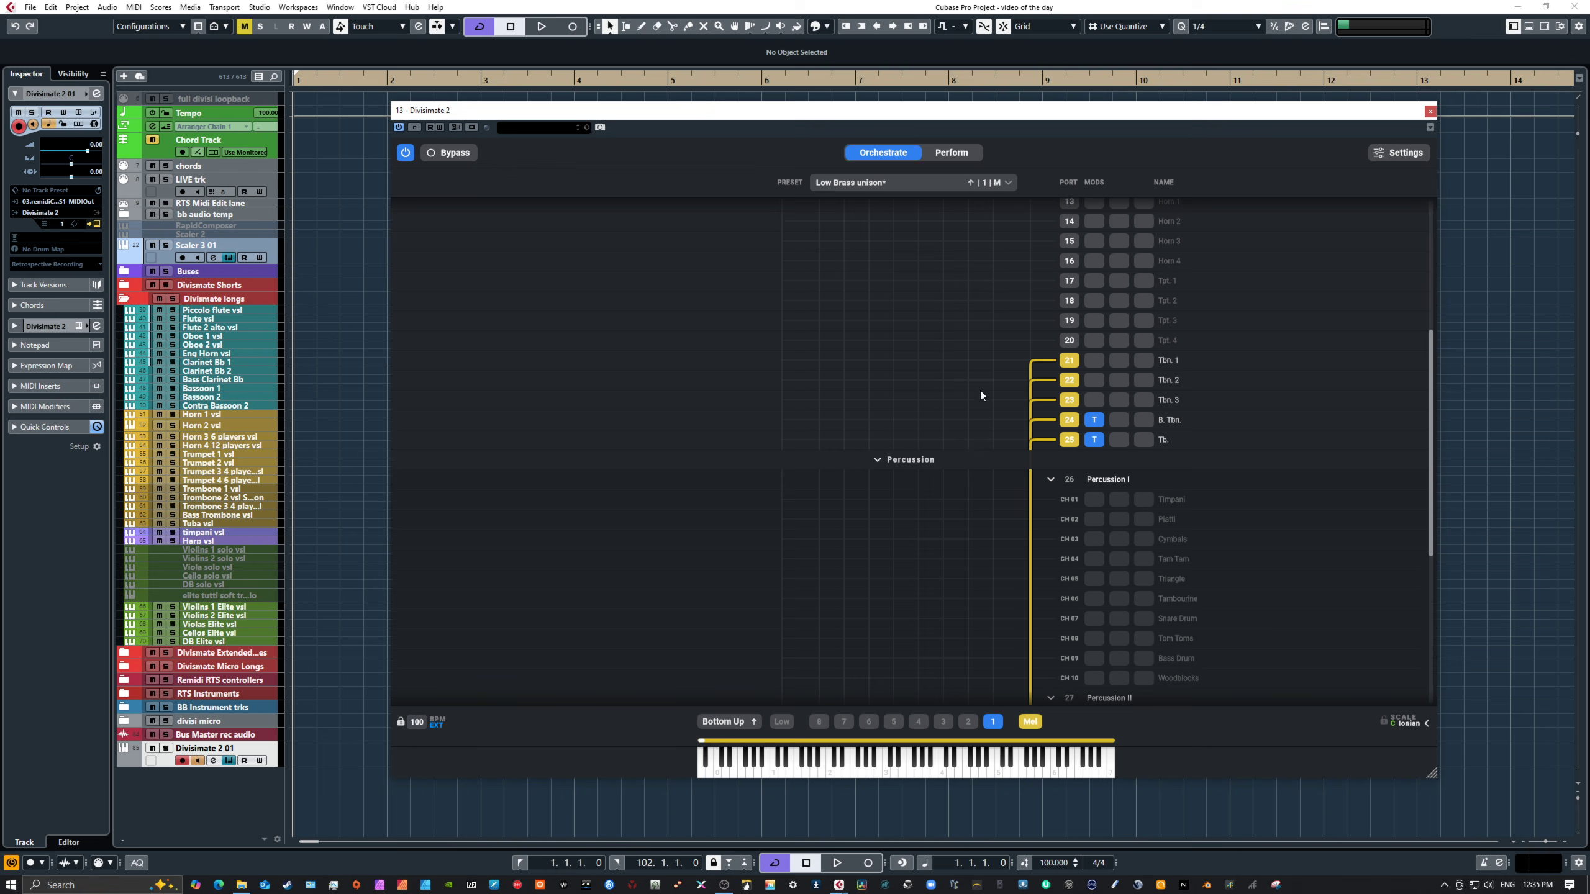
Step: Play a series of notes on the on-screen keyboard to audition the Low Brass unison preset
left_click(943, 768)
left_click(958, 762)
left_click(942, 764)
left_click(1025, 761)
left_click(981, 767)
left_click(1002, 762)
left_click(854, 771)
left_click(782, 770)
left_click(861, 770)
left_click(774, 771)
left_click(830, 773)
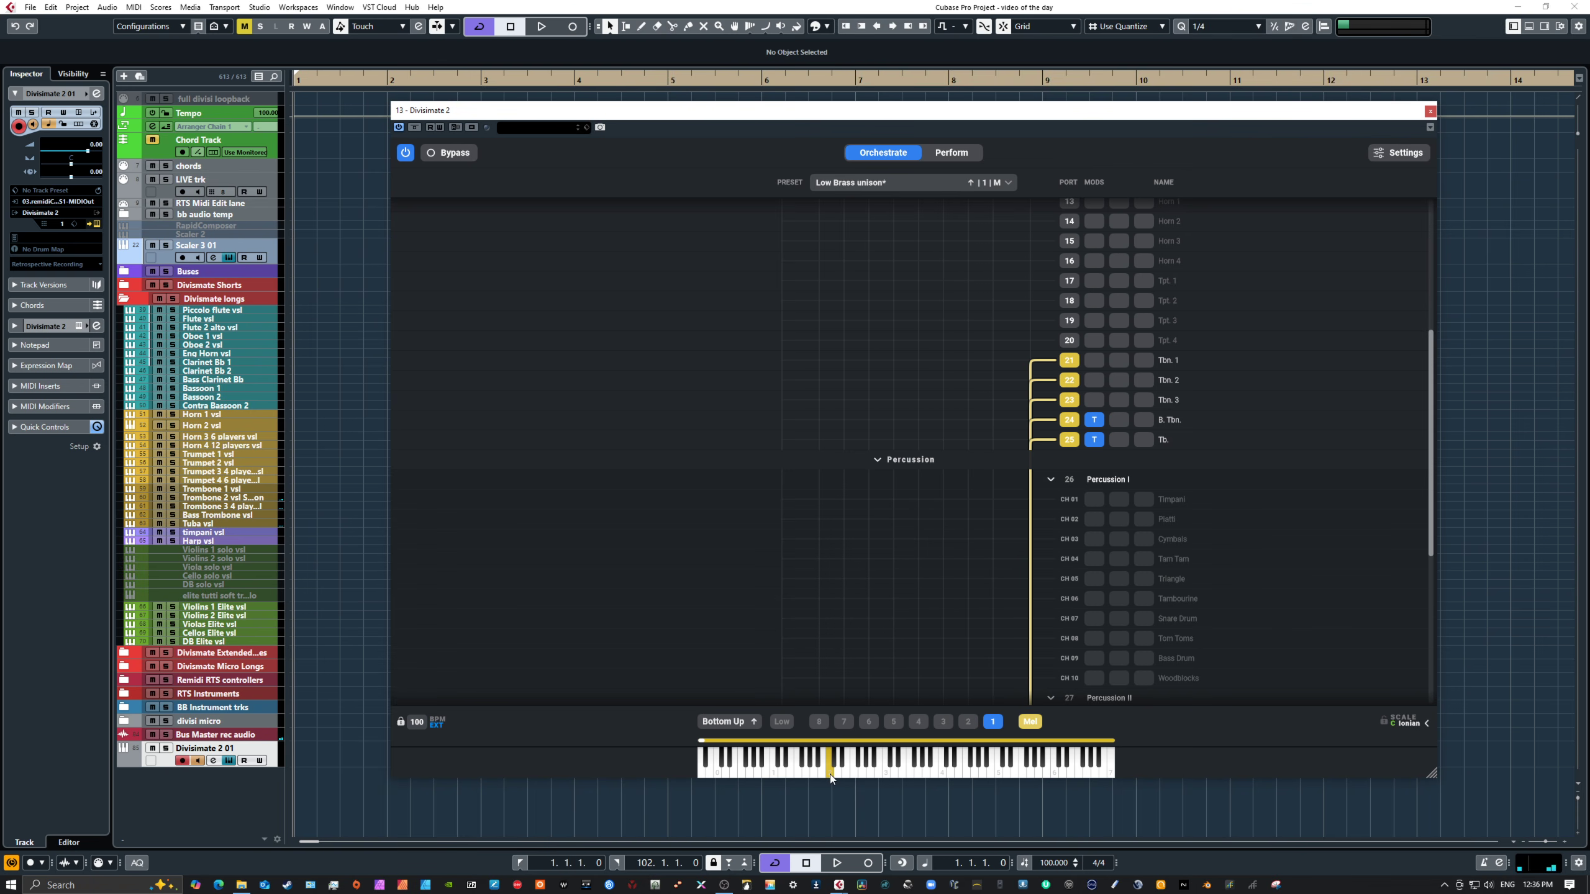
left_click(851, 767)
left_click(861, 763)
left_click(870, 765)
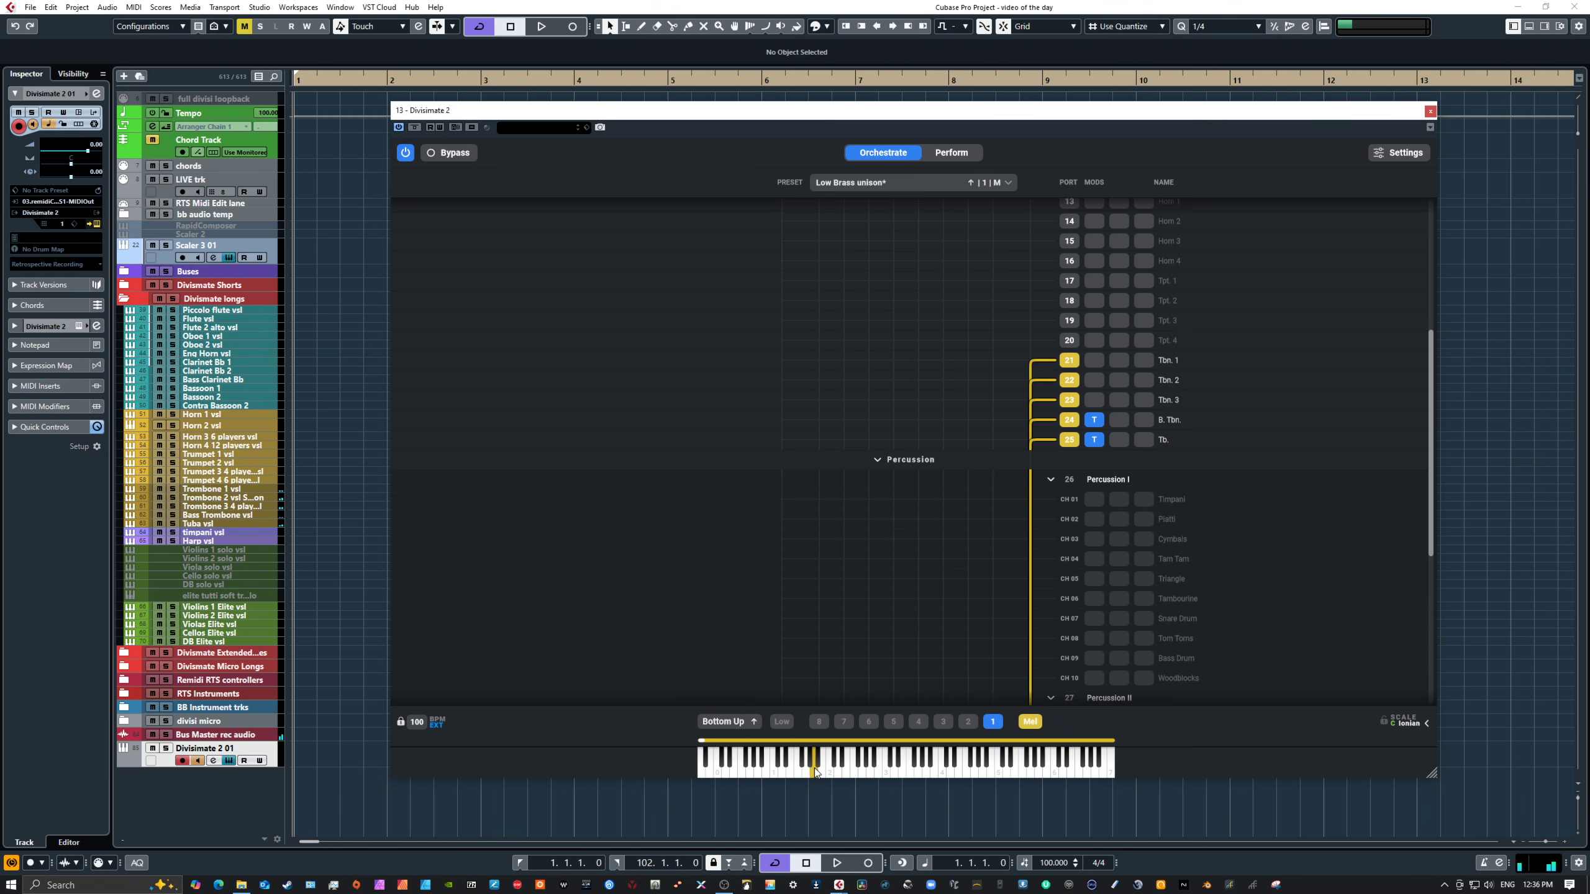
left_click(784, 773)
left_click(787, 760)
left_click(981, 765)
Step: Switch to page 5 of the pads, select Vln. 1 + Vln. 2 + 2 Fl. unison 8va and open its orchestration
left_click(950, 154)
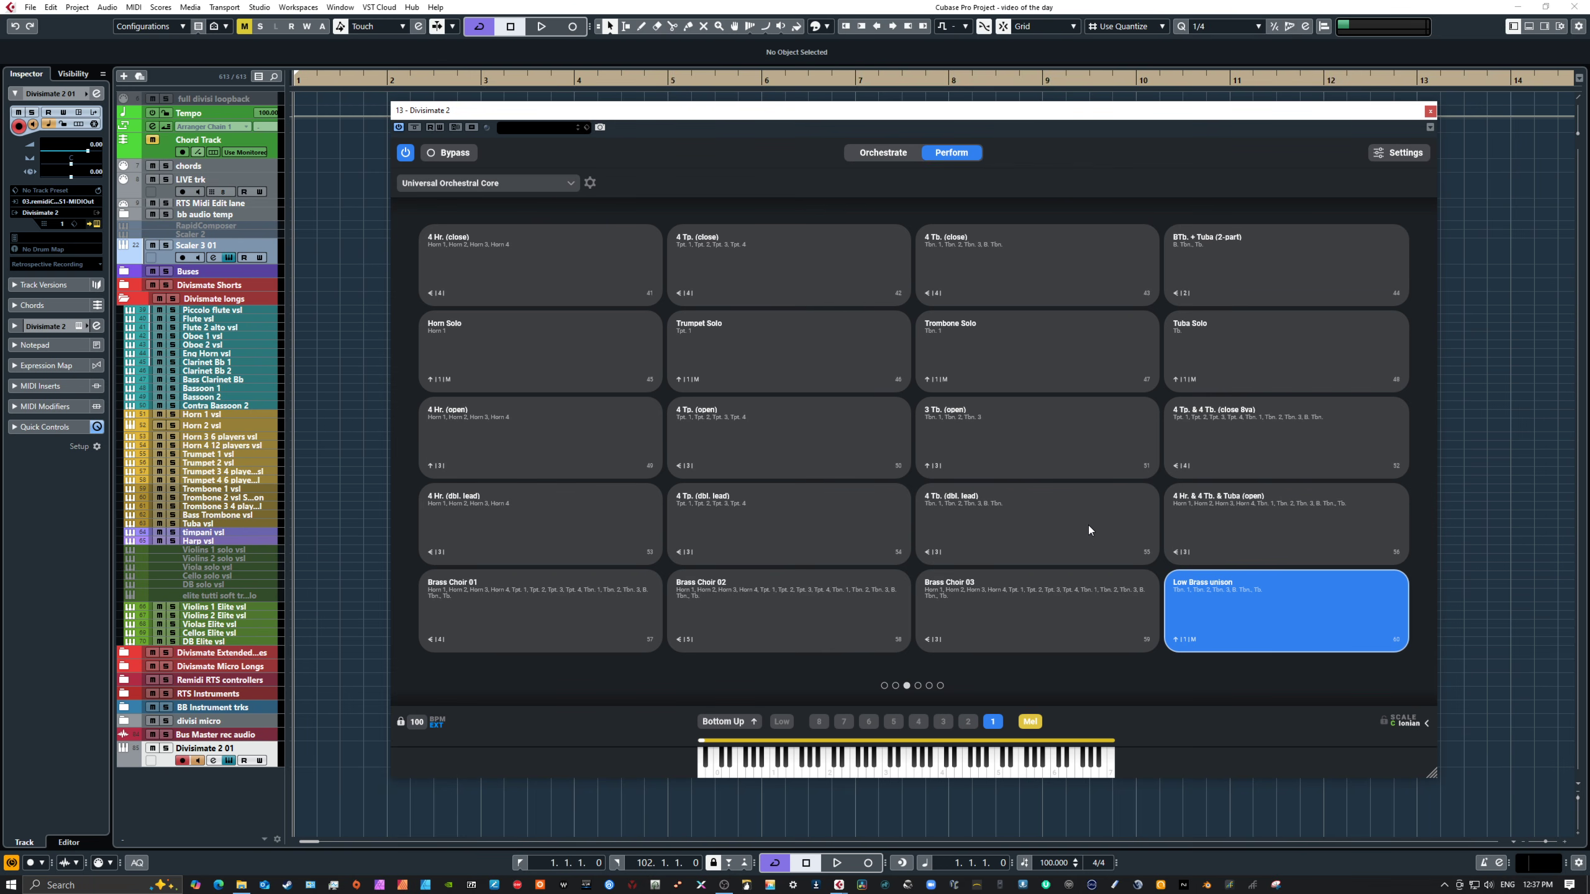
left_click(929, 686)
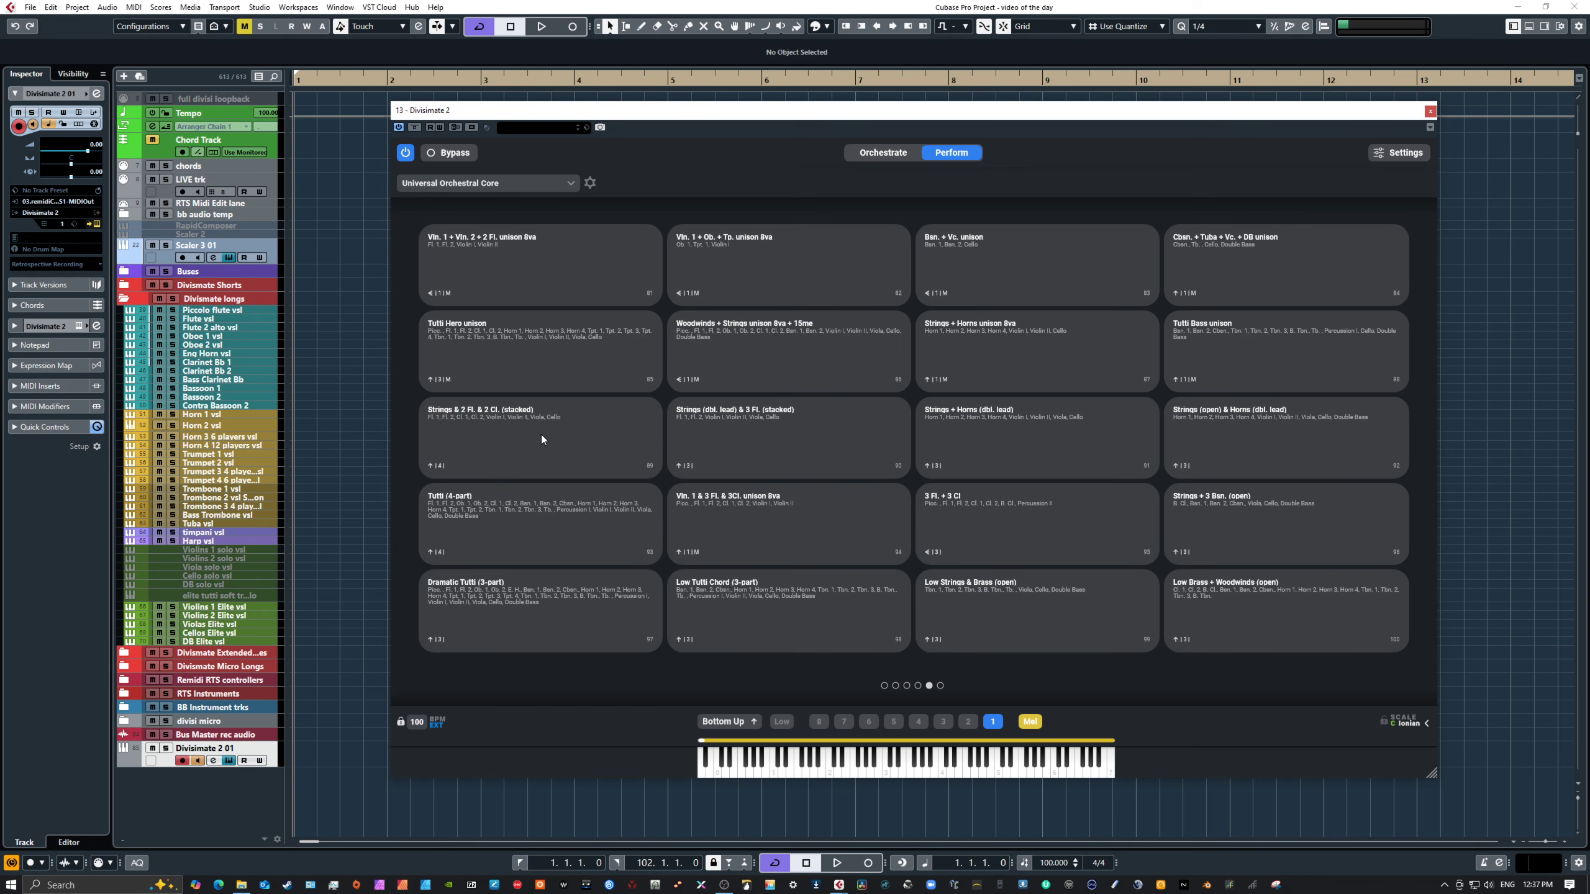
left_click(525, 263)
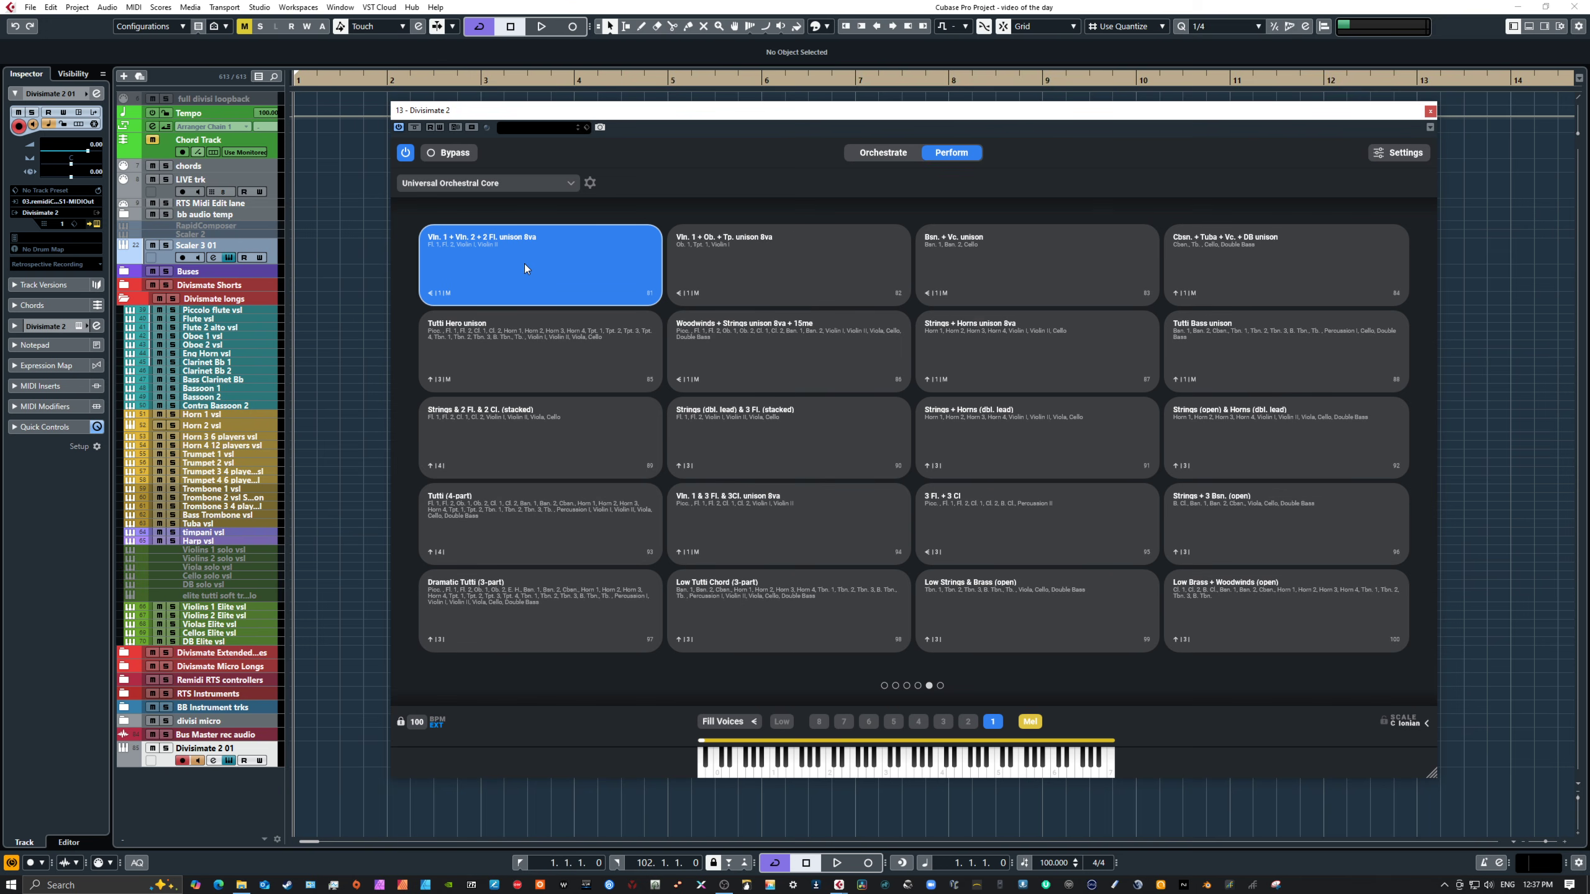
left_click(892, 152)
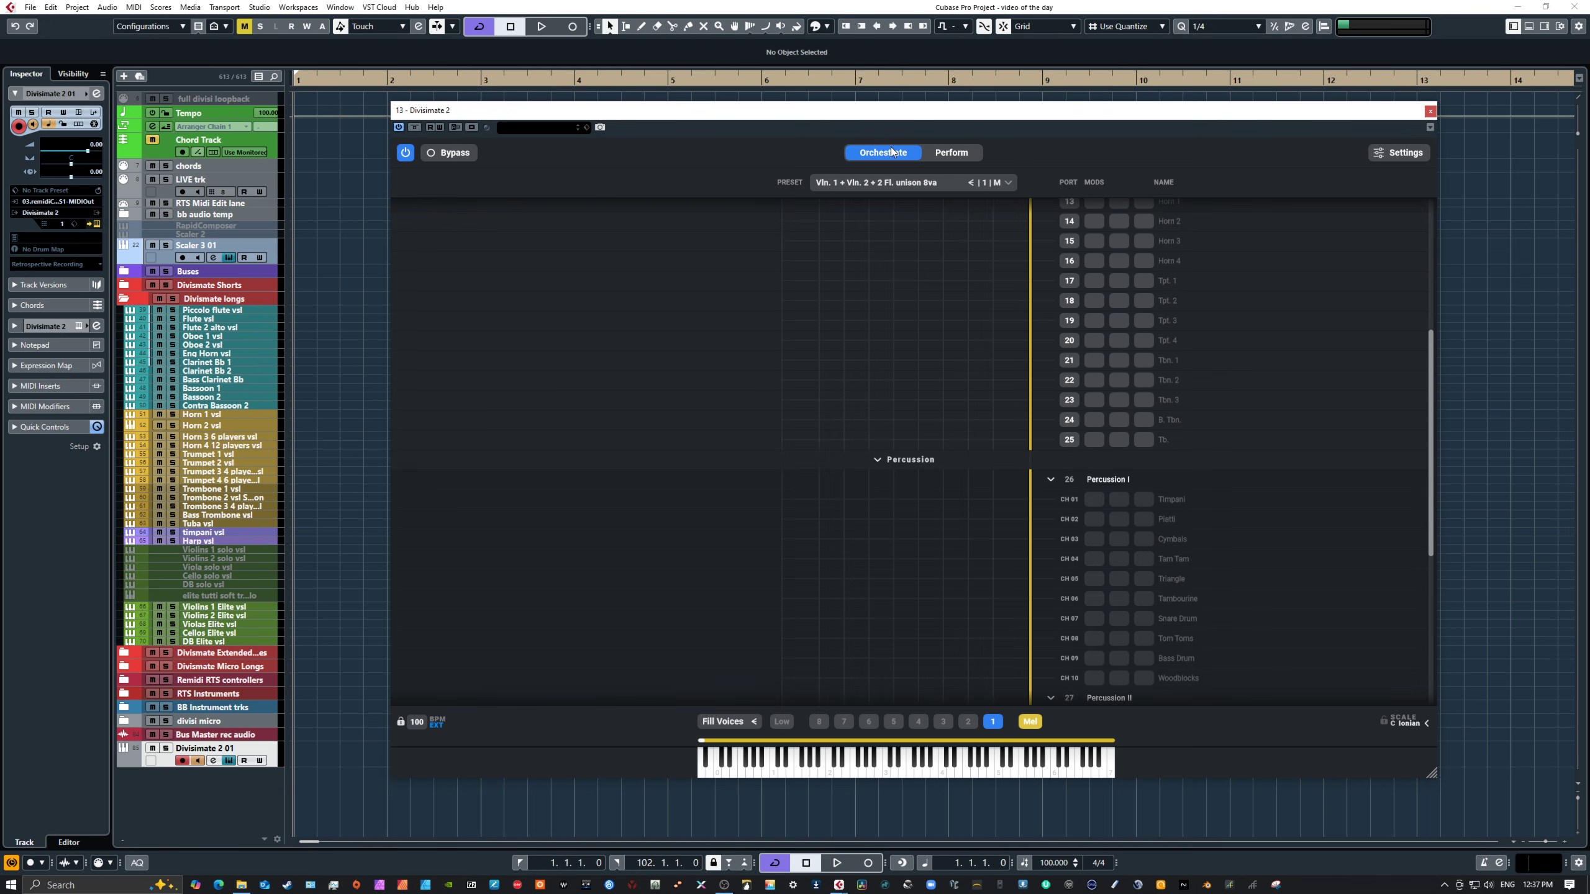
Step: Inspect the Transposer settings on the Violin I and Fl. 1 ports
scroll(1144, 354, "up", 5)
scroll(1138, 354, "down", 15)
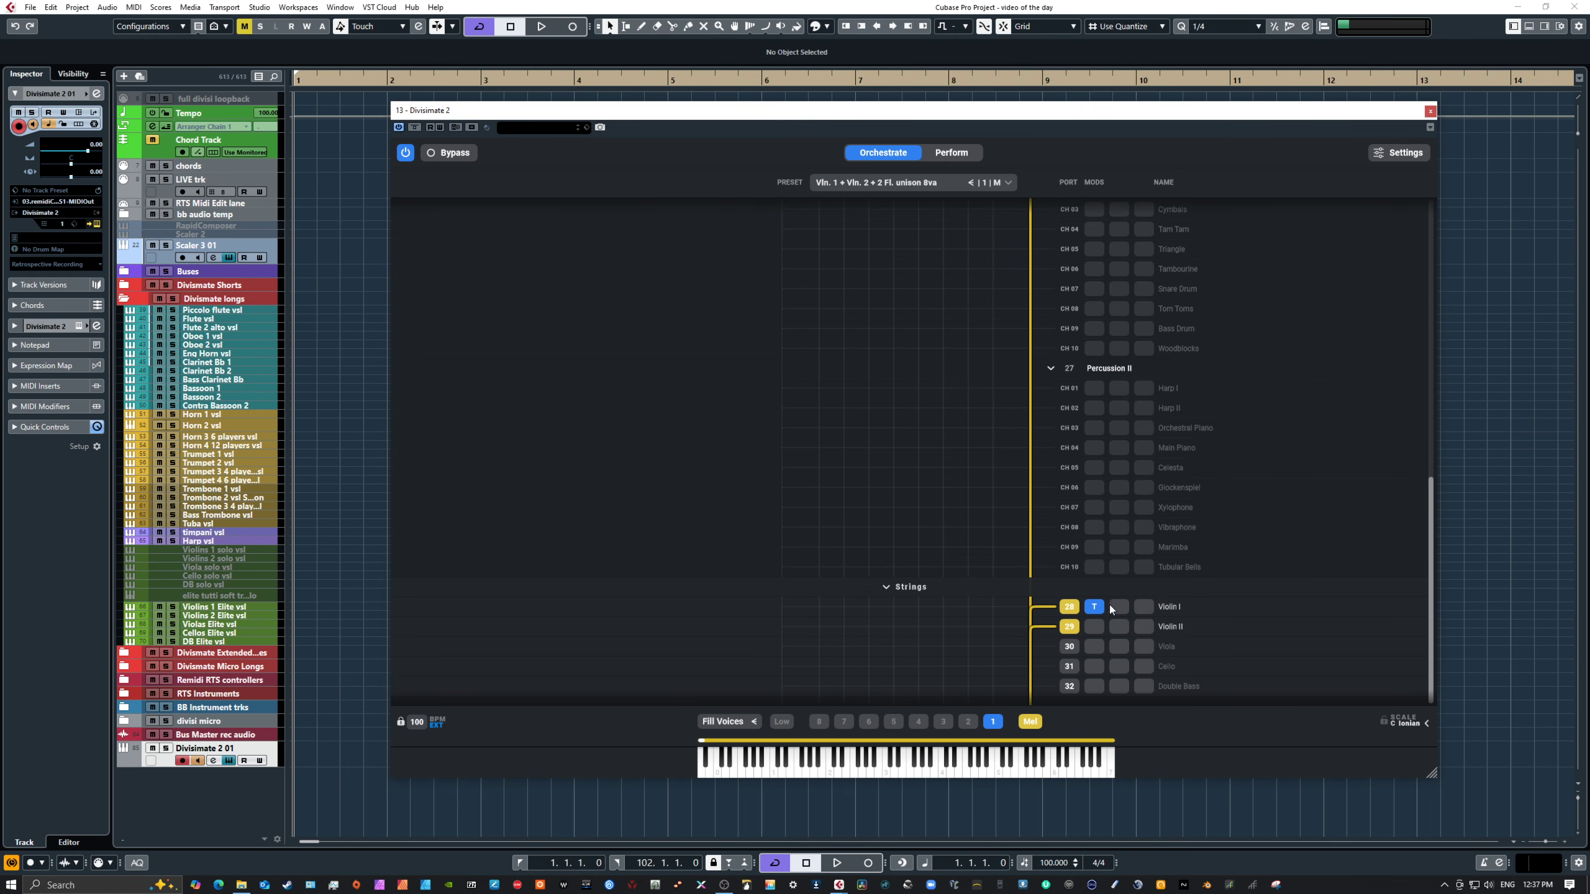
left_click(1094, 606)
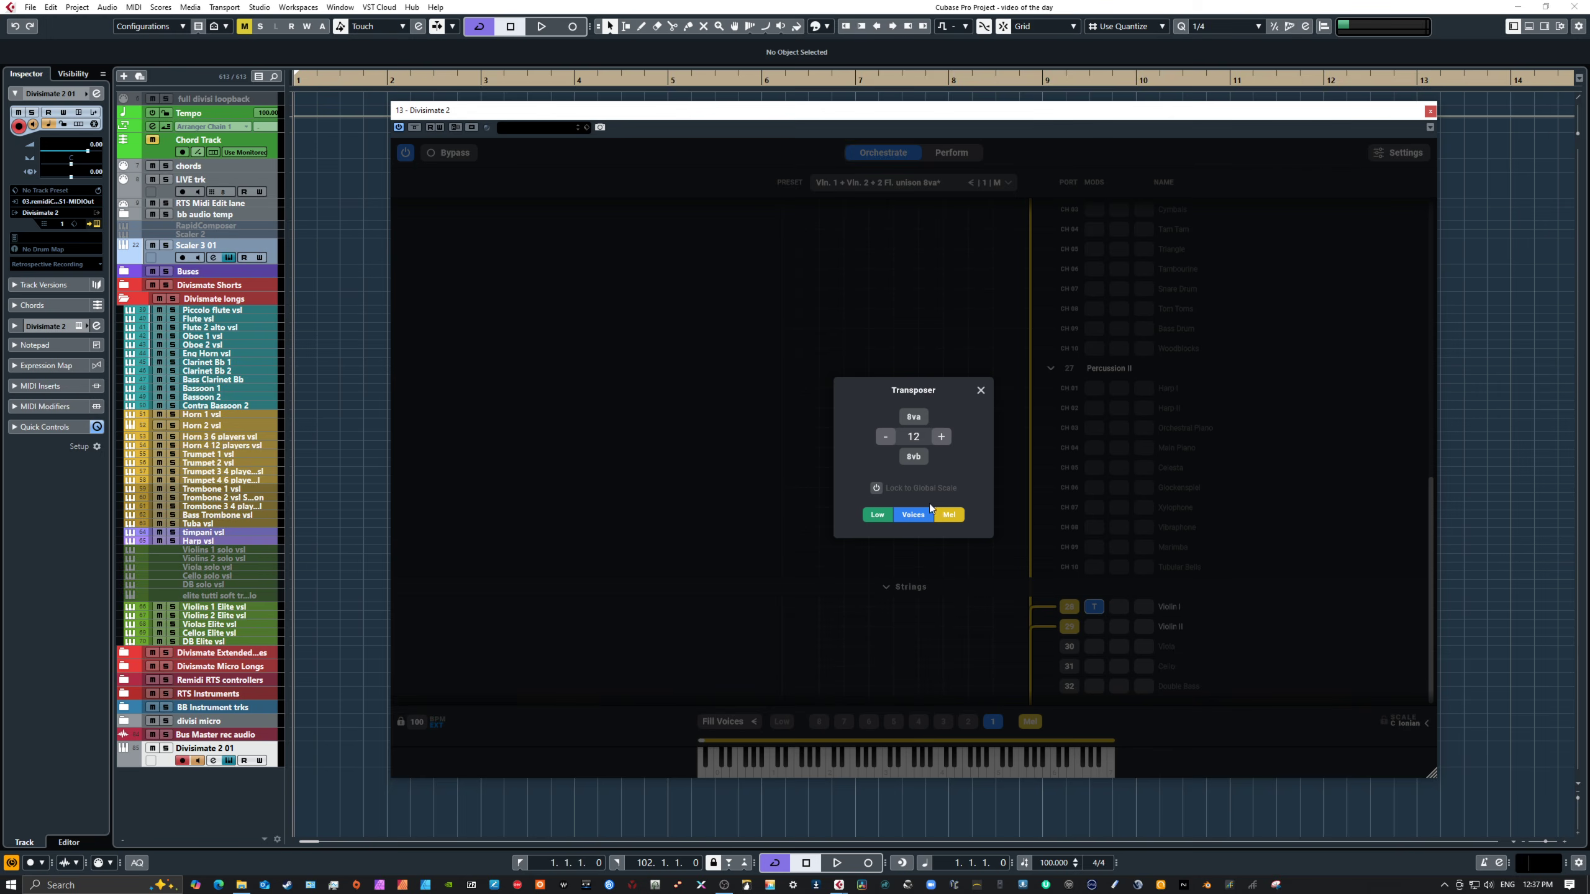
left_click(980, 389)
scroll(1225, 445, "up", 10)
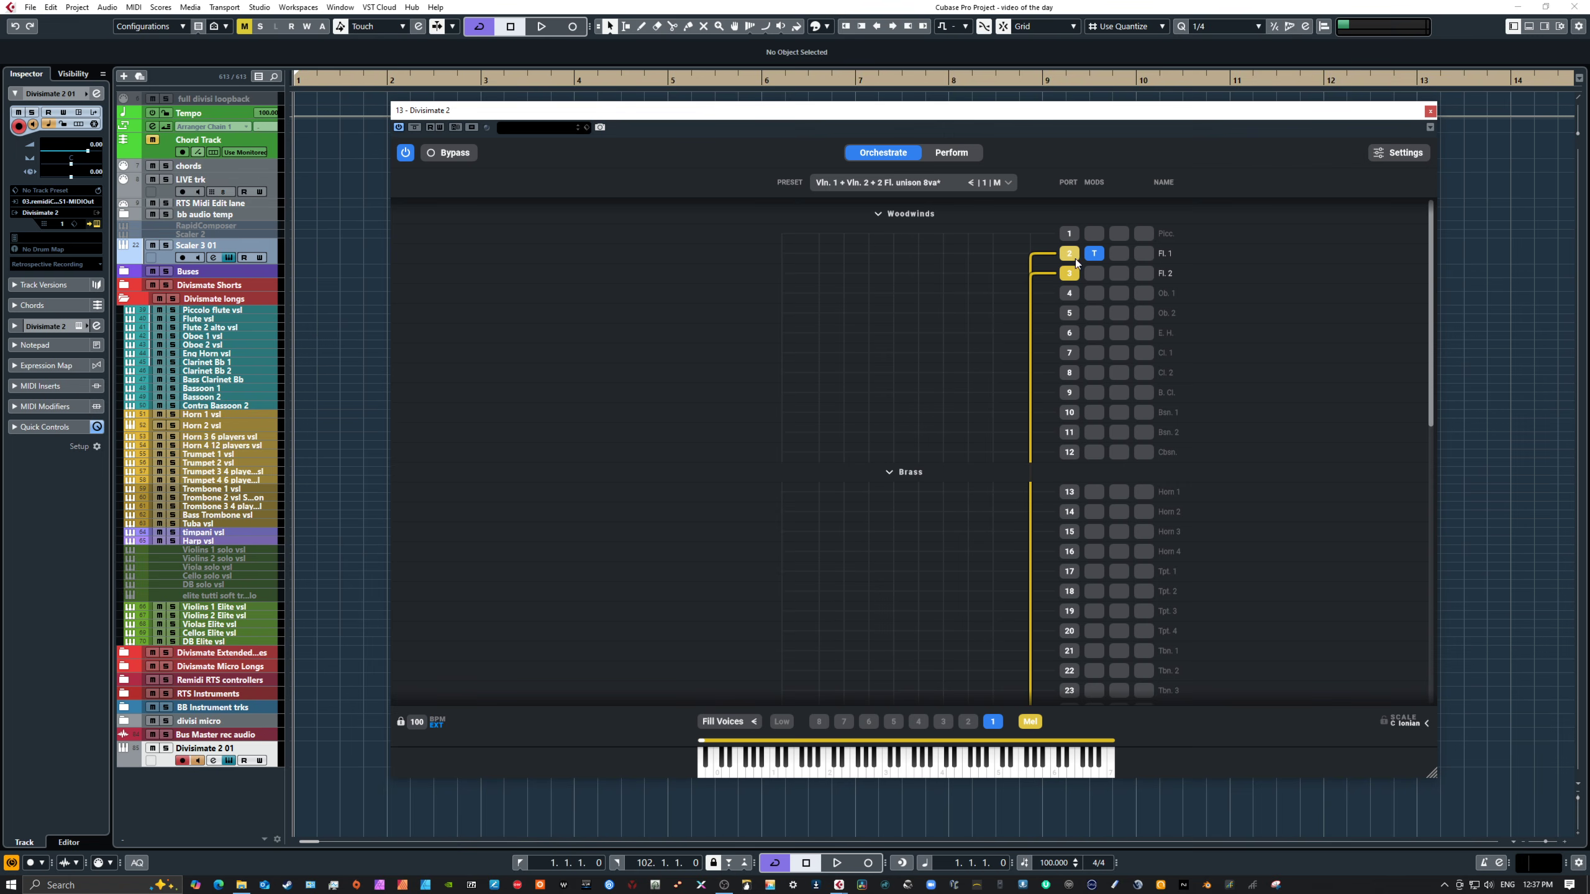
left_click(1094, 254)
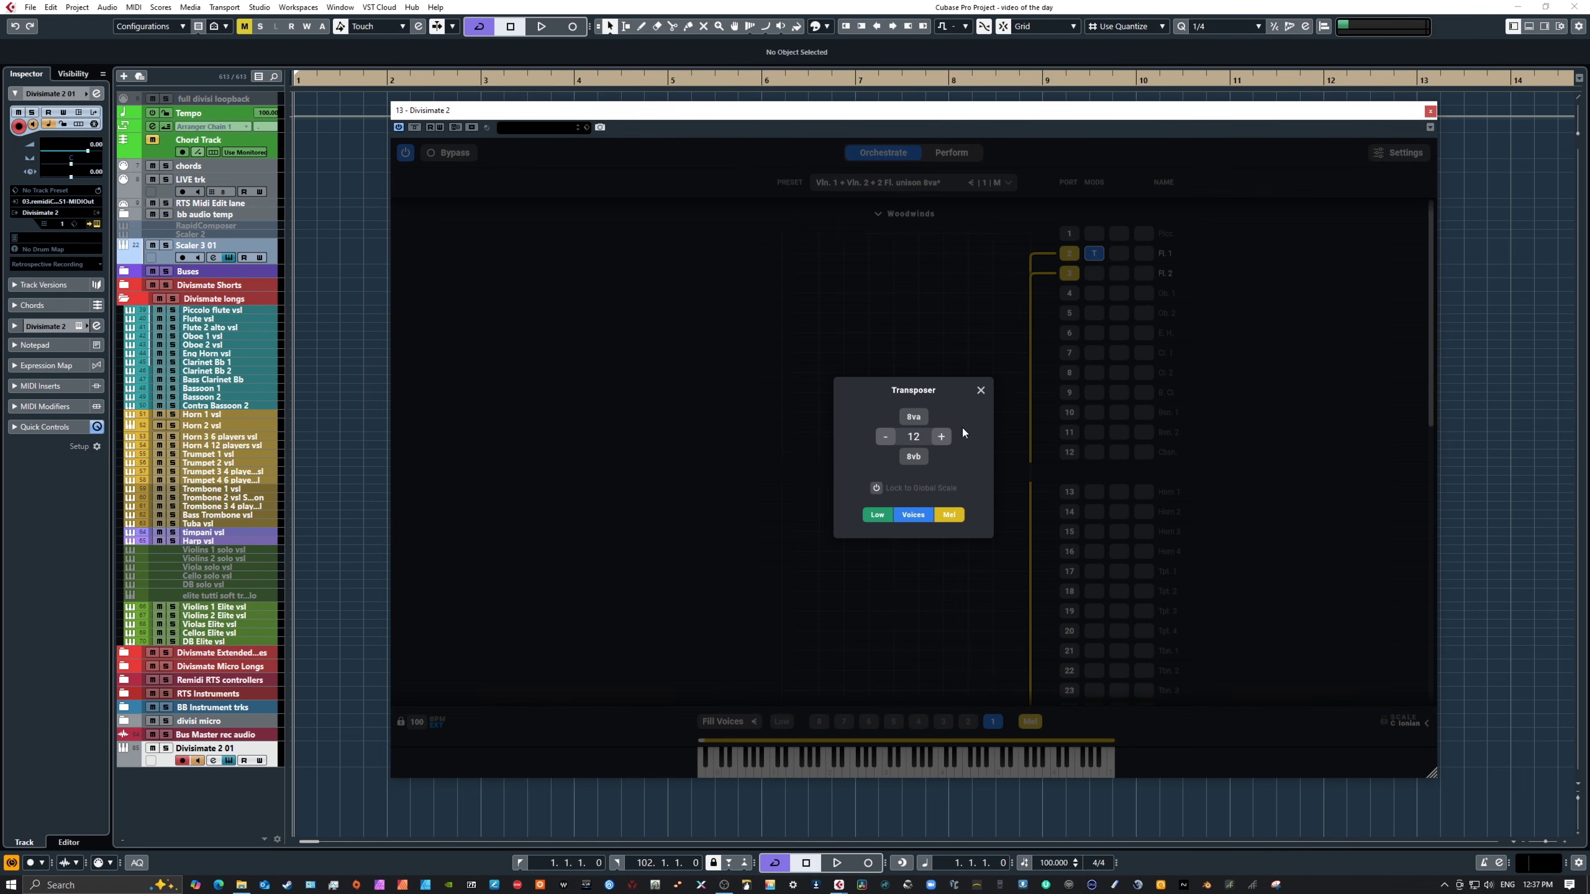
left_click(982, 390)
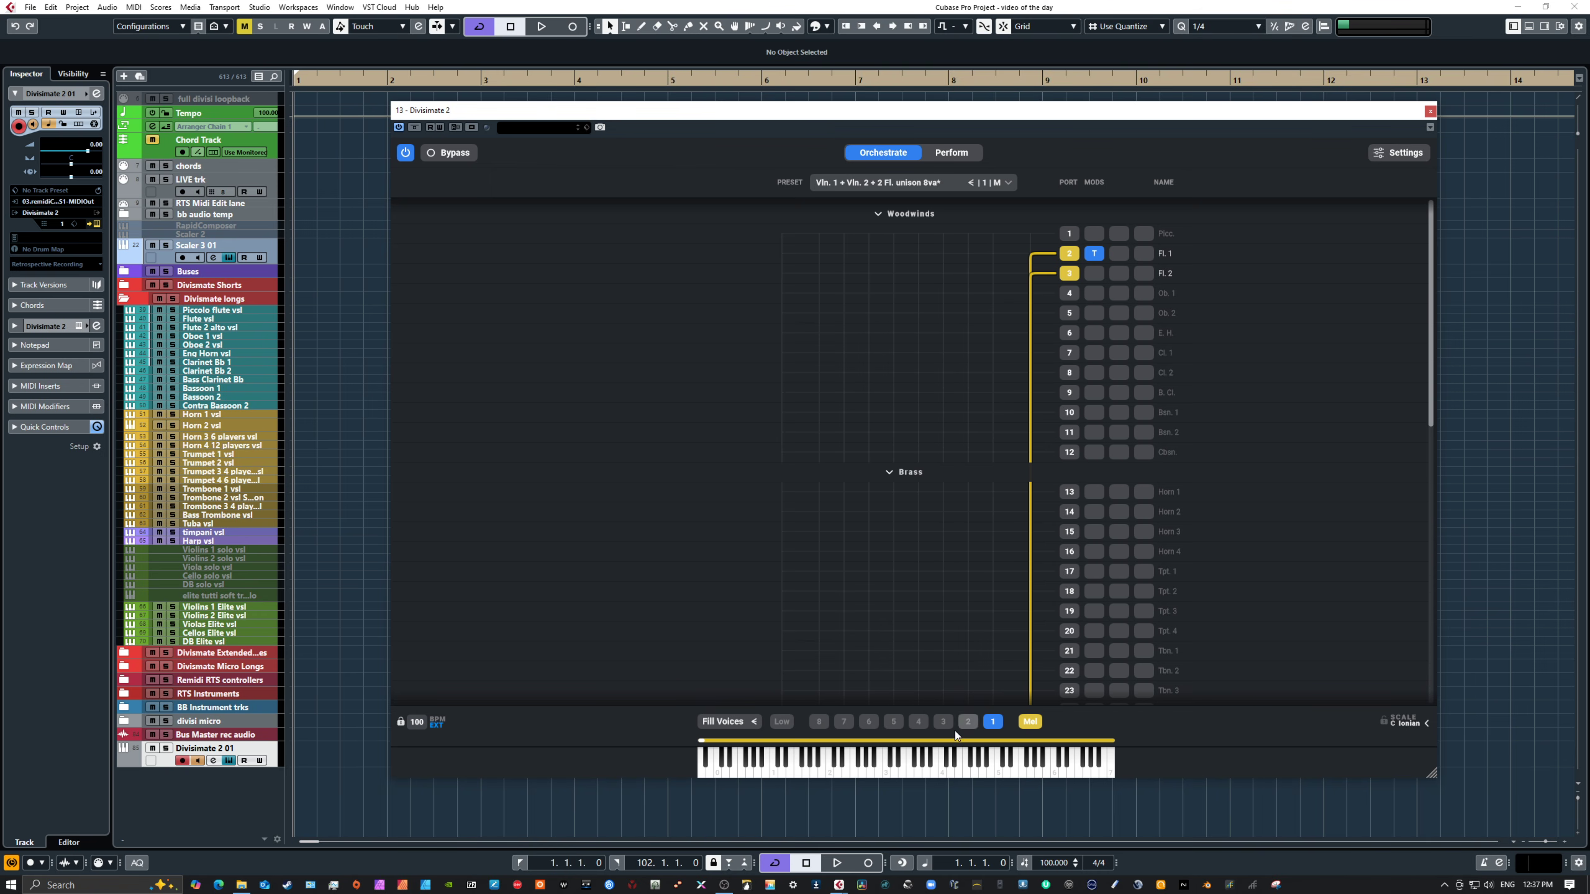
Step: Play several notes on the on-screen keyboard to audition the violin and flute unison preset
left_click(965, 767)
left_click(939, 770)
left_click(896, 763)
left_click(893, 768)
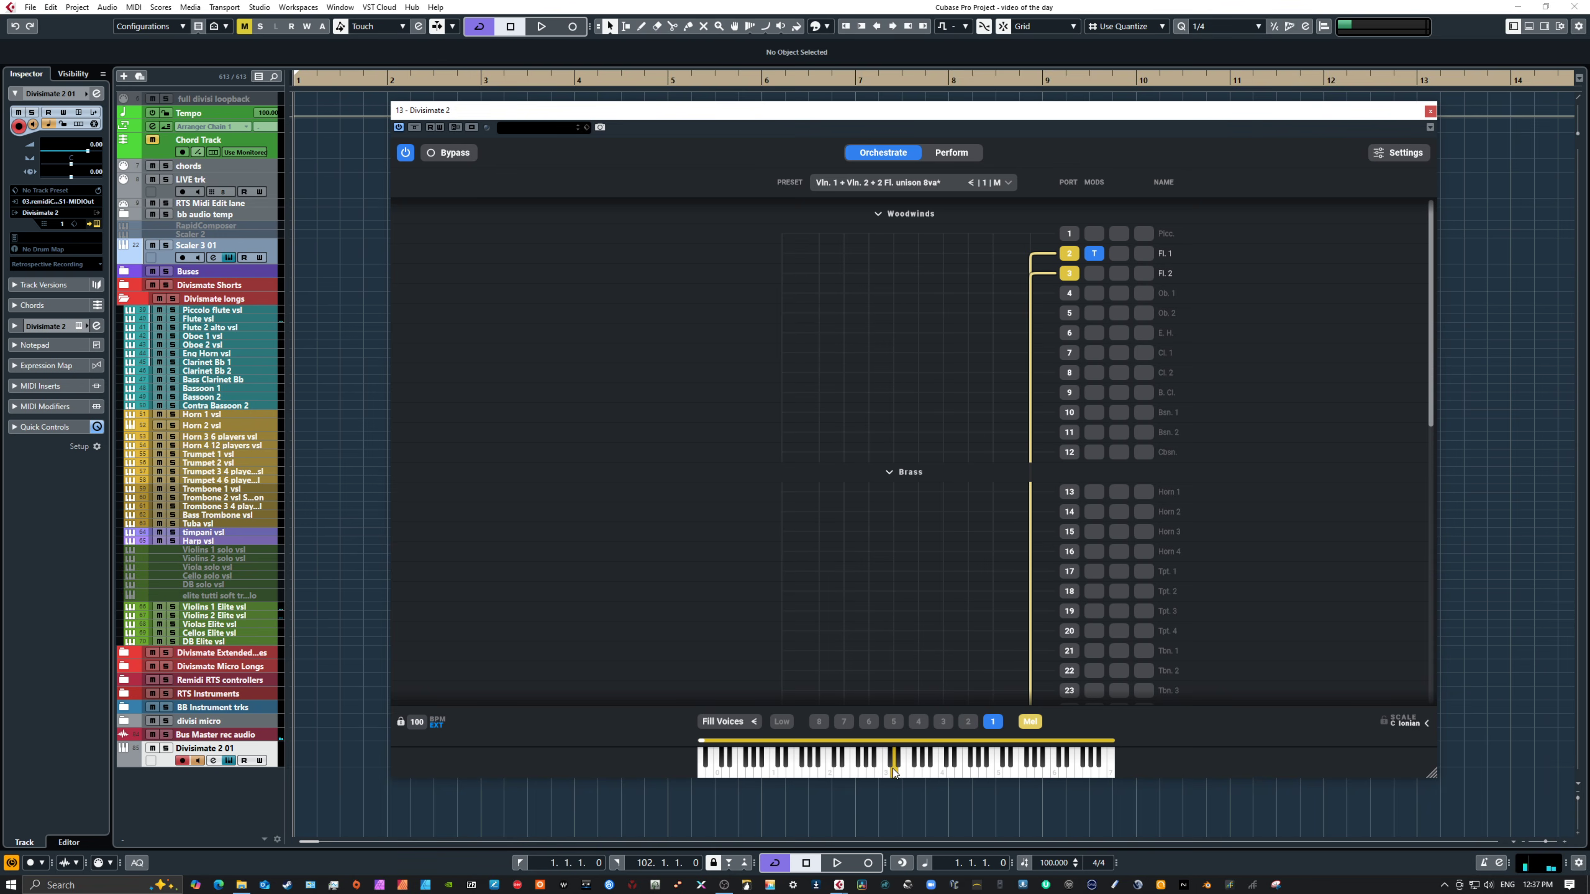
left_click(903, 772)
left_click(912, 774)
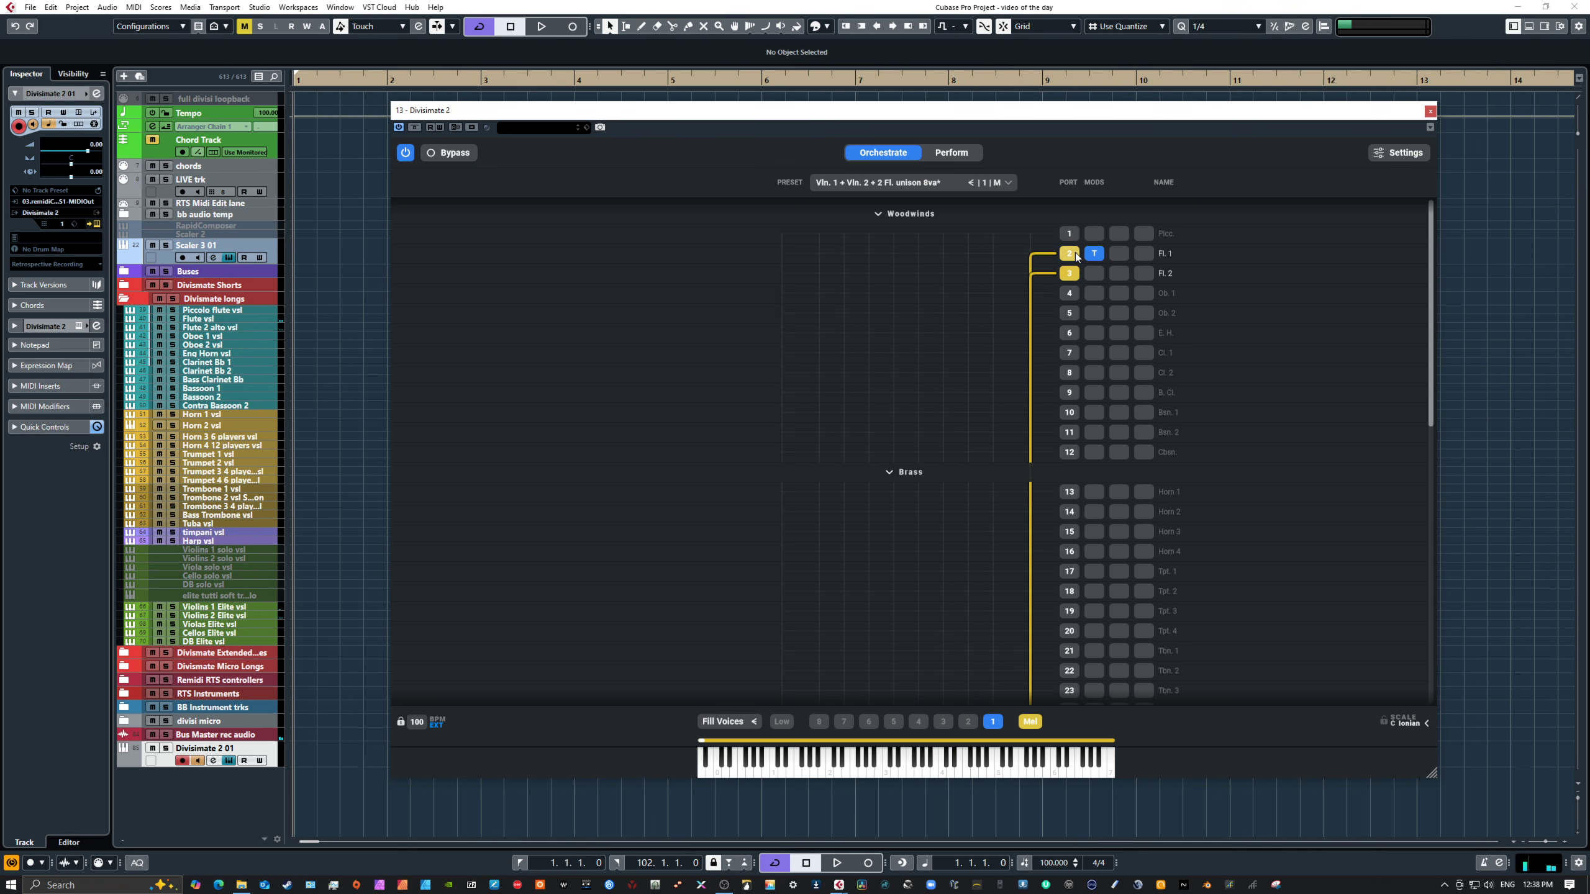
Step: Select the Strings & 2 Fl. & 2 Cl. (stacked) pad and open its orchestration routing
scroll(1108, 283, "down", 15)
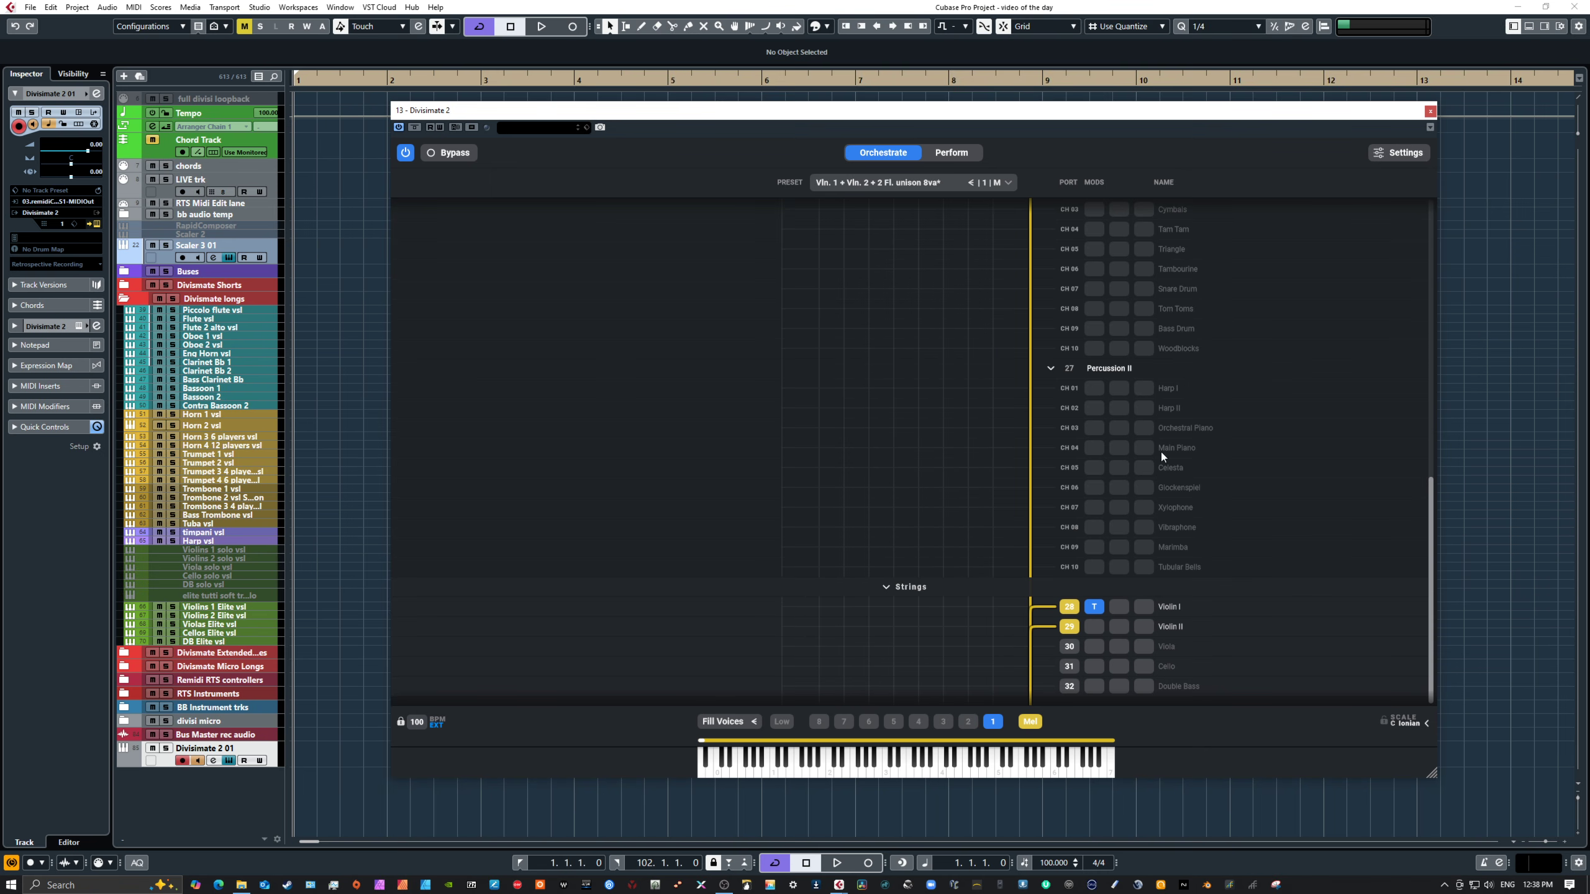
scroll(1083, 316, "up", 15)
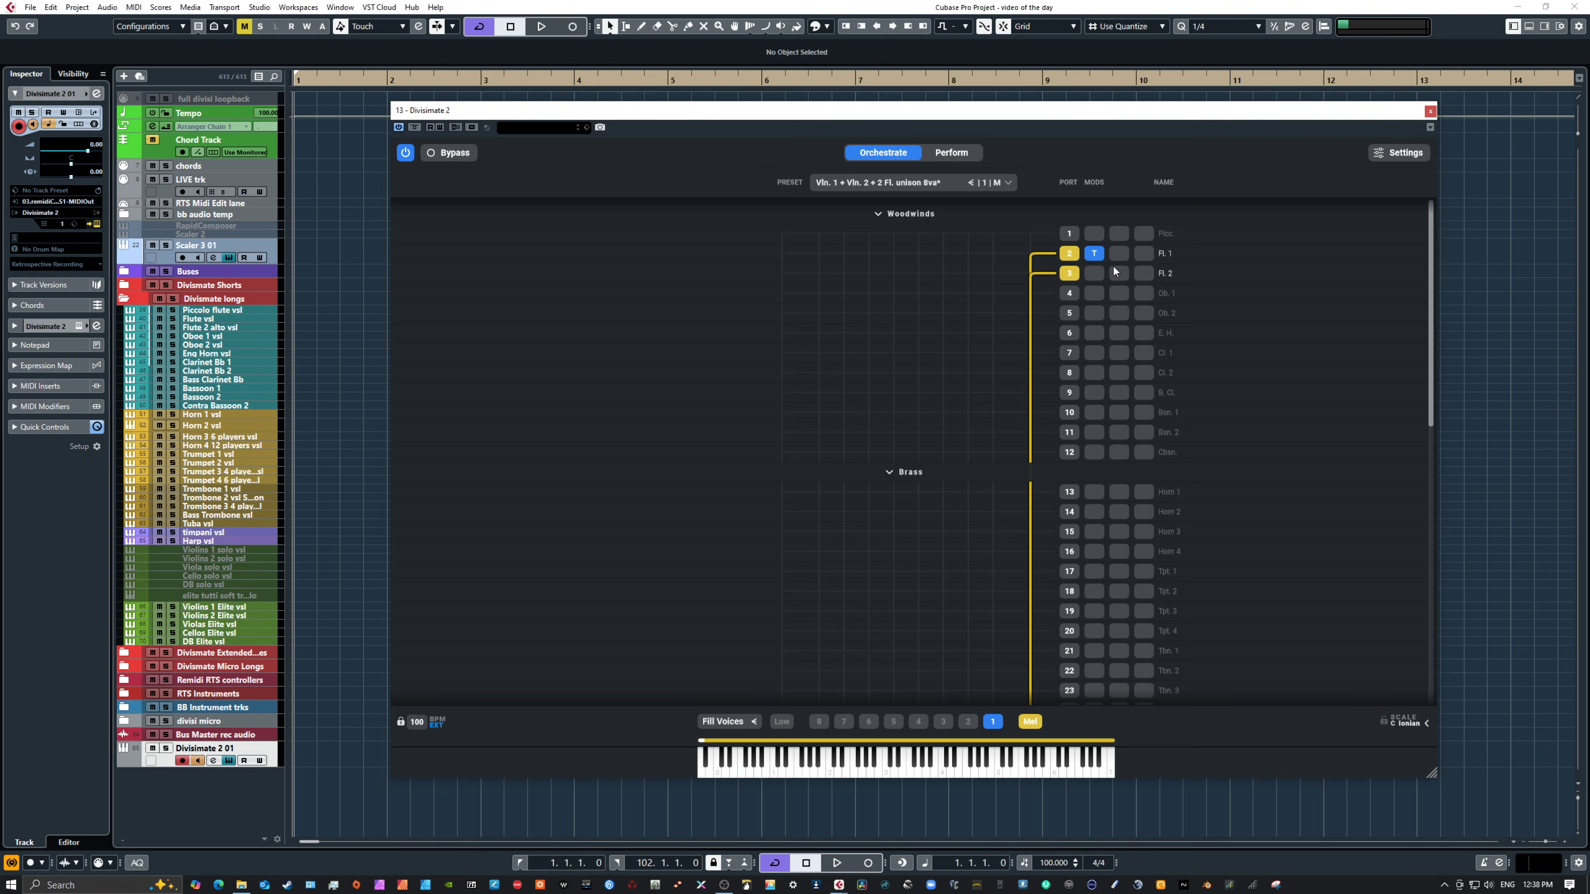
scroll(1079, 437, "down", 5)
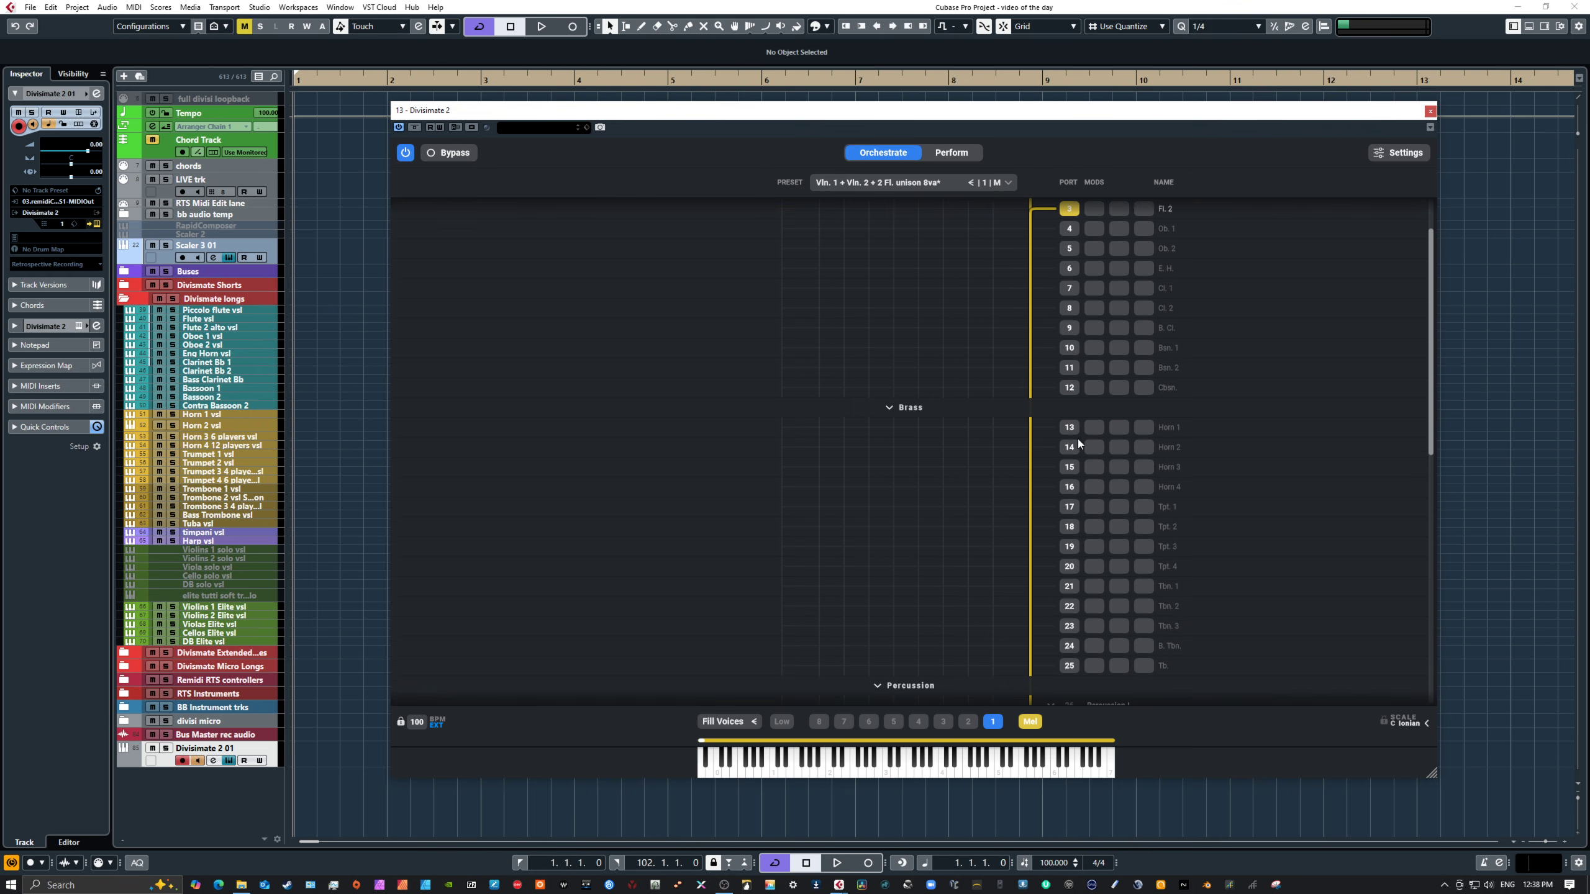
left_click(943, 154)
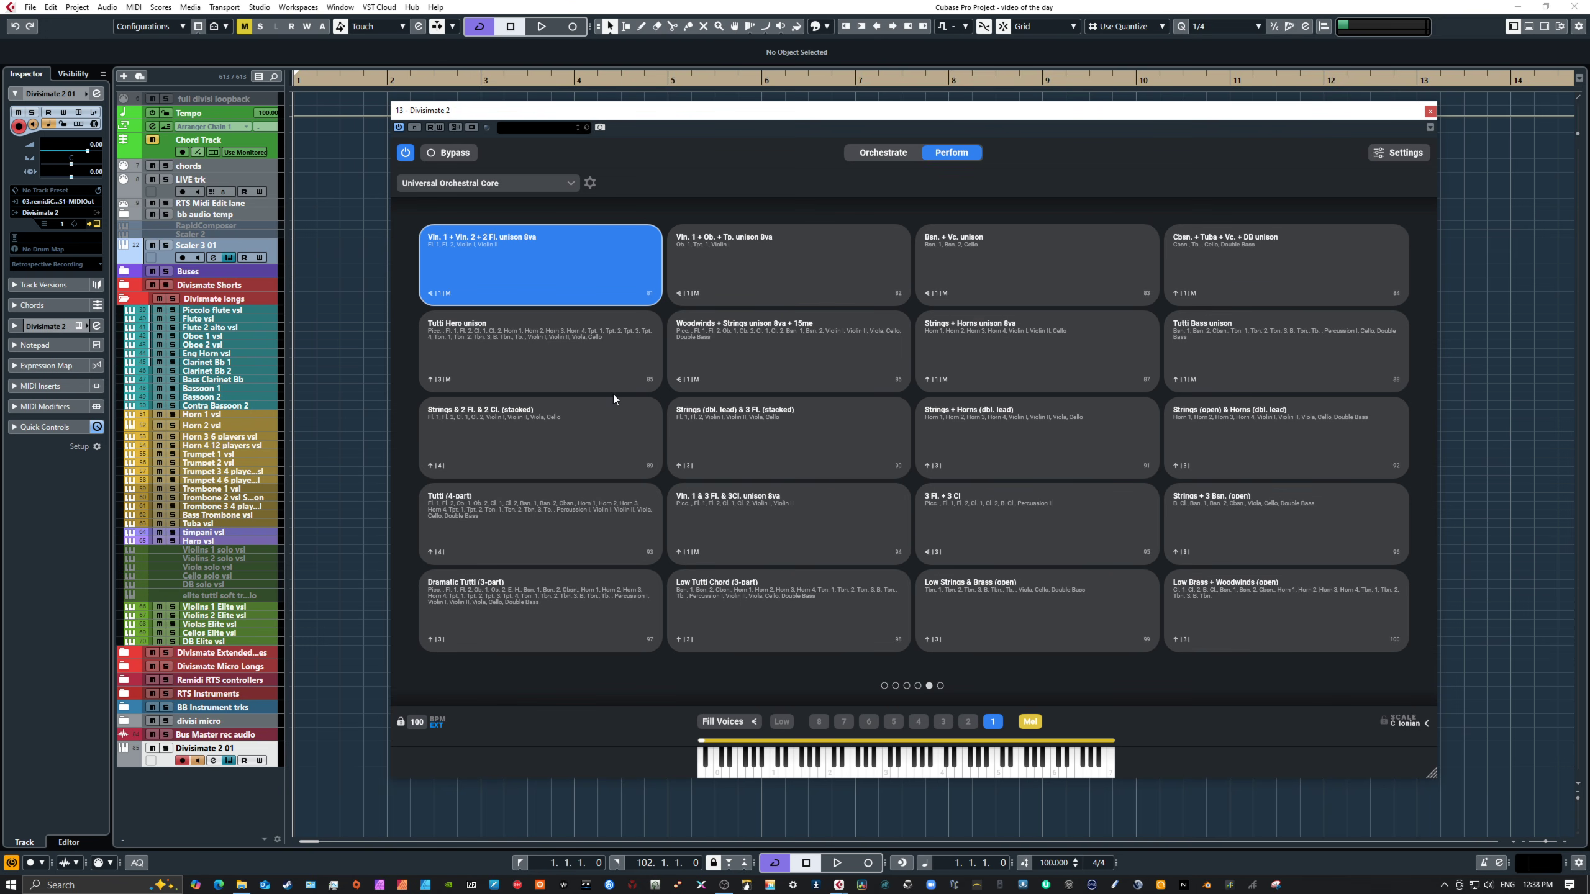
left_click(514, 439)
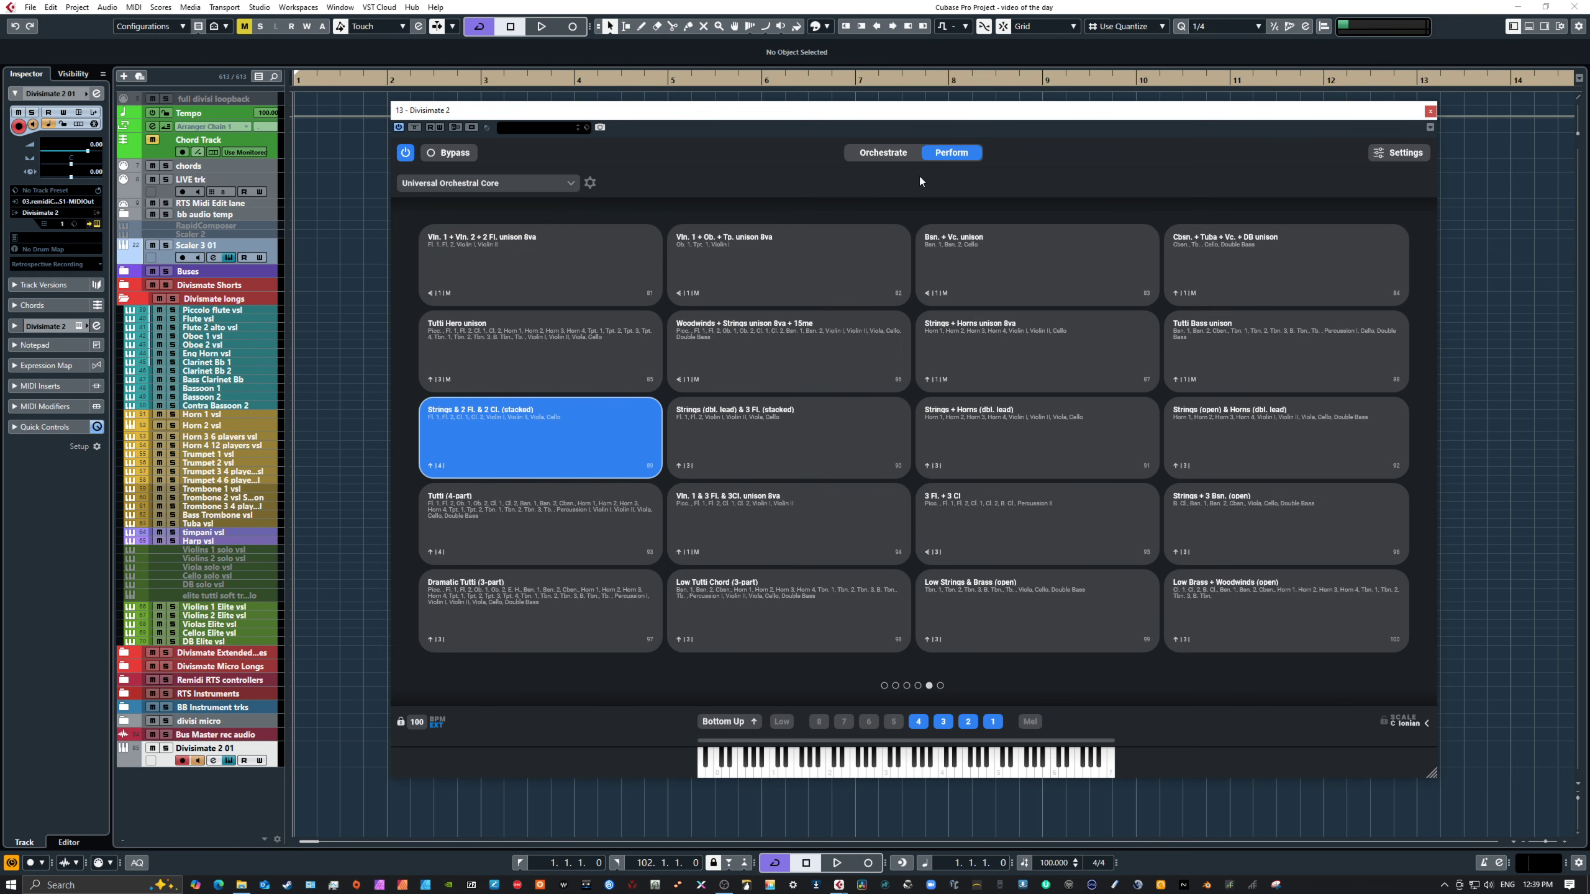
left_click(901, 157)
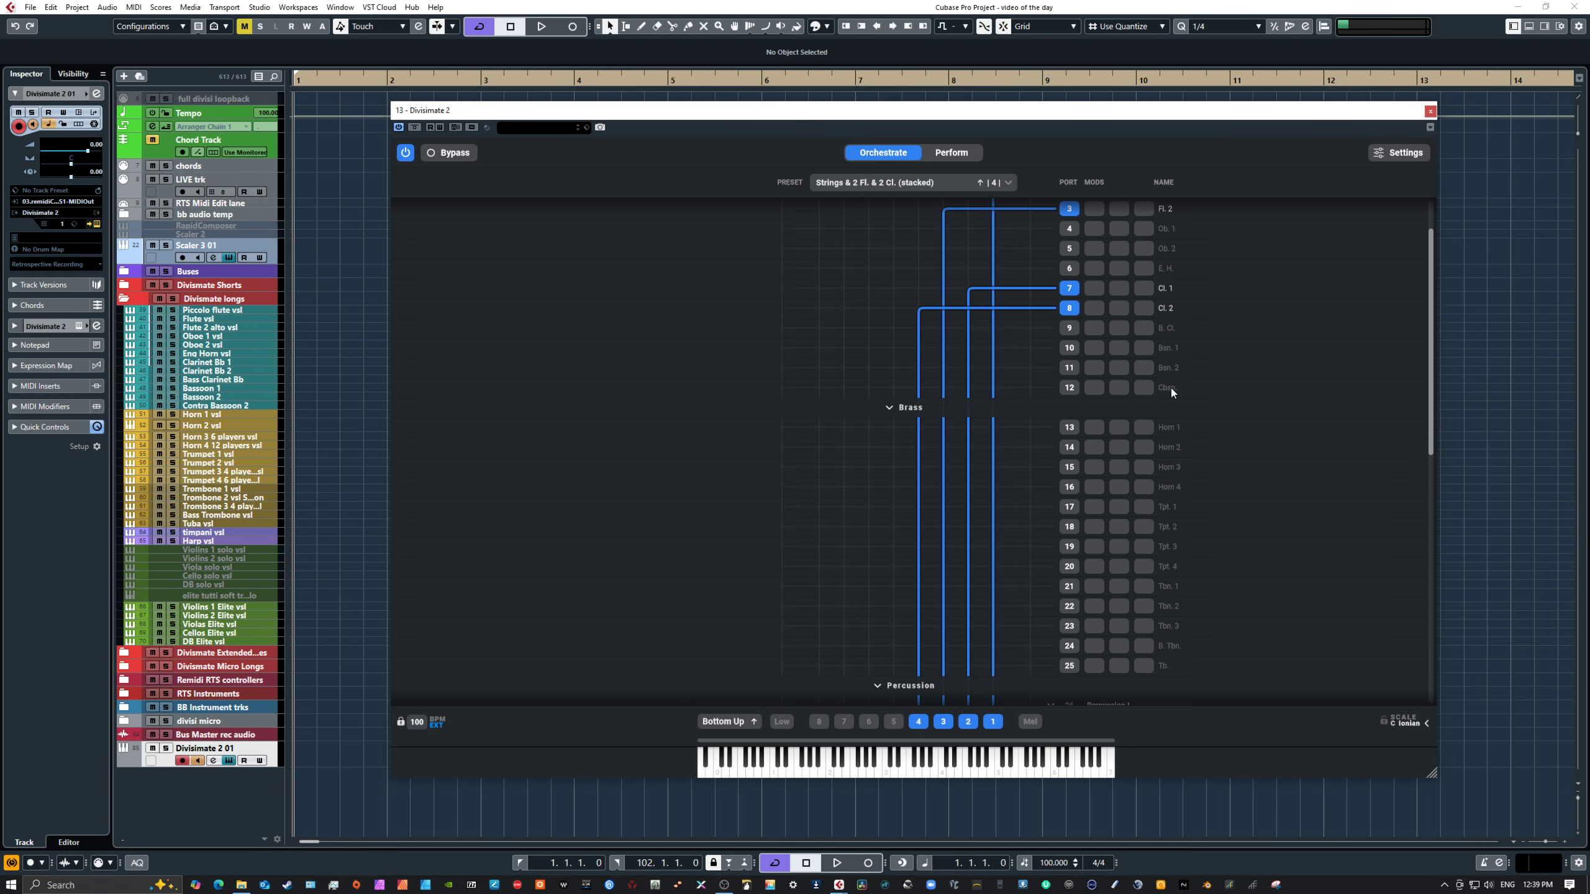
Step: Review the woodwind and string port routing of the stacked preset and play notes to audition it
scroll(1169, 388, "up", 2)
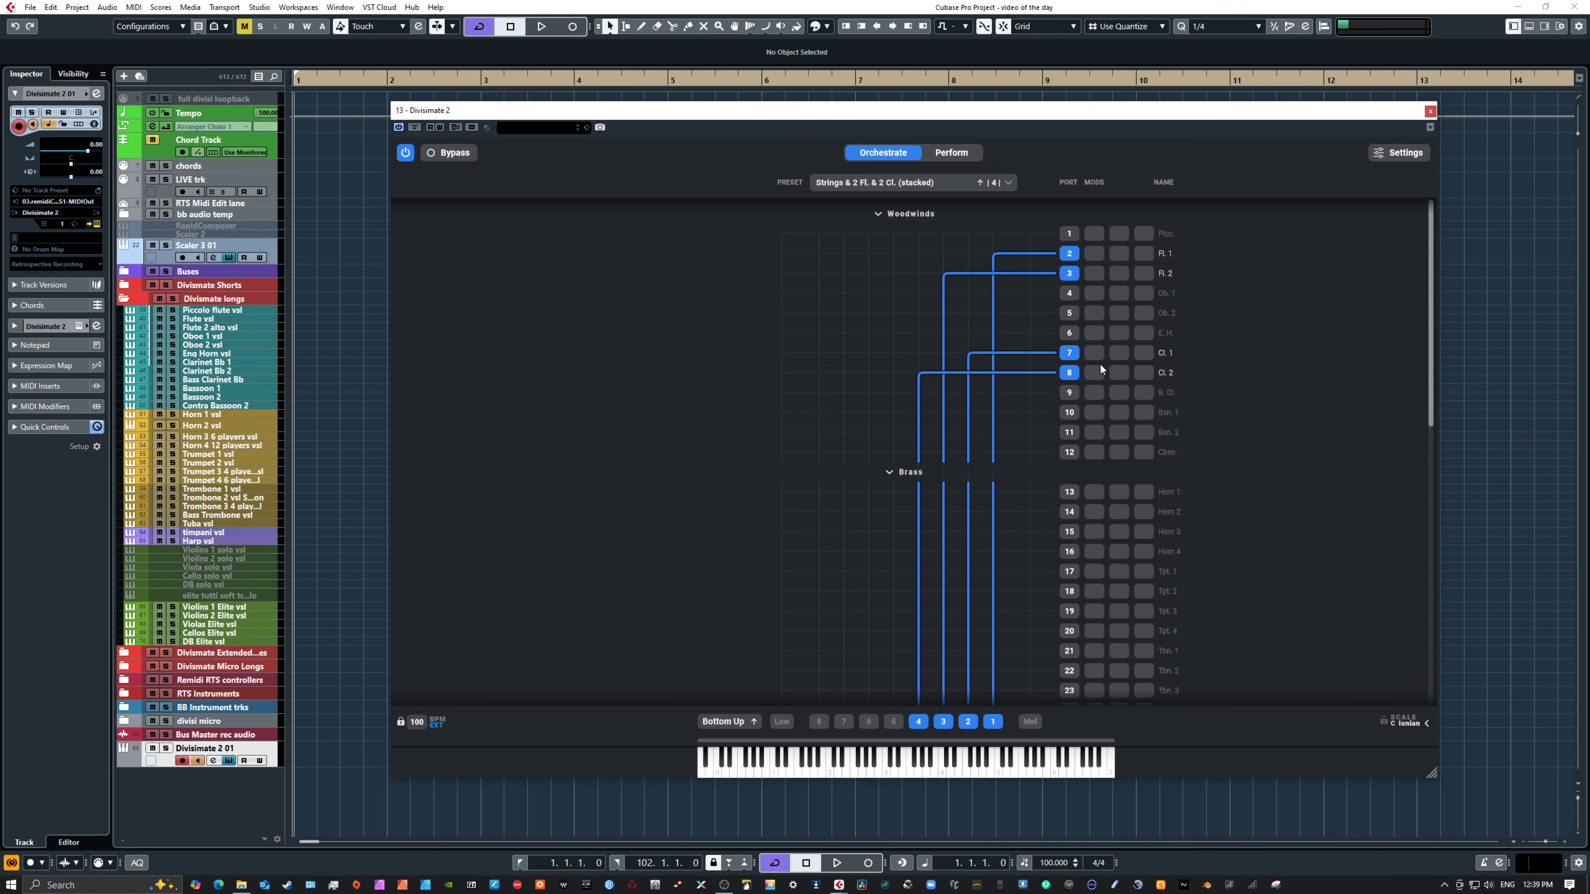
scroll(1100, 364, "down", 15)
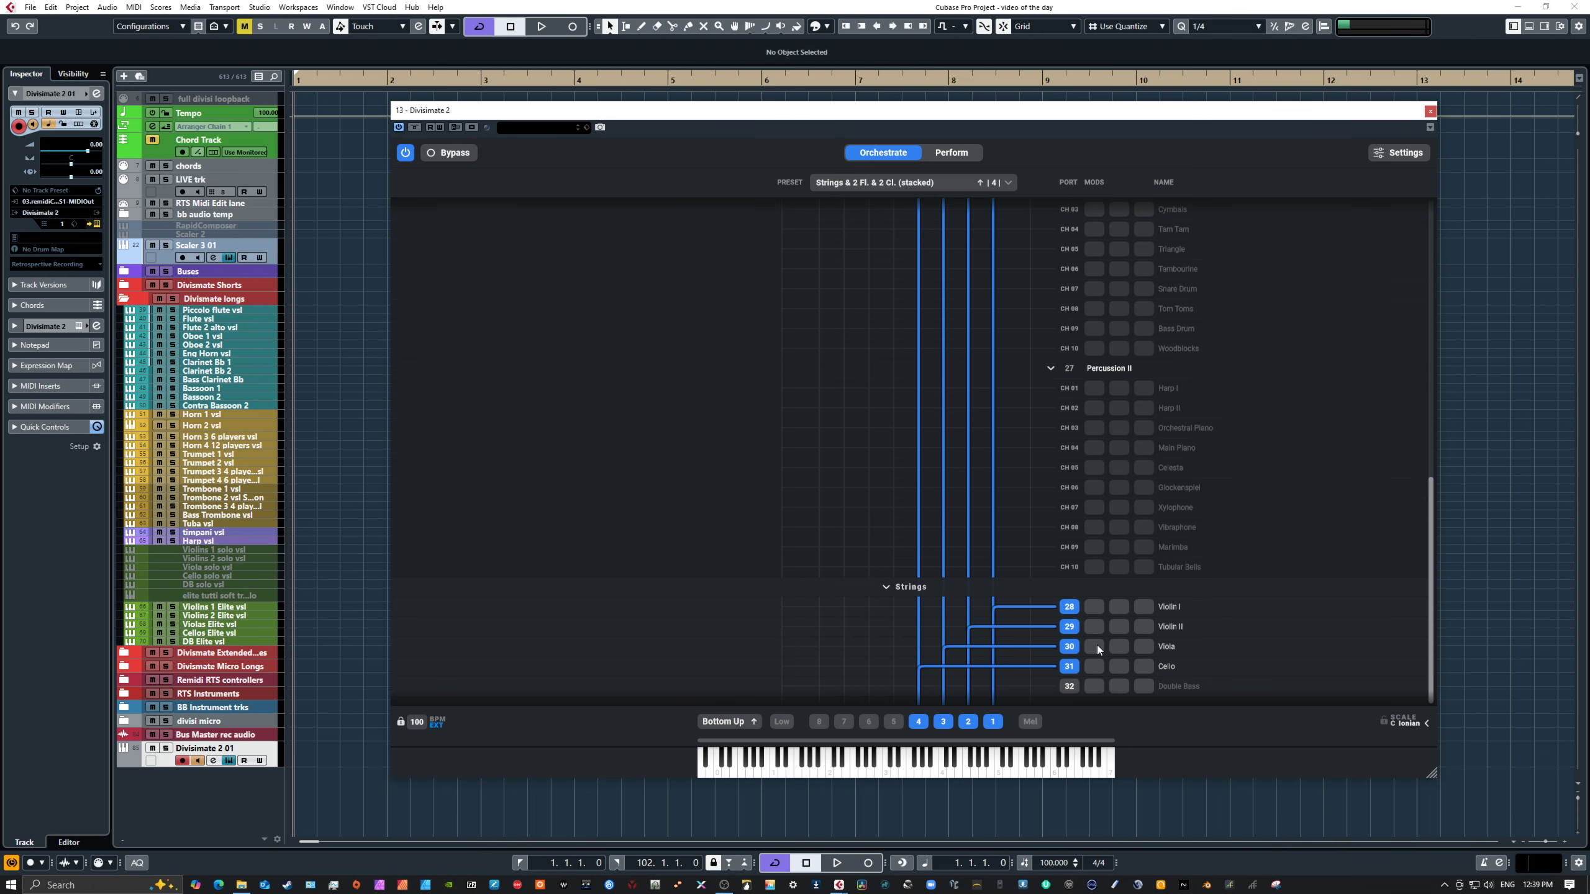
scroll(1097, 645, "up", 15)
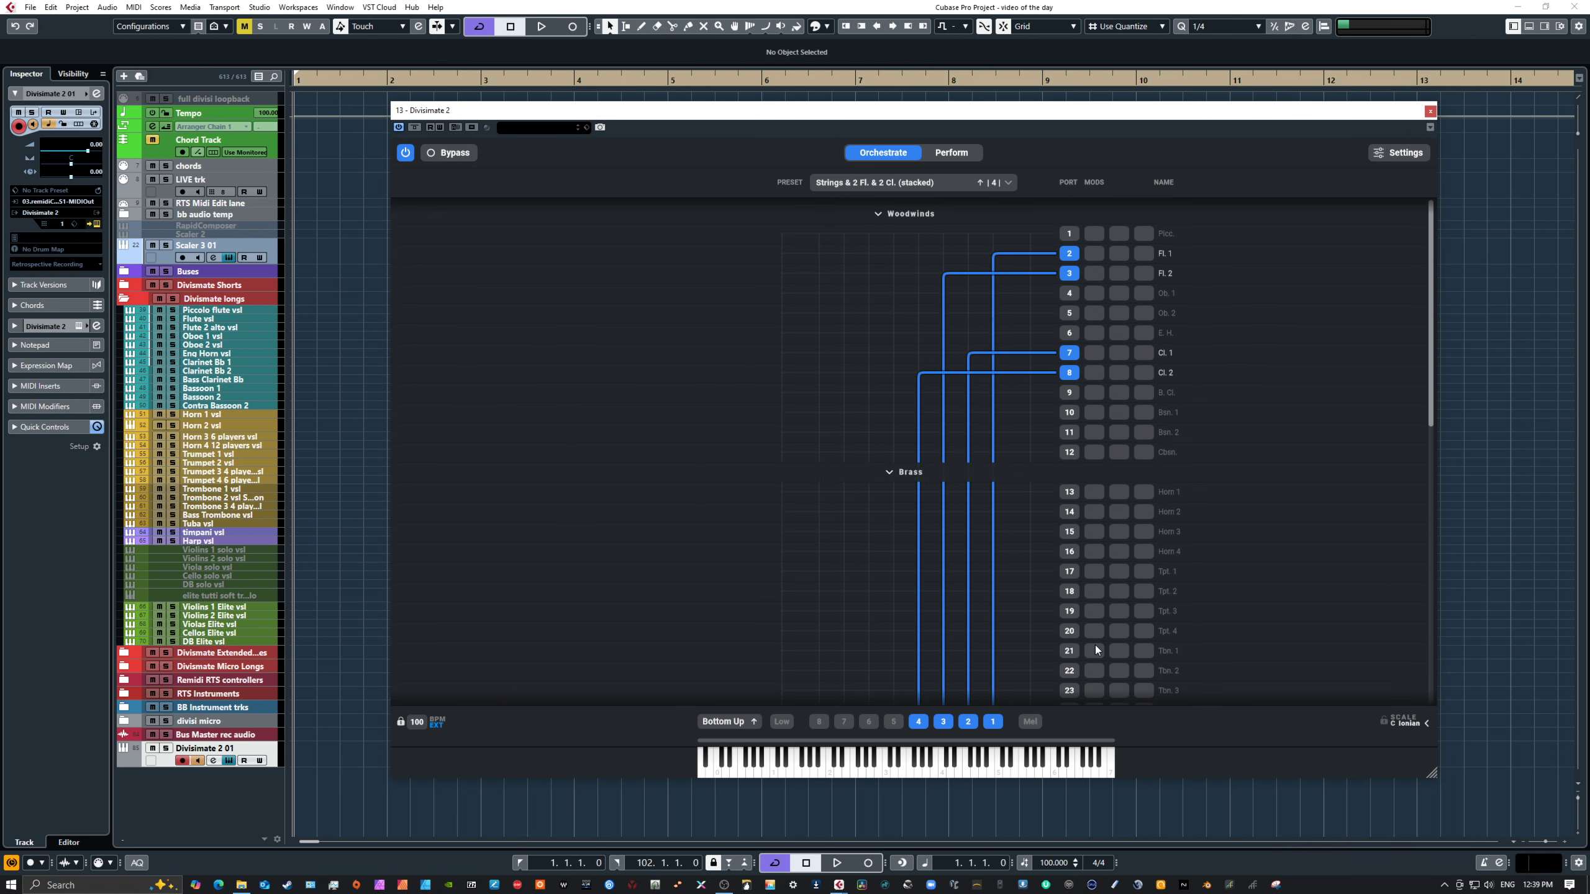
scroll(1095, 650, "down", 15)
left_click(963, 757)
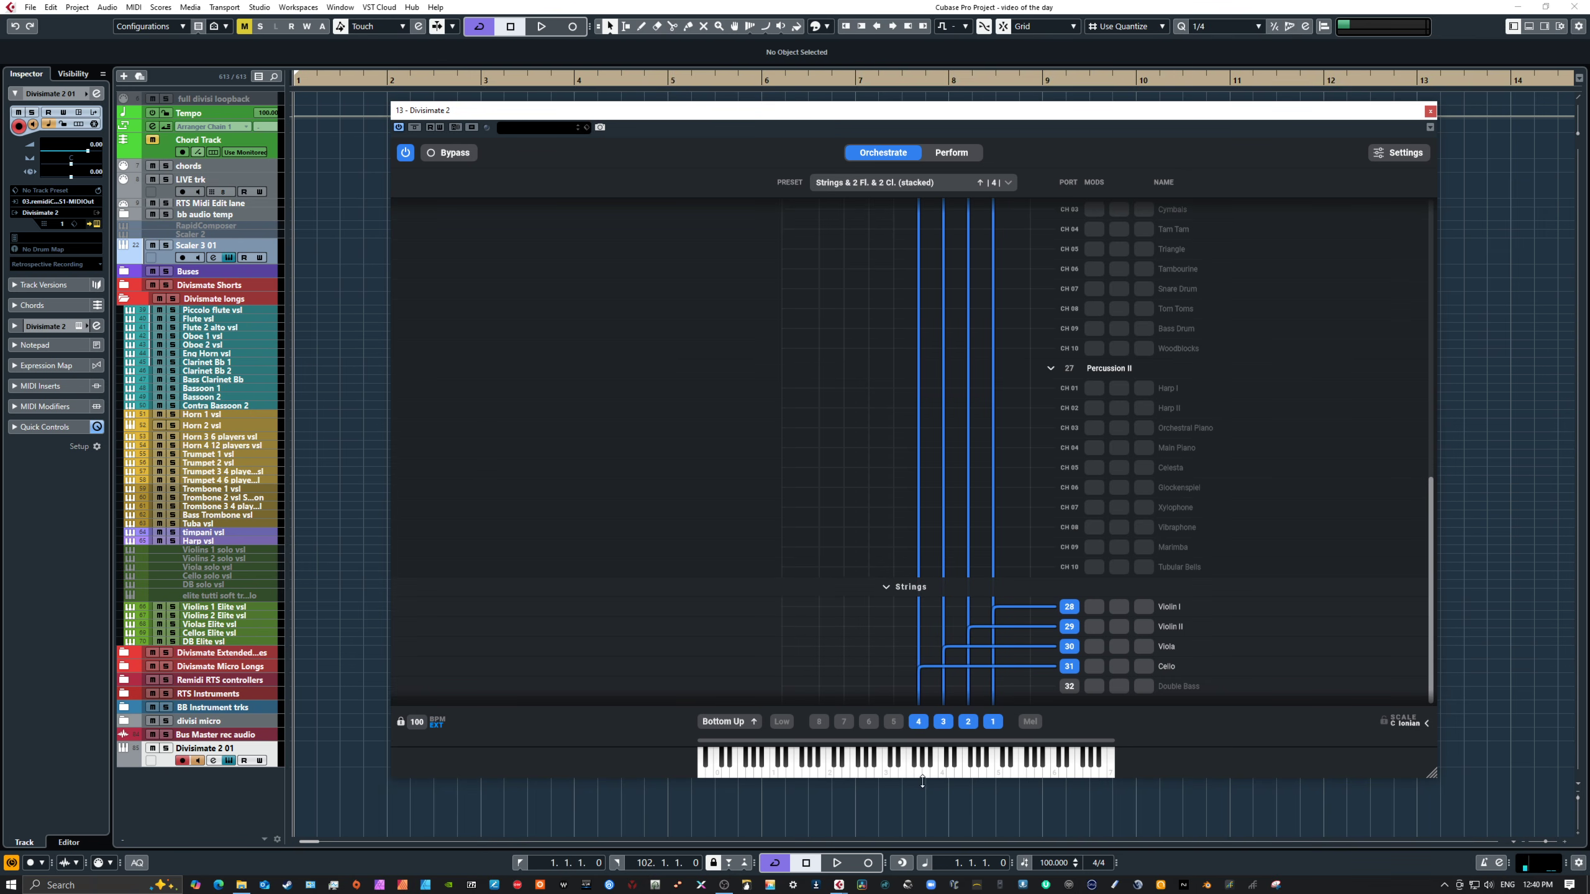
left_click(994, 775)
Step: Select the Tutti (4-part) pad in Perform view and open its orchestration routing
left_click(950, 152)
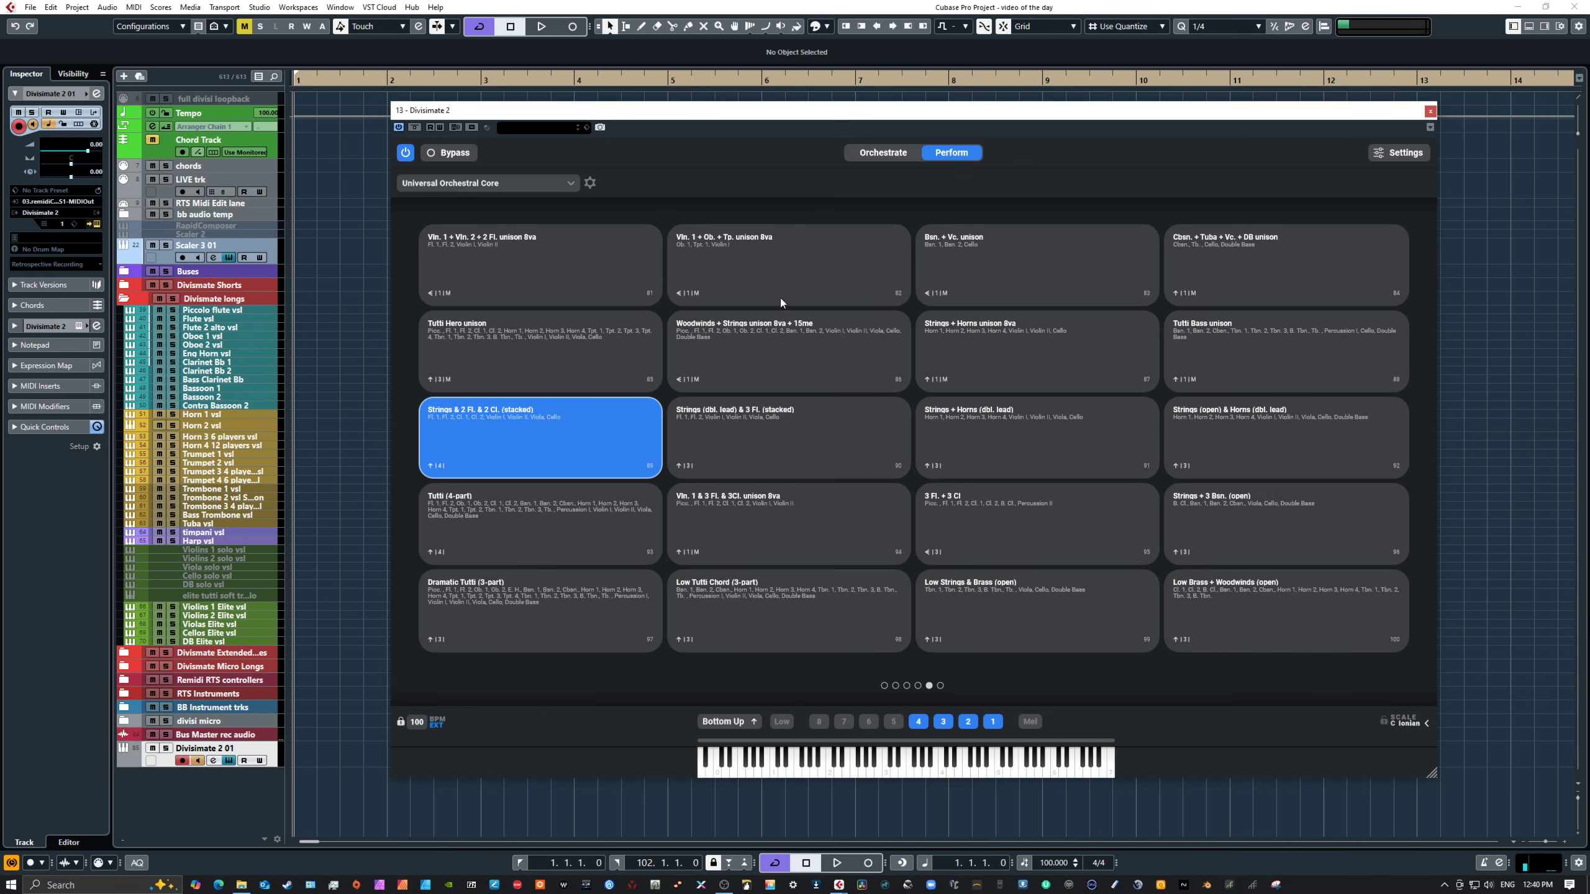
left_click(549, 510)
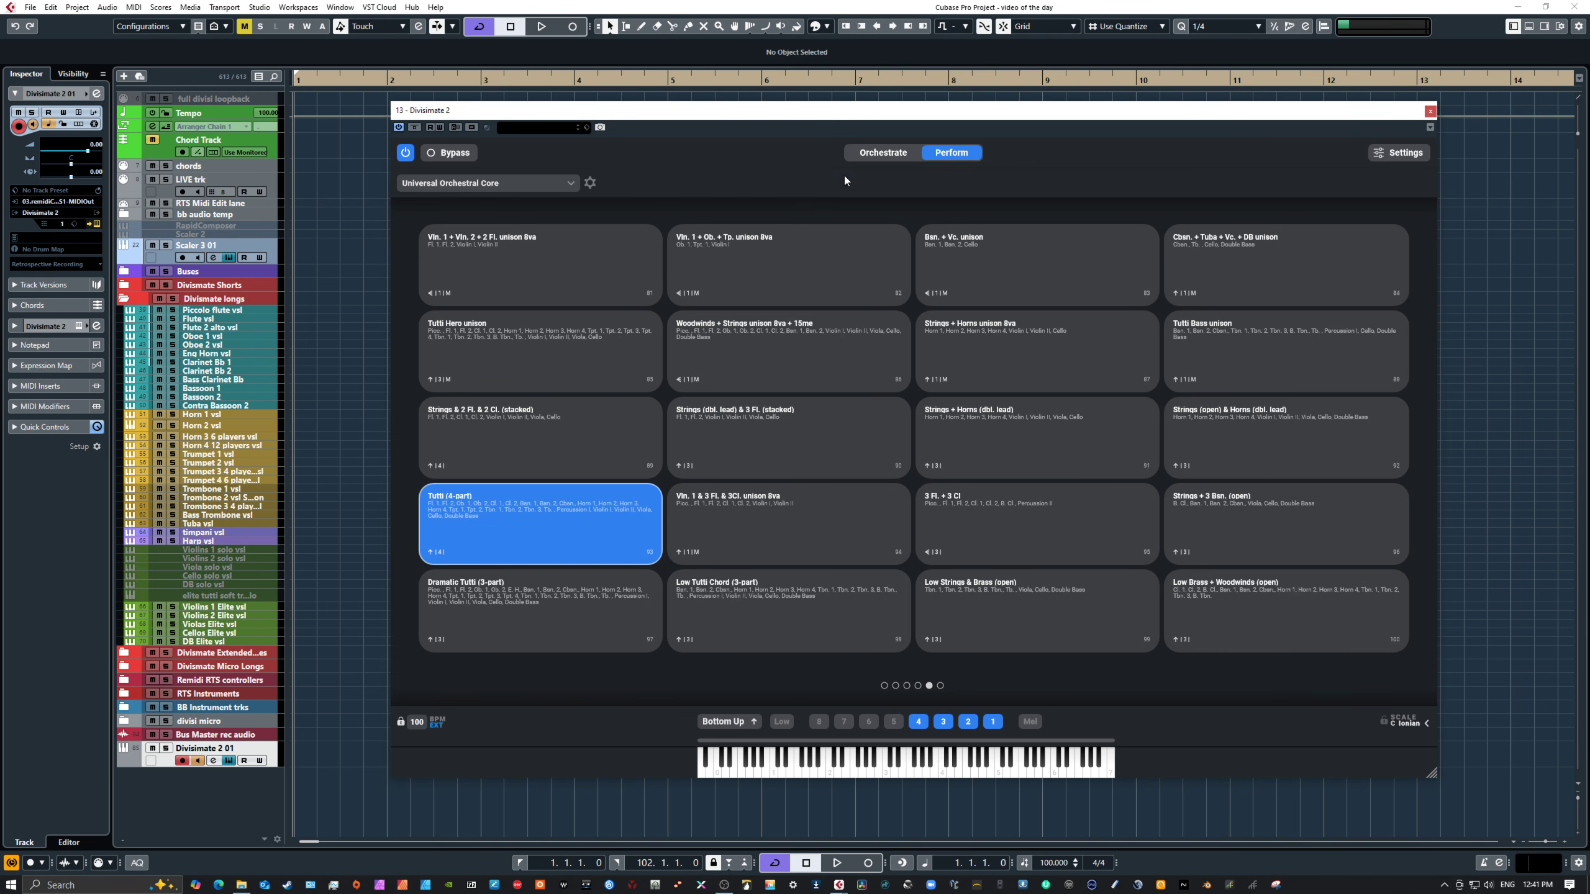
left_click(864, 154)
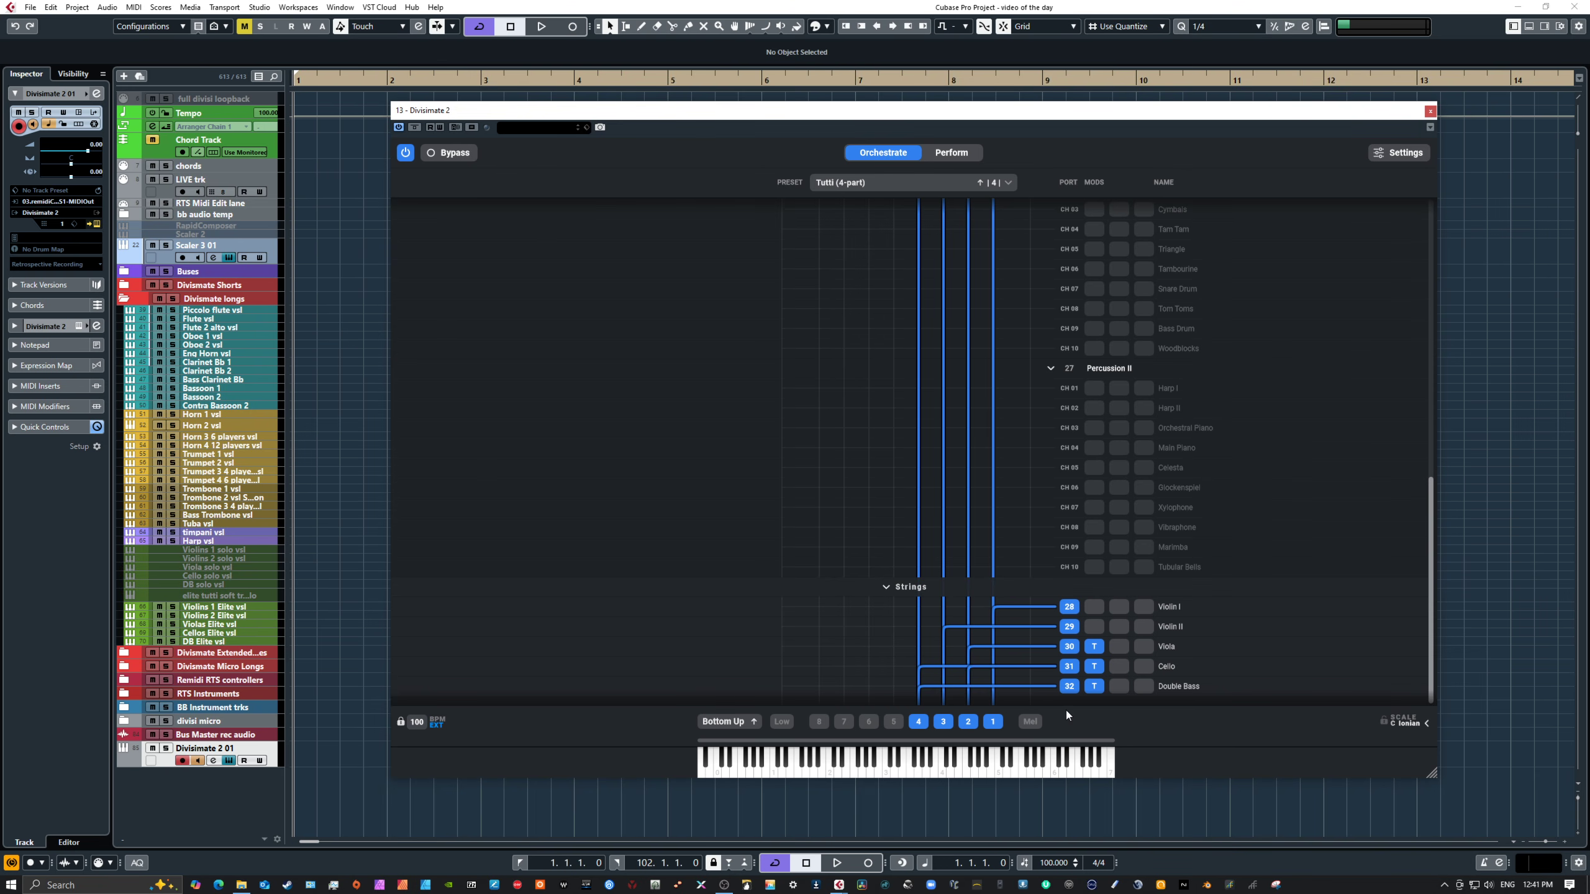
Step: Inspect the Transposer settings on the Viola, Cello and Double Bass ports
left_click(1093, 647)
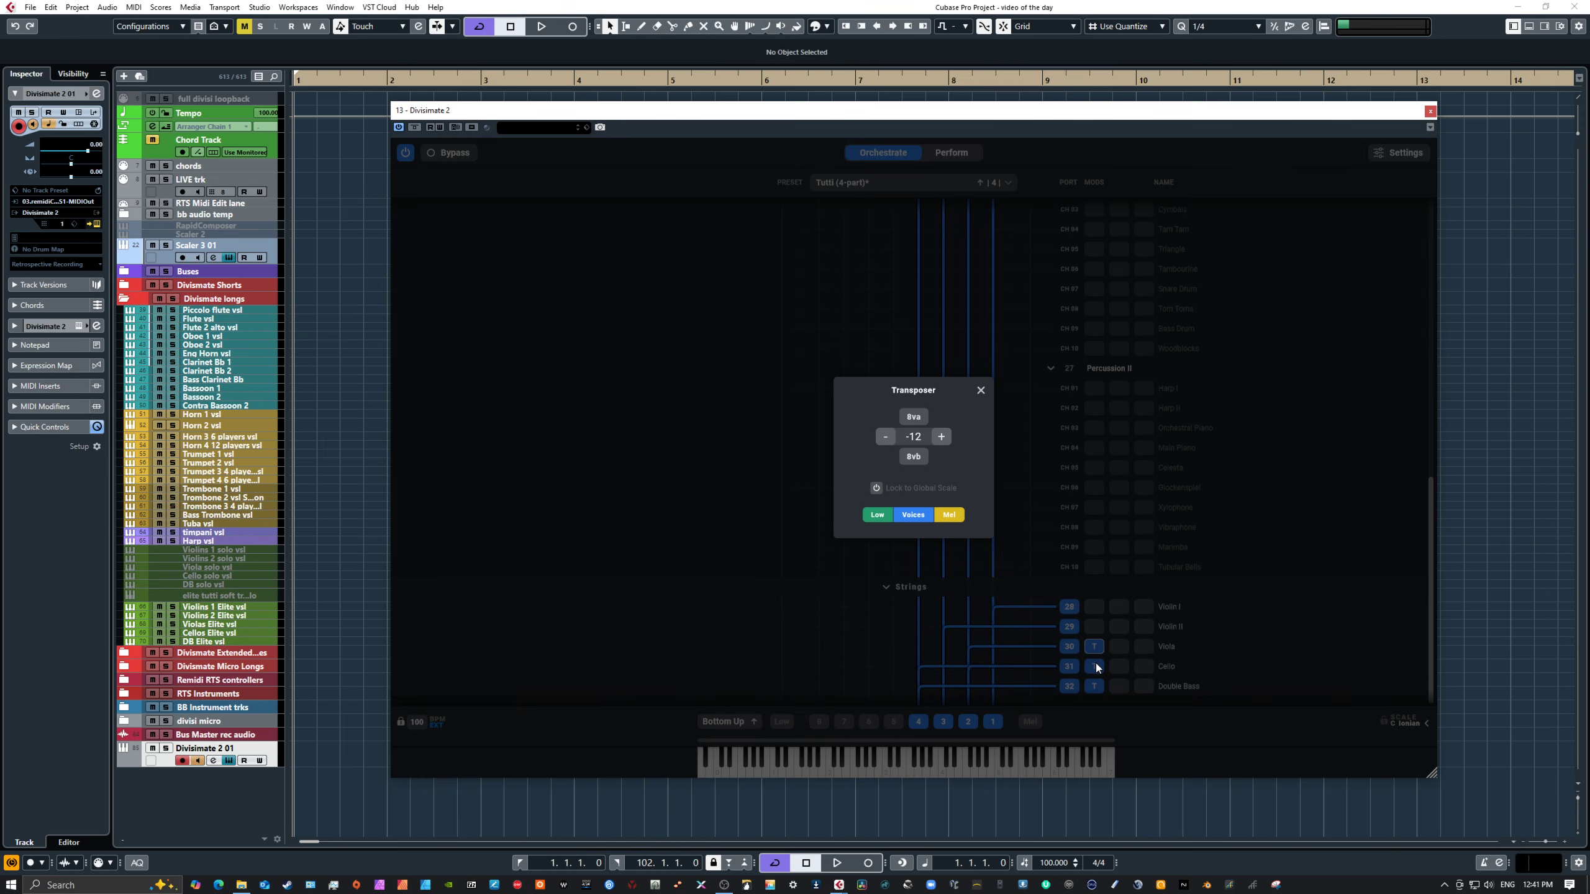
left_click(1095, 665)
left_click(1095, 665)
left_click(1095, 684)
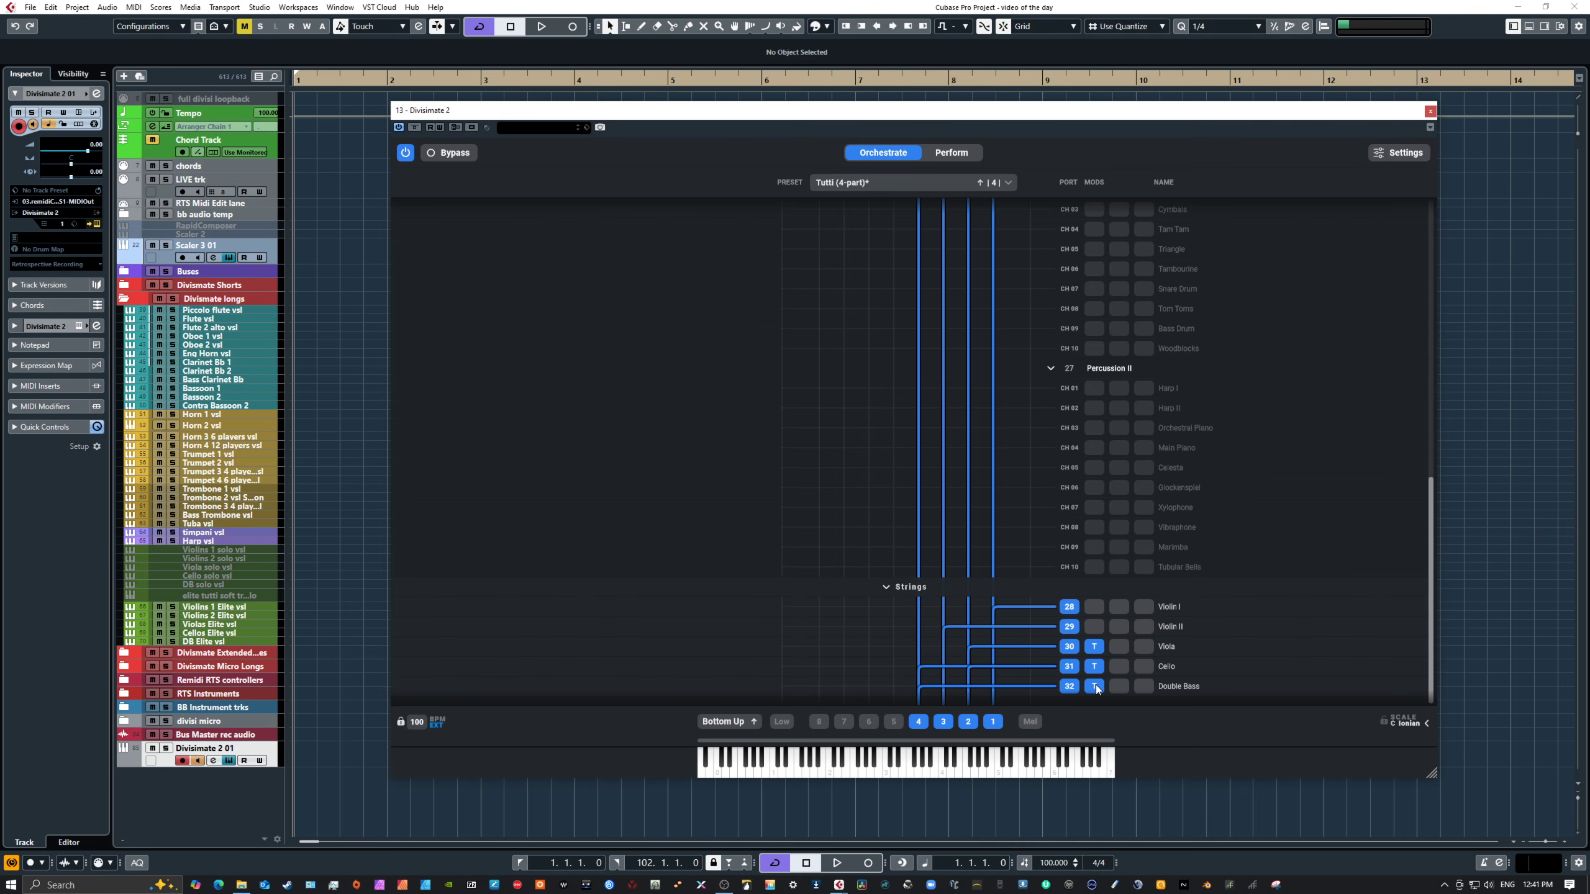
left_click(1095, 684)
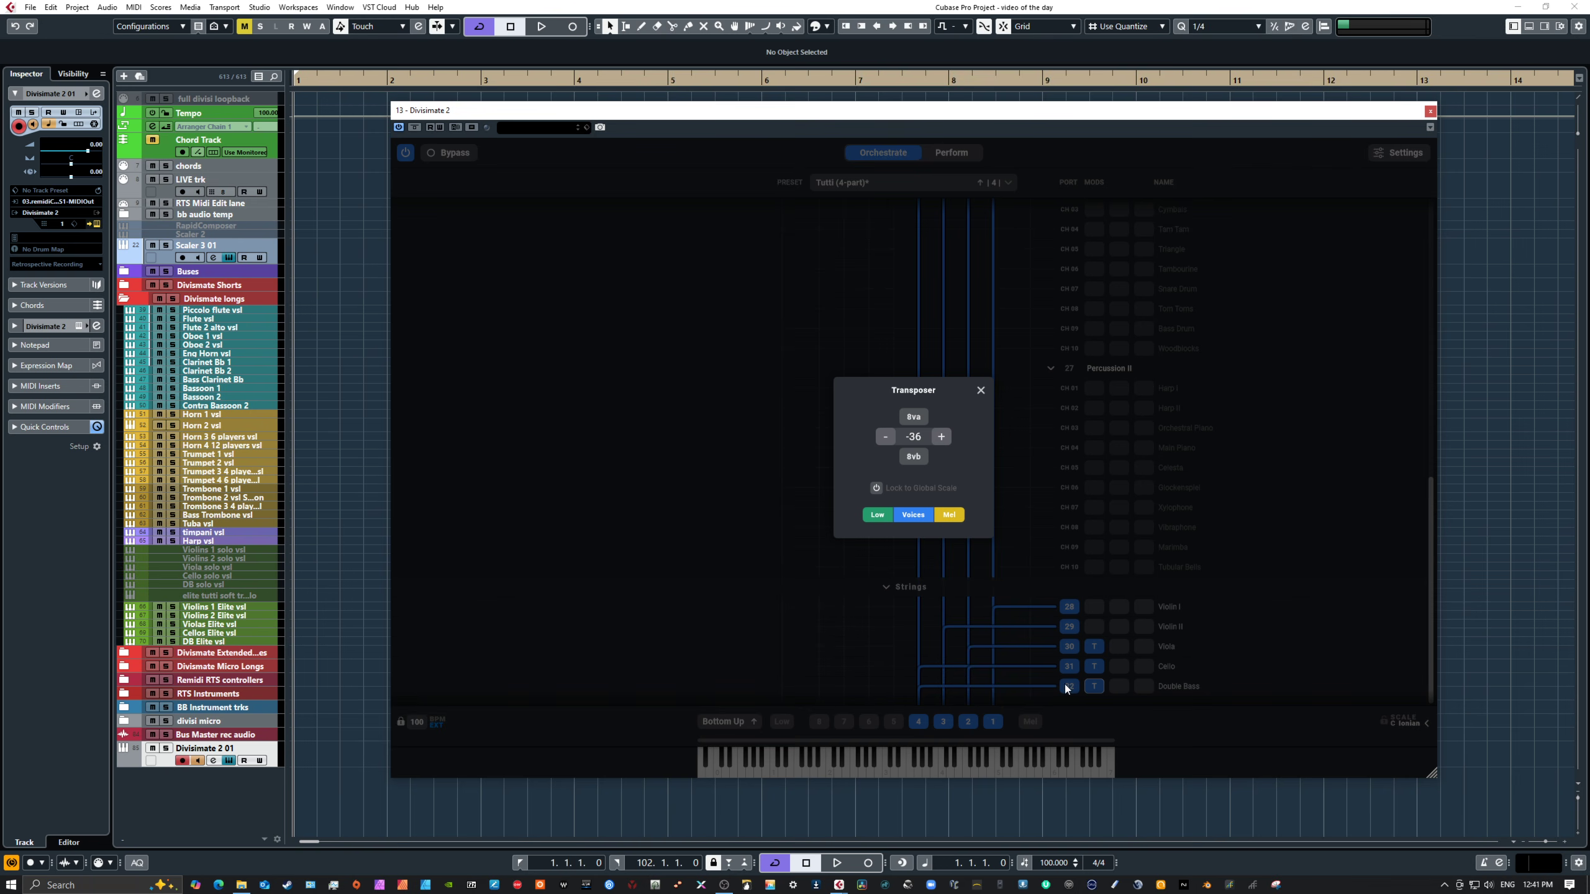
left_click(982, 391)
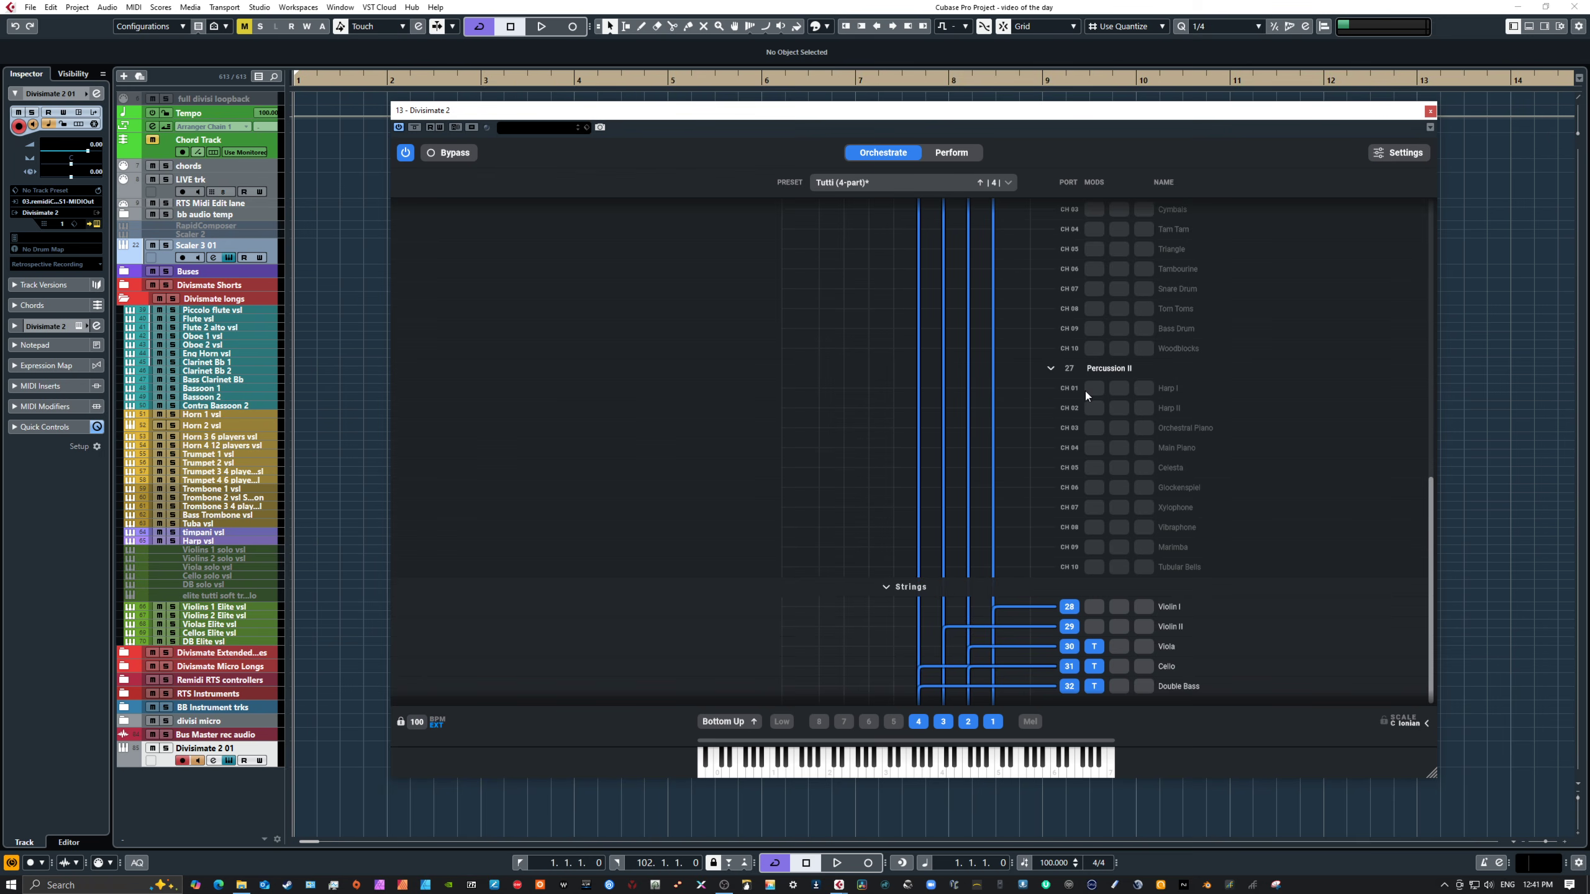
Step: Scroll through the woodwind, brass, percussion and string port routing of the Tutti (4-part) preset
scroll(1085, 390, "up", 10)
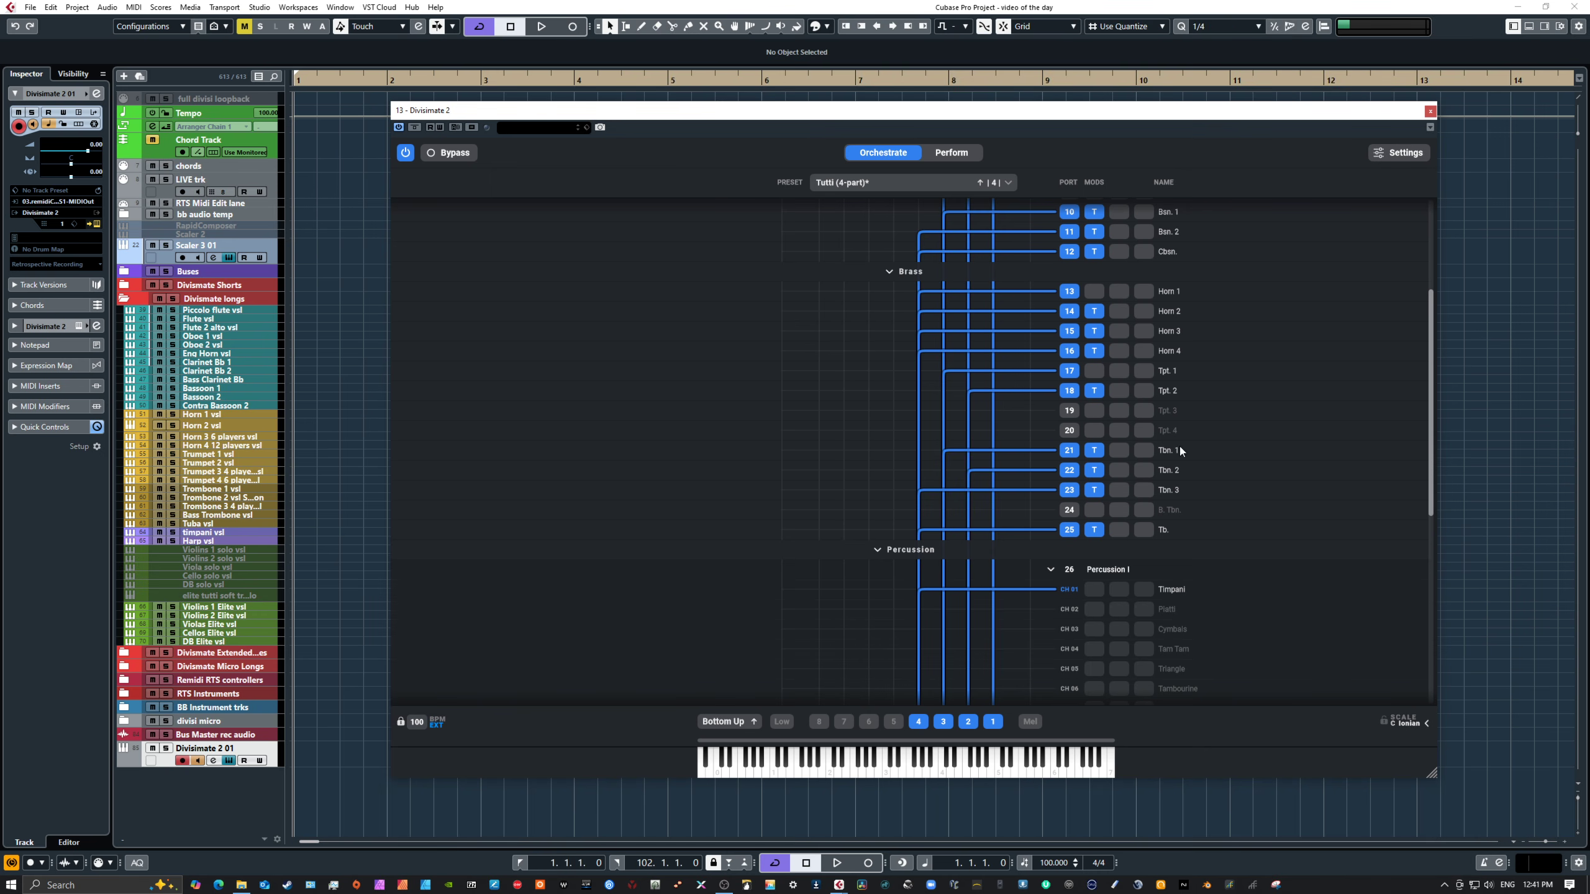
scroll(1169, 291, "up", 4)
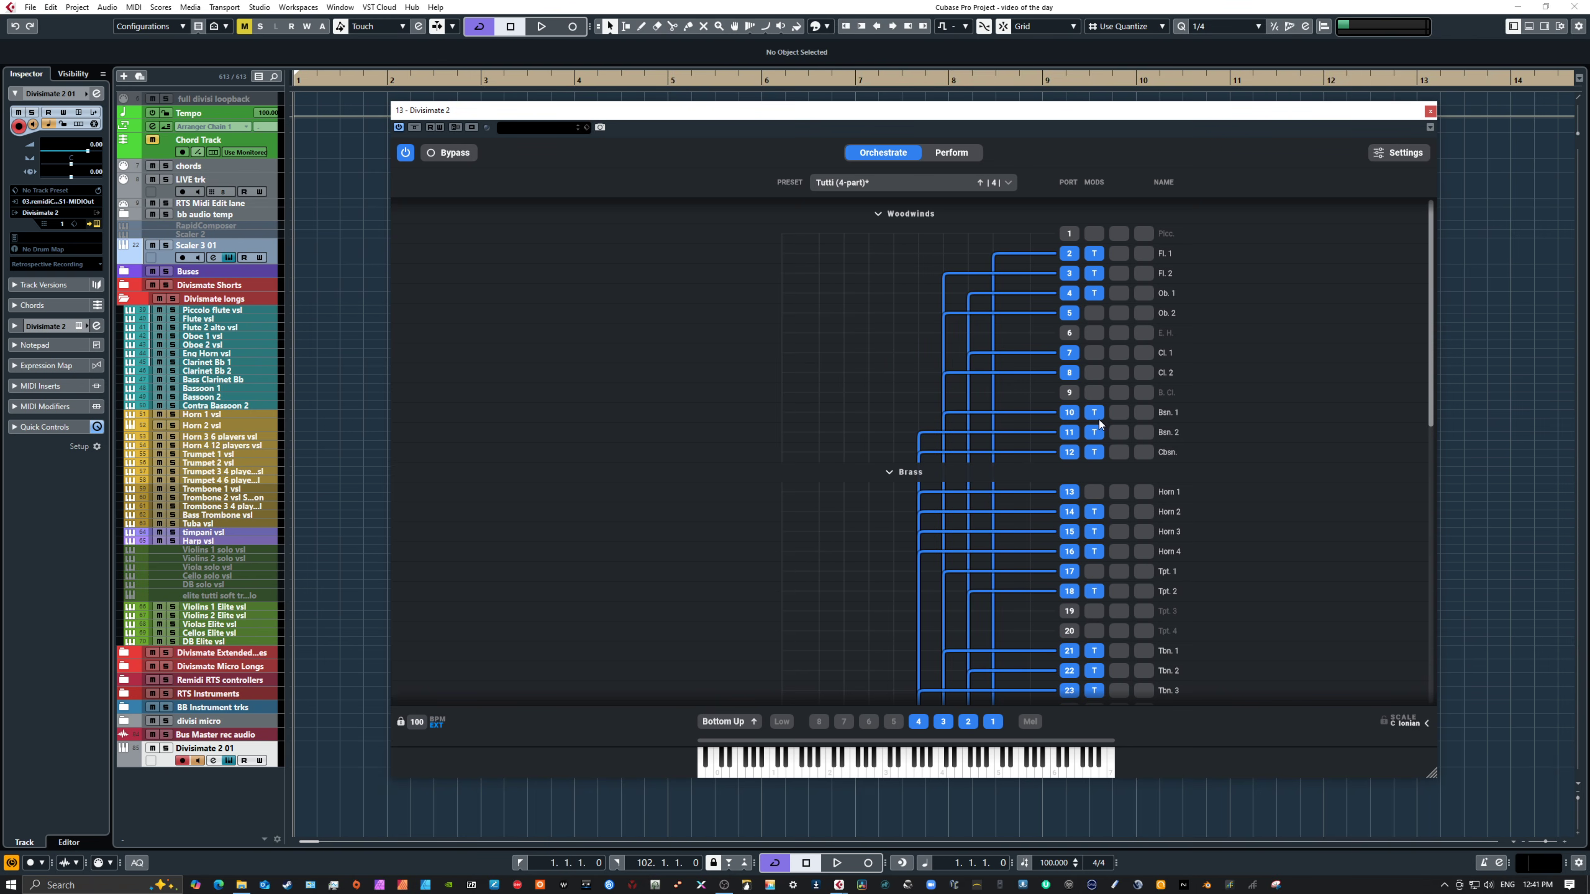
scroll(1097, 528, "down", 3)
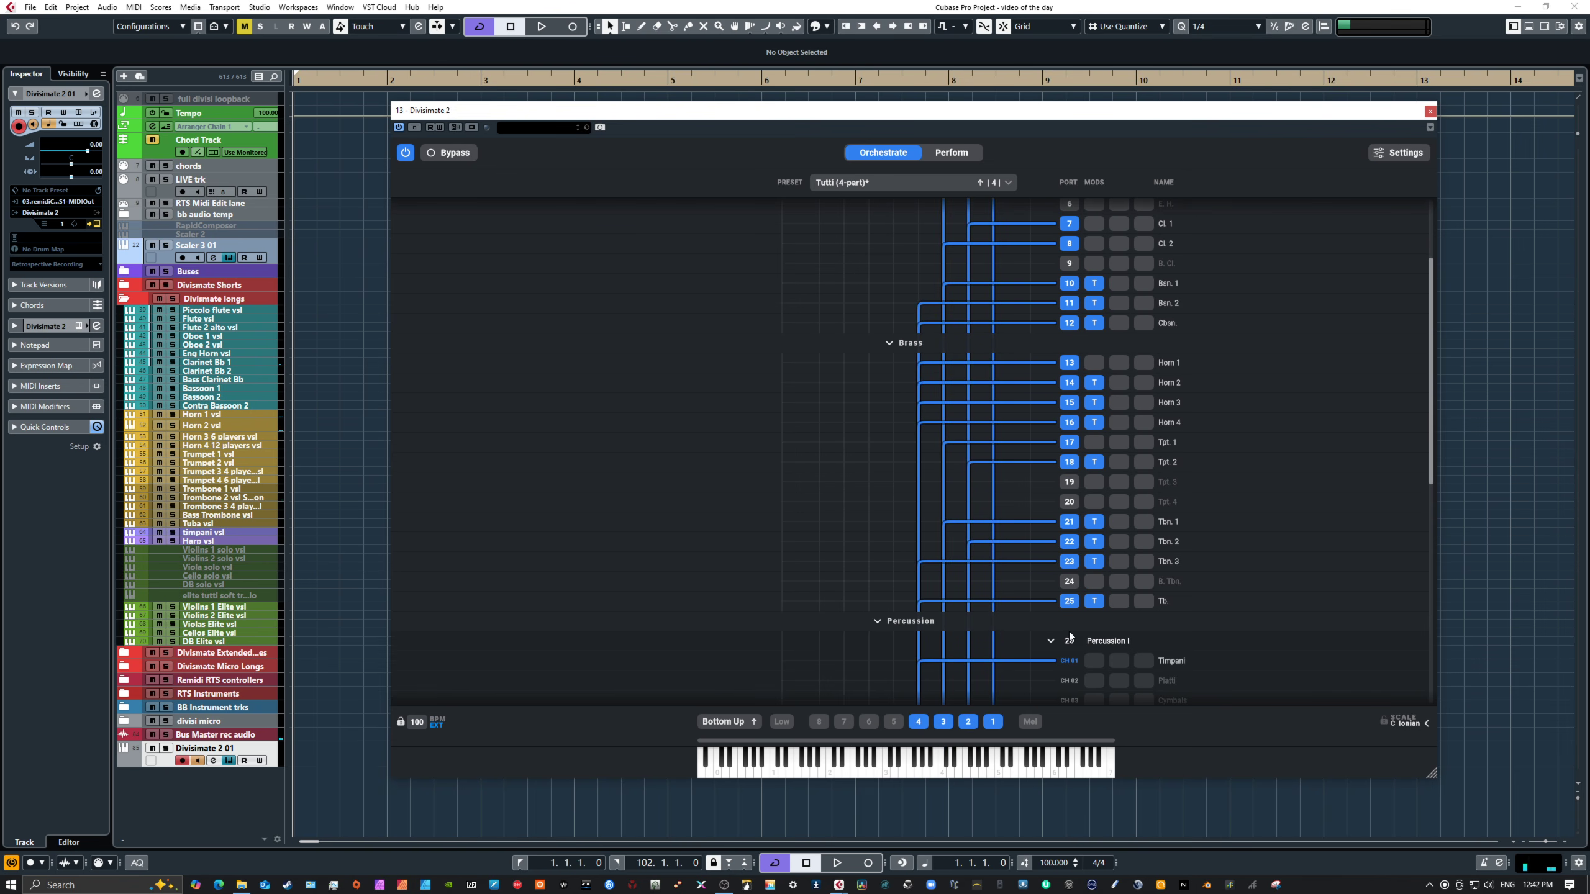
scroll(1233, 467, "down", 8)
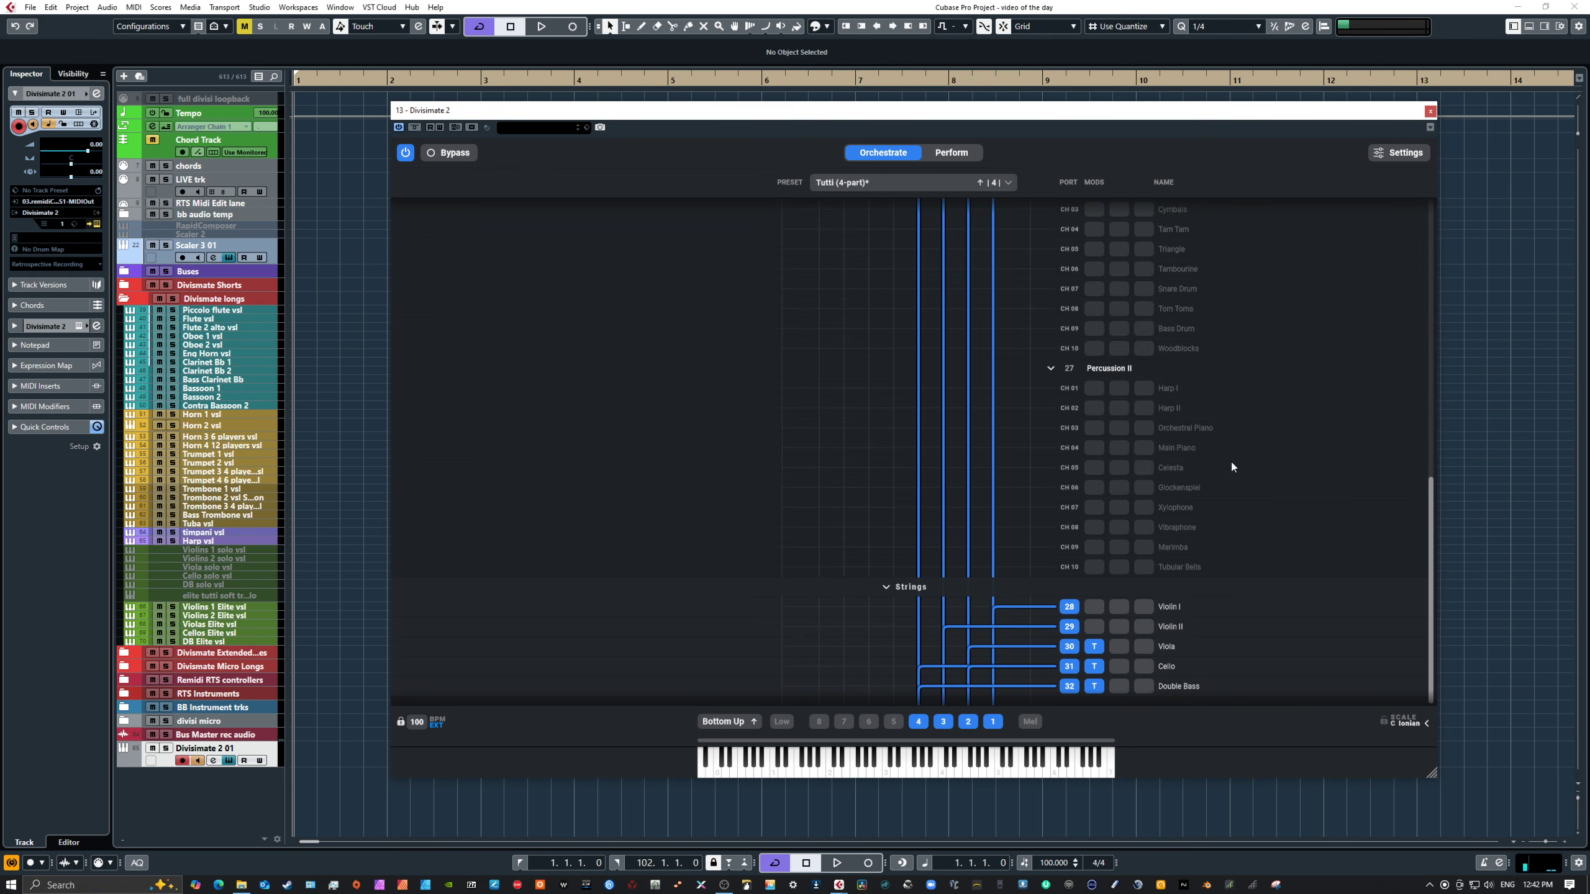
scroll(1227, 473, "up", 3)
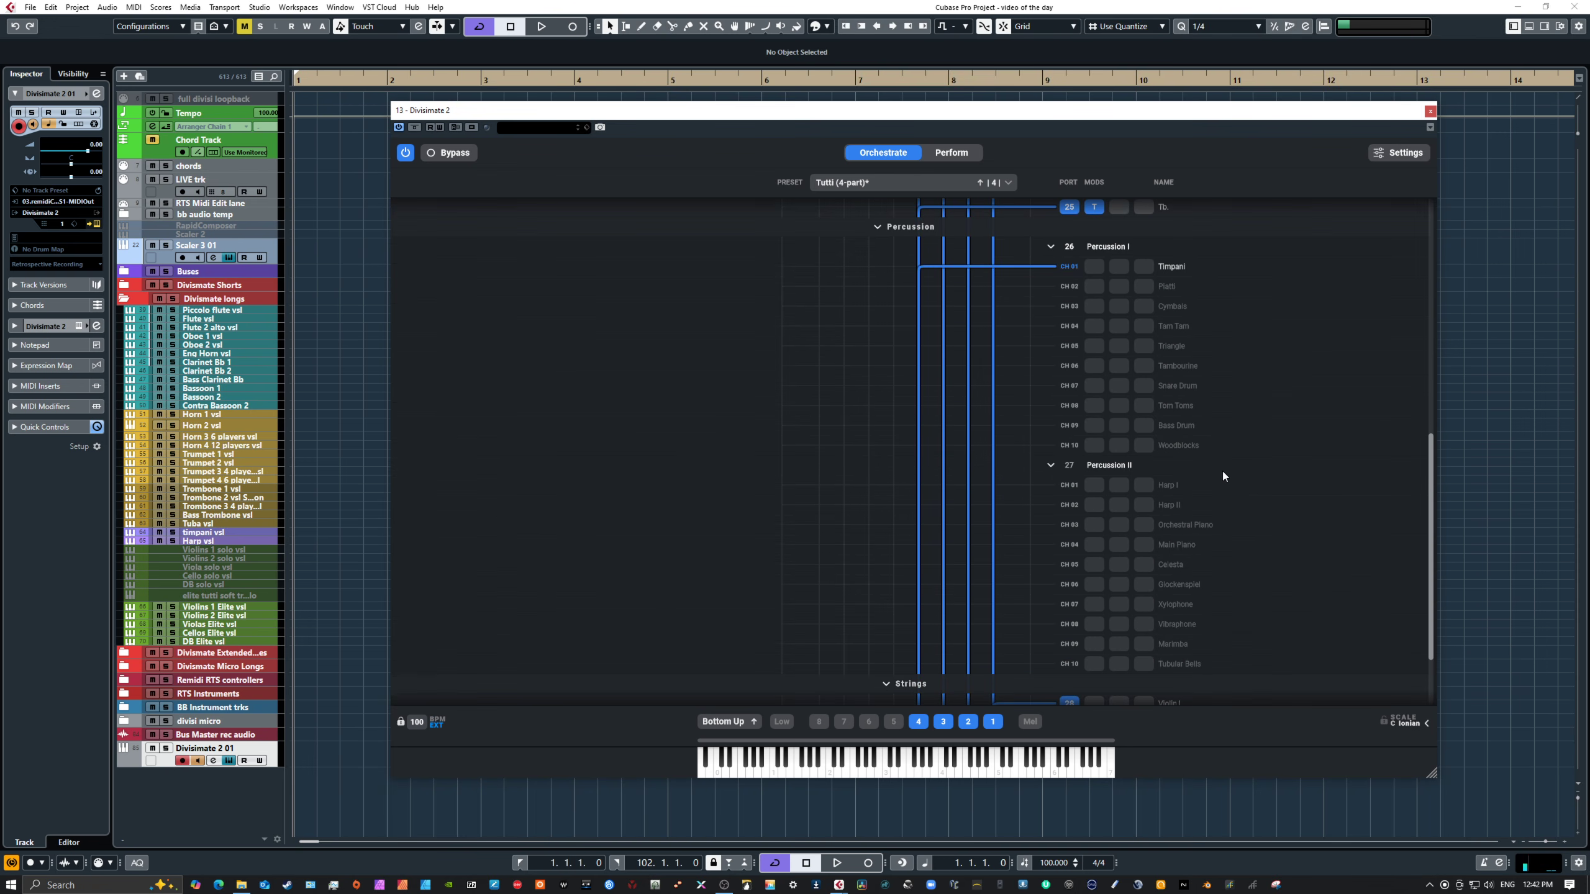
scroll(1223, 476, "down", 3)
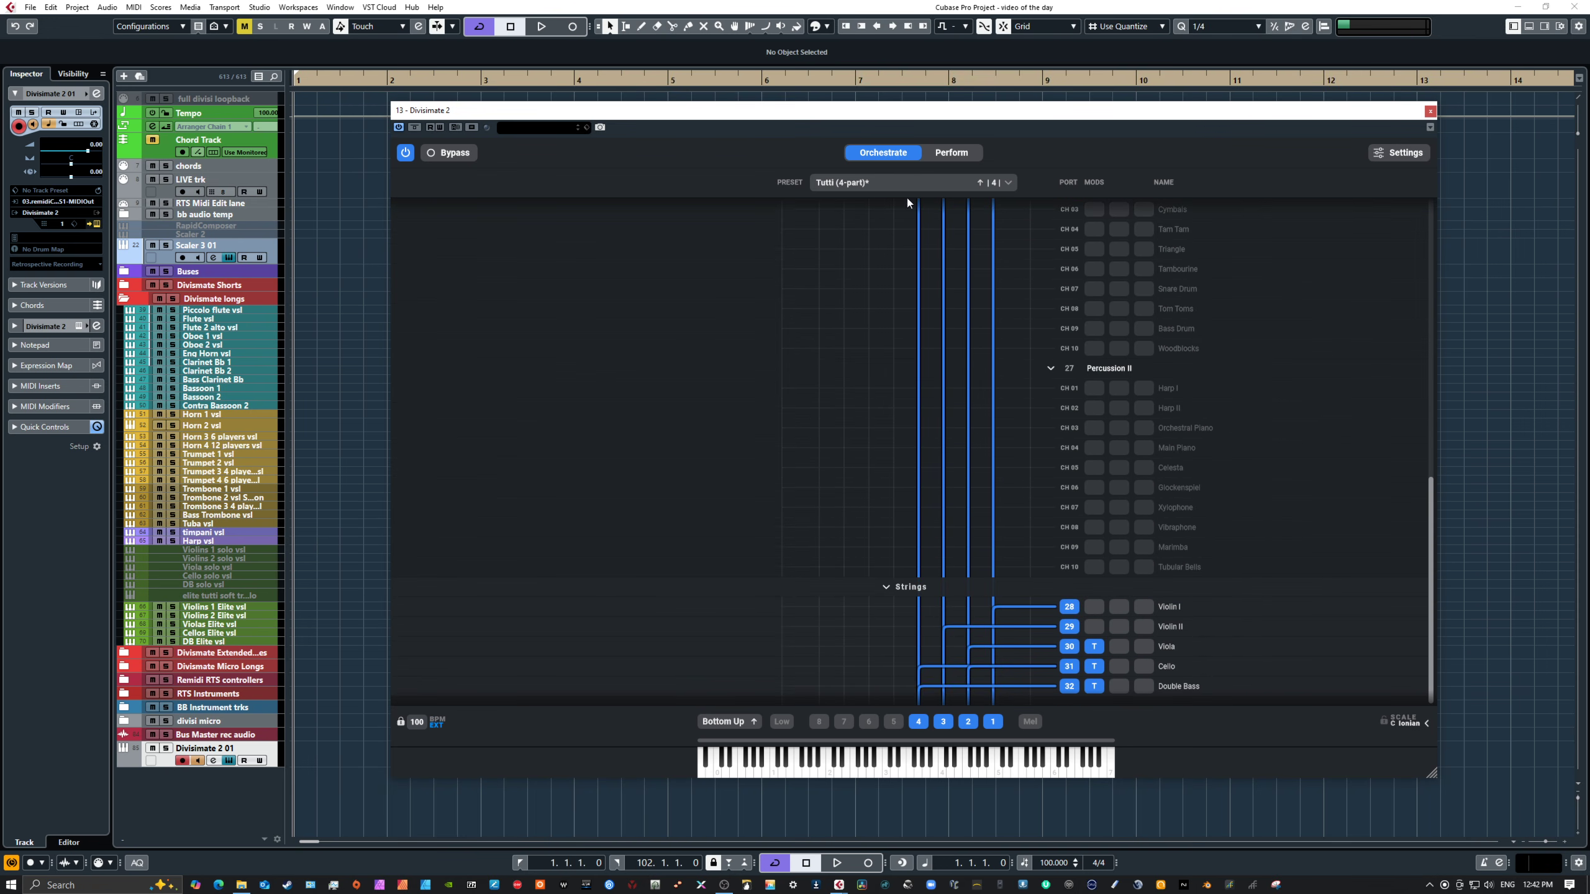
scroll(1195, 459, "up", 12)
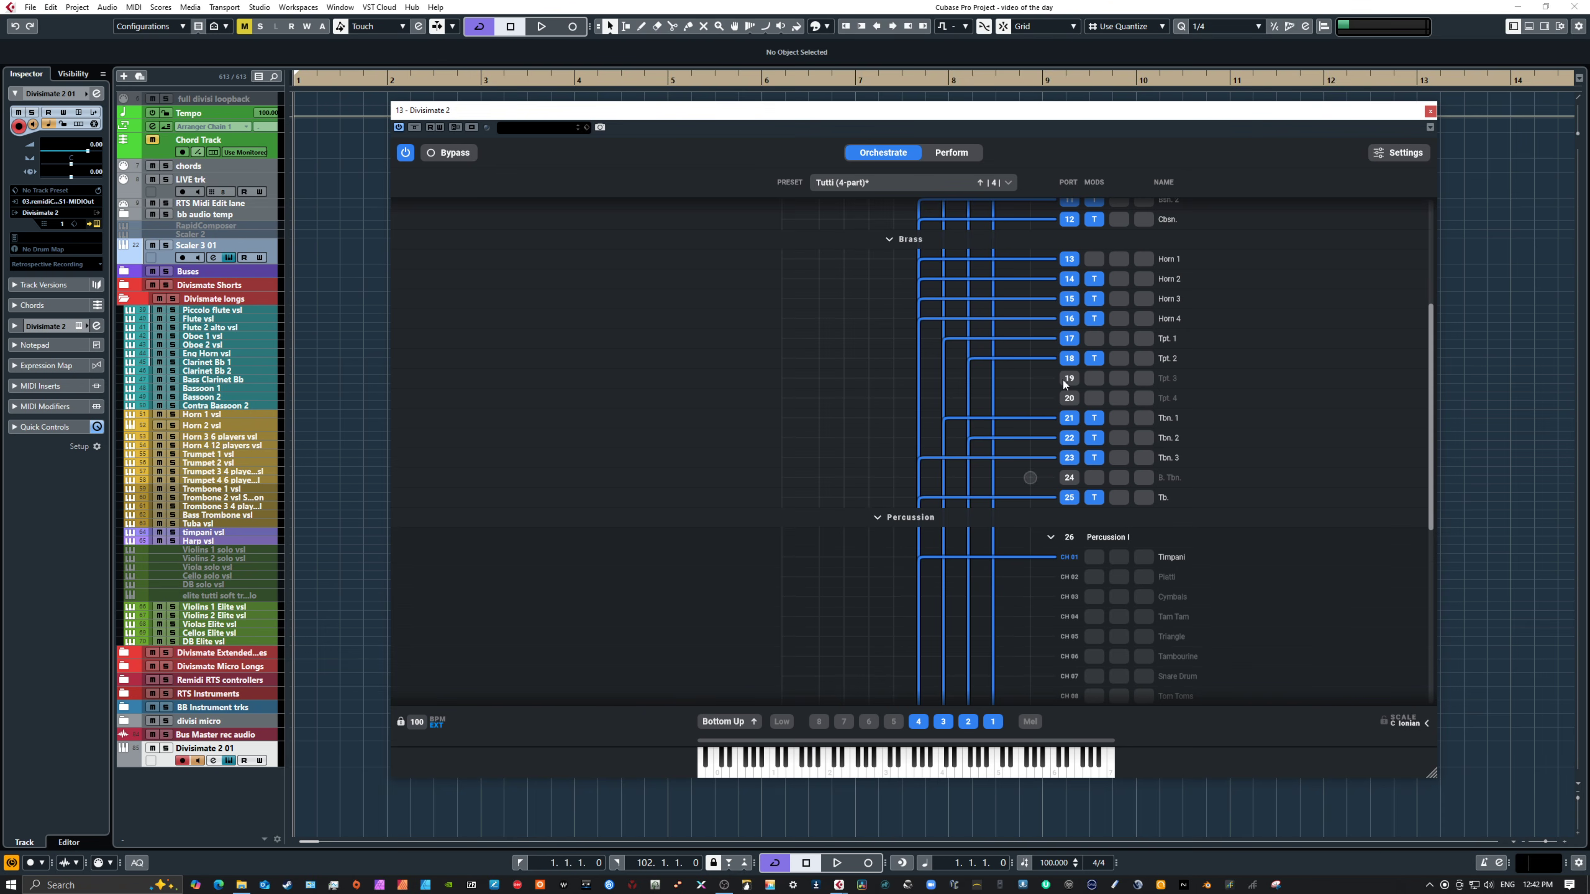
Step: Select the Dramatic Tutti (3-part) pad and open its orchestration routing
left_click(951, 153)
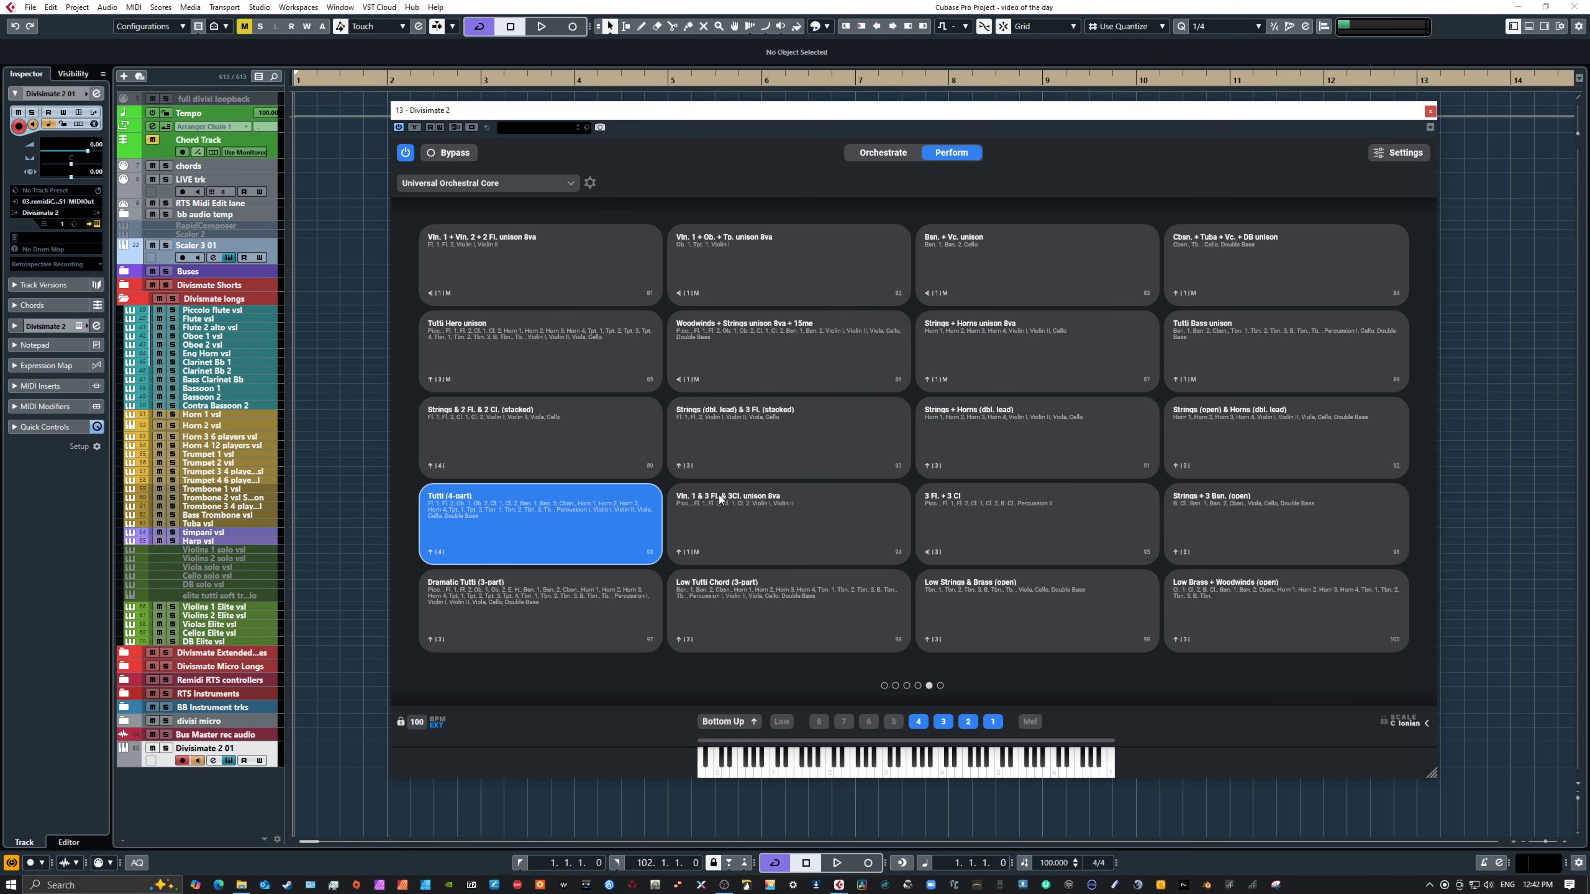
left_click(939, 685)
left_click(929, 686)
left_click(534, 609)
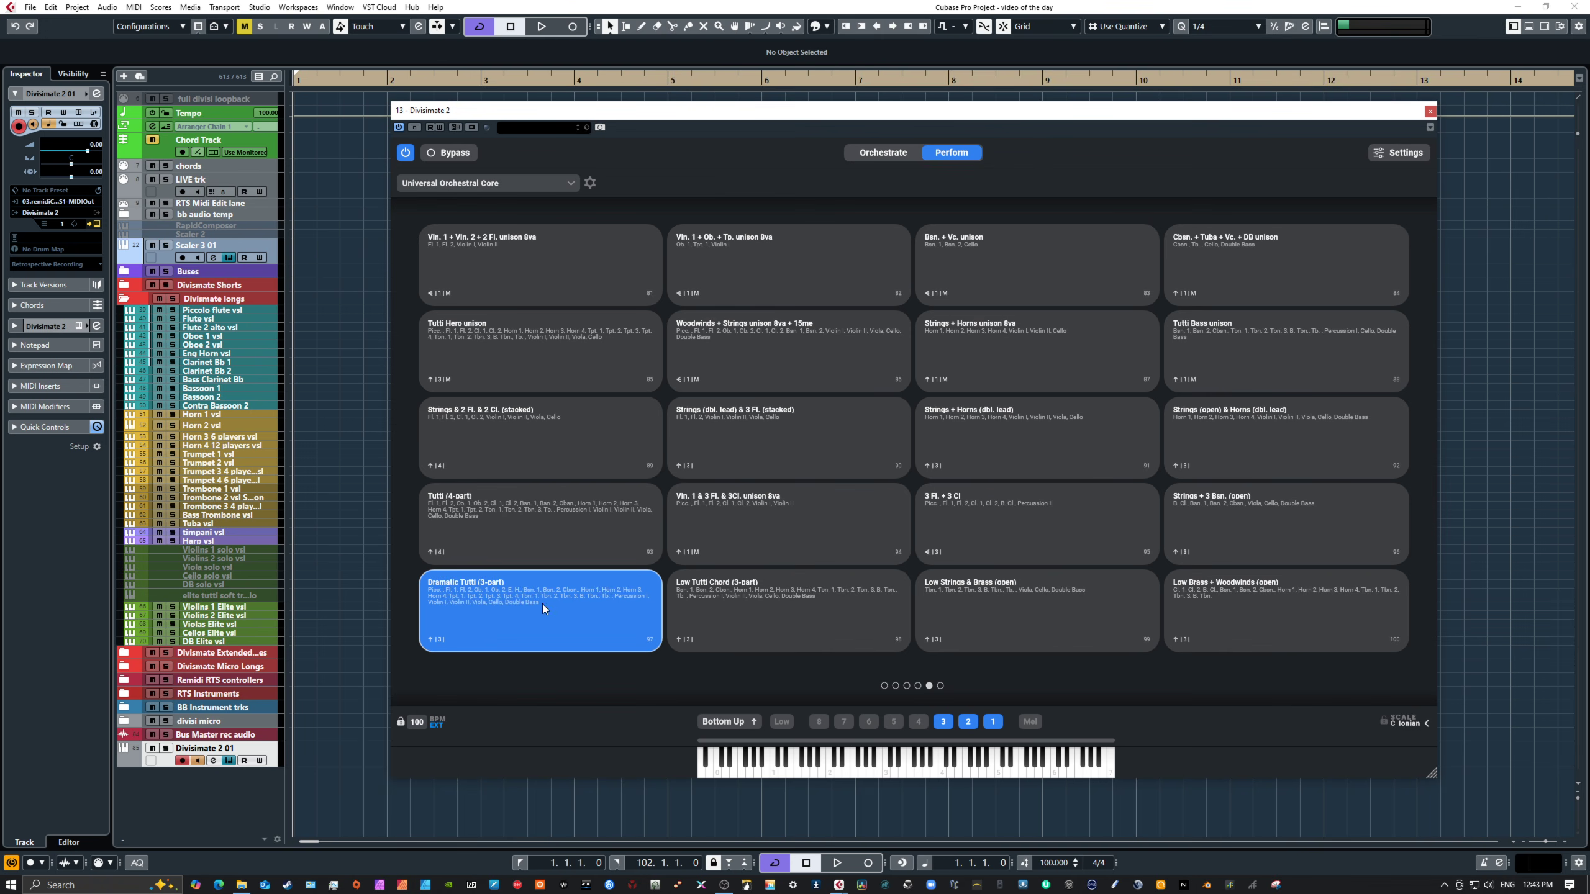
left_click(869, 154)
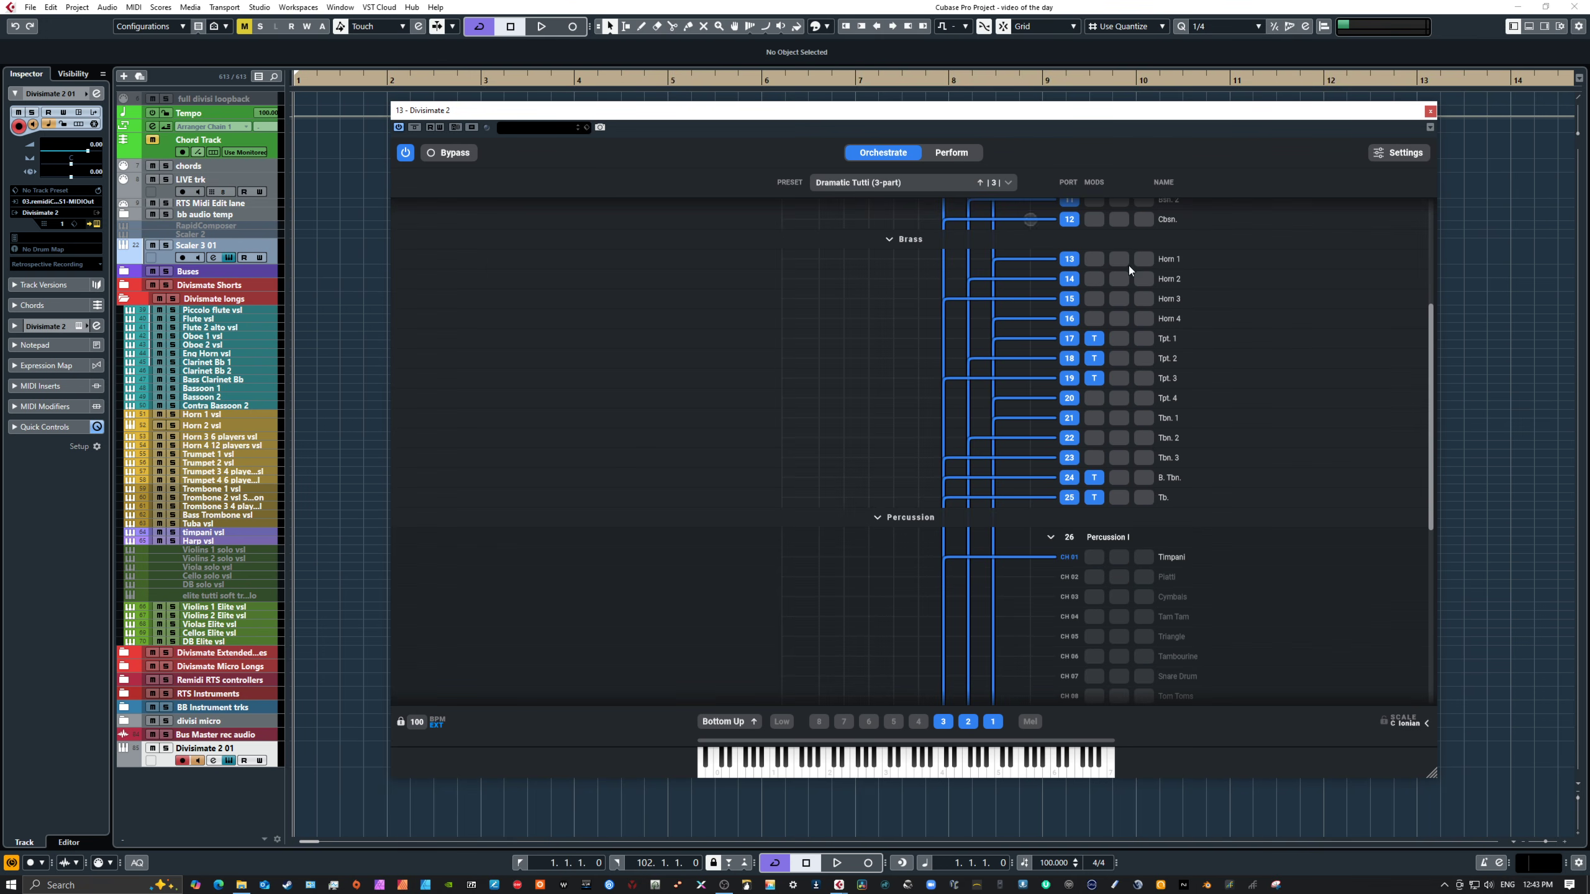
Step: Set the voice distribution mode to Fill Voices
scroll(1248, 381, "down", 5)
scroll(1239, 378, "up", 10)
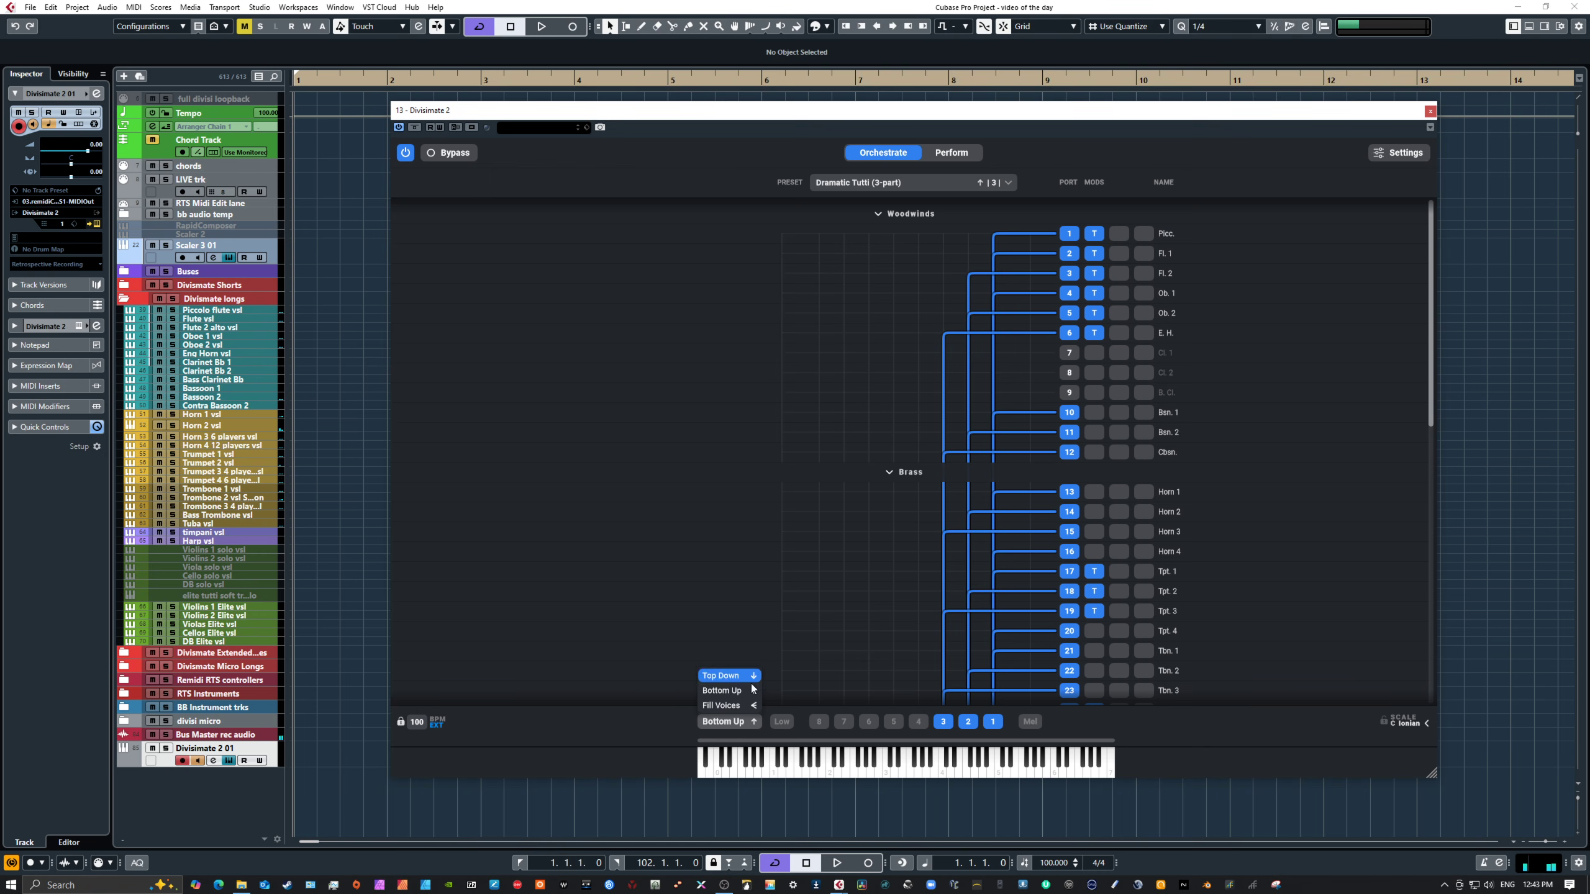
left_click(729, 721)
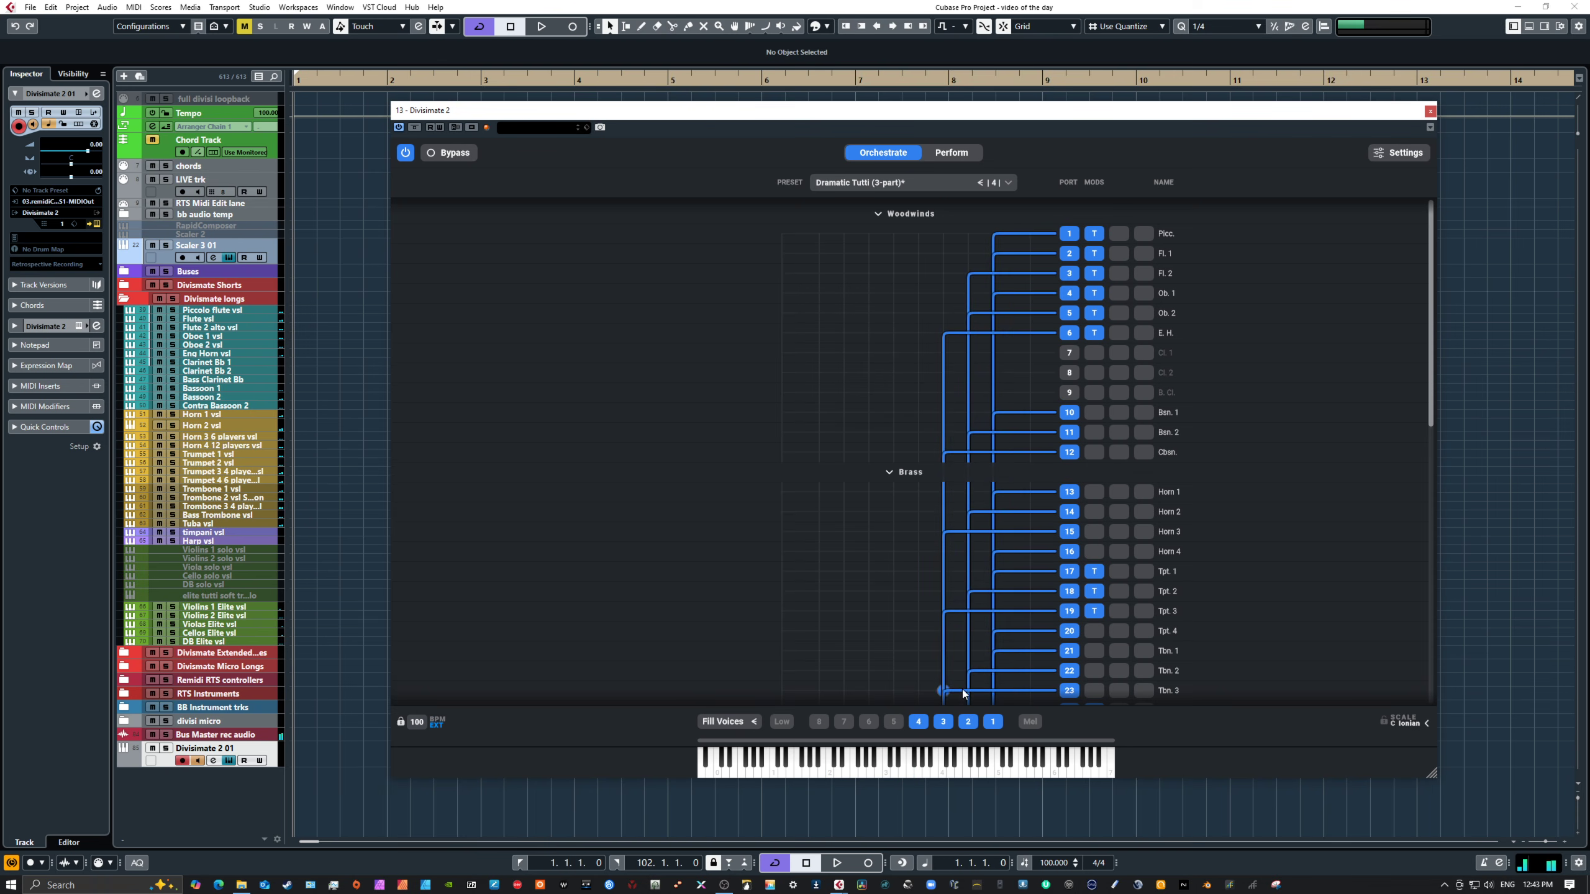
Step: Play notes on the on-screen keyboard to audition the Dramatic Tutti preset with Fill Voices
scroll(963, 688, "down", 12)
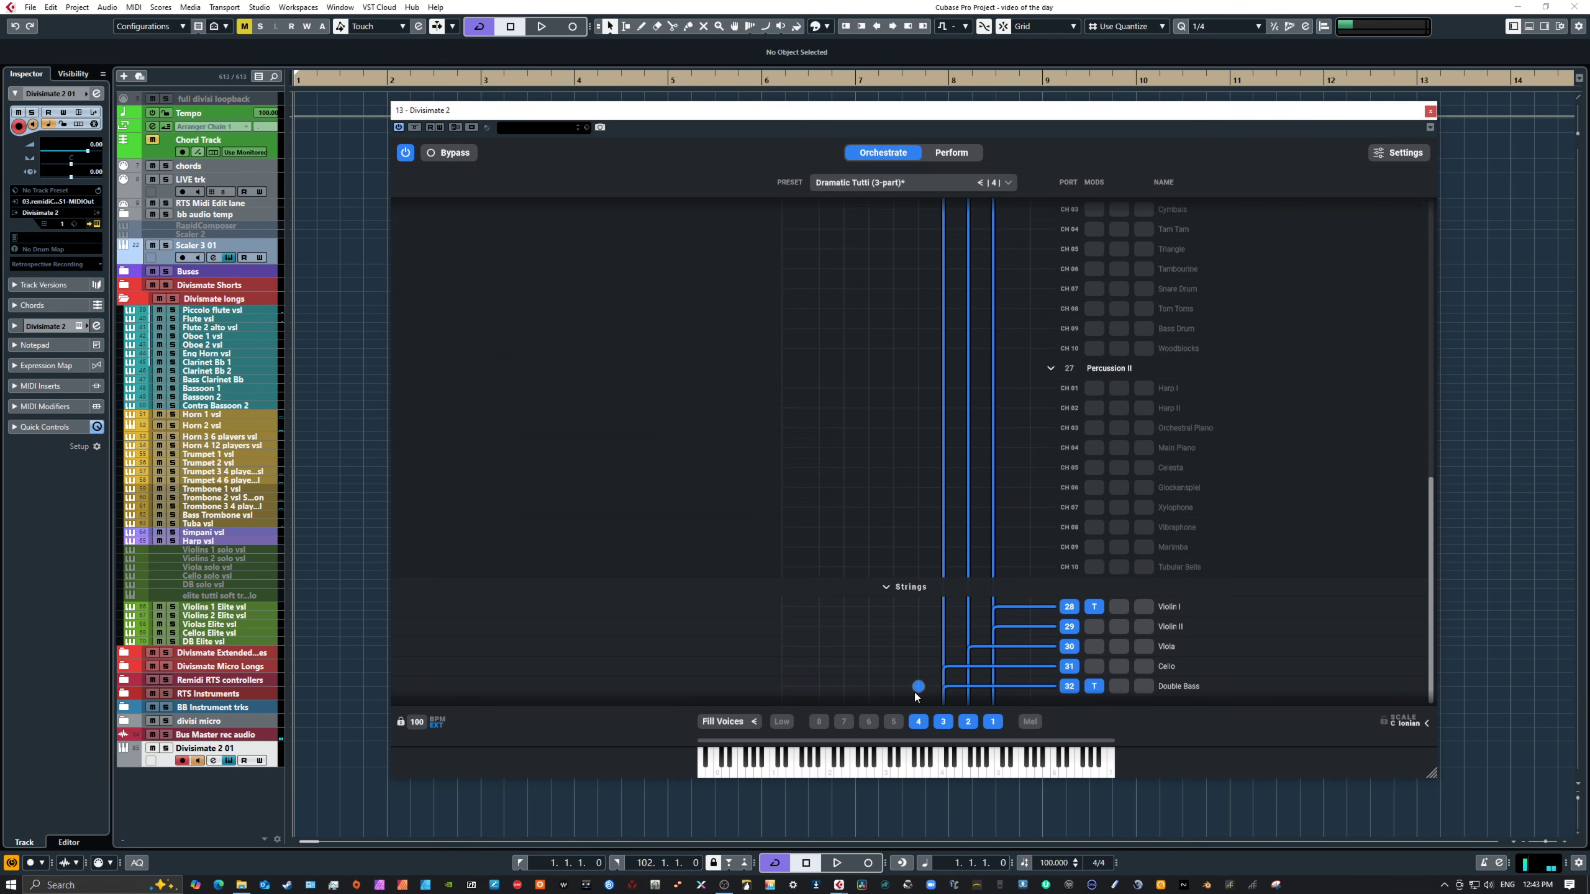
scroll(942, 663, "up", 5)
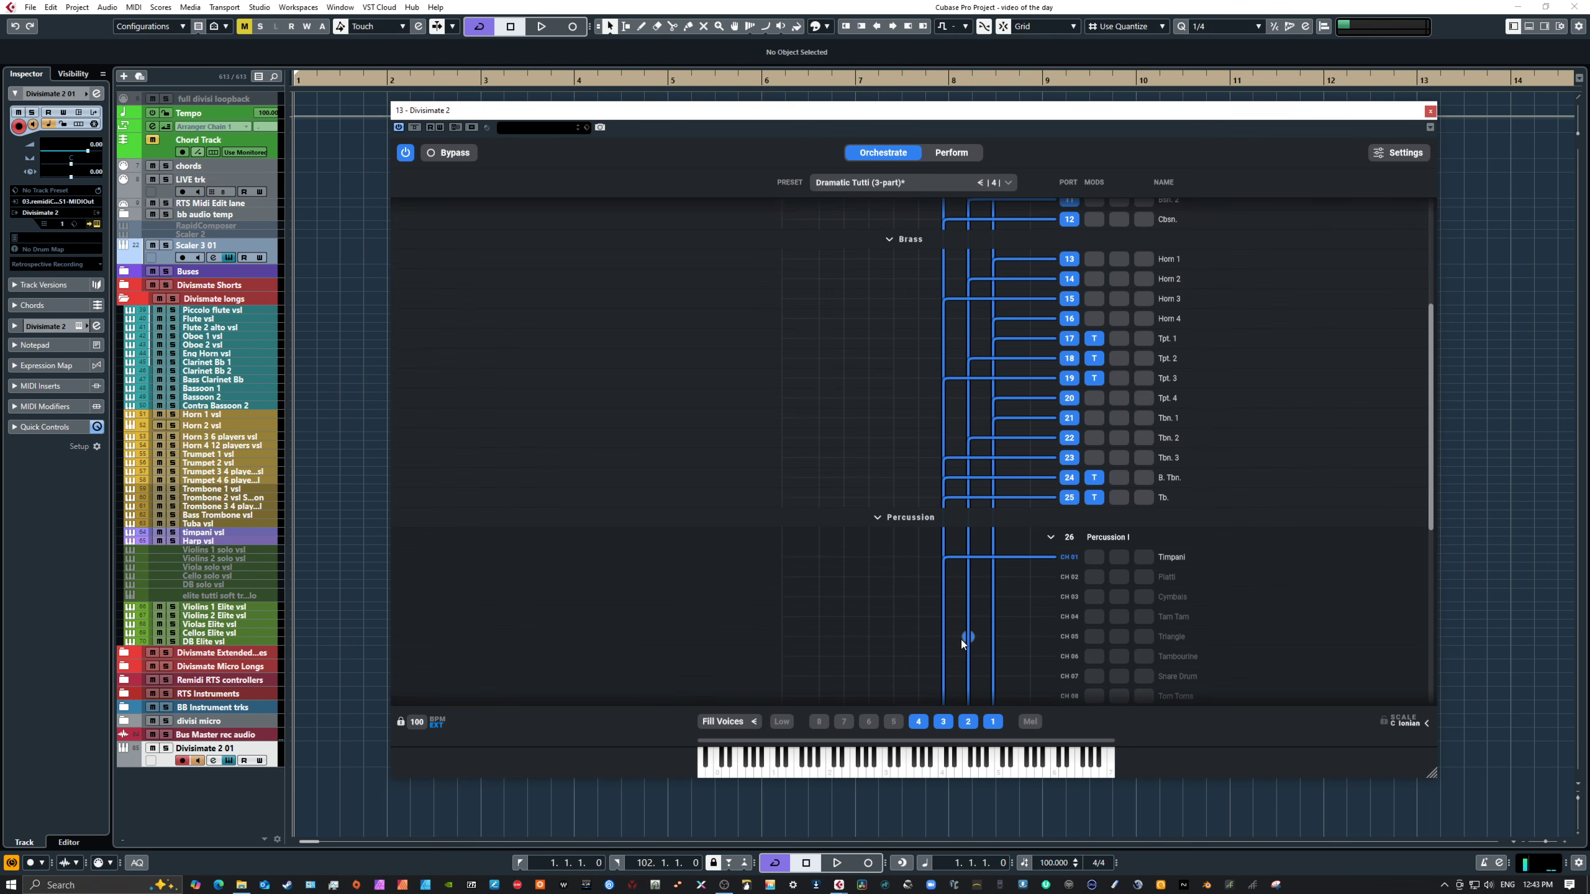
left_click(912, 495)
left_click(798, 770)
left_click_drag(955, 768, 937, 771)
left_click(834, 761)
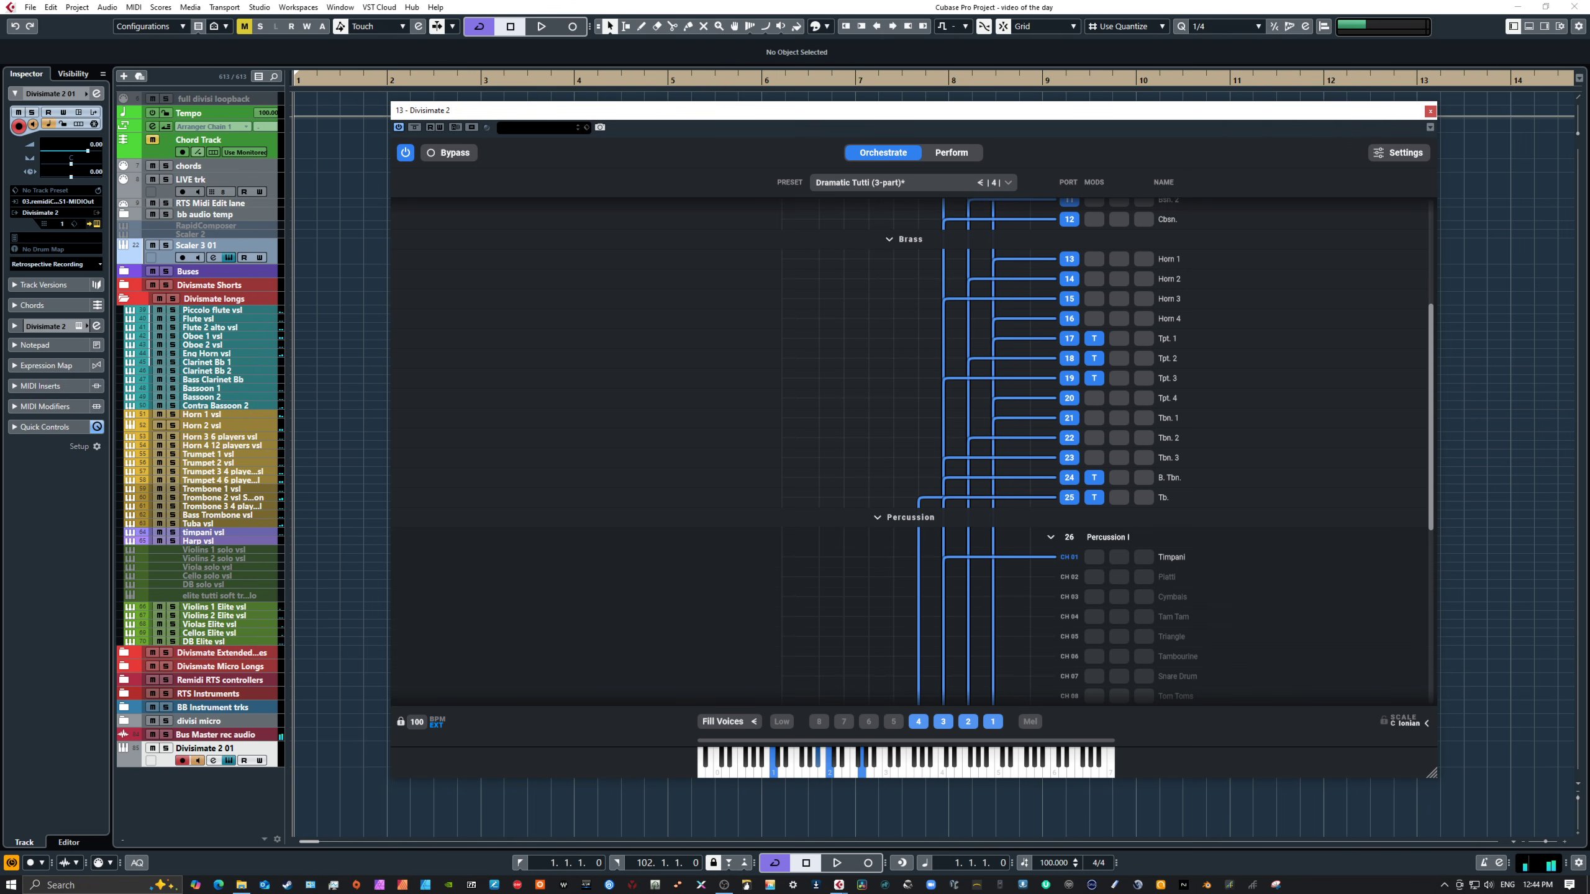
Step: Inspect the Transposer settings on the trumpet, bass trombone and tuba ports
scroll(1223, 509, "down", 6)
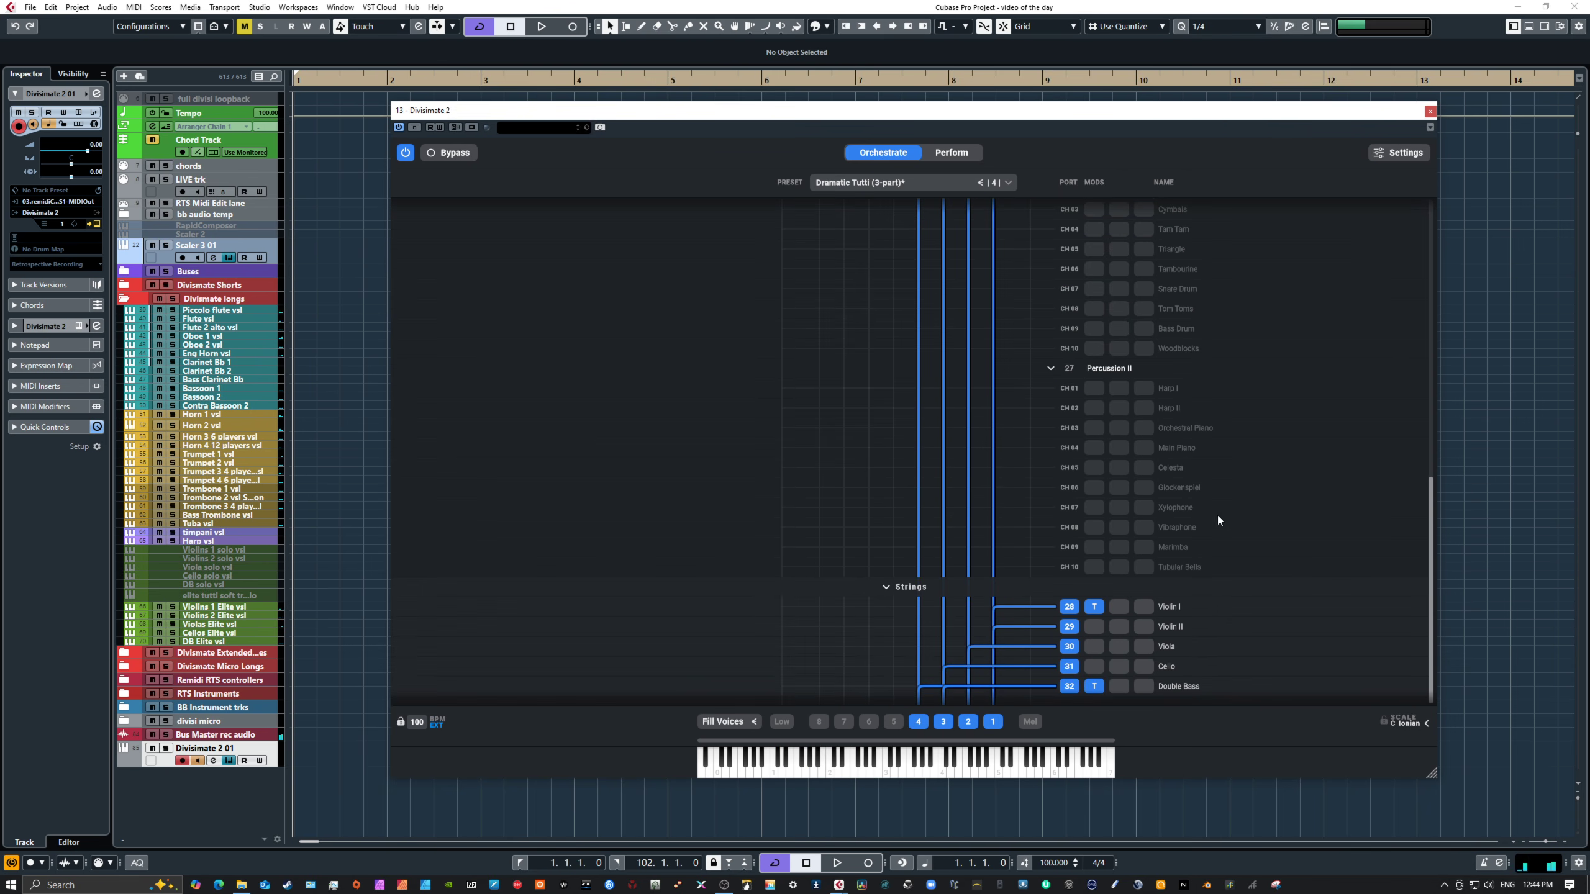
scroll(1151, 598, "up", 6)
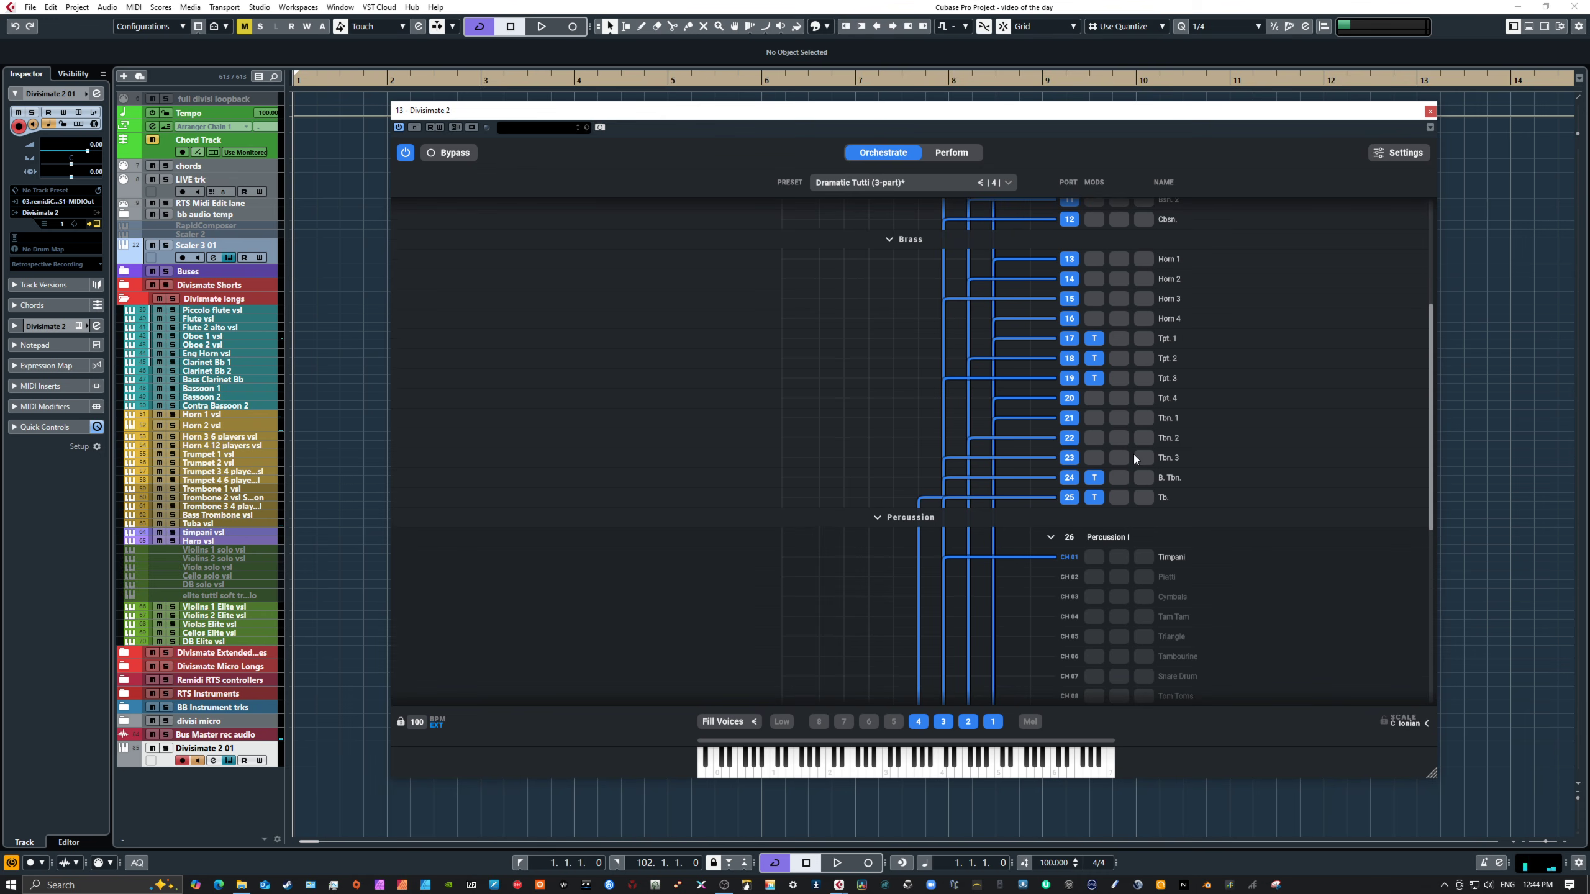
left_click(1094, 379)
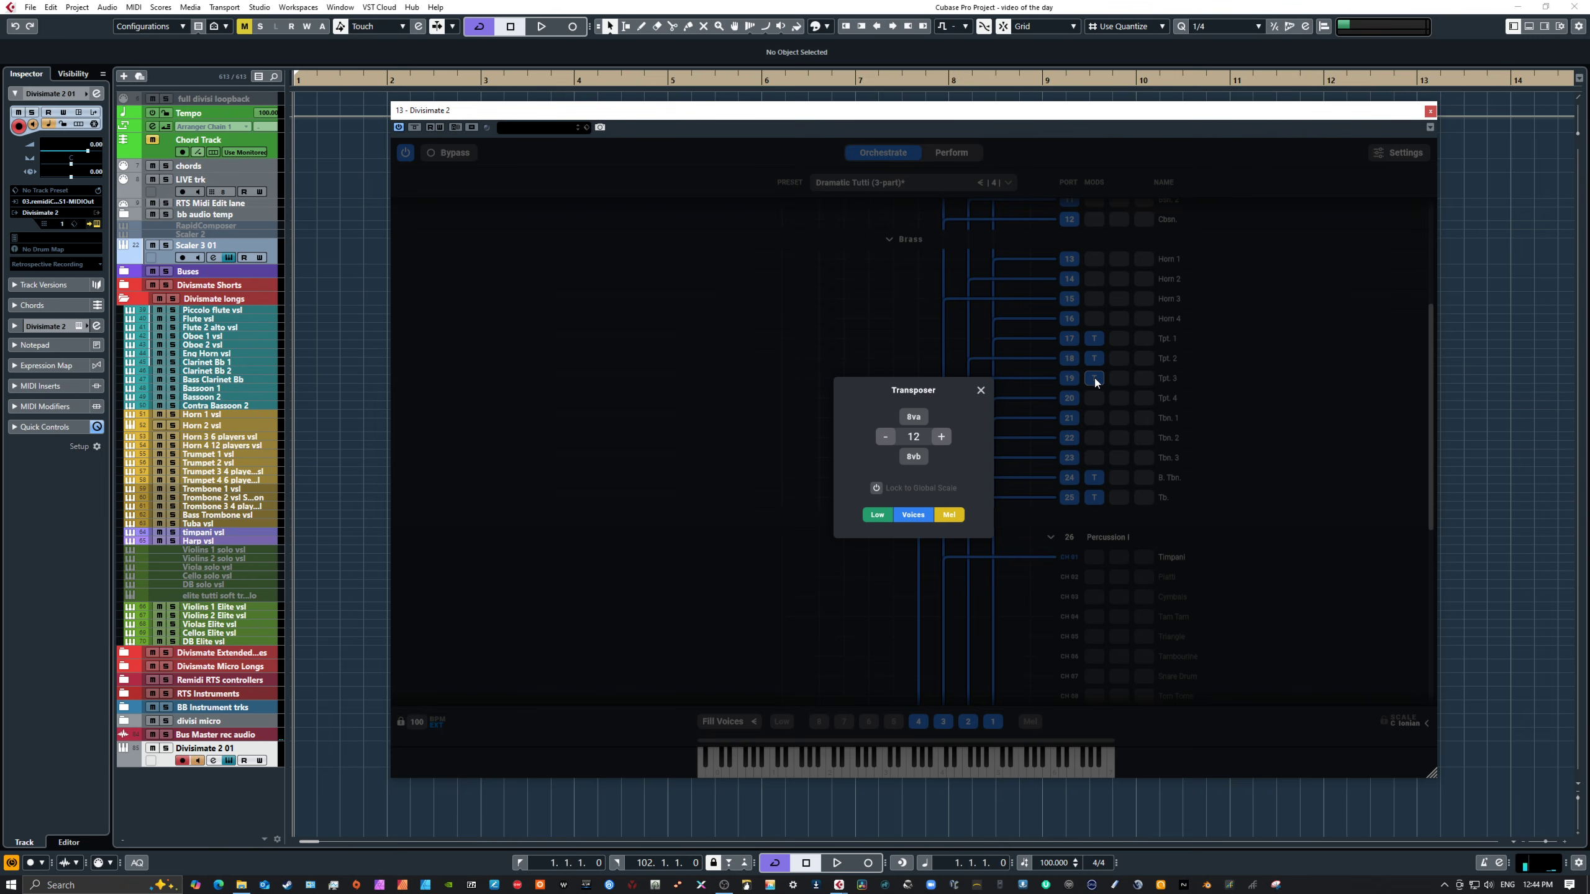
left_click(1093, 357)
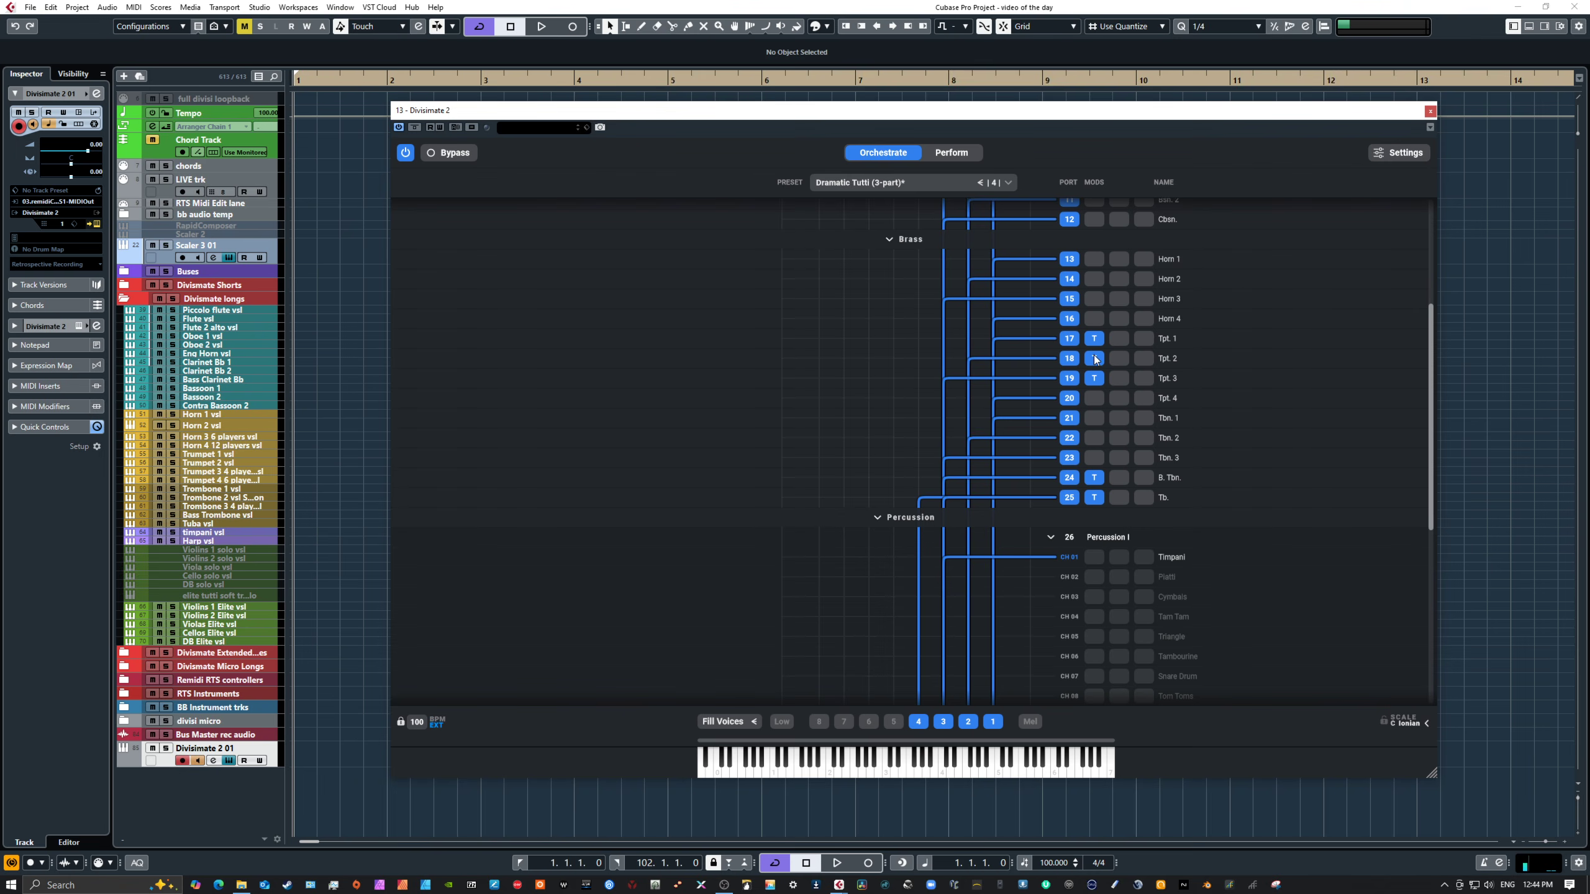
left_click(1093, 339)
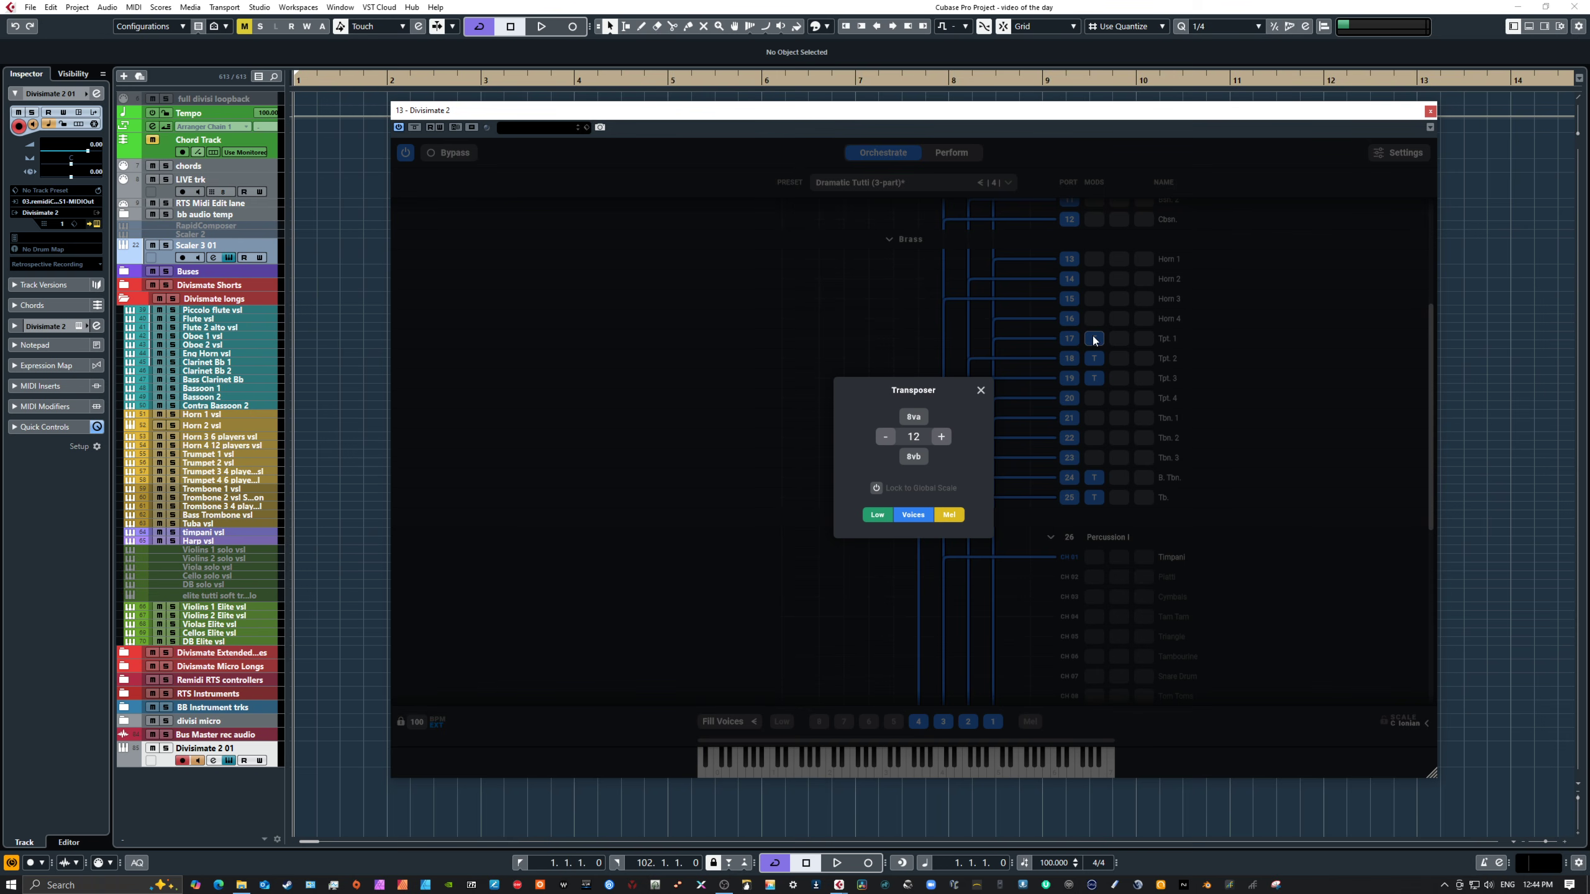
left_click(1099, 475)
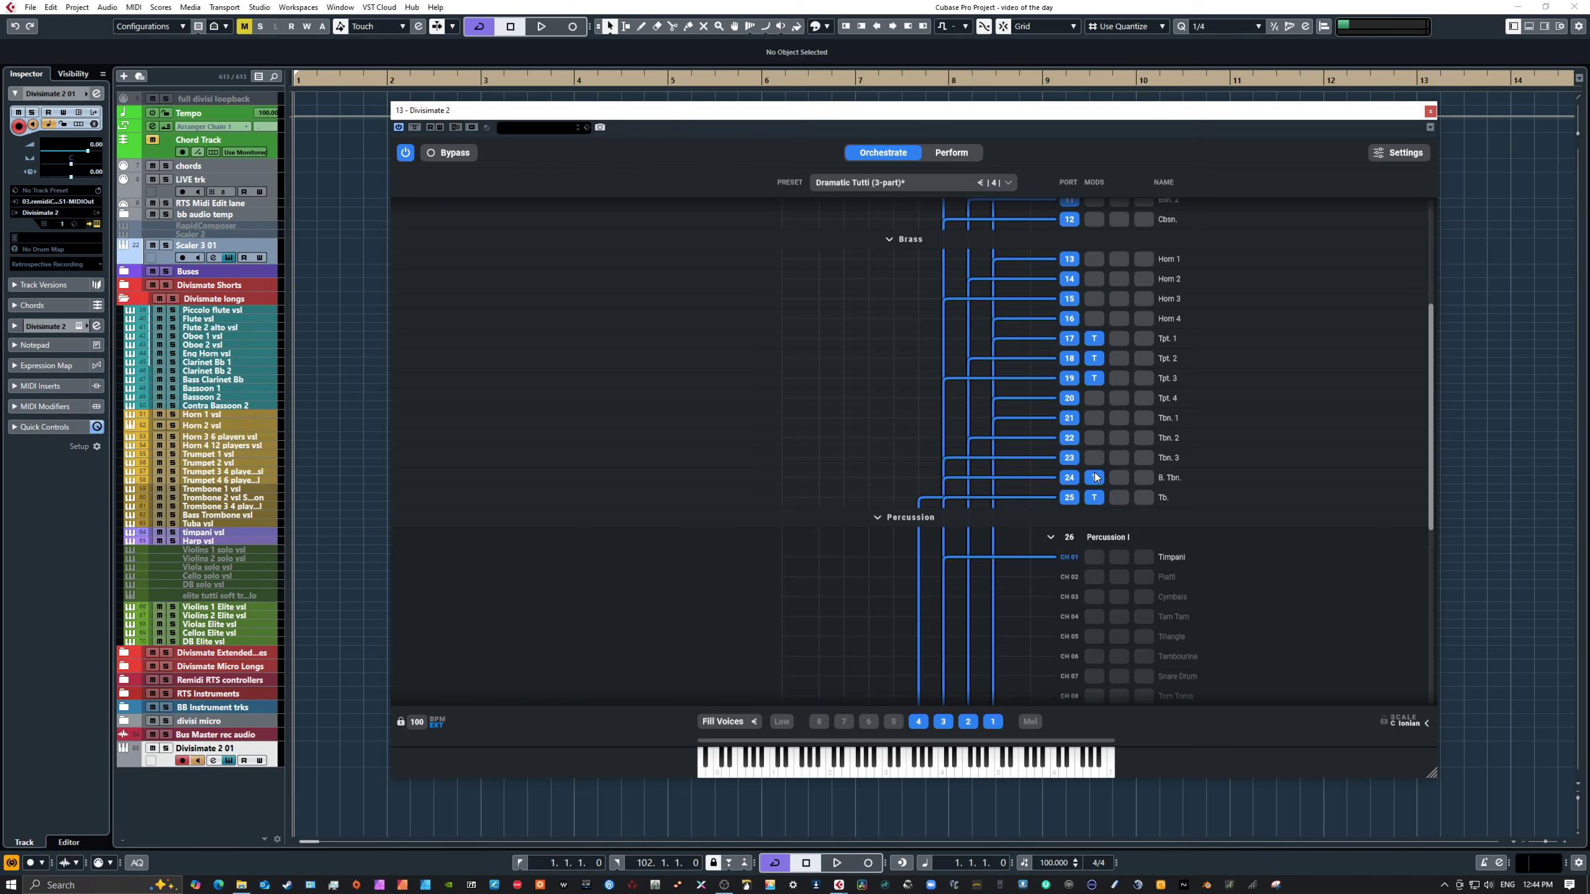
left_click(1097, 478)
left_click(1095, 496)
left_click(1095, 497)
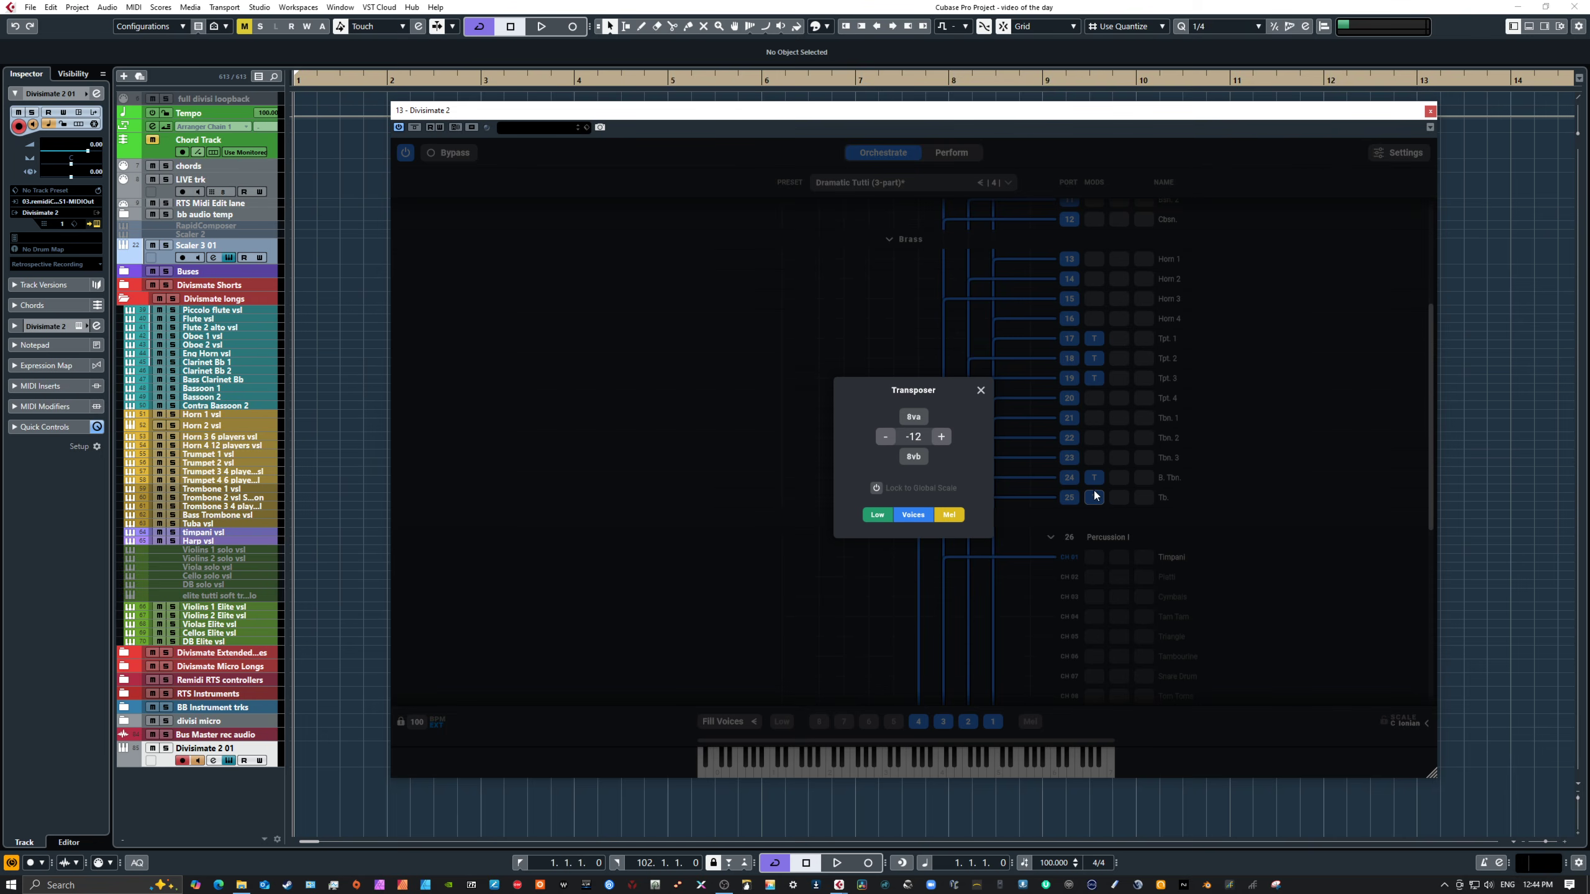
left_click(1259, 427)
Step: Inspect the Transposer settings on the flute, oboe and English horn ports
scroll(1256, 408, "up", 4)
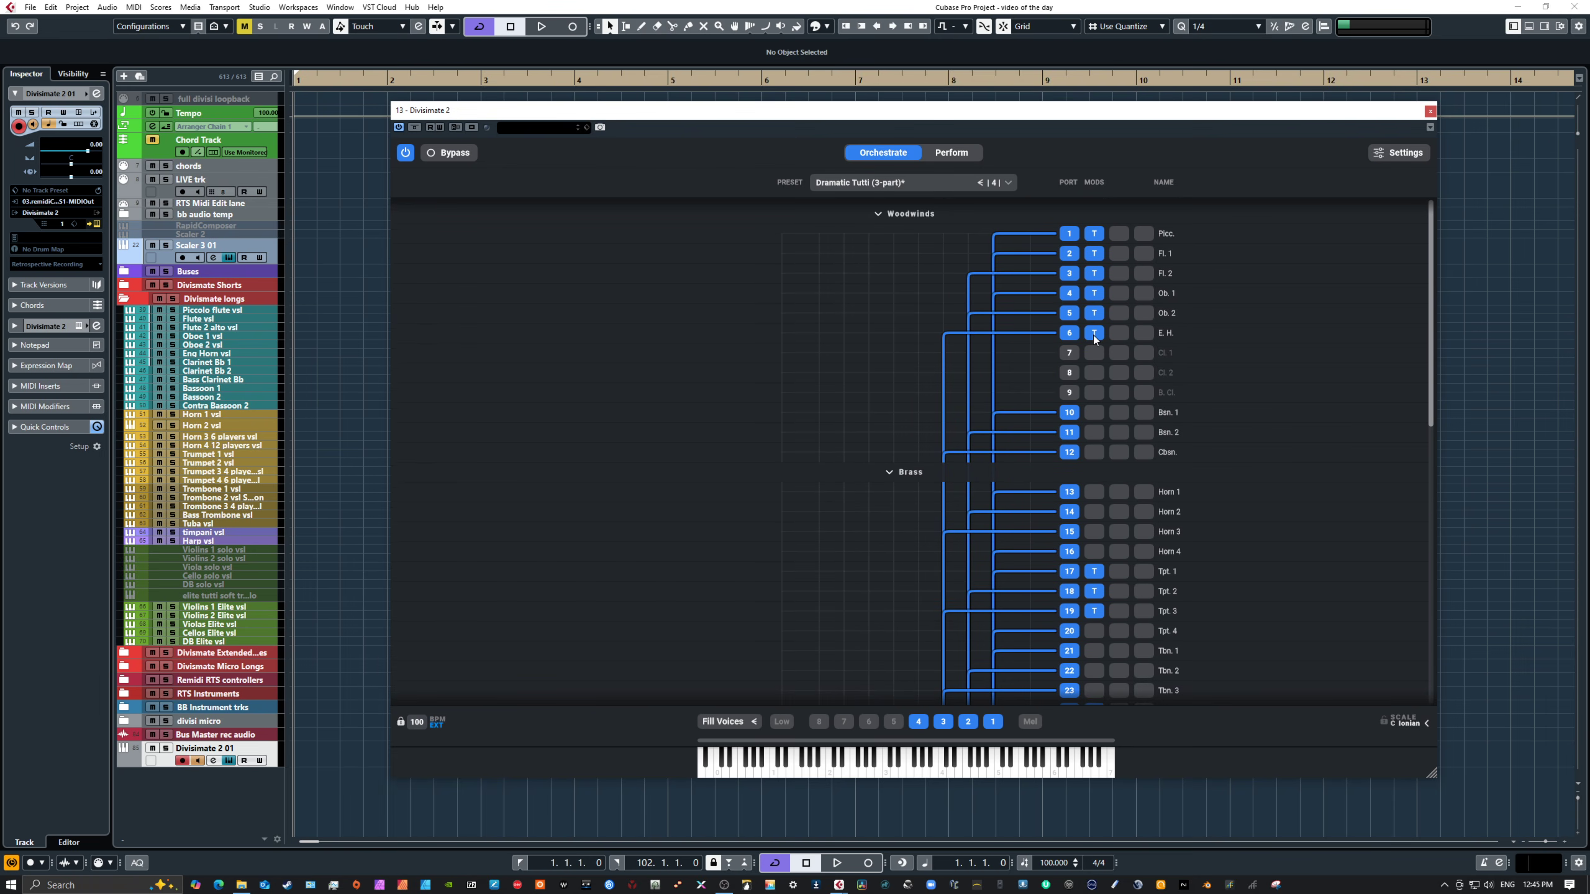
left_click(1093, 335)
left_click(1093, 336)
left_click(1094, 314)
left_click(1094, 314)
left_click(1094, 294)
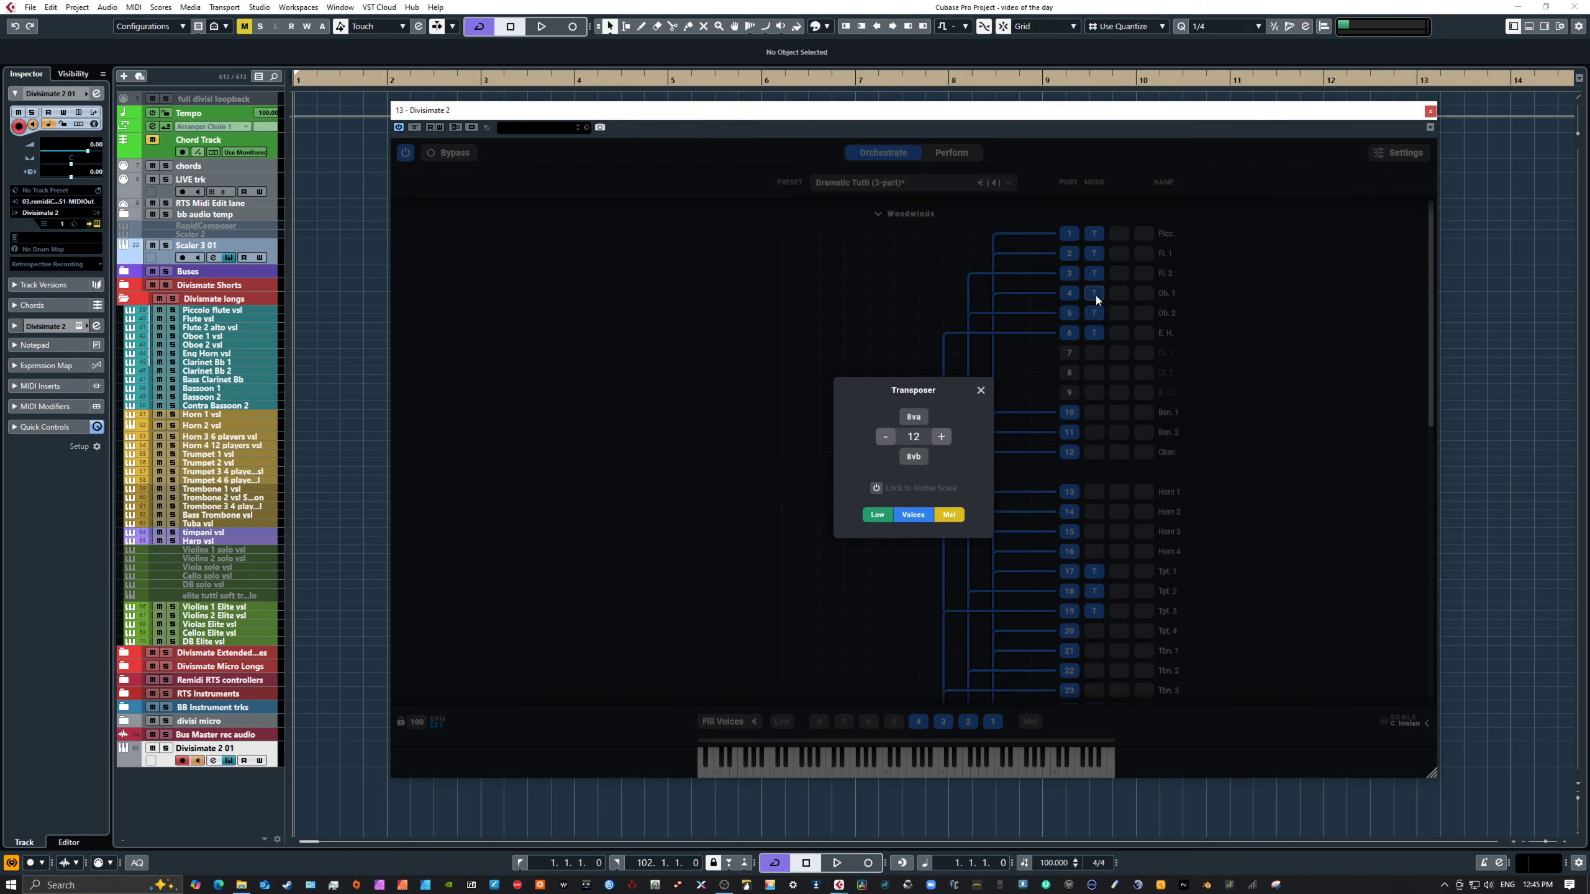
left_click(1097, 272)
left_click(1095, 273)
left_click(1098, 251)
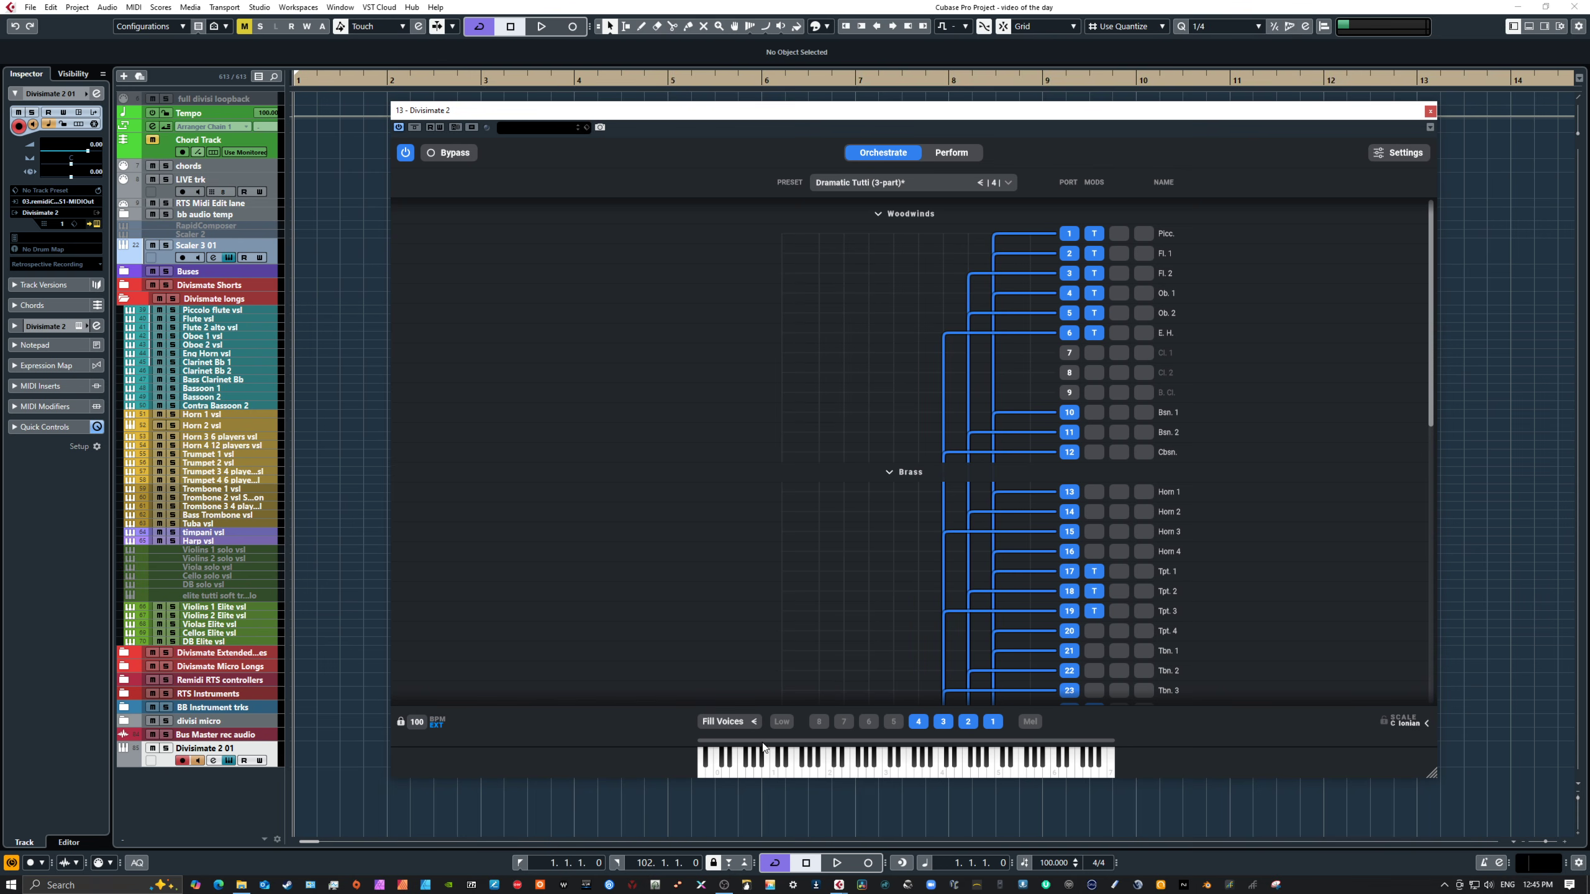
Step: Switch to Perform view and load the Universal Orchestral Voicings performance set
left_click(951, 152)
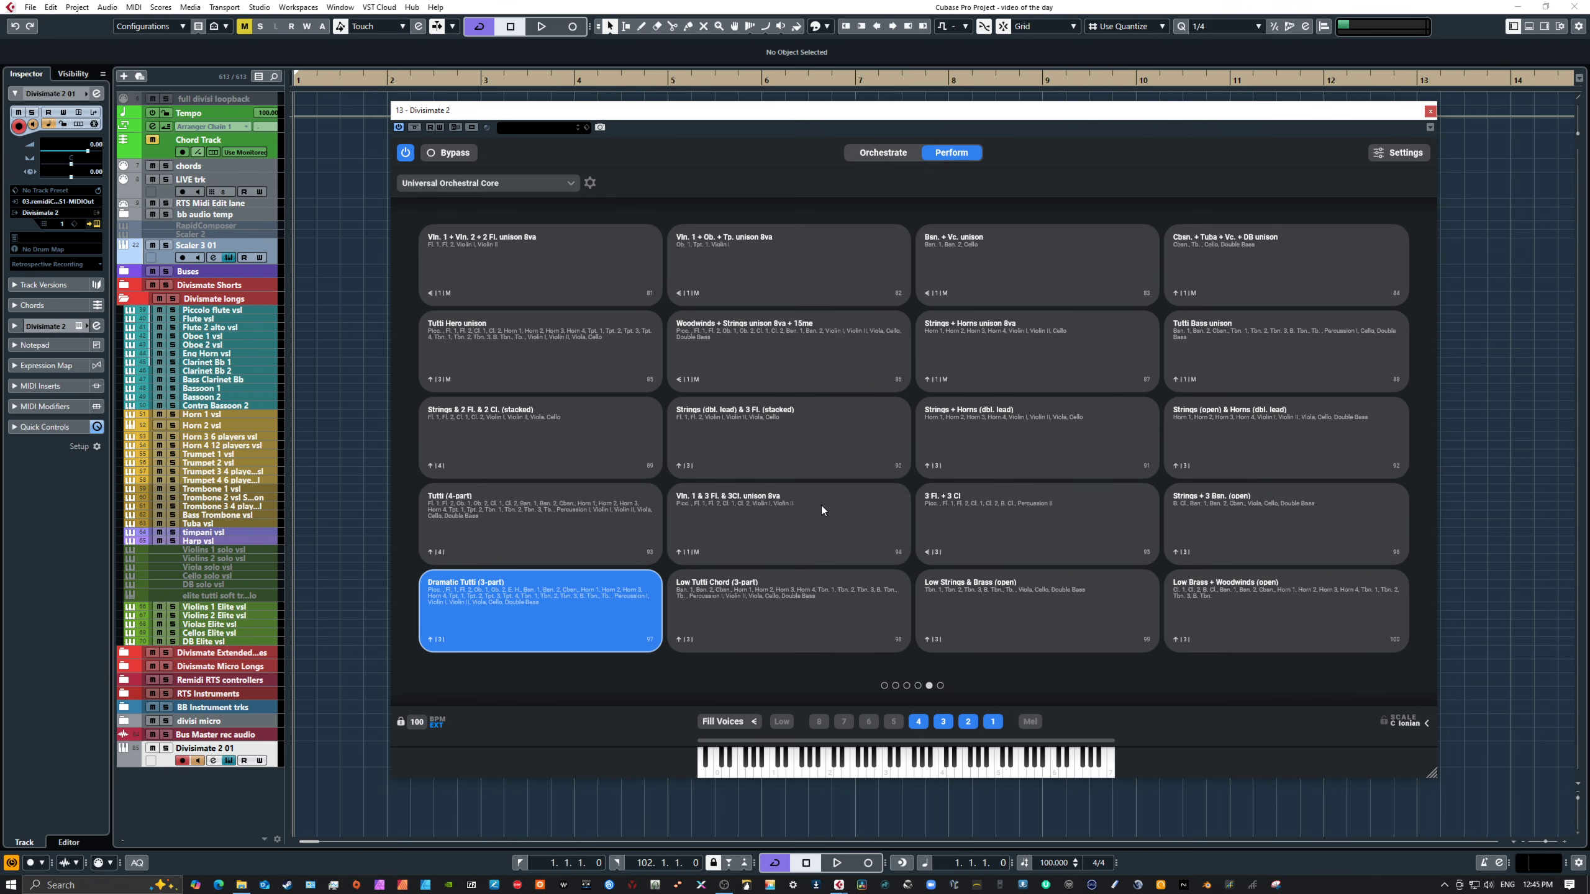
left_click(536, 183)
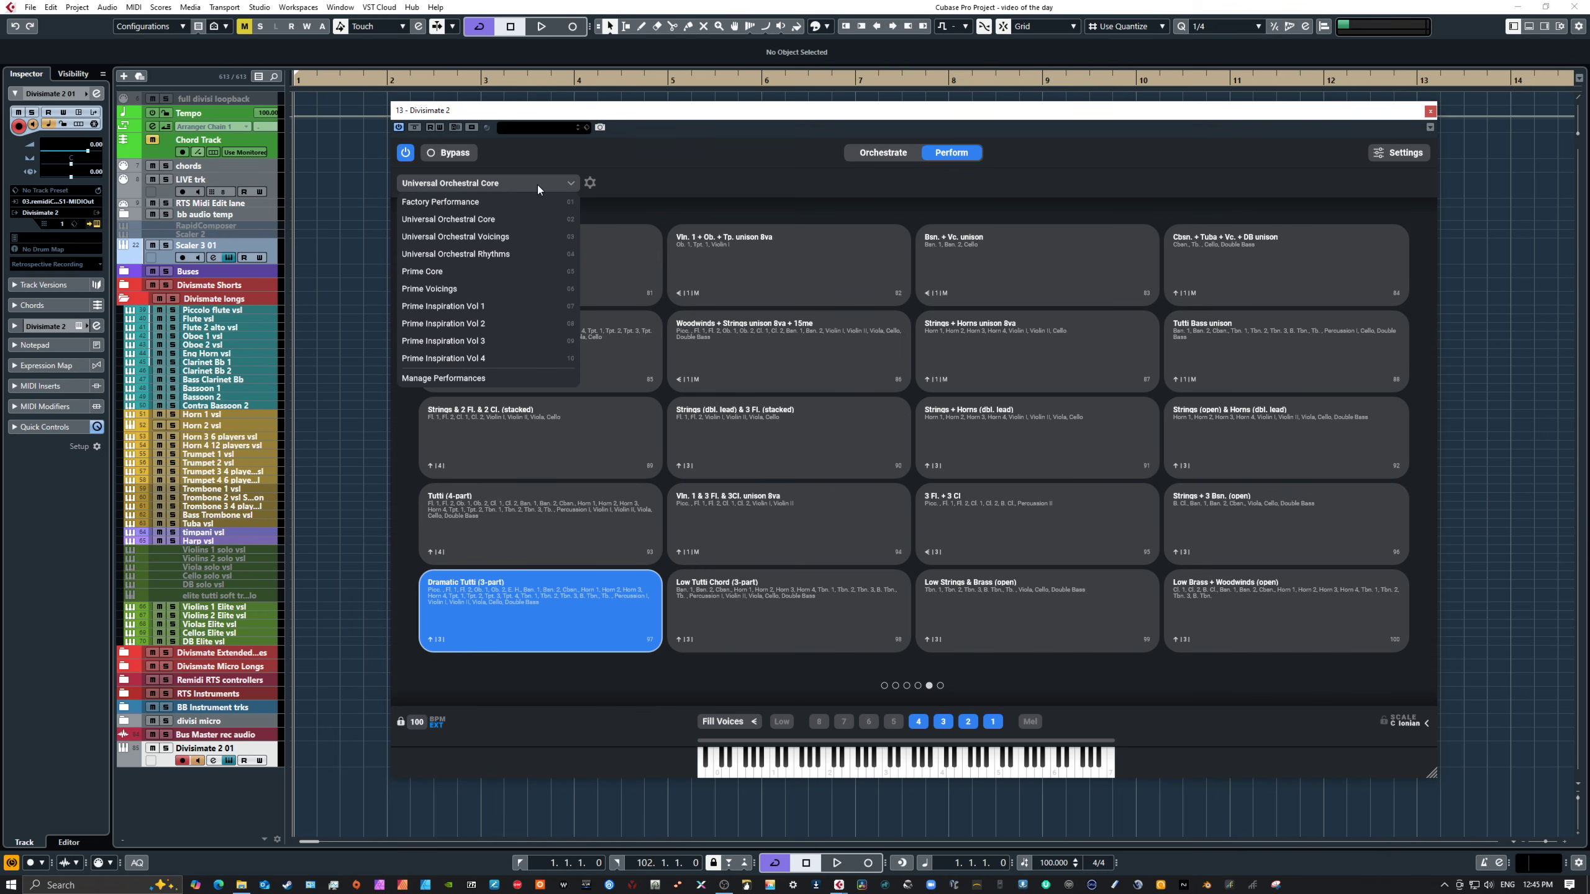
left_click(514, 236)
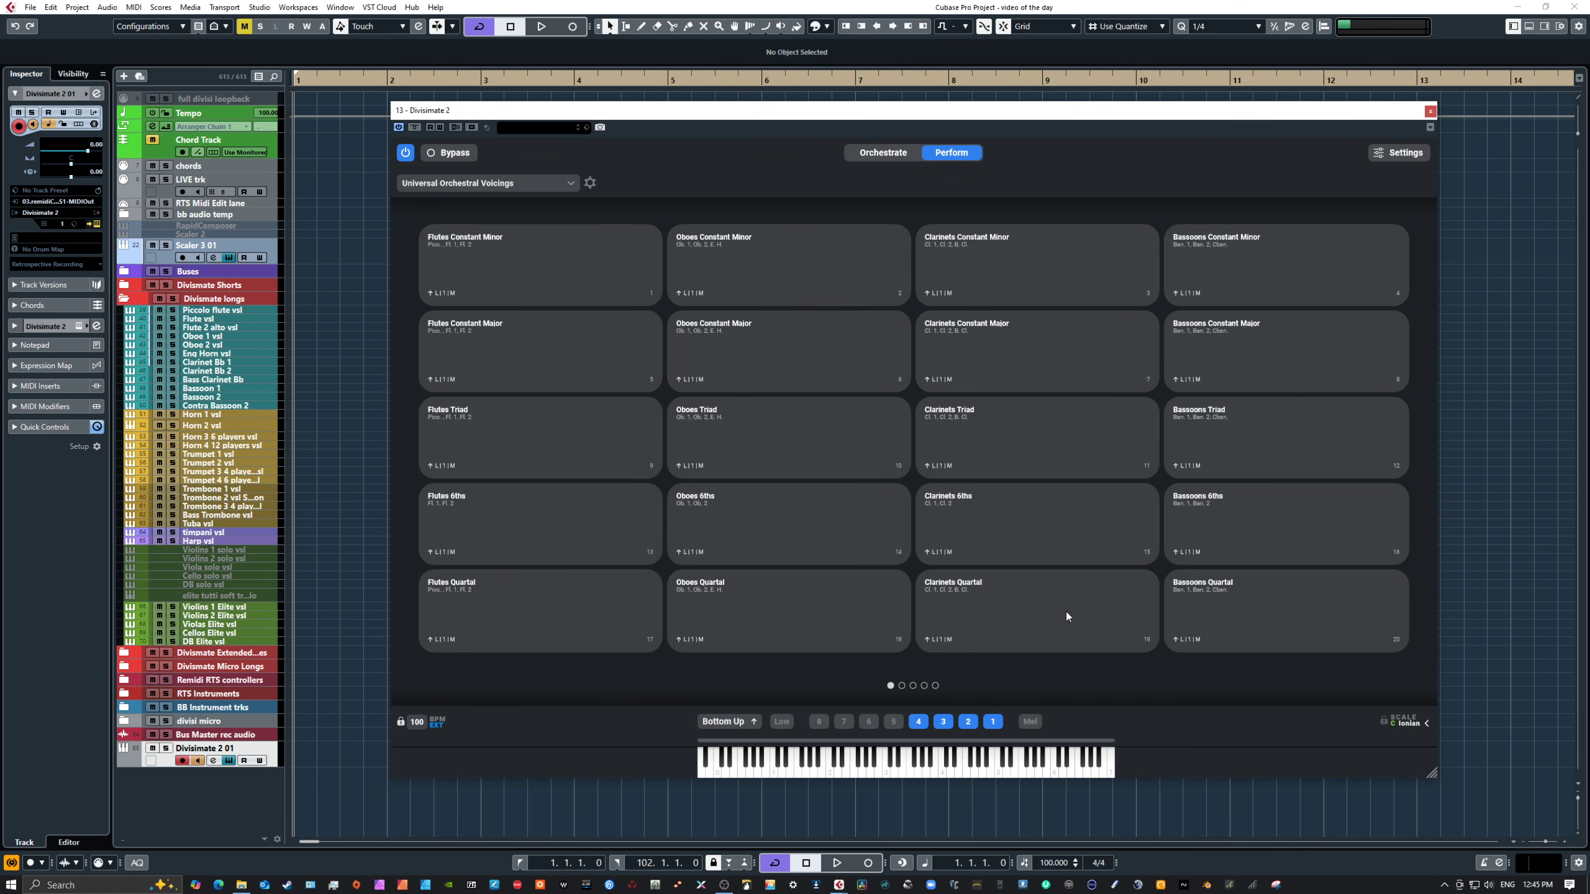
Step: Page through the Universal Orchestral Voicings pads and select the Strings & WW High Const. Maj. pad
left_click(913, 686)
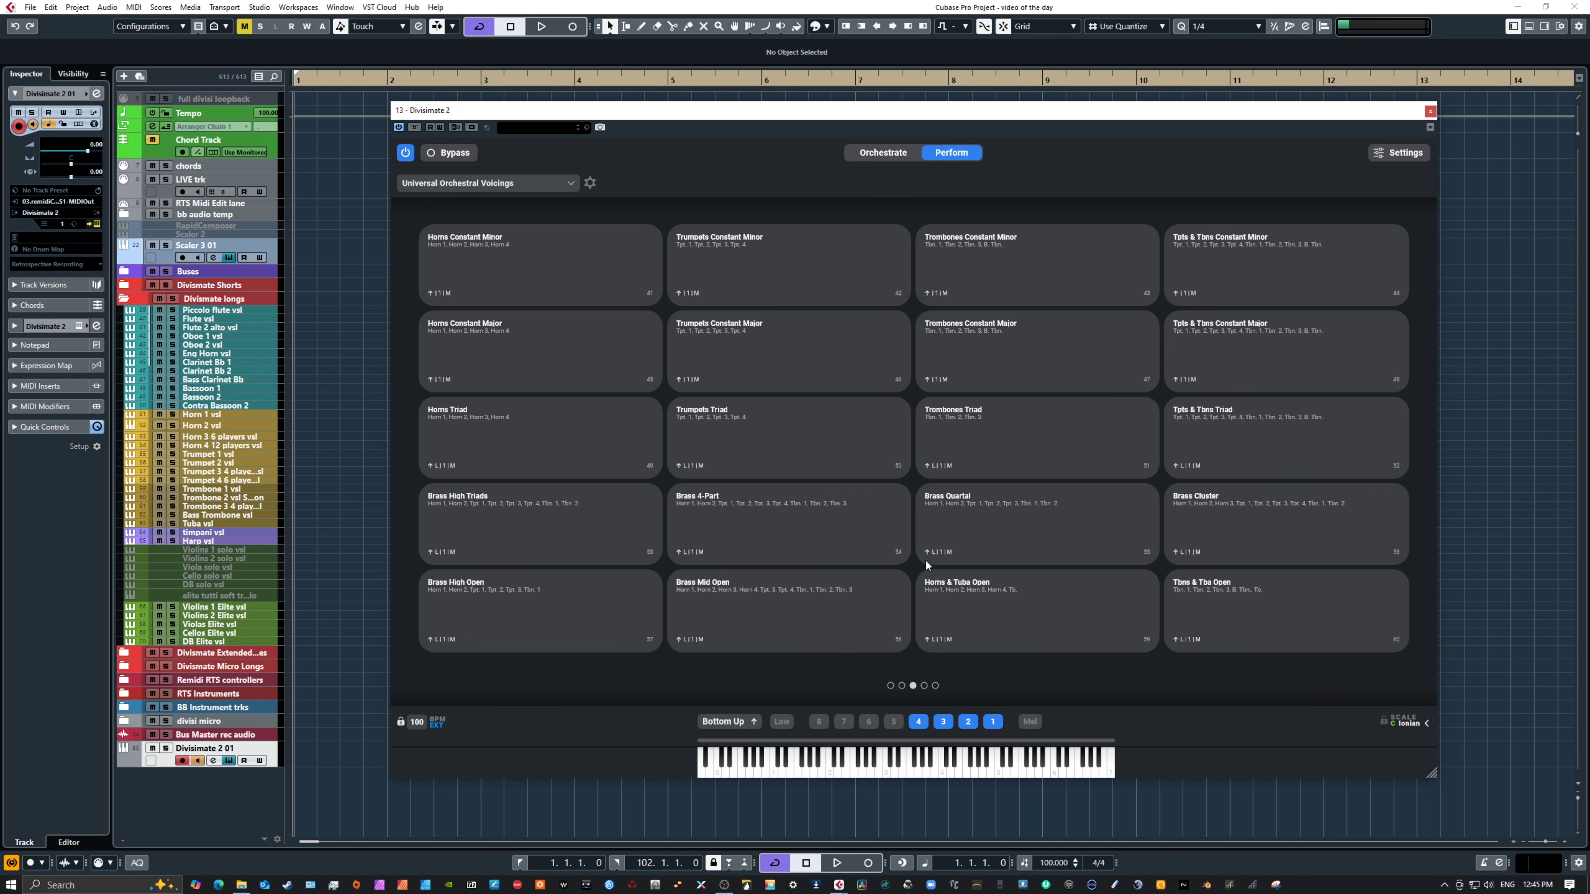
left_click(925, 685)
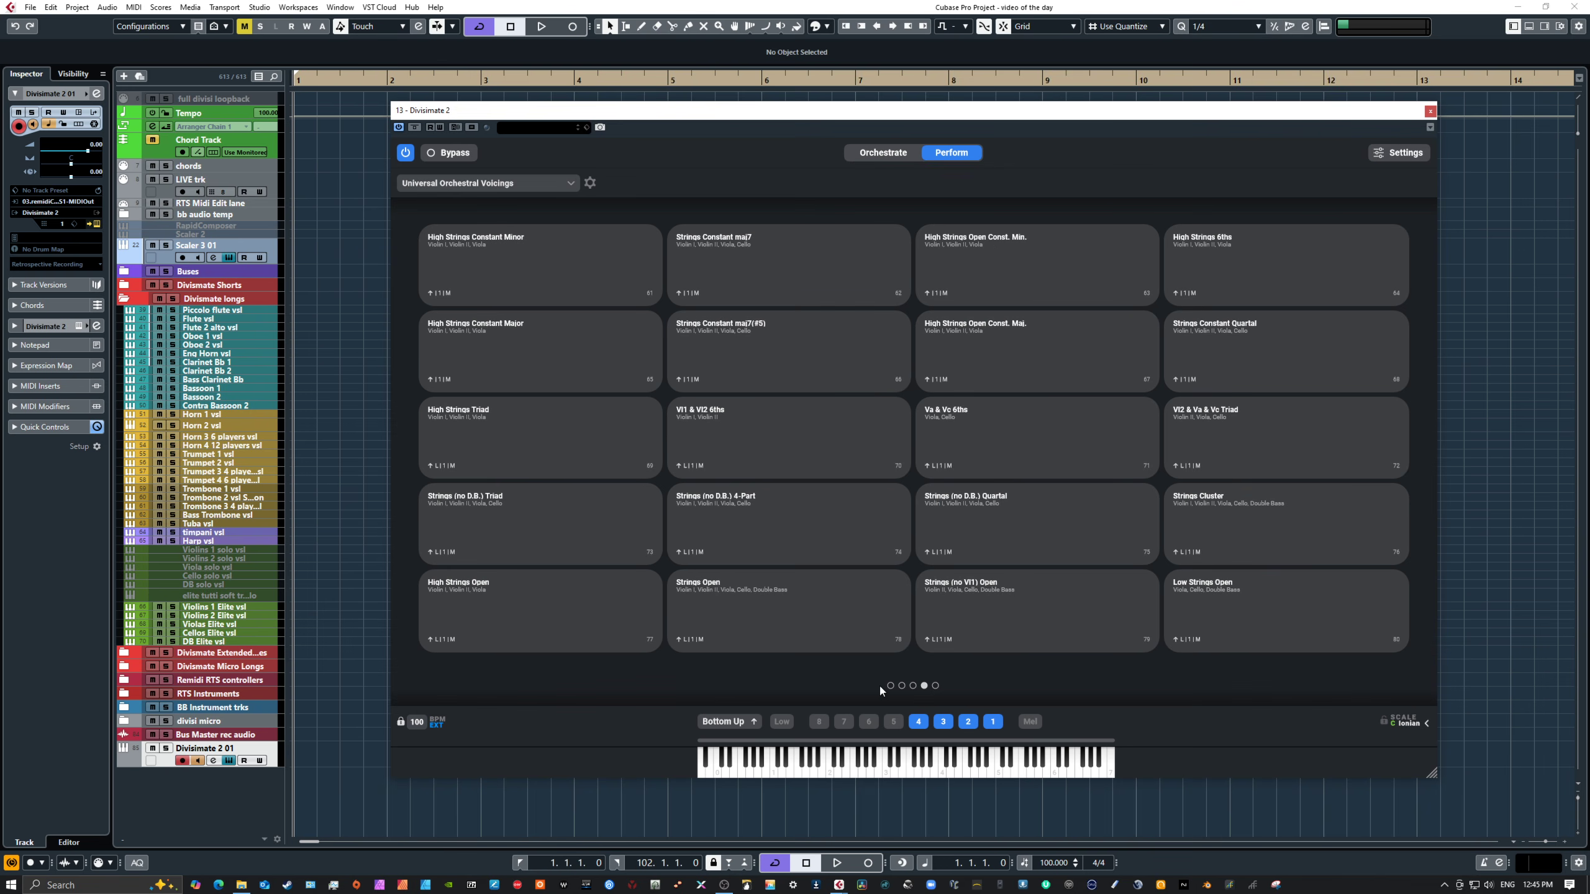
left_click(936, 686)
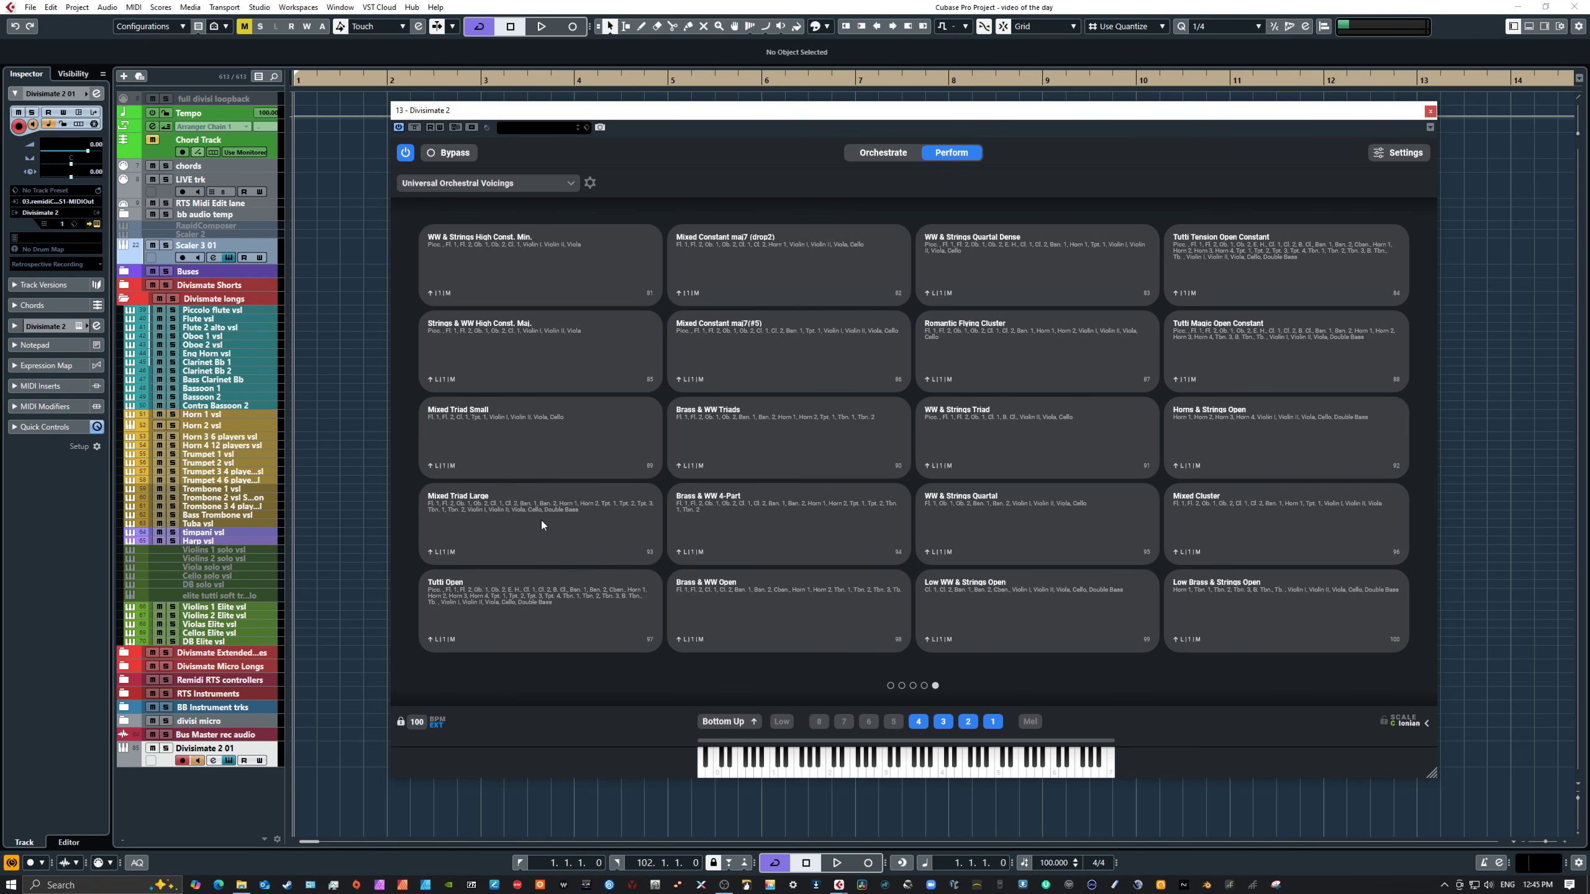
left_click(510, 353)
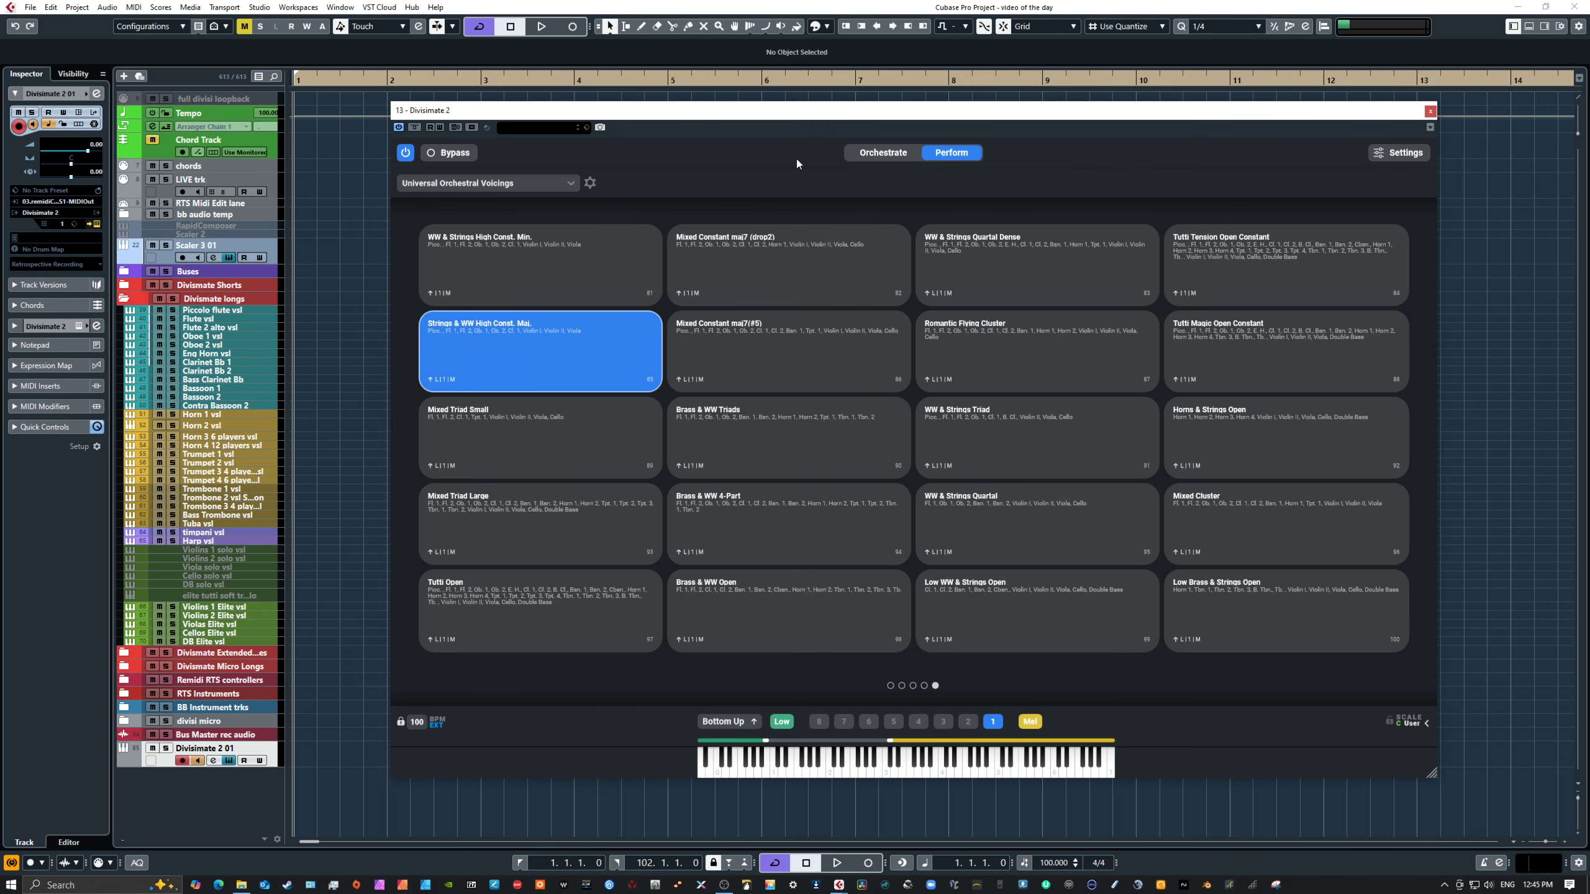
Step: Switch to Orchestrate view and play notes on the keyboard to audition the Strings & WW High Const. Maj. preset
left_click(882, 152)
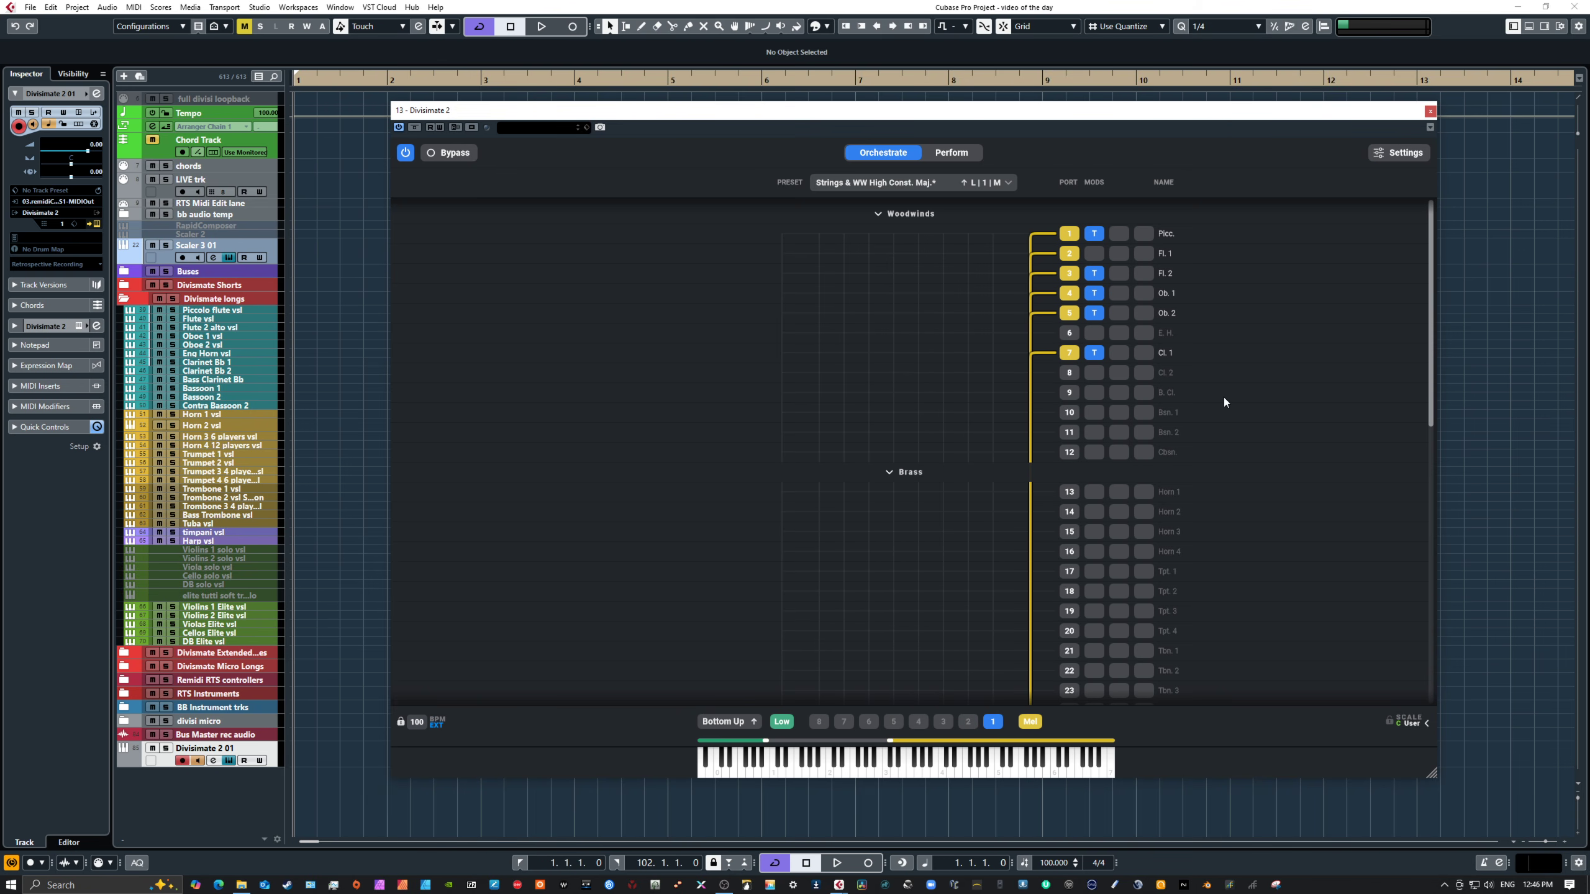
scroll(1212, 393, "down", 10)
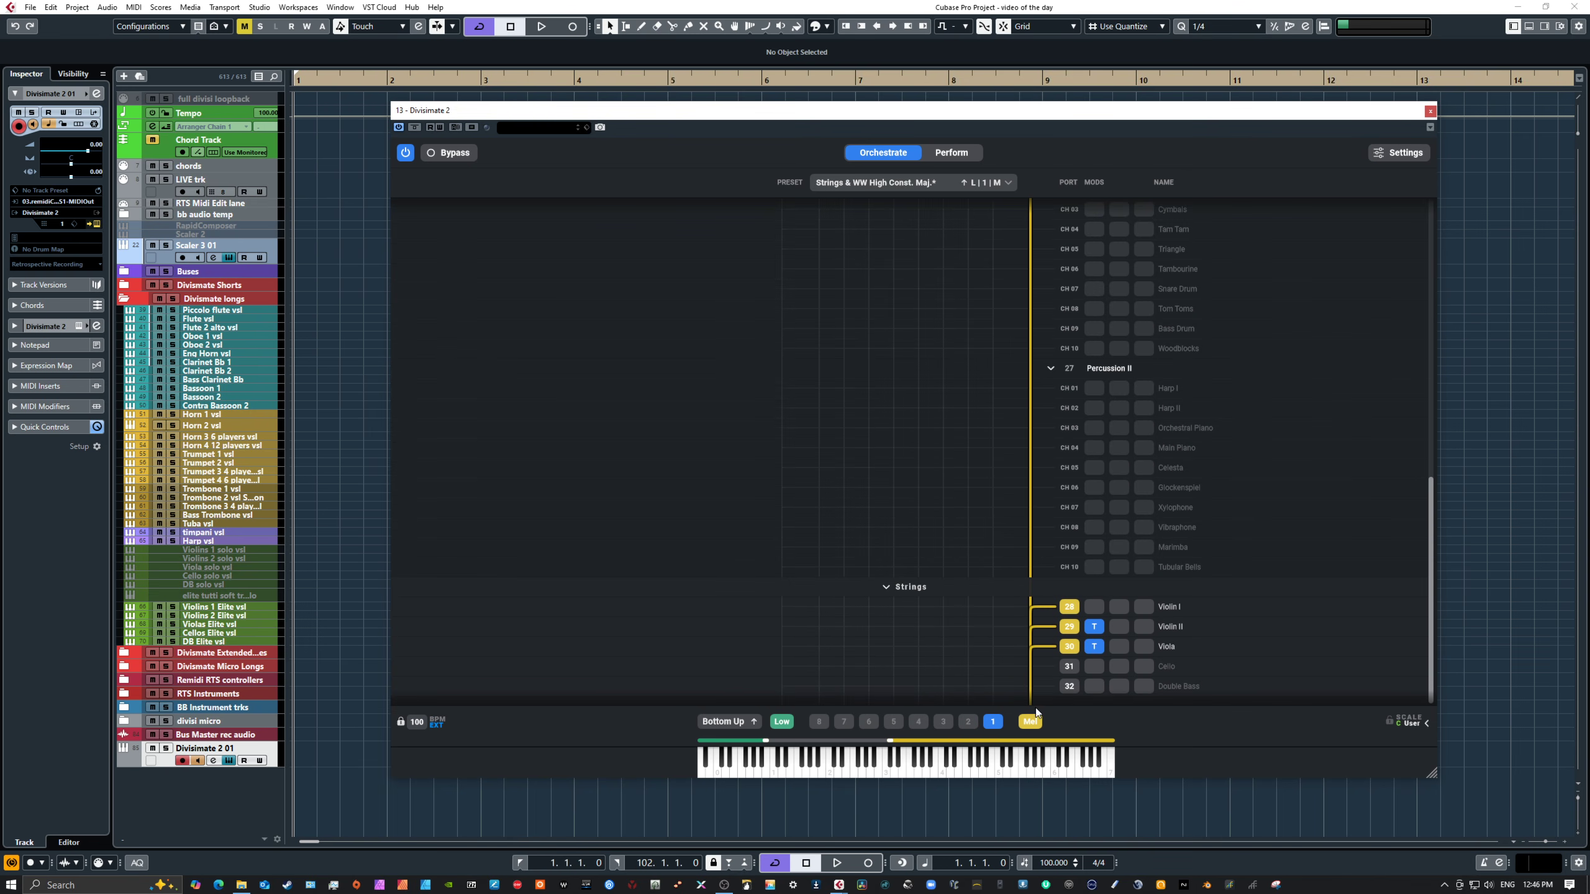
left_click(982, 767)
left_click(976, 768)
left_click(963, 768)
left_click(934, 768)
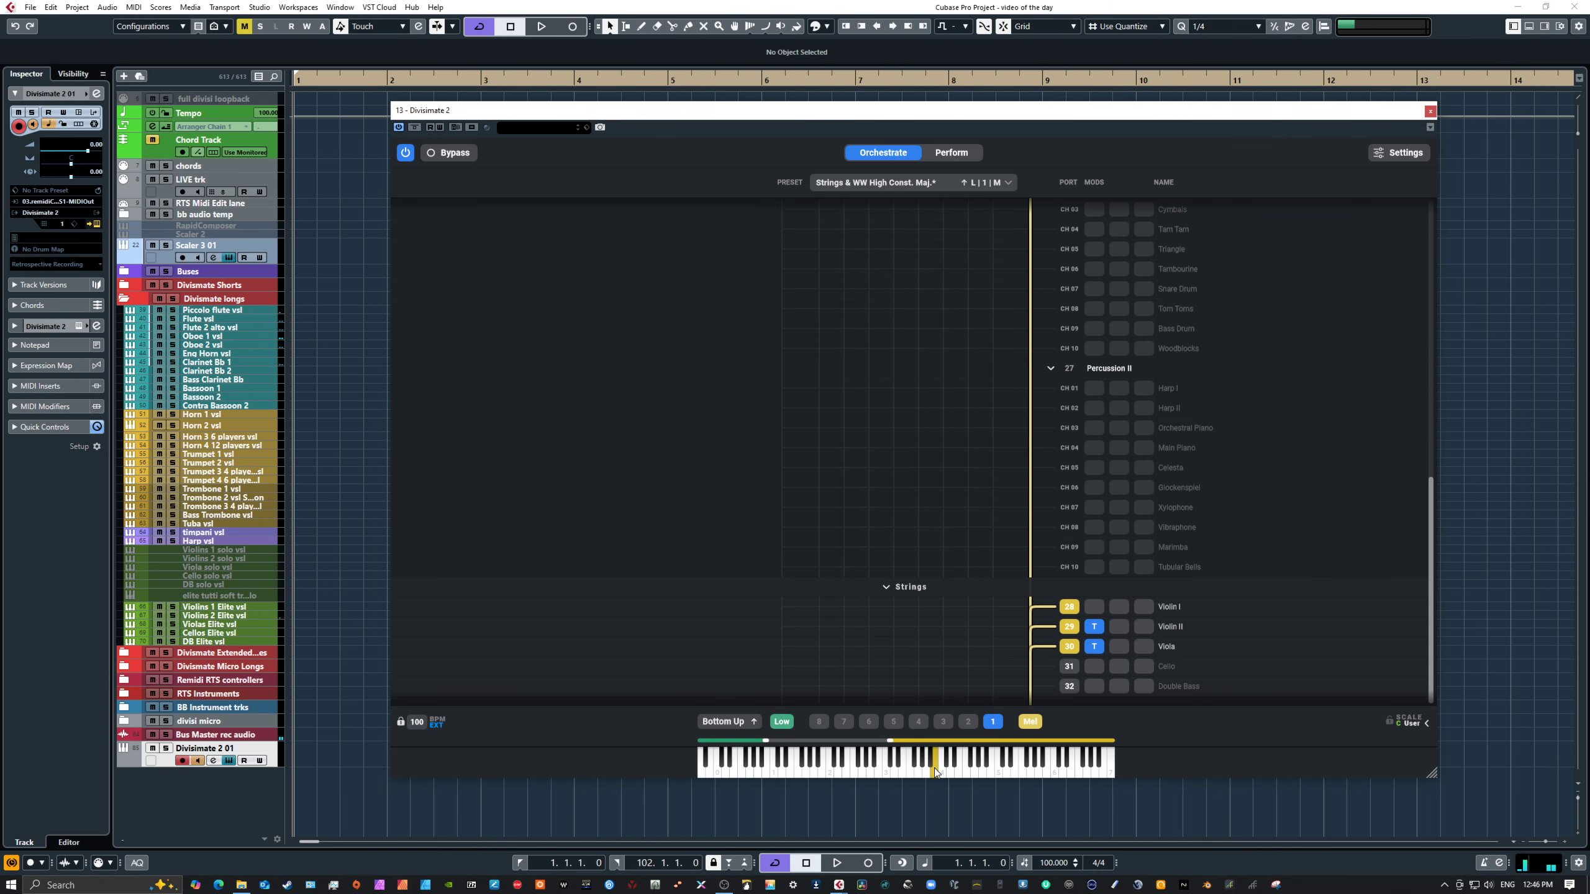
left_click(974, 772)
left_click(995, 775)
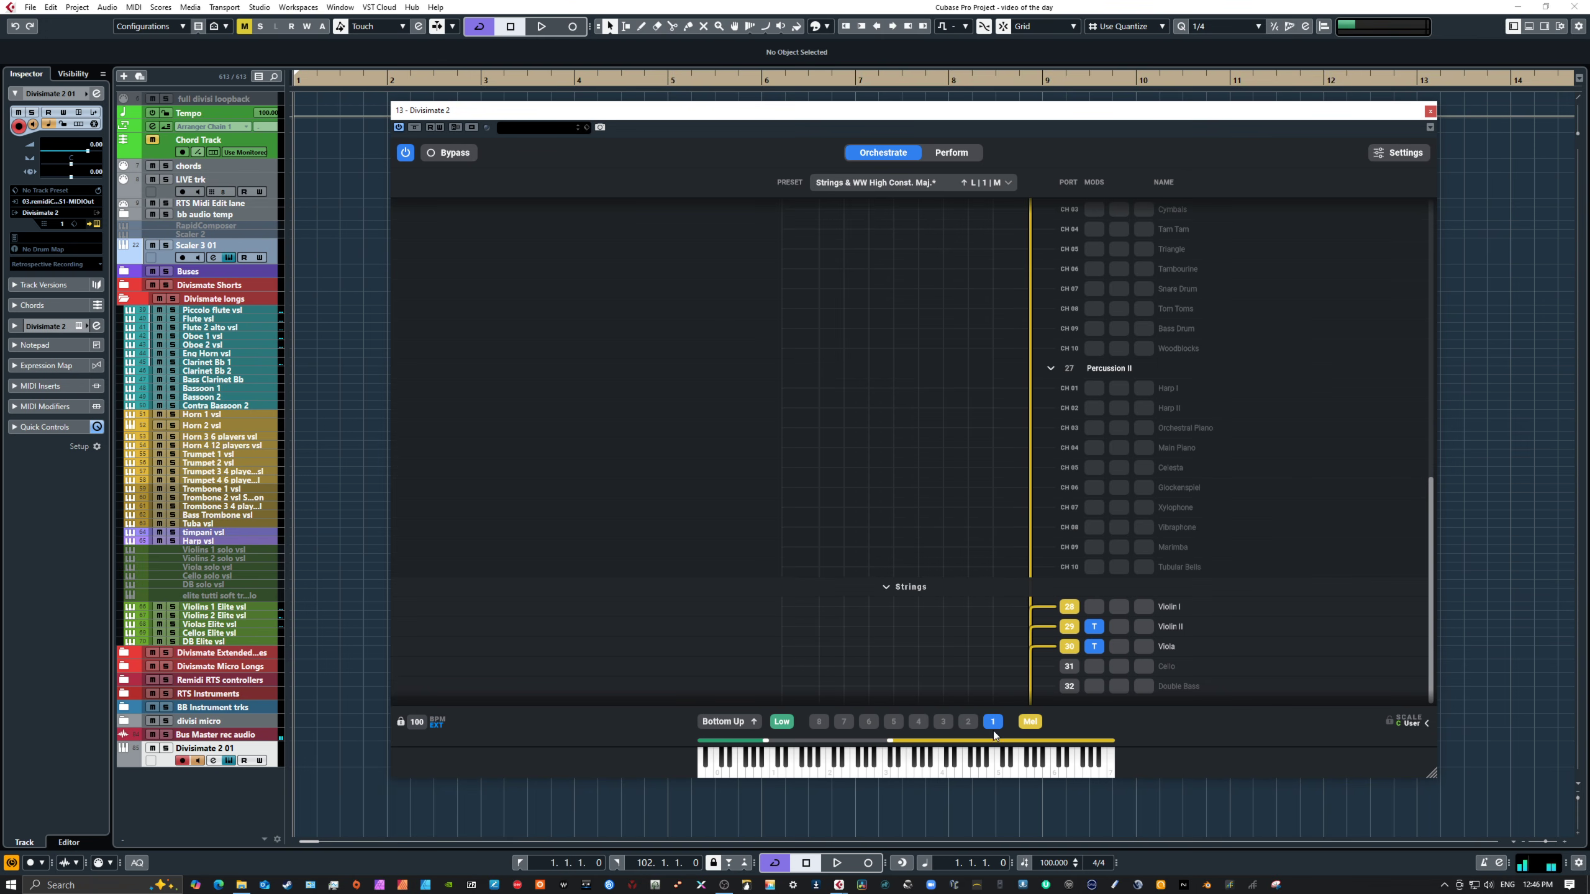
Step: Extend the Mid keyboard zone's lower boundary further down the keyboard
left_click_drag(891, 740, 838, 740)
scroll(1214, 607, "up", 10)
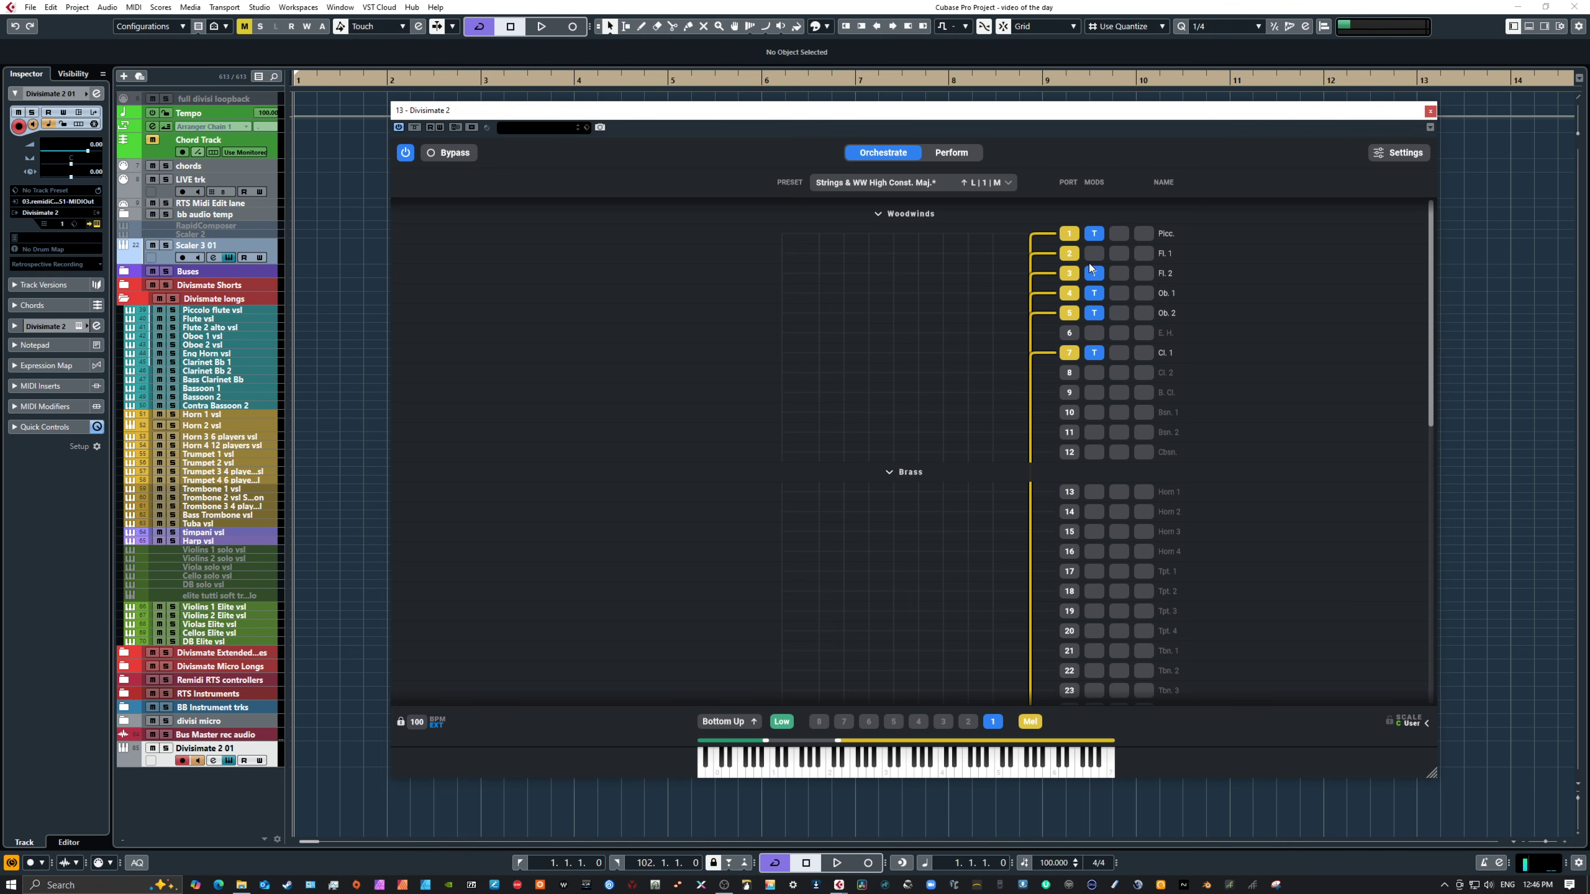
Step: Inspect the Transposer settings on the piccolo, flute 2, oboe 1 and clarinet 1 ports
left_click(1091, 269)
left_click(1097, 237)
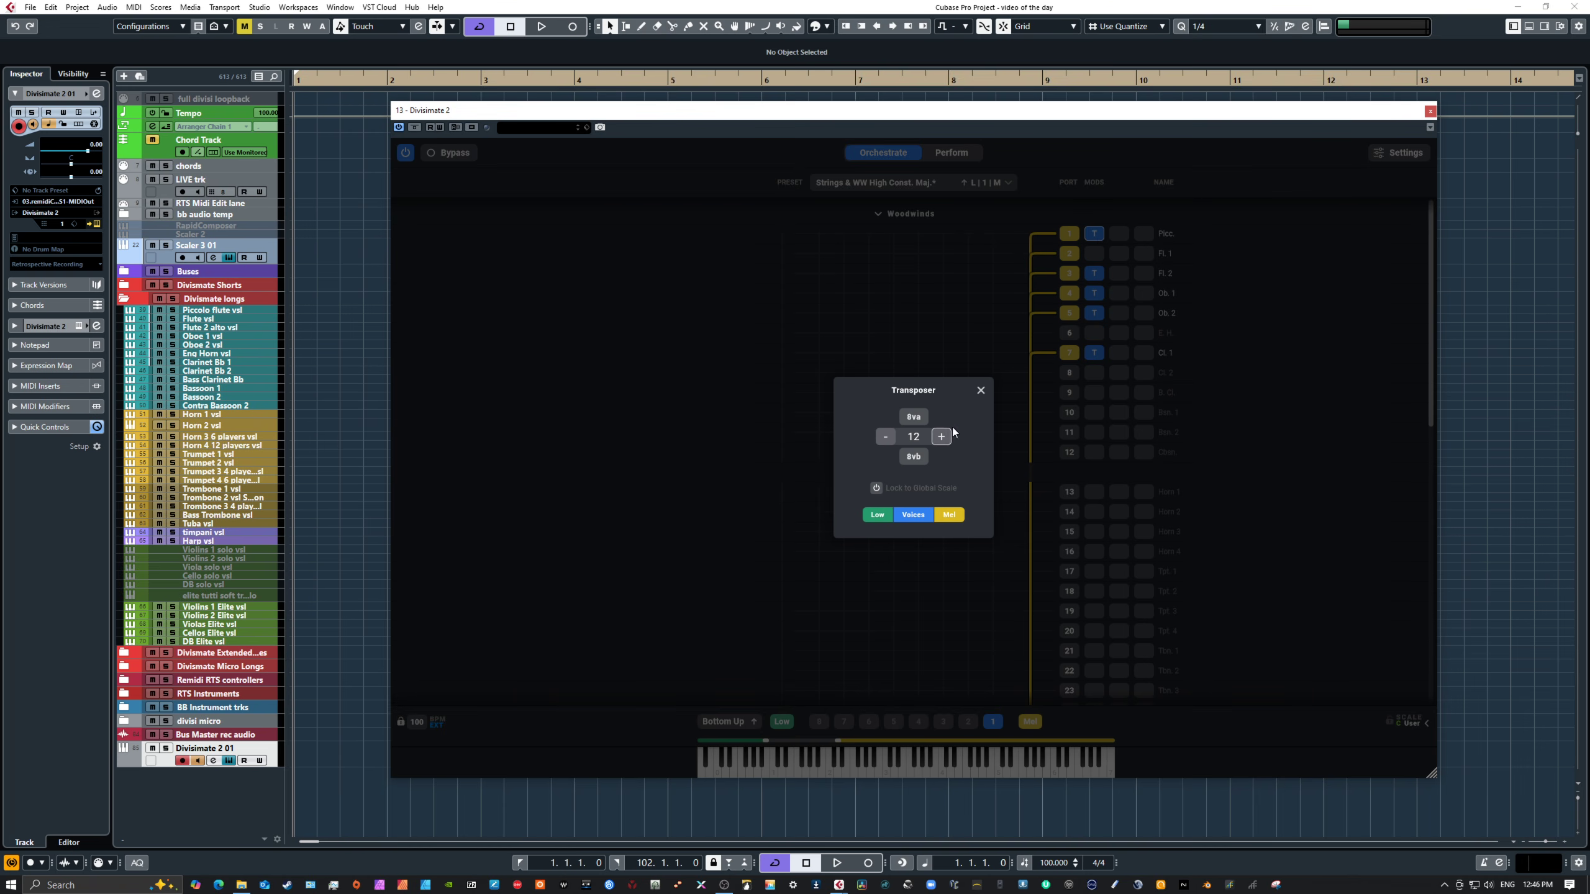
left_click(1095, 277)
left_click(1095, 276)
left_click(979, 390)
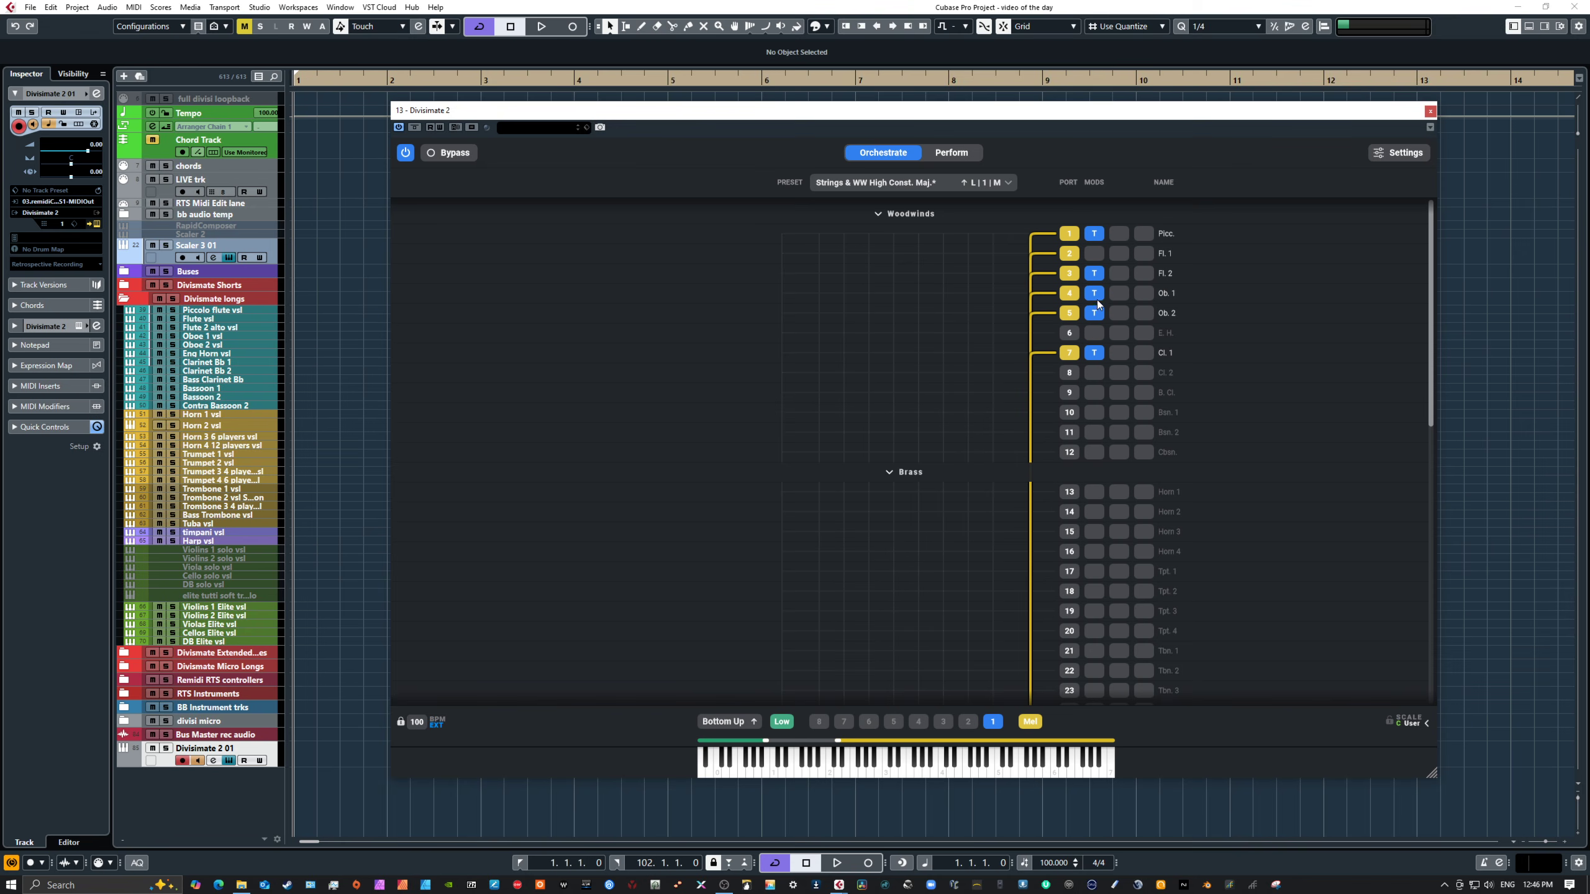
left_click(1095, 294)
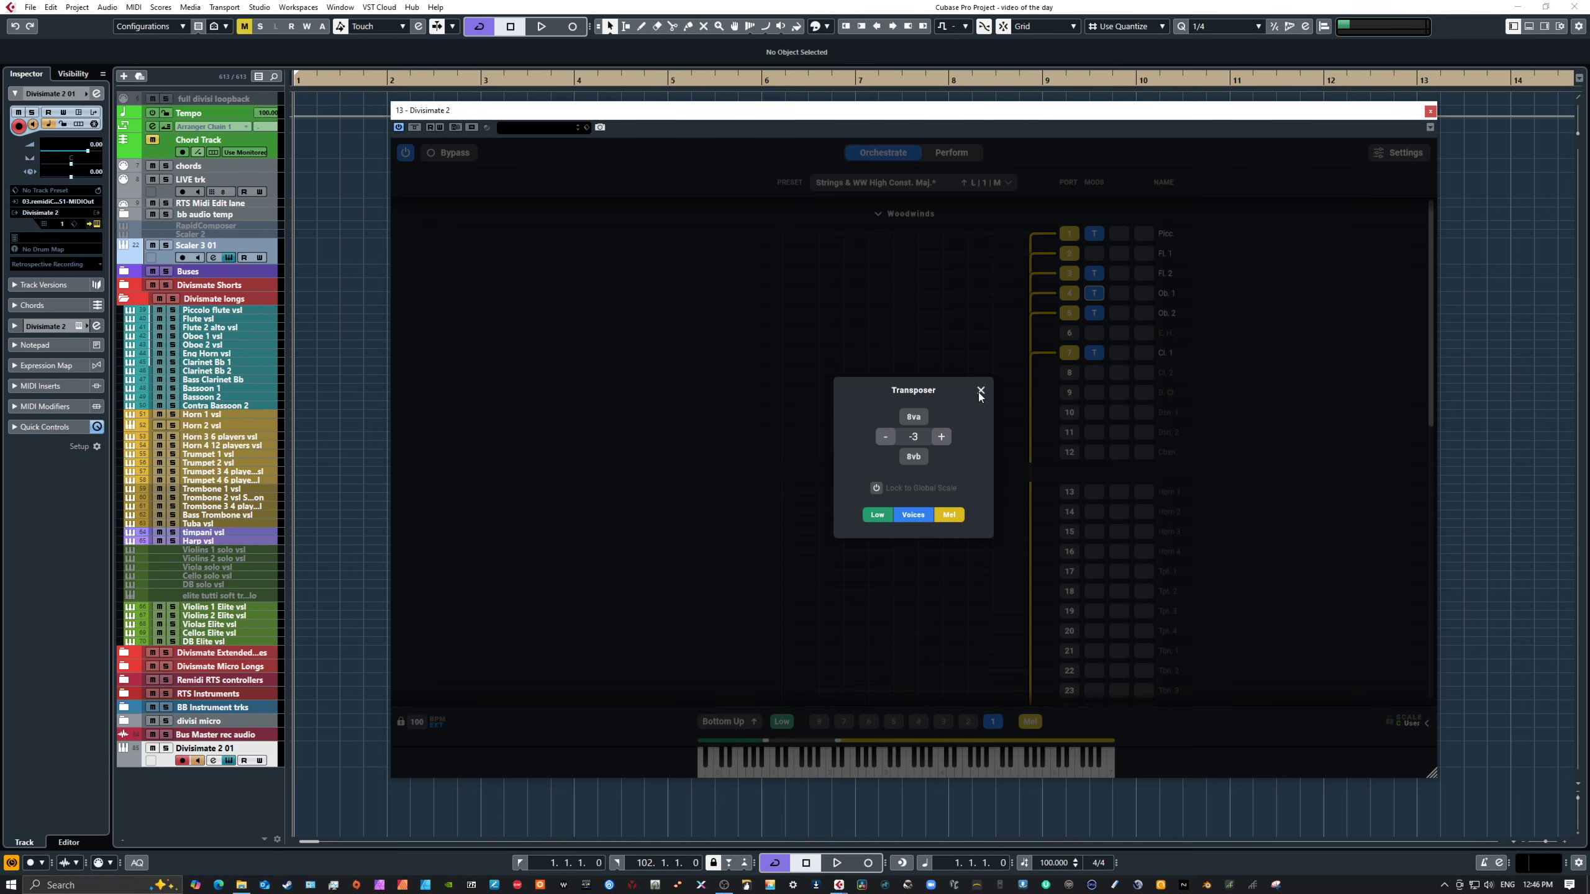
left_click(980, 390)
left_click(1093, 353)
left_click(981, 389)
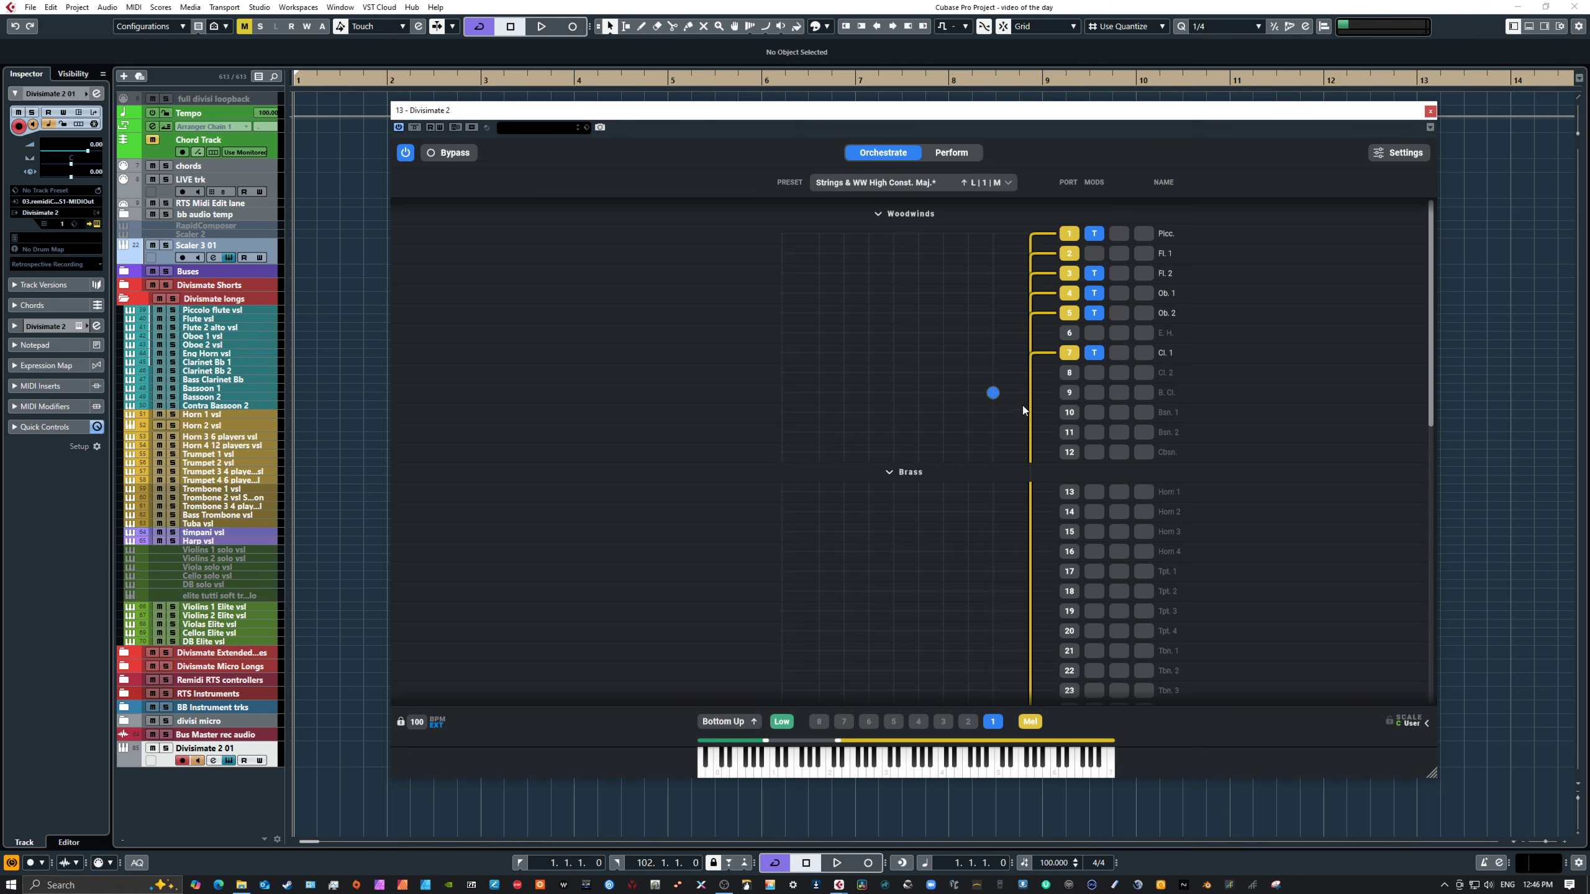
Step: Inspect the Transposer settings on the Violin II and Viola ports
scroll(1113, 462, "down", 15)
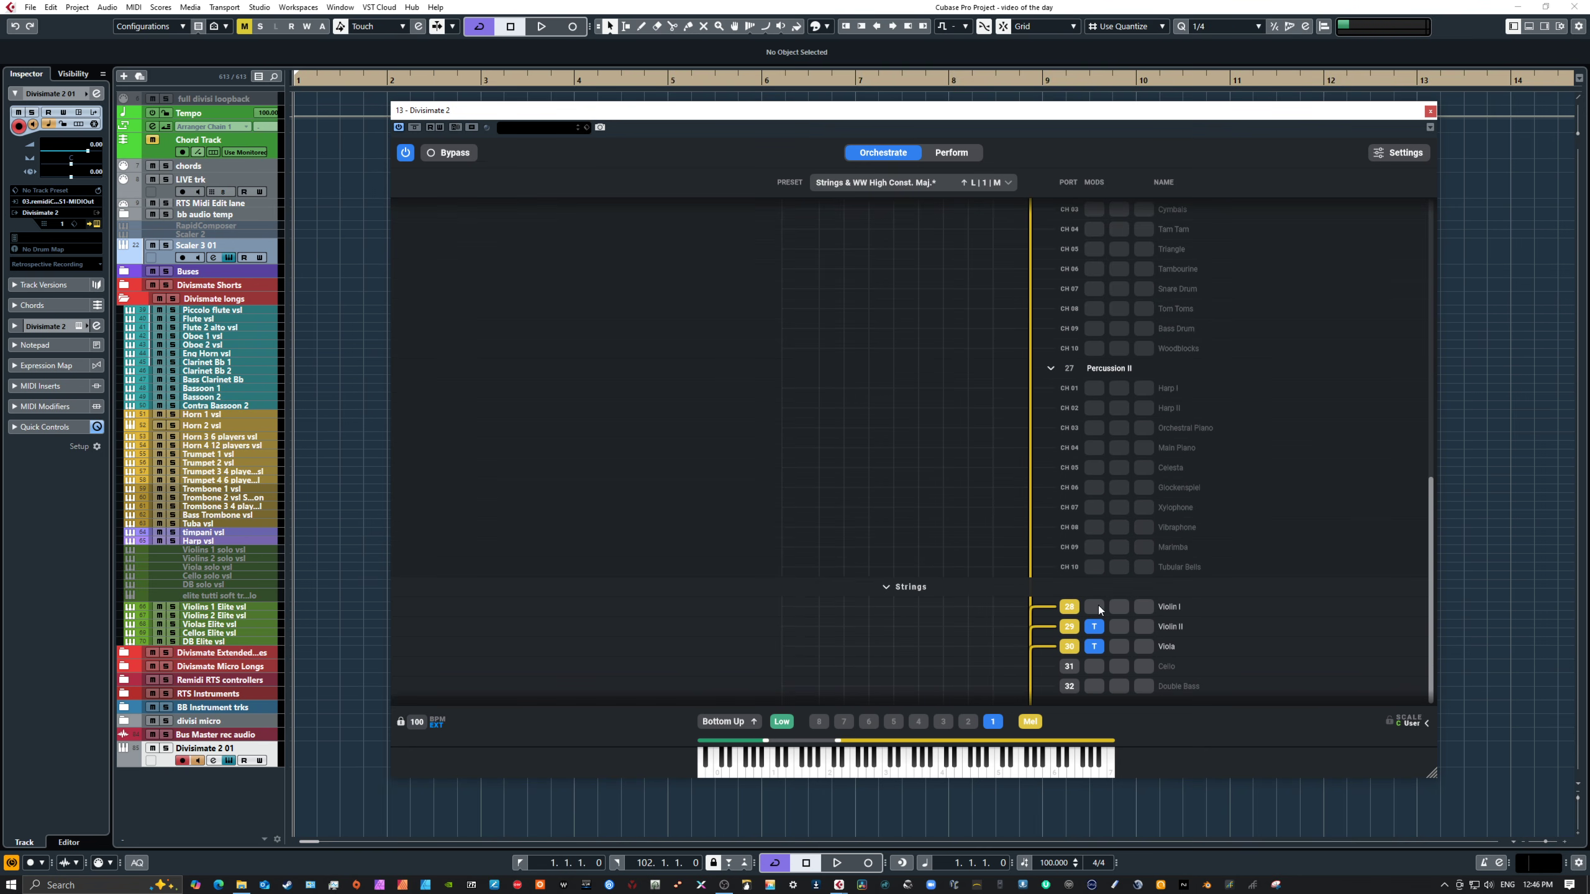
left_click(1094, 627)
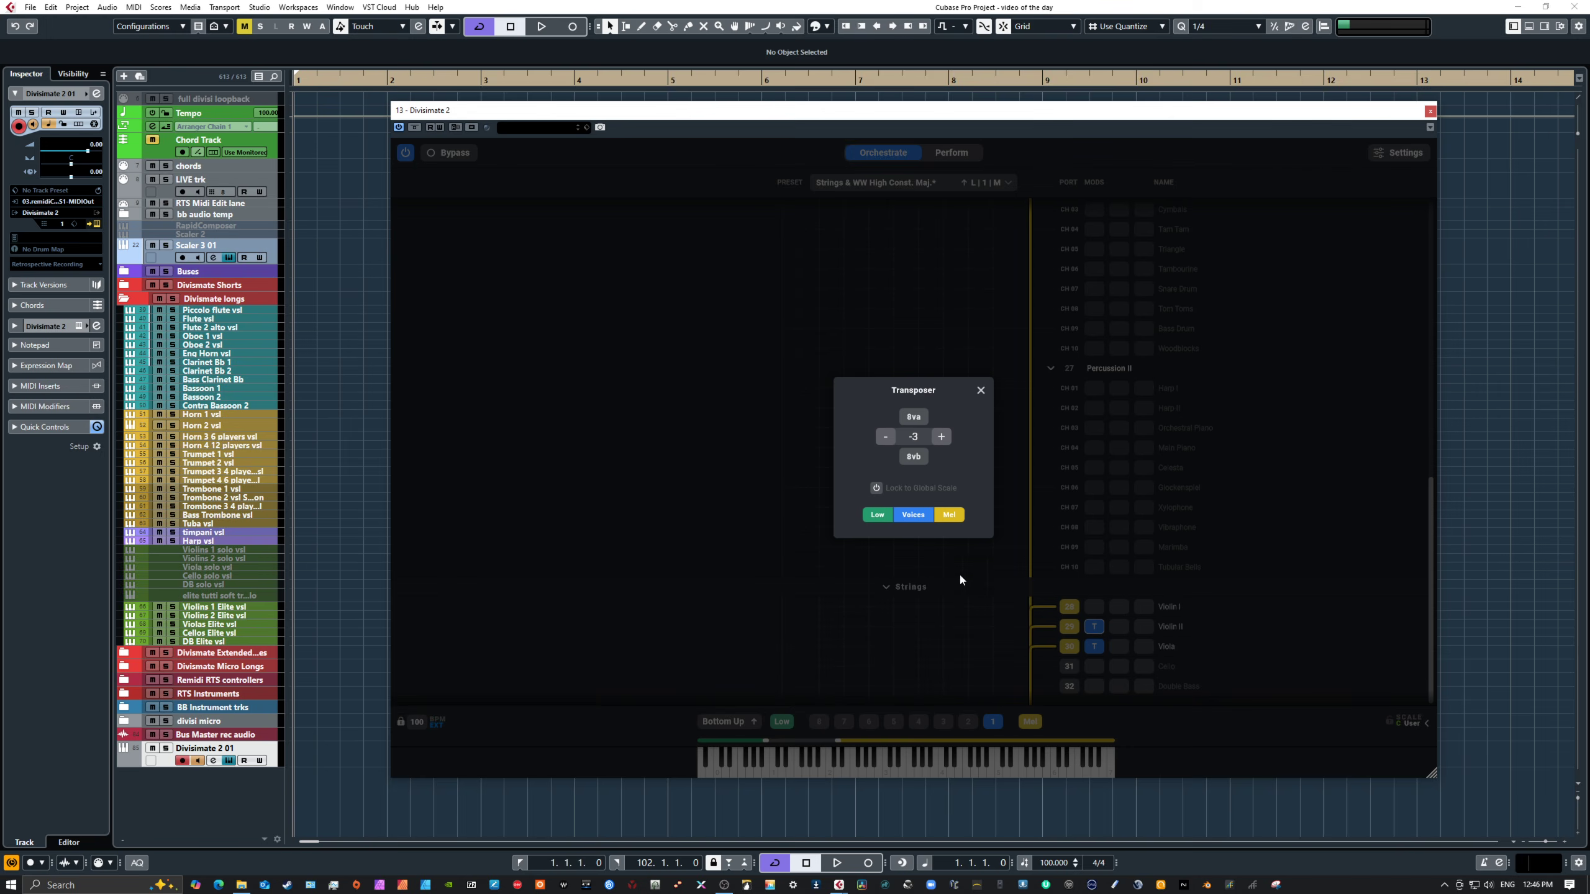
left_click(981, 390)
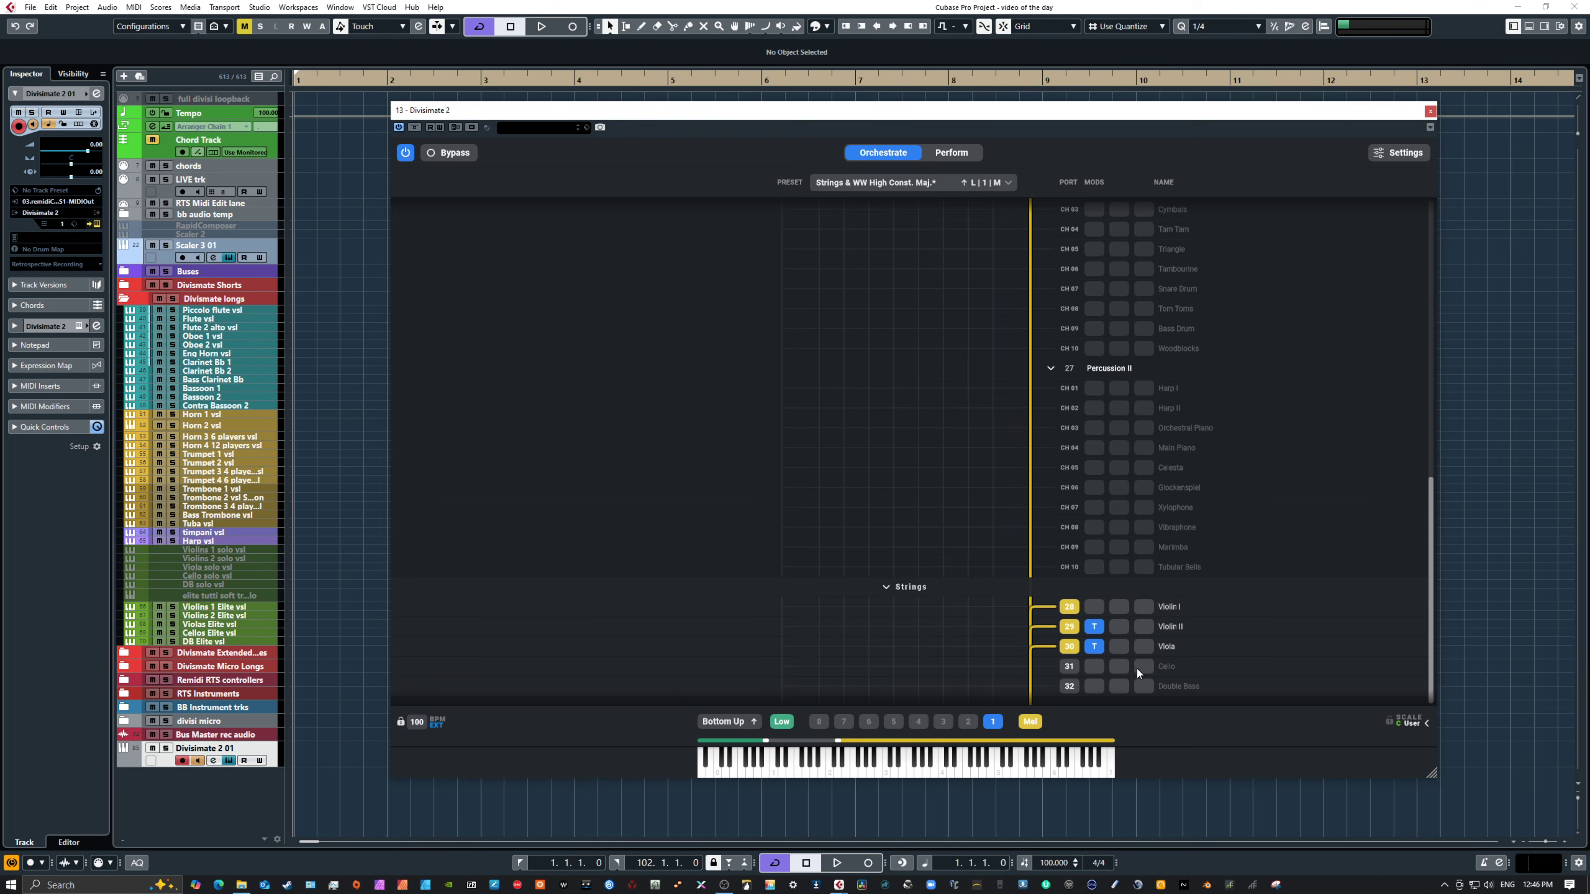
left_click(1101, 645)
left_click(980, 389)
Step: Play notes on the keyboard to audition the preset while reviewing its woodwind and string port routing
left_click(961, 761)
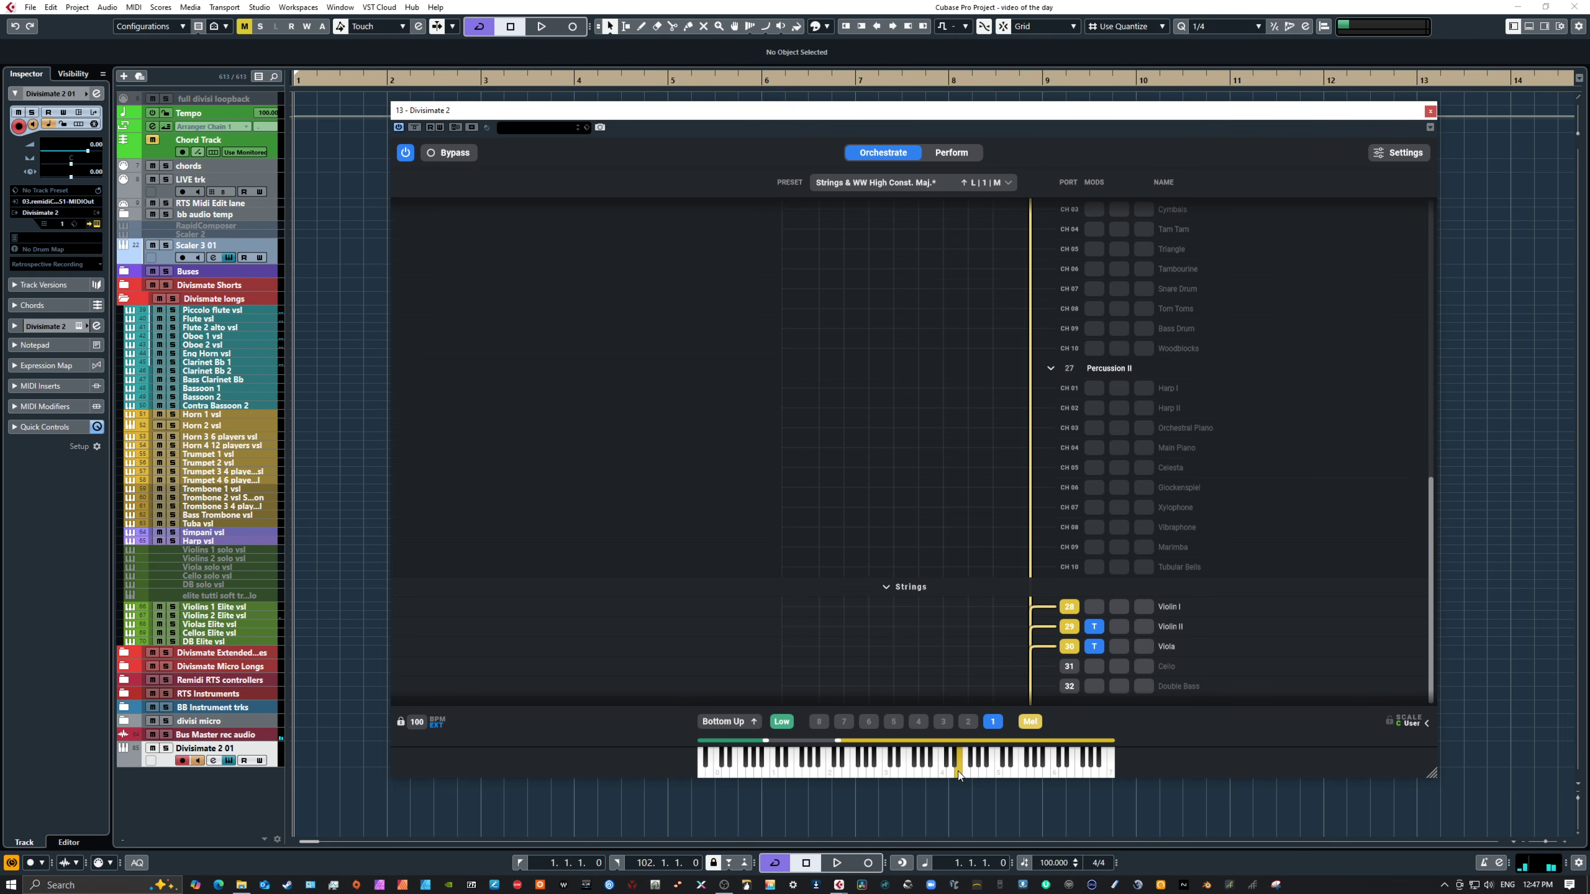
left_click(950, 772)
left_click(945, 772)
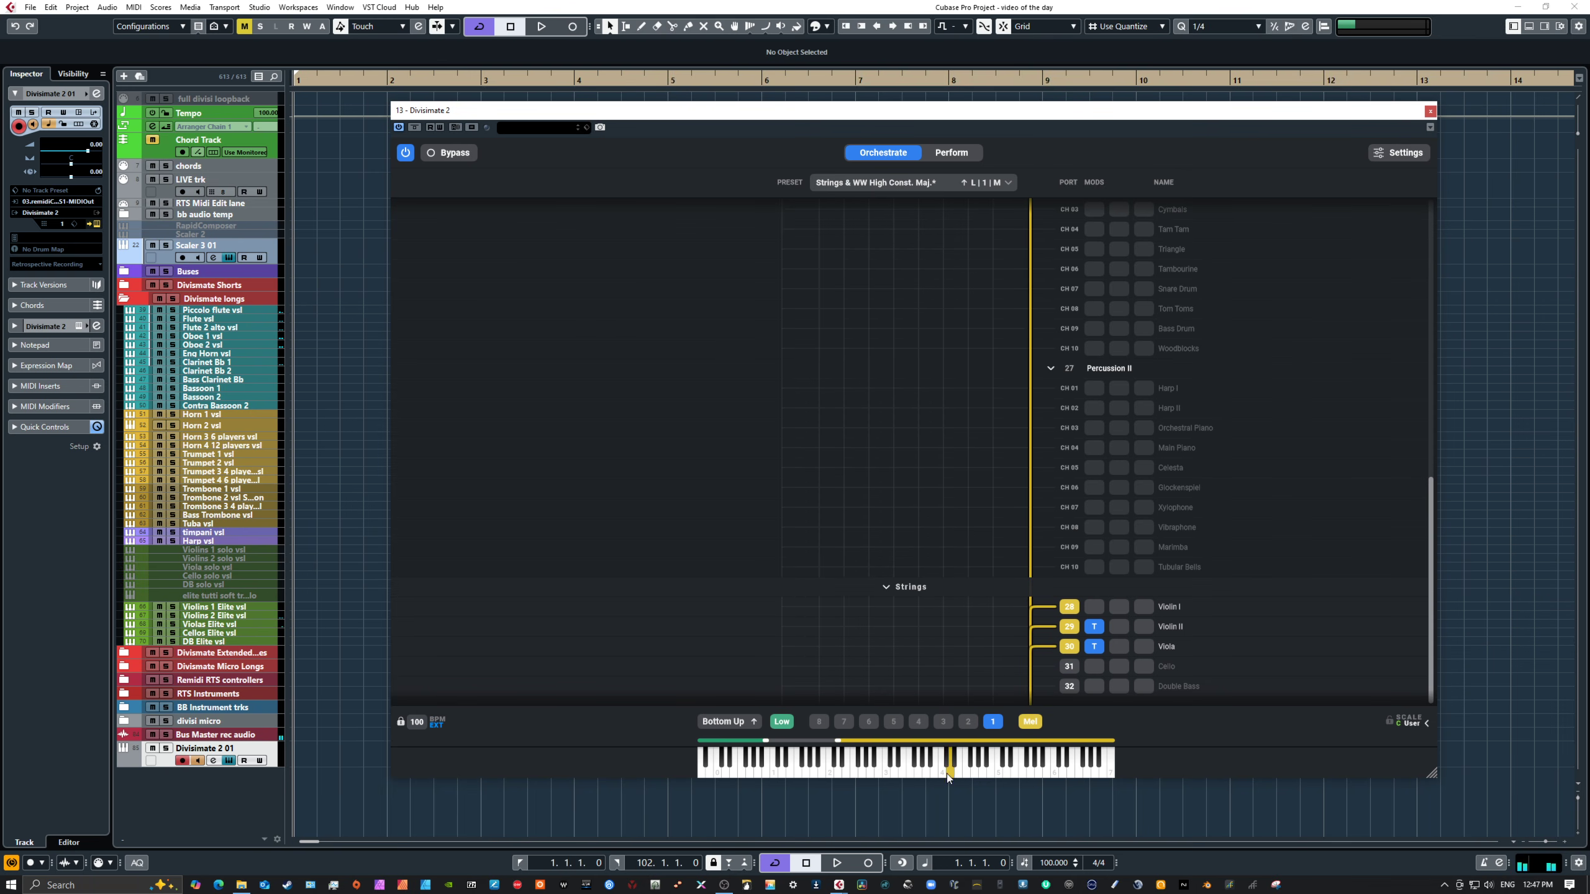
left_click(981, 765)
scroll(1220, 607, "up", 10)
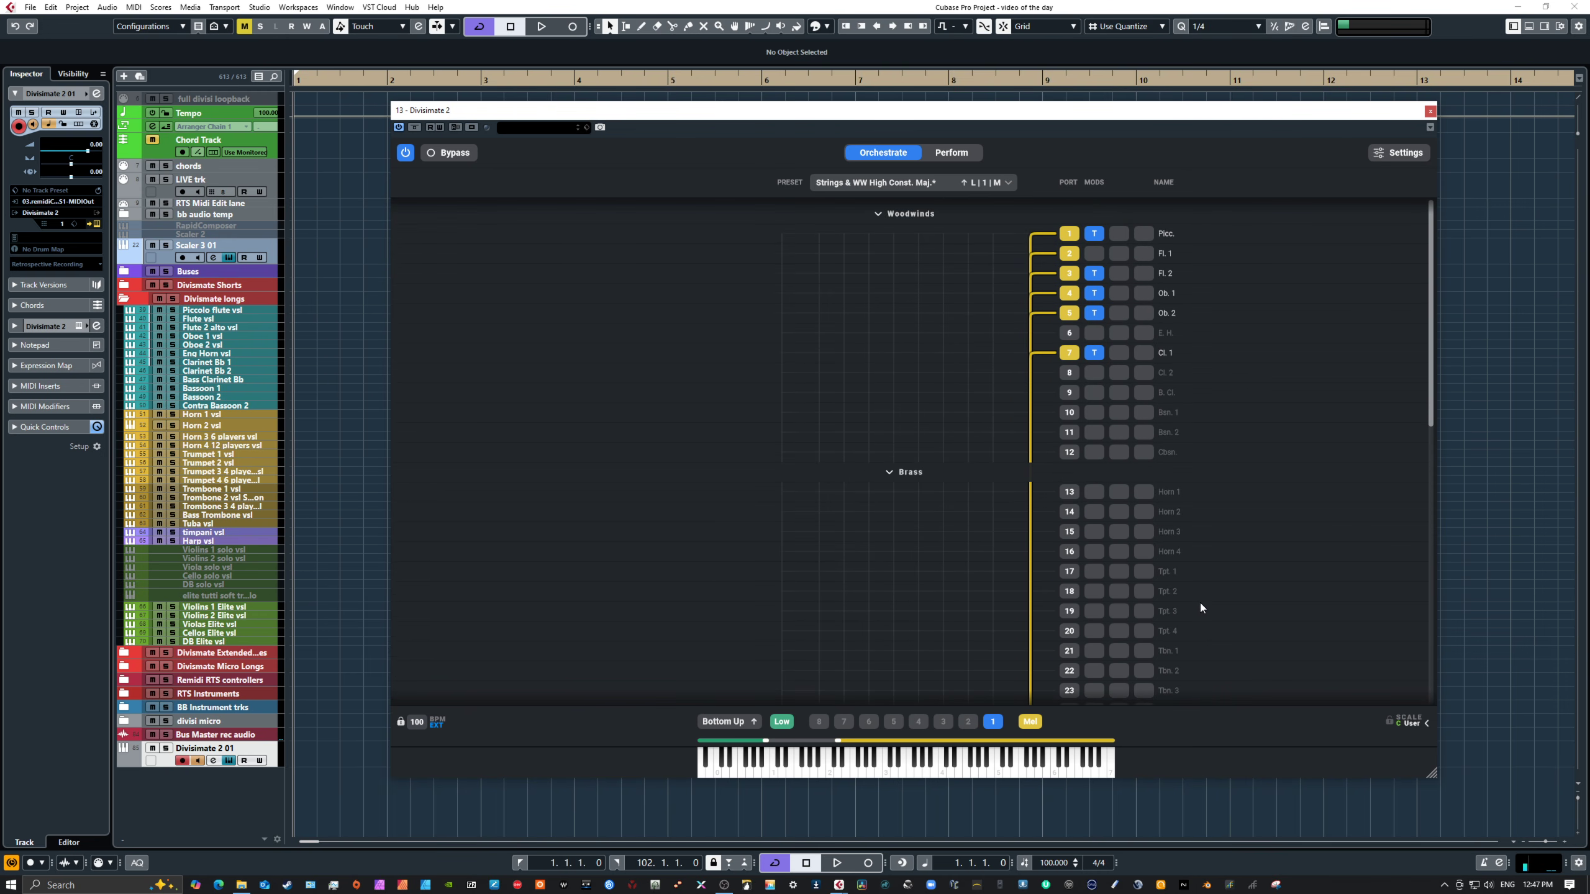
scroll(1200, 603, "down", 10)
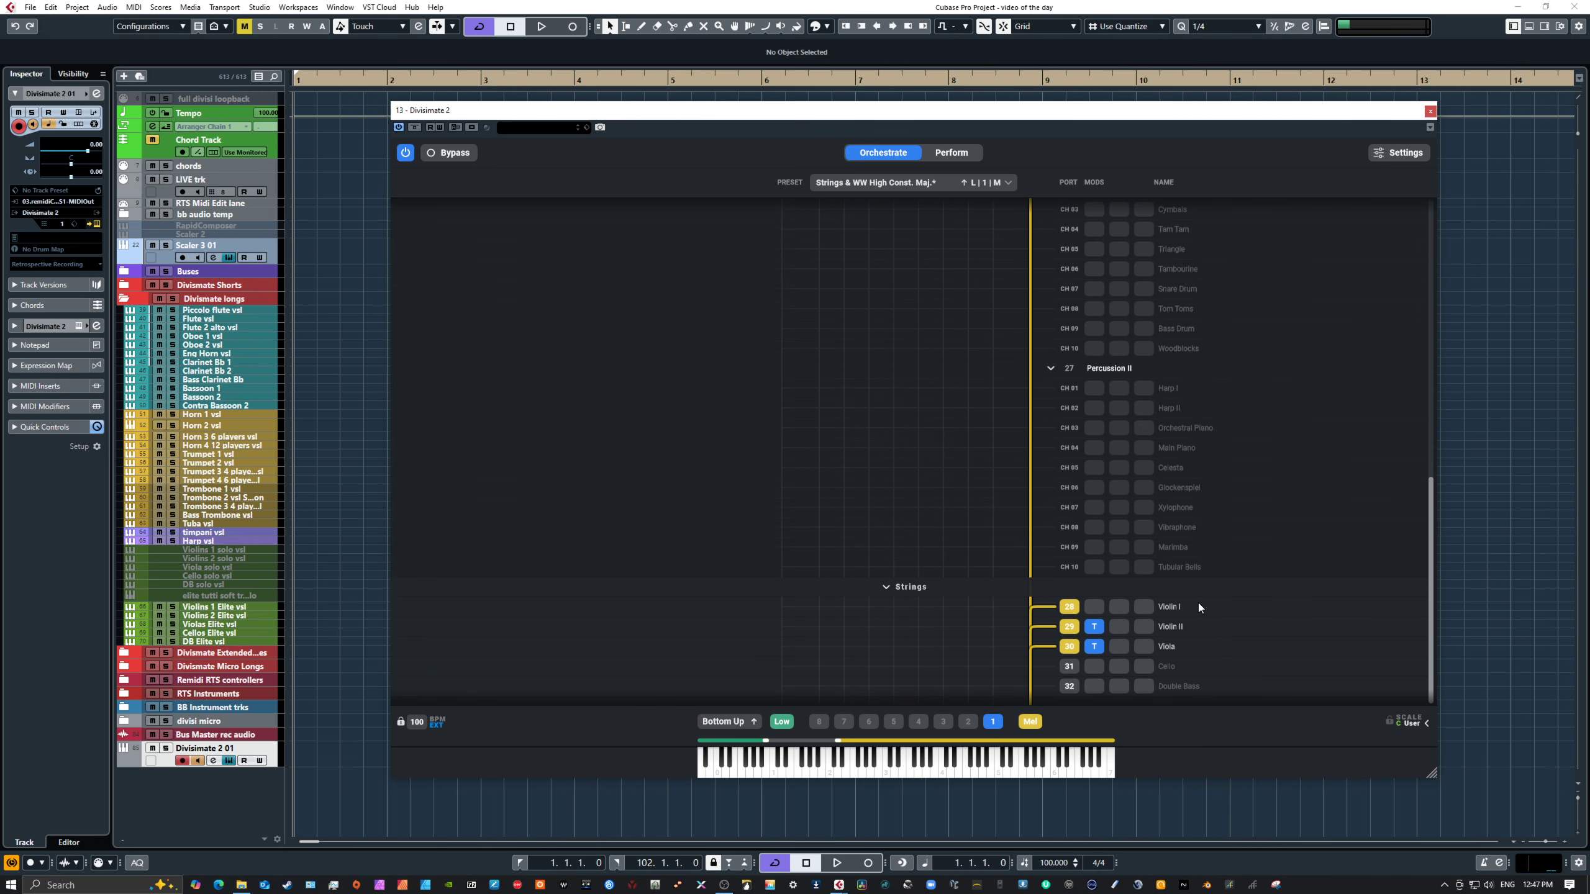
scroll(1176, 495, "up", 10)
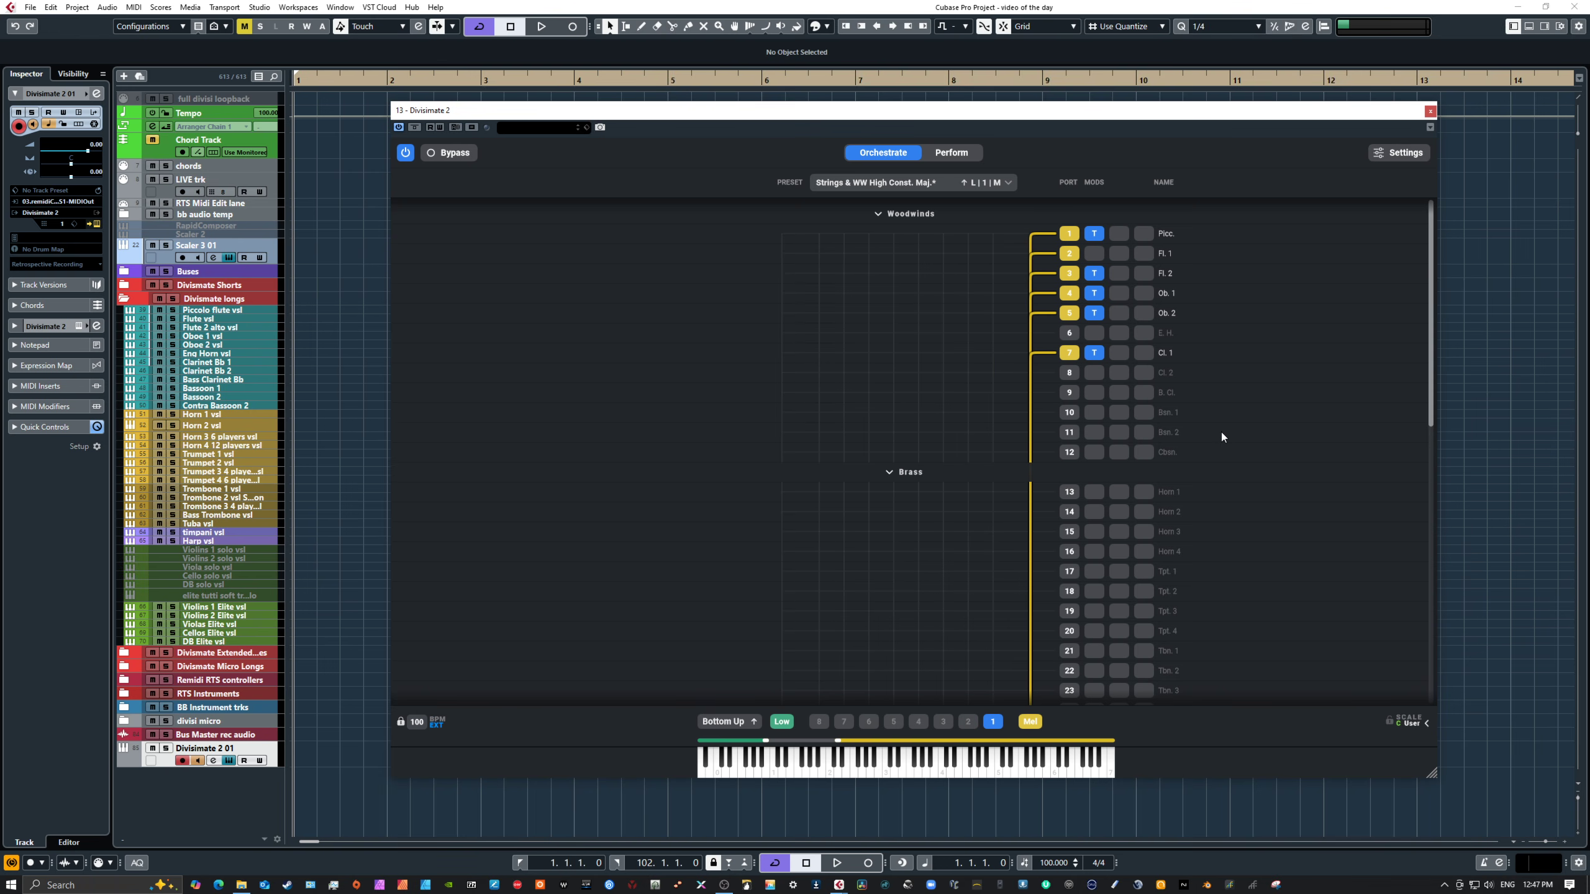
scroll(1221, 433, "down", 15)
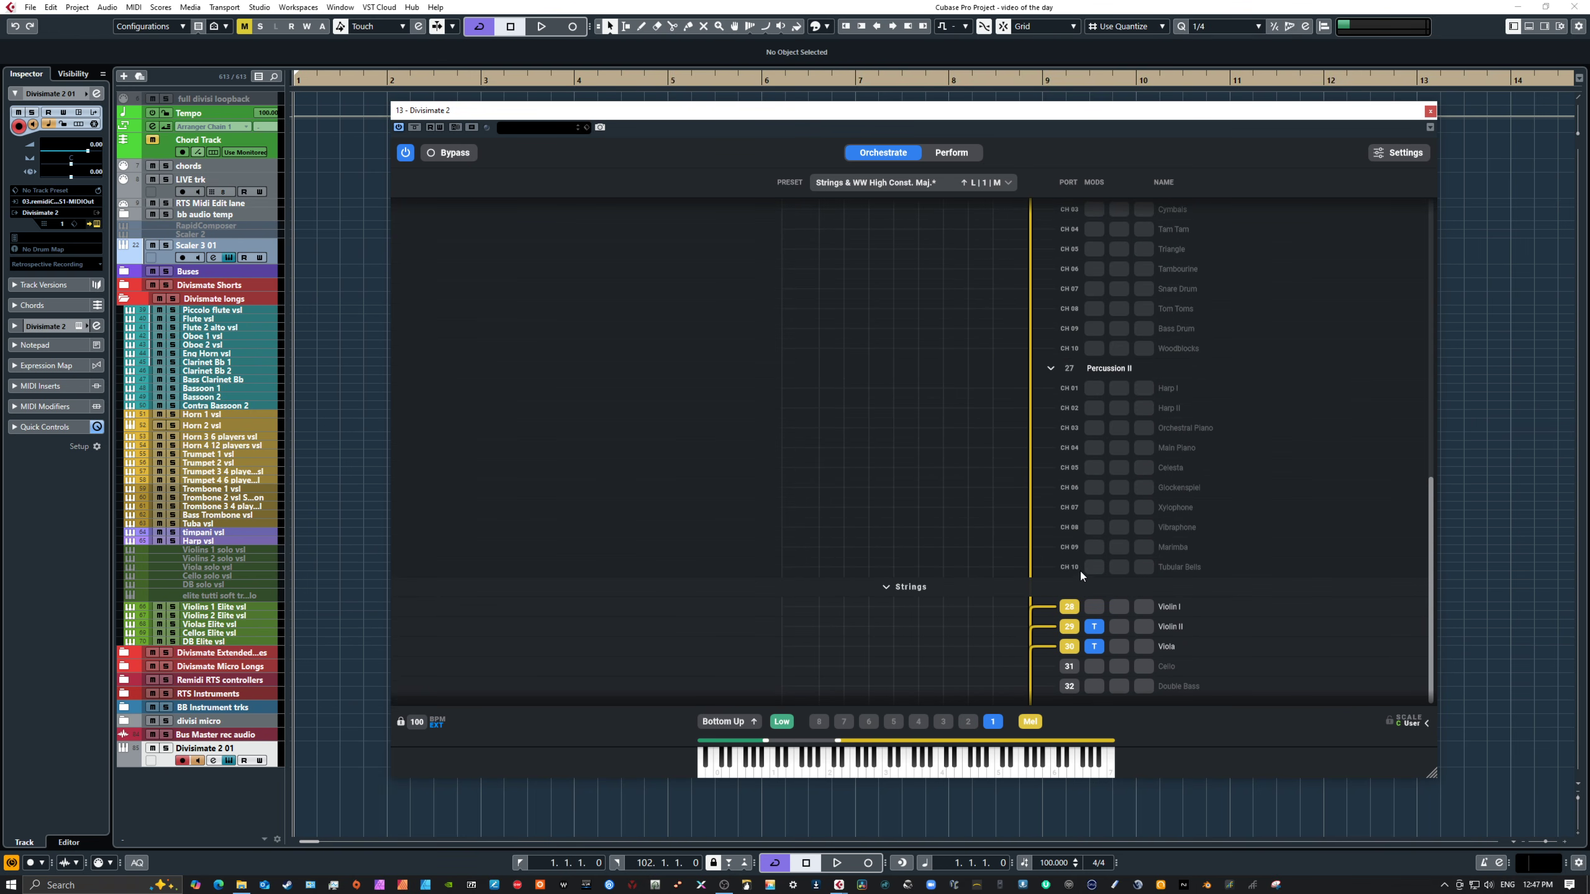
left_click(988, 771)
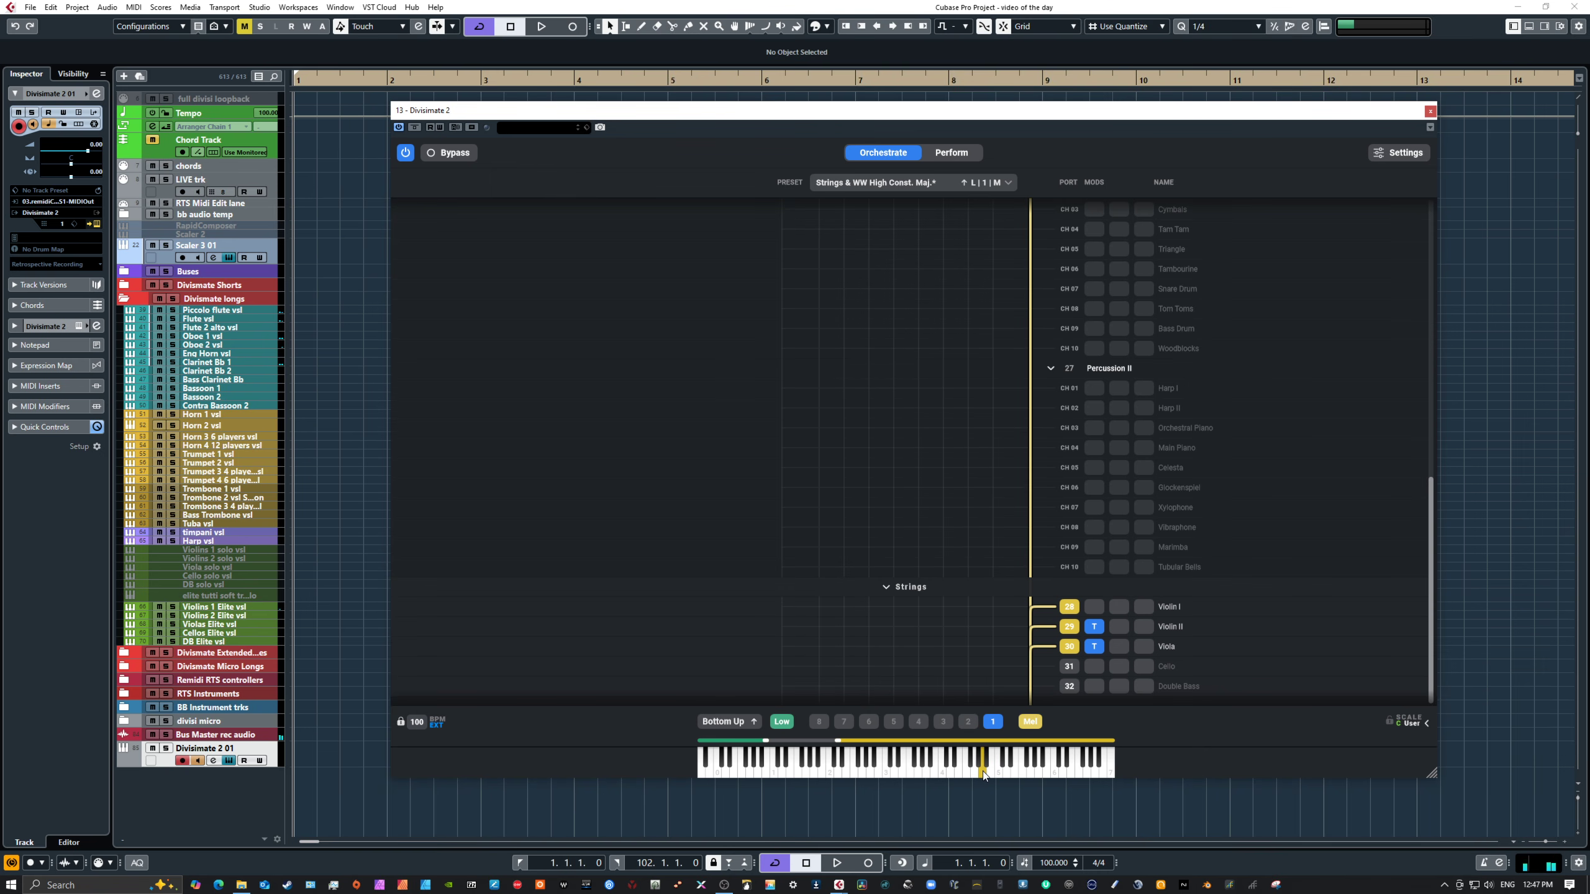
left_click(949, 772)
left_click(925, 770)
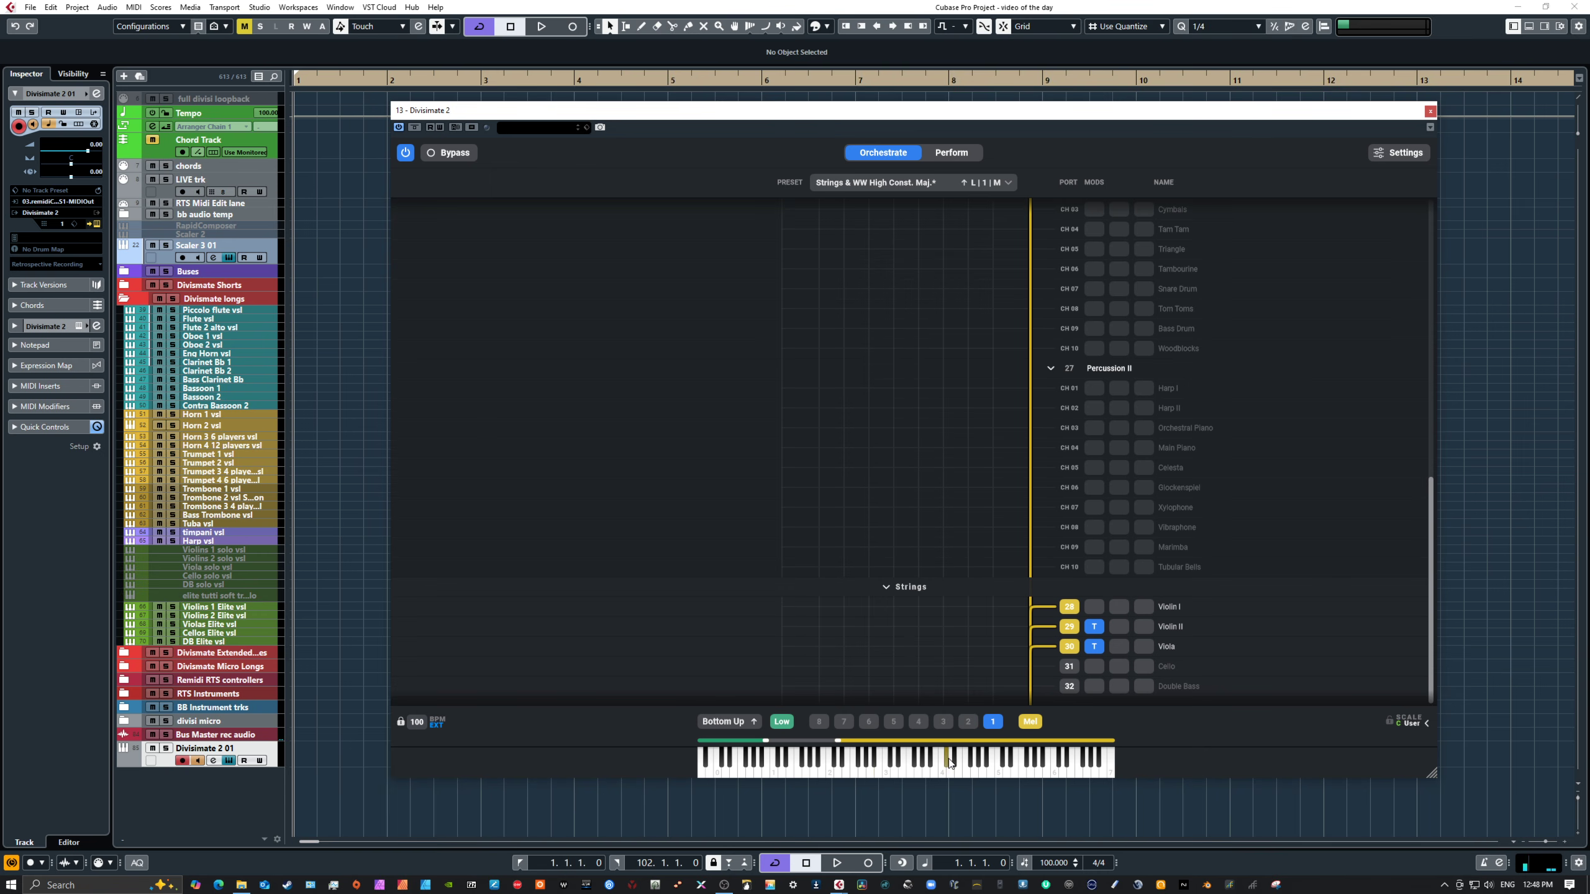
scroll(1169, 601, "up", 2)
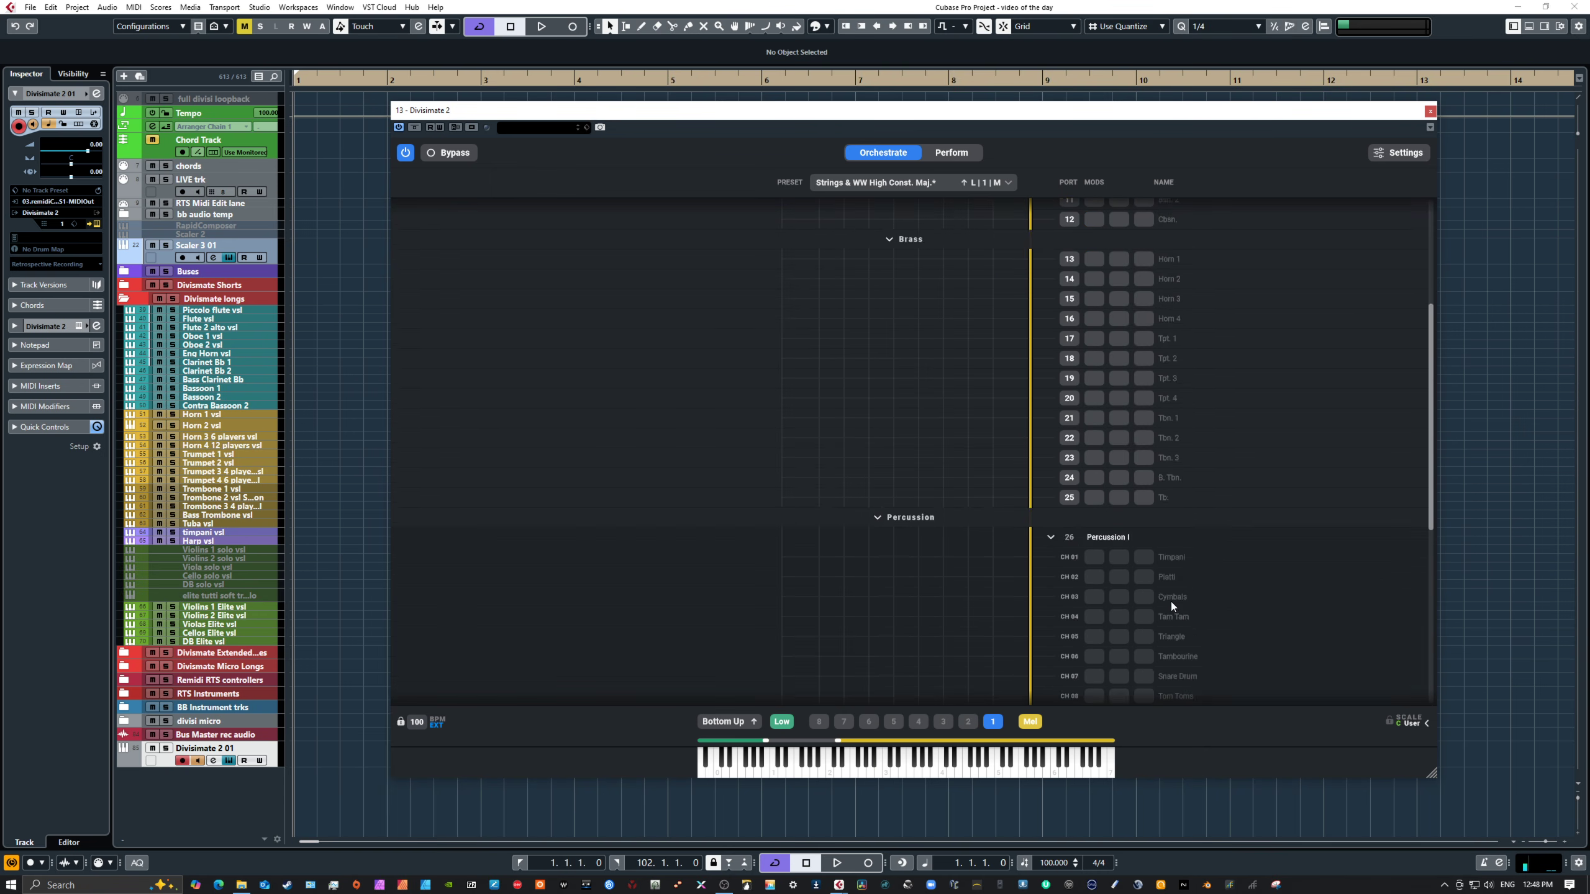
scroll(1158, 608, "down", 2)
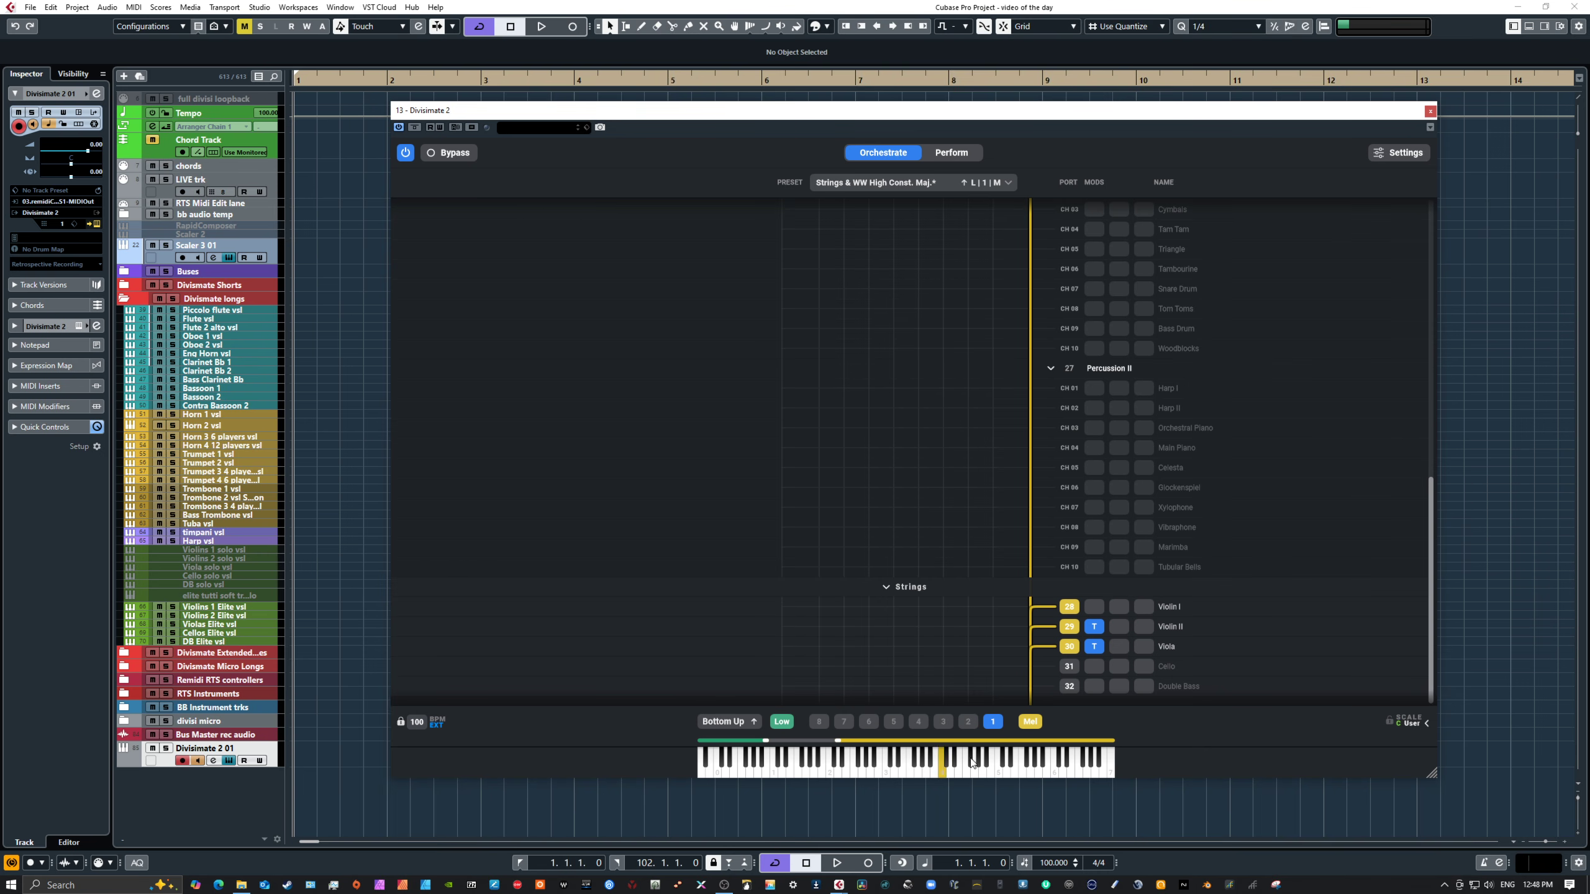
Step: Switch to Perform mode and select the Mixed Triad Large pad in the Universal Orchestral Voicings set
scroll(1110, 524, "up", 3)
scroll(1109, 522, "up", 3)
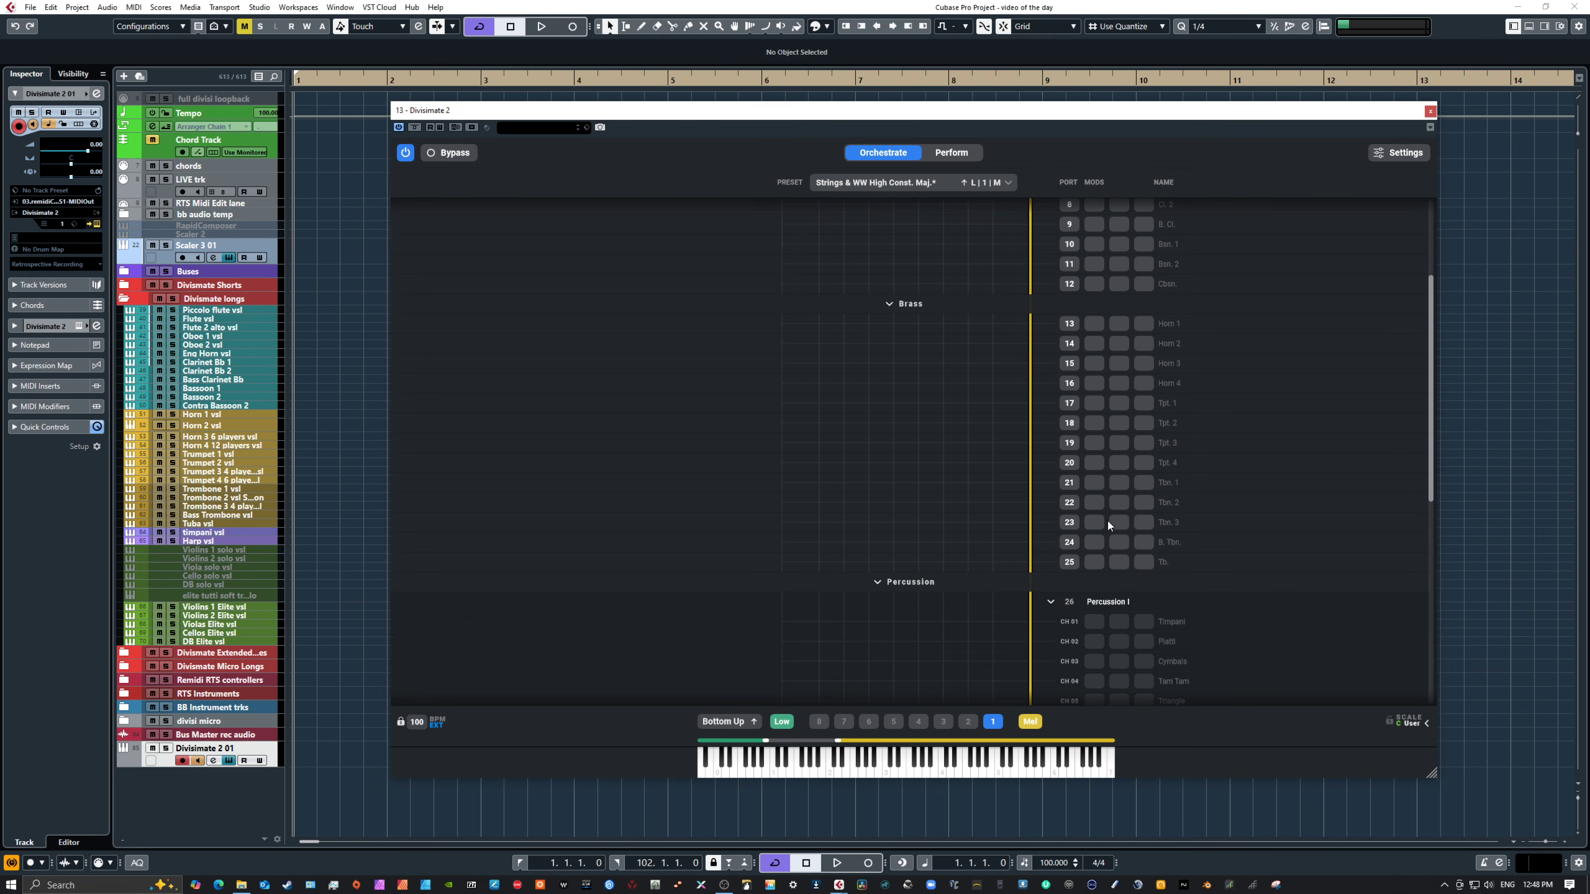
scroll(1115, 455, "up", 3)
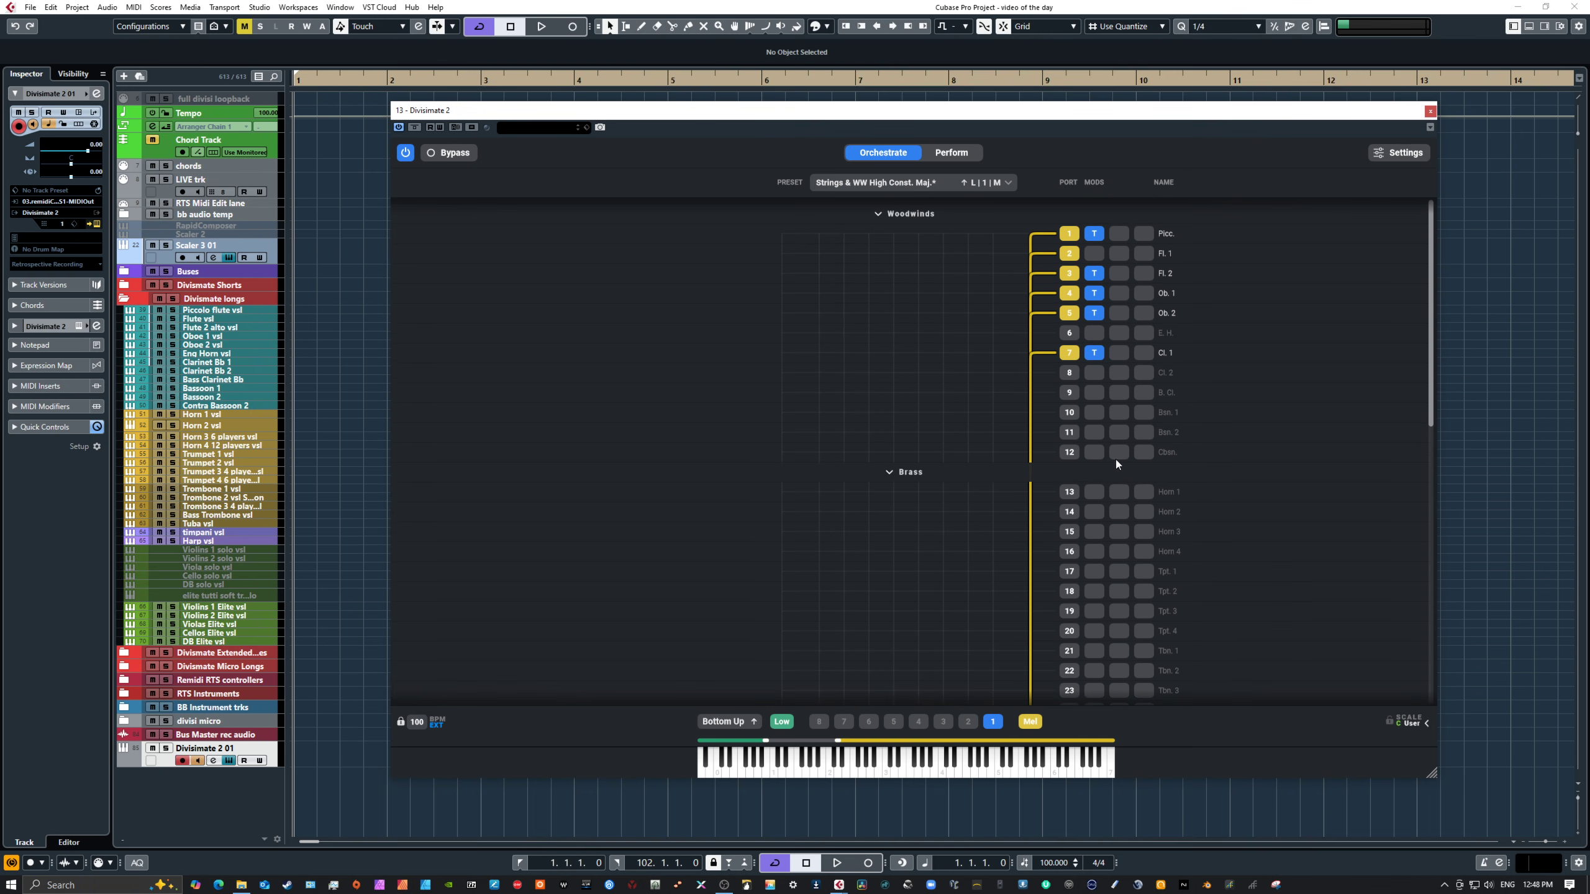
left_click(953, 153)
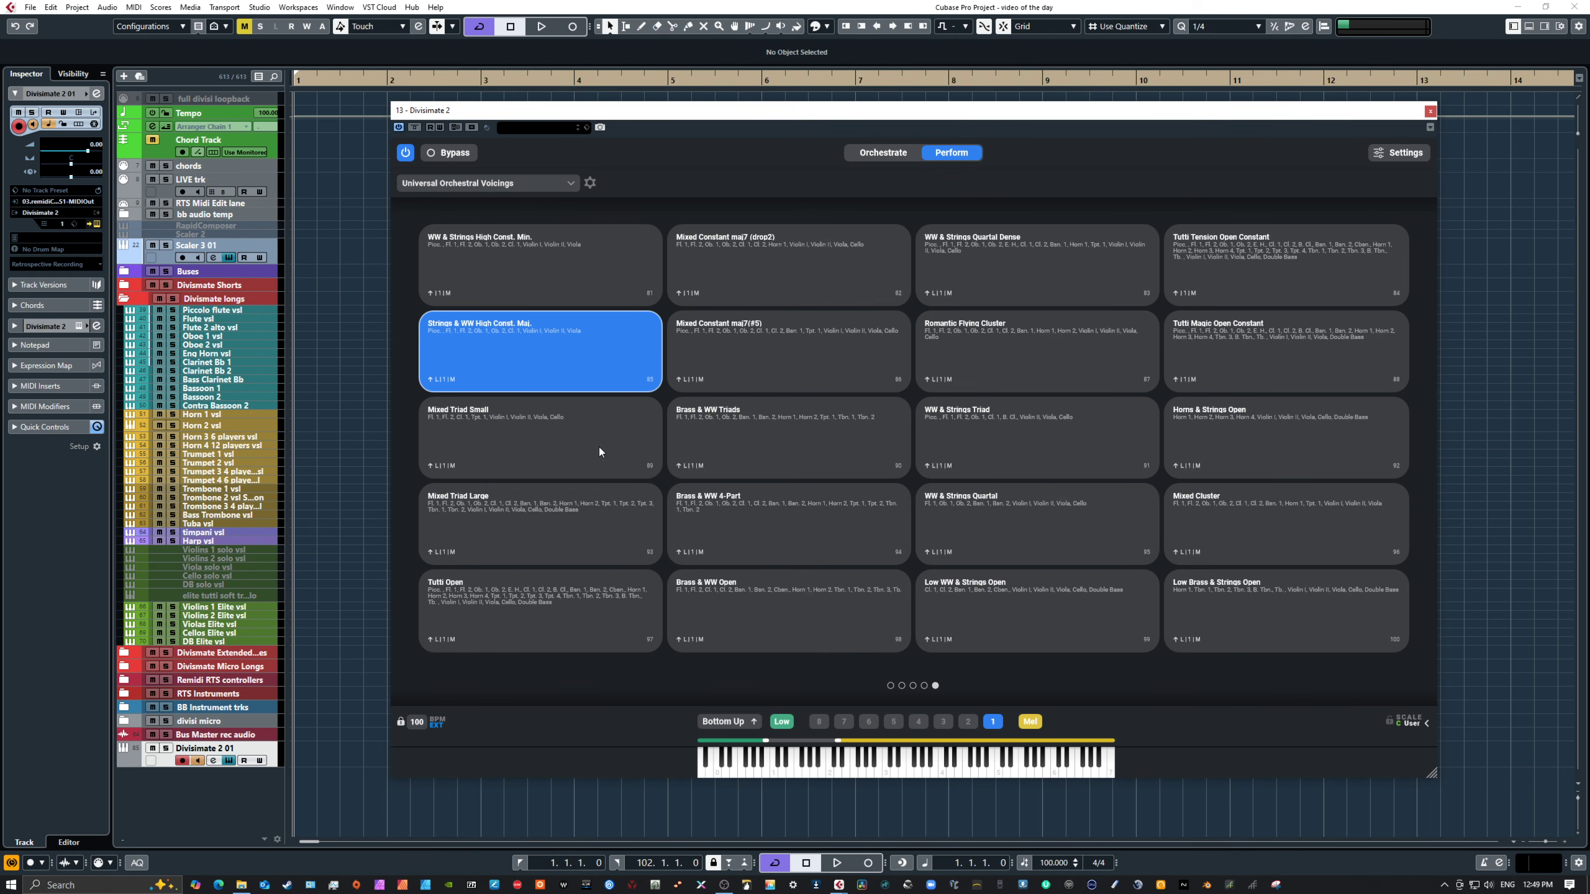
left_click(568, 526)
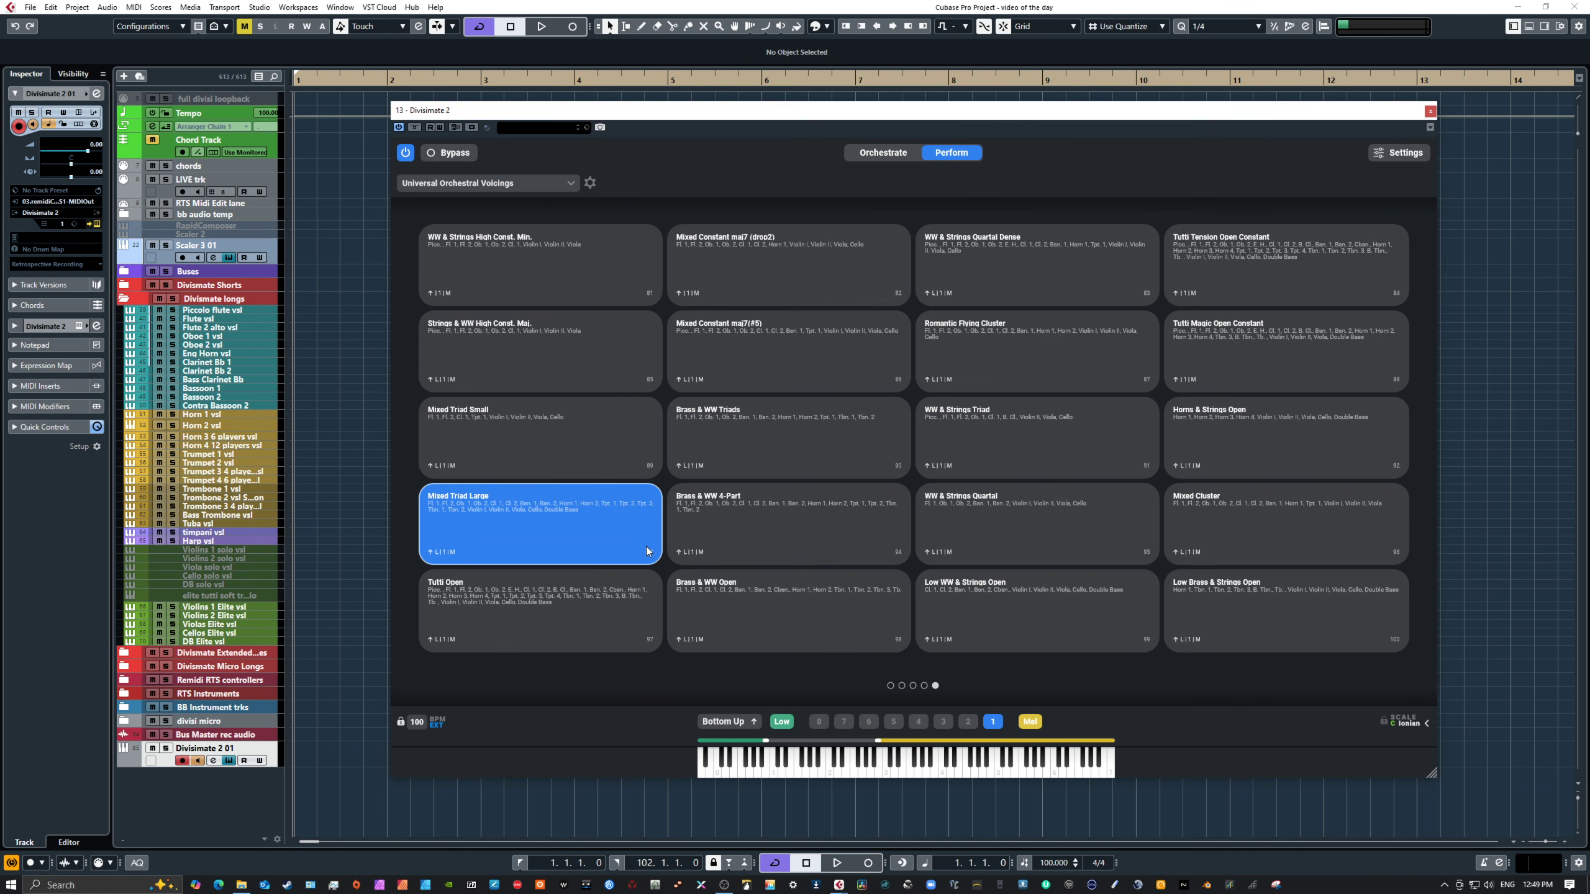
Step: Review the Mixed Triad Large port routing across woodwinds, brass, percussion and strings while playing notes to audition it
left_click(887, 154)
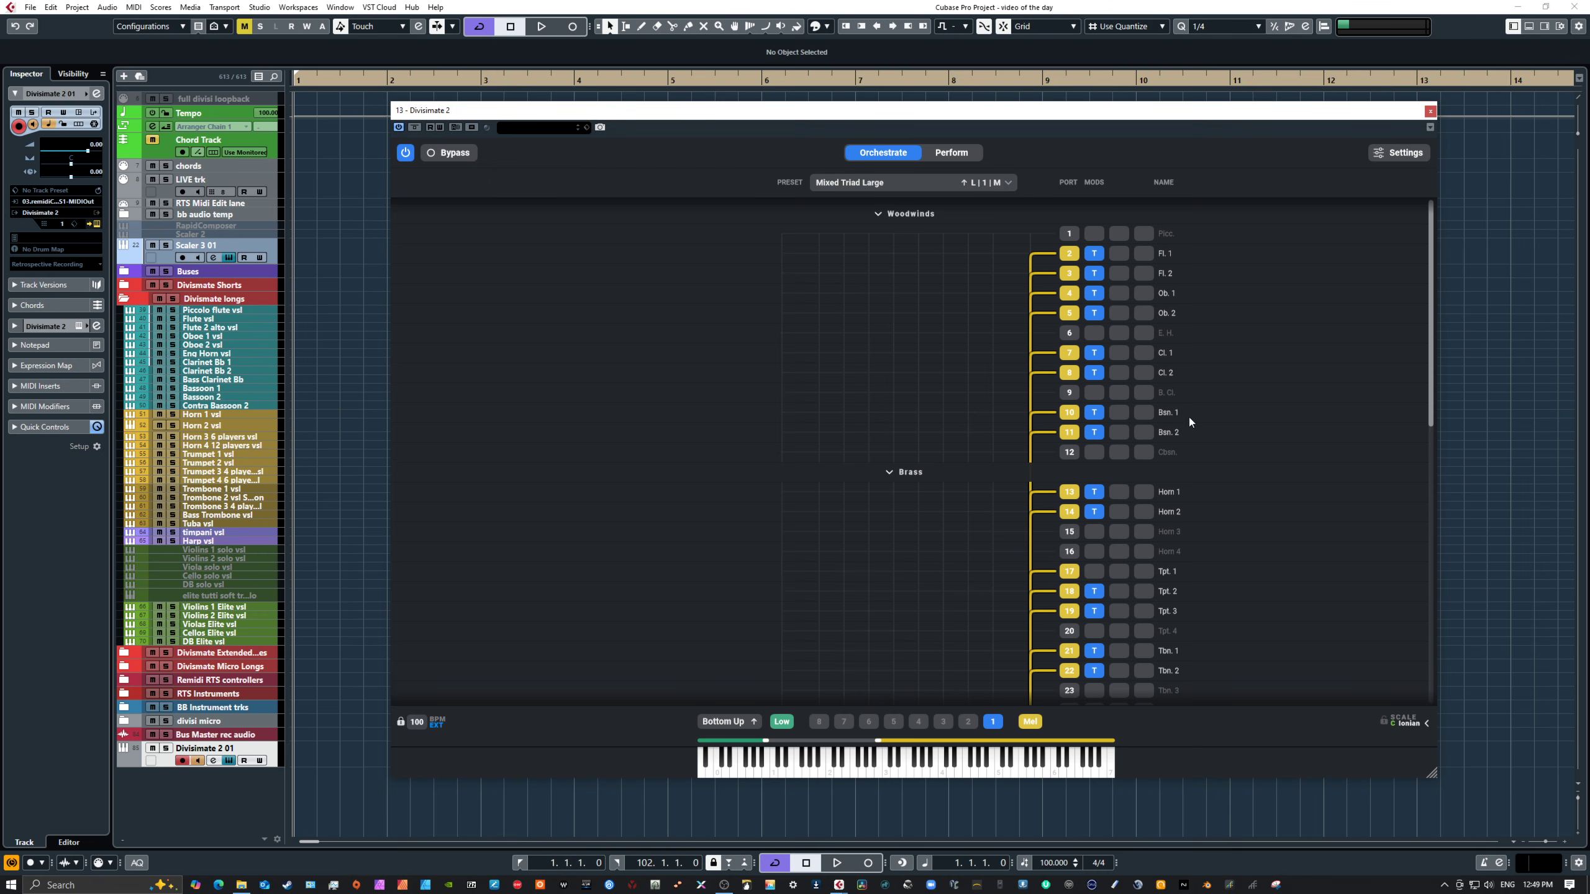
scroll(1270, 438, "down", 10)
scroll(1259, 467, "up", 10)
scroll(1258, 540, "down", 2)
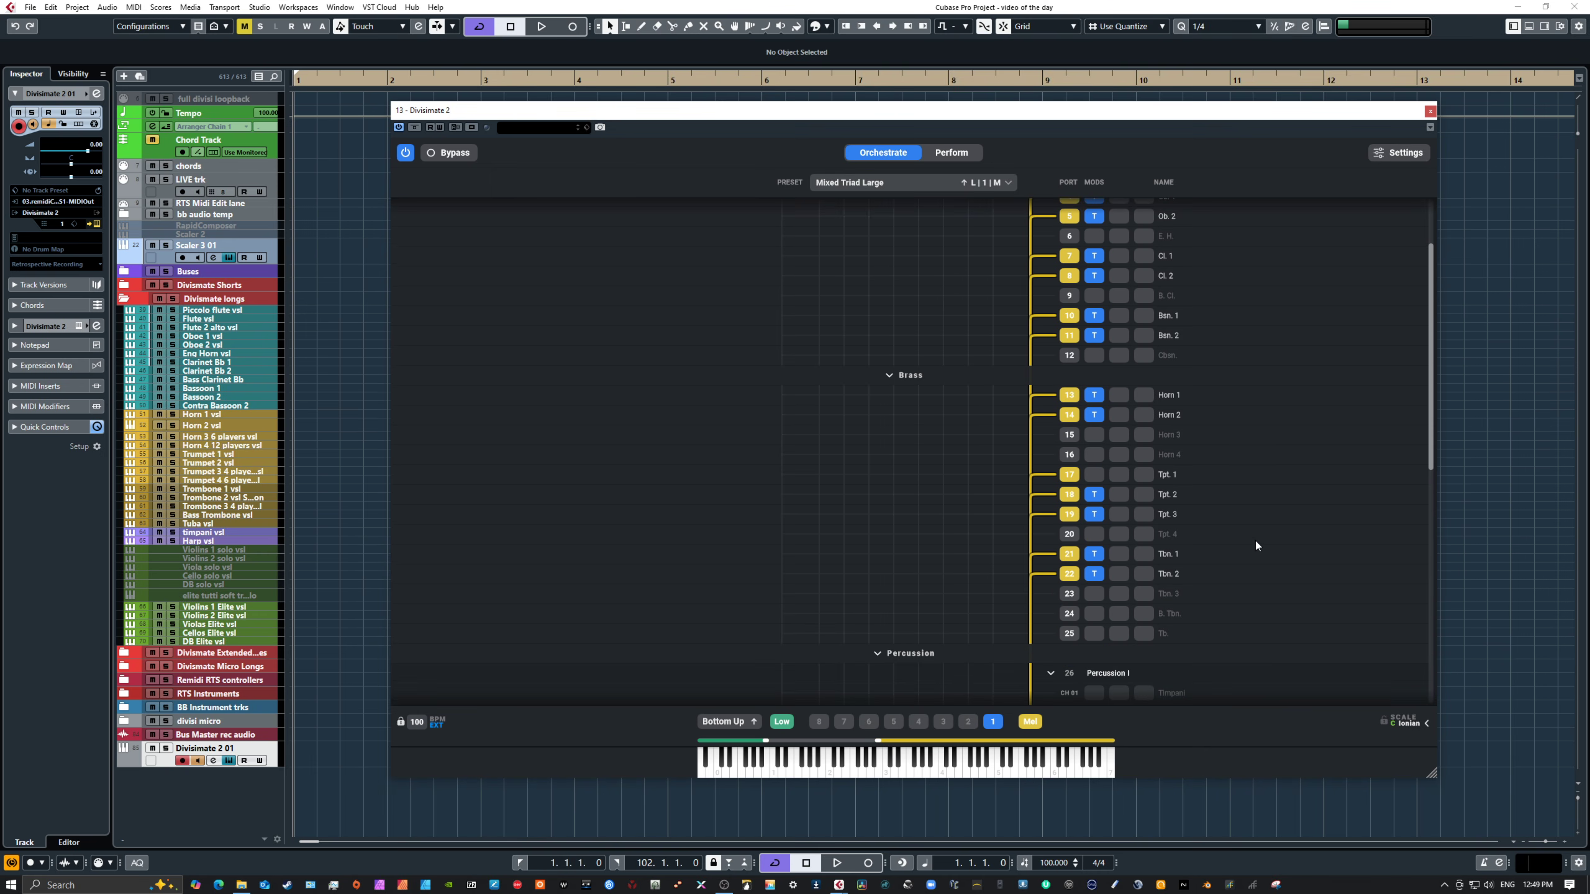
scroll(1254, 540, "down", 10)
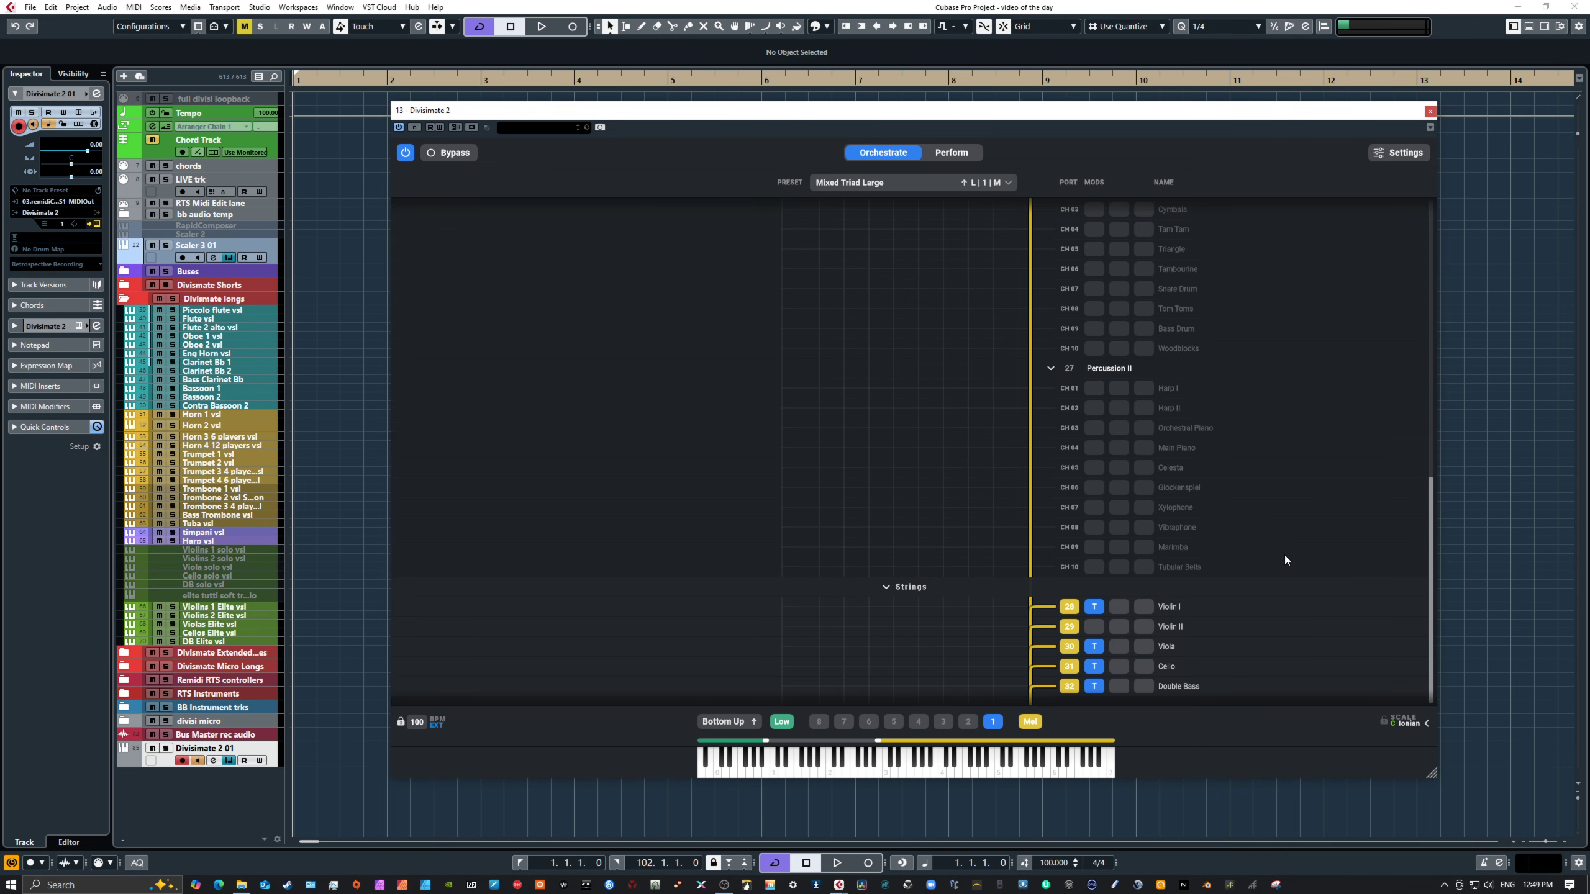
scroll(1283, 556, "up", 2)
scroll(1164, 614, "down", 2)
left_click(968, 776)
left_click(976, 775)
scroll(1246, 372, "up", 15)
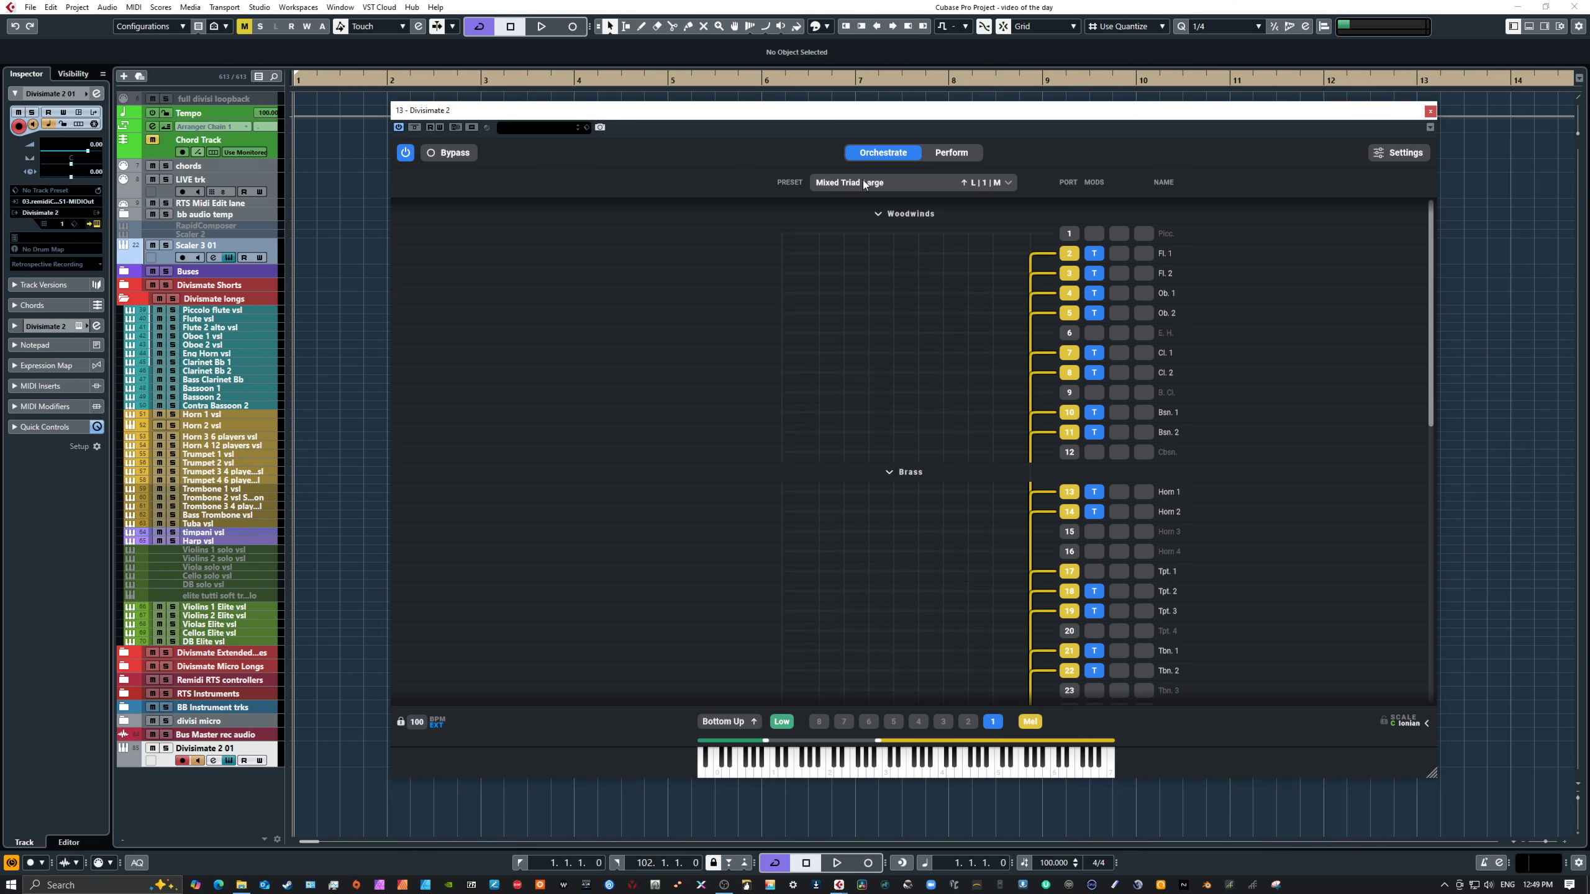
Step: Load the Prime Core performance set and select the Tutti Hero Unison pad
left_click(884, 181)
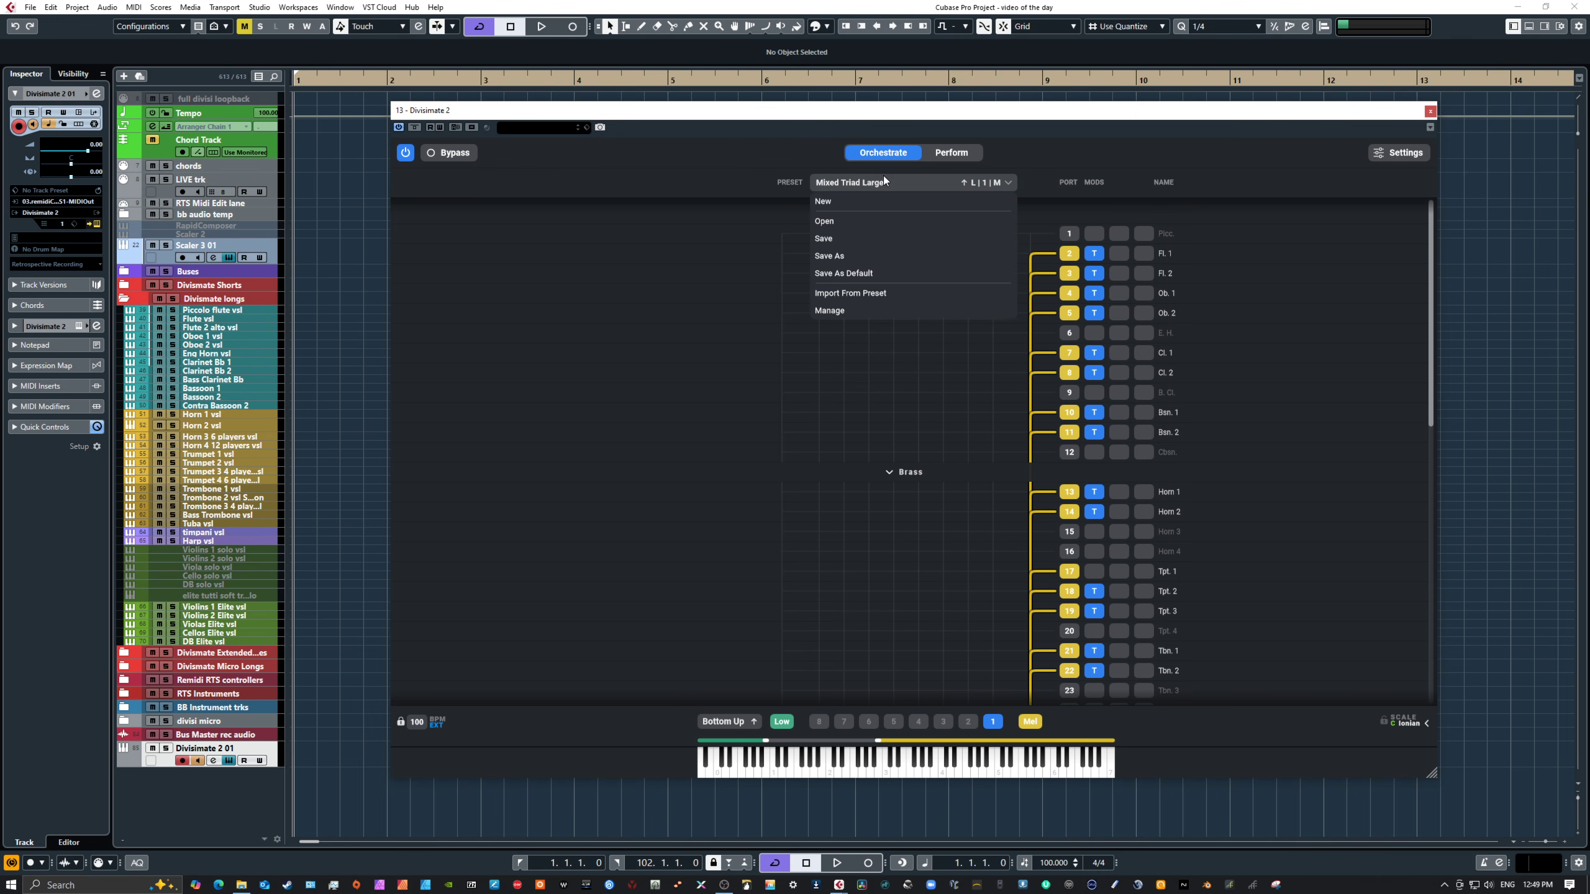
left_click(949, 153)
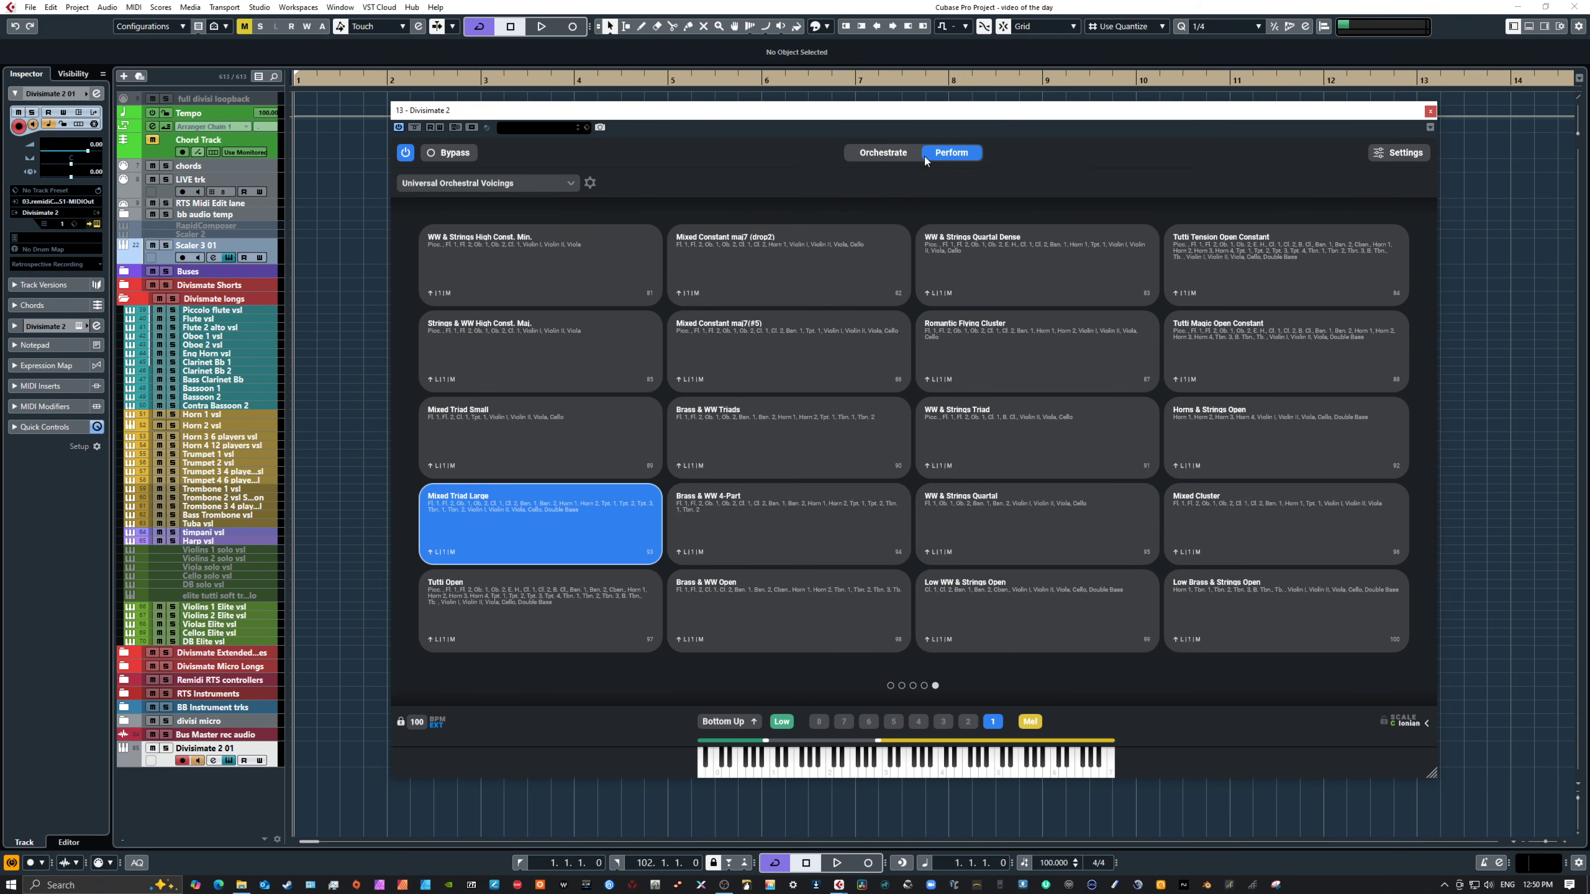
left_click(510, 187)
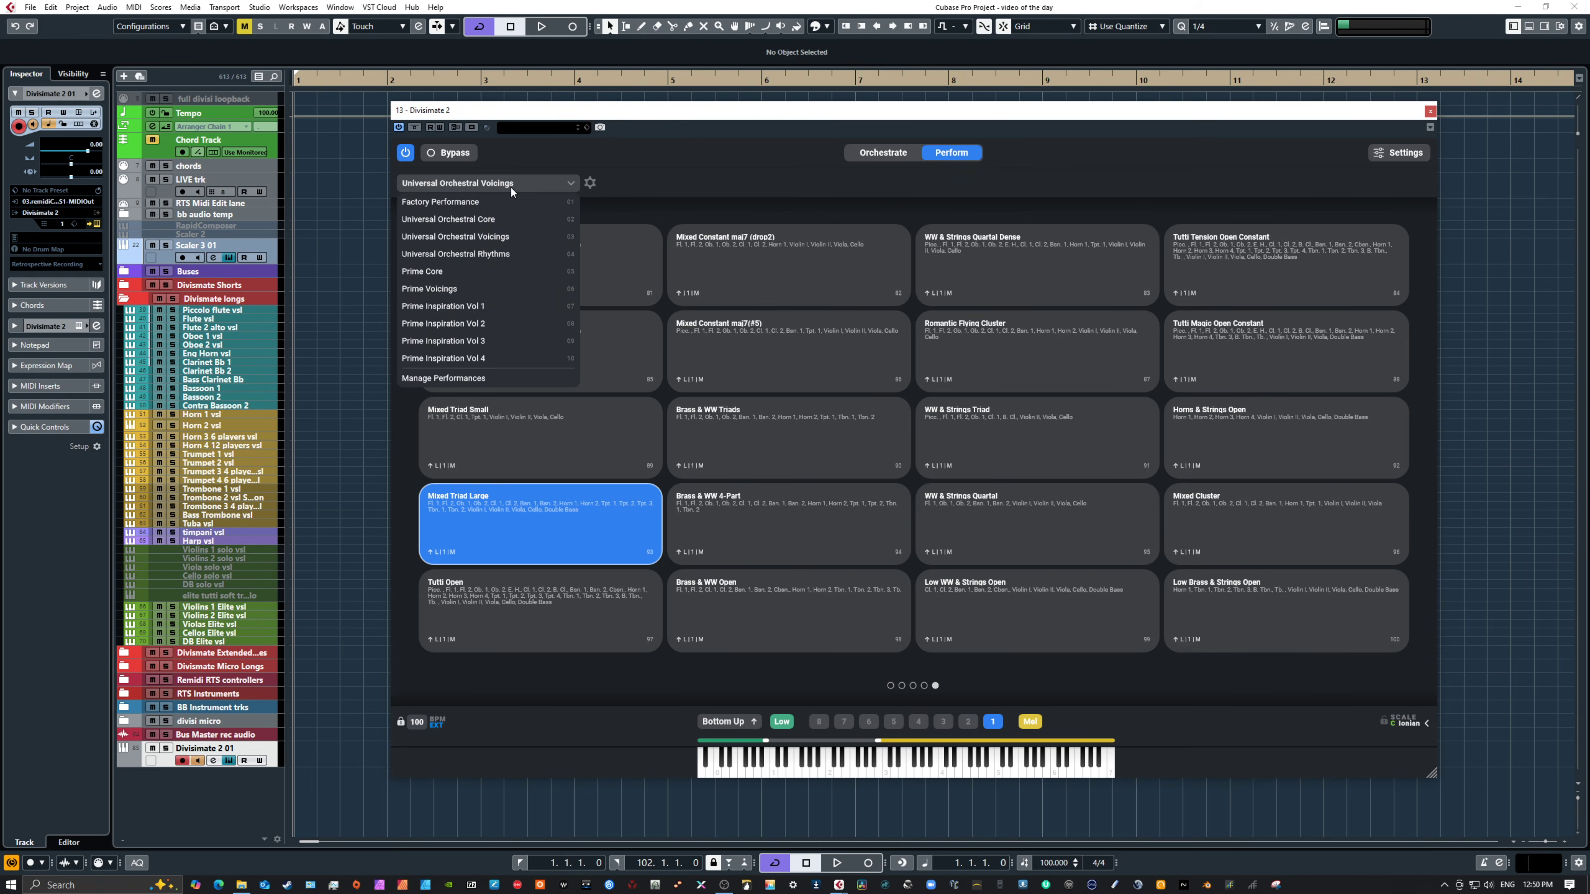
left_click(459, 270)
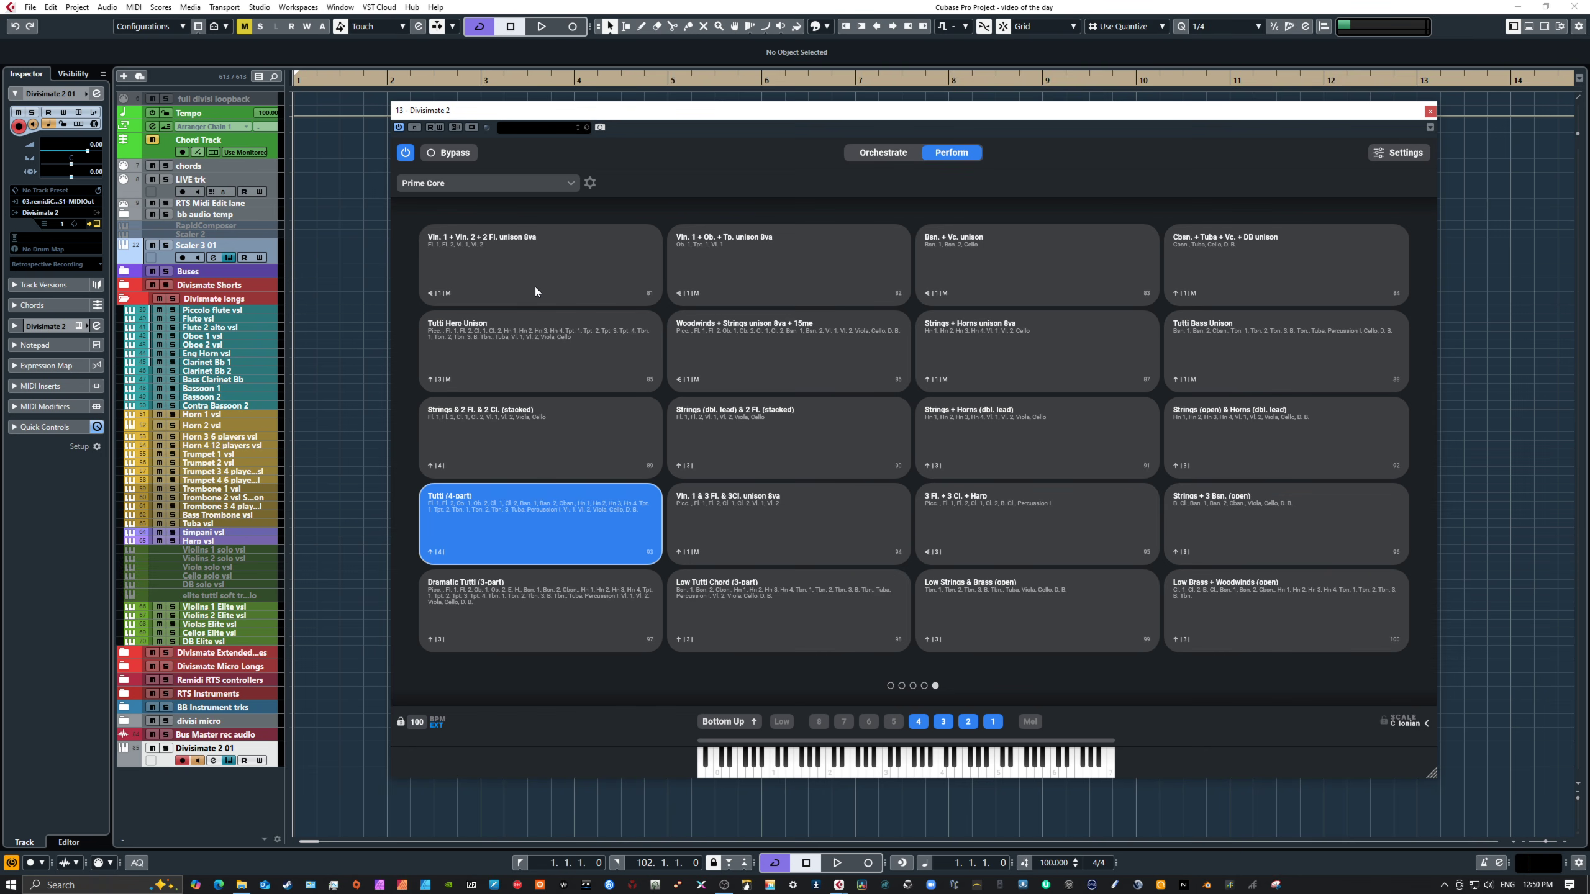
left_click(538, 336)
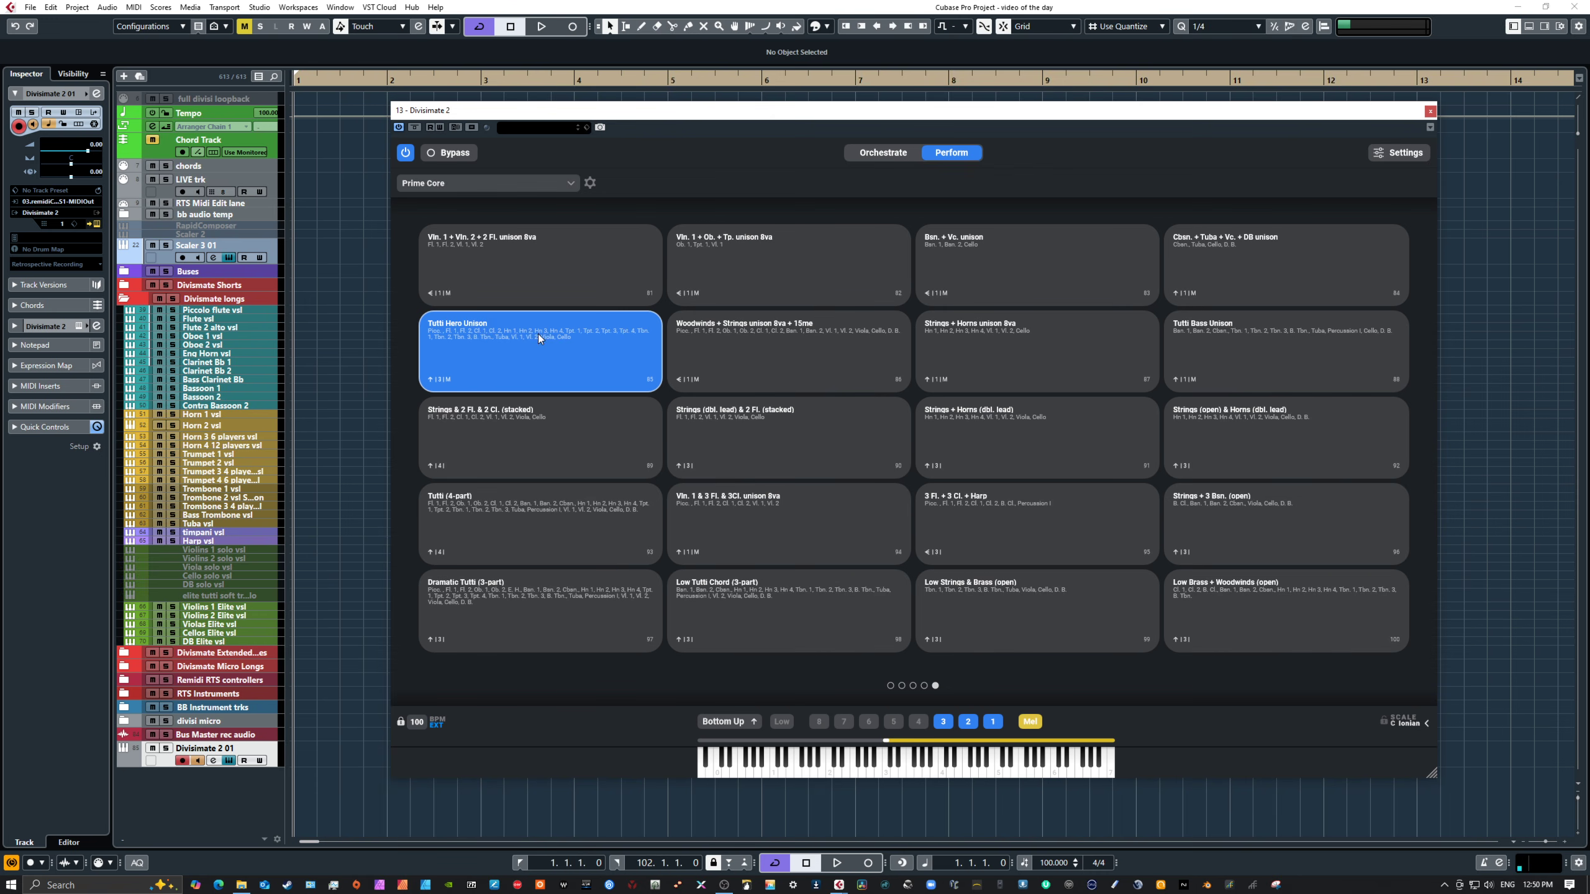
Step: Review the Tutti Hero Unison port routing in Orchestrate mode and play notes to audition it
left_click(870, 154)
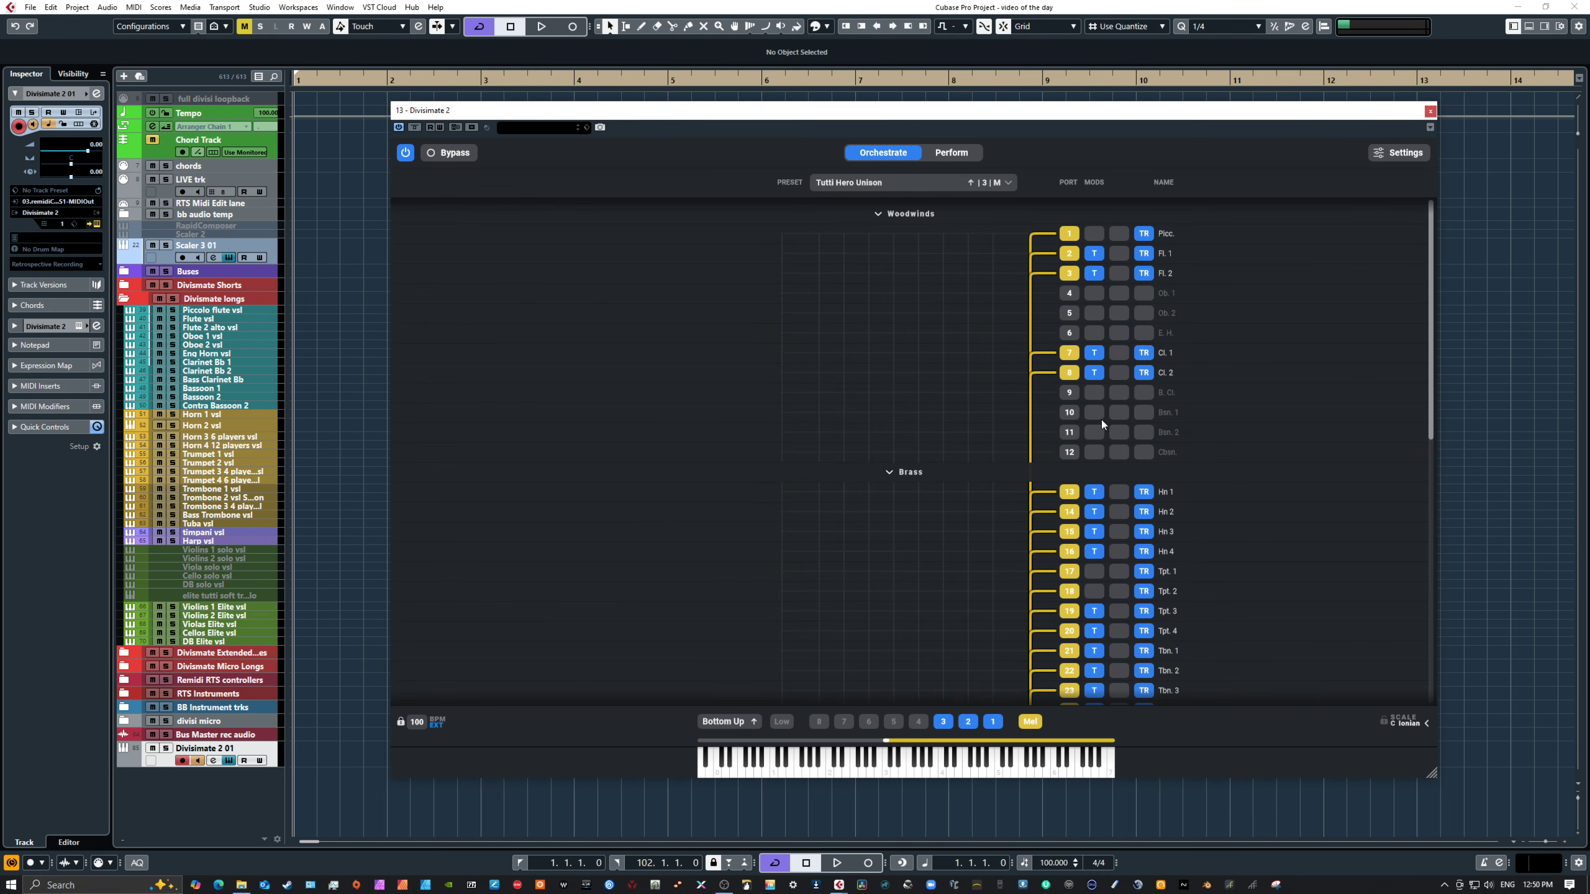
scroll(1176, 488, "down", 5)
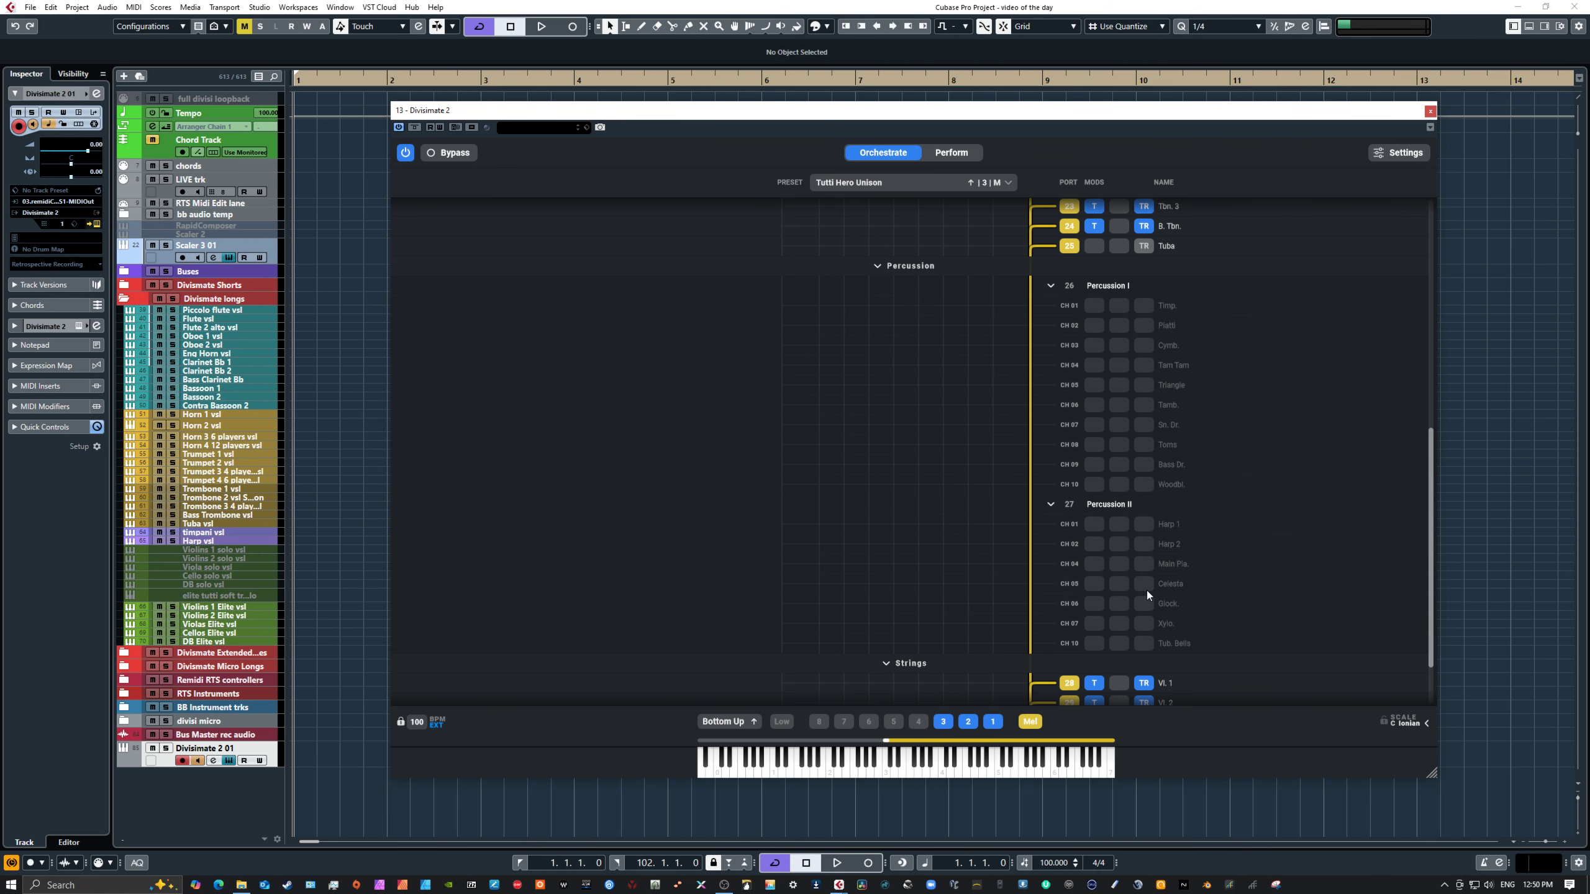
scroll(1145, 595, "down", 2)
scroll(1133, 606, "up", 5)
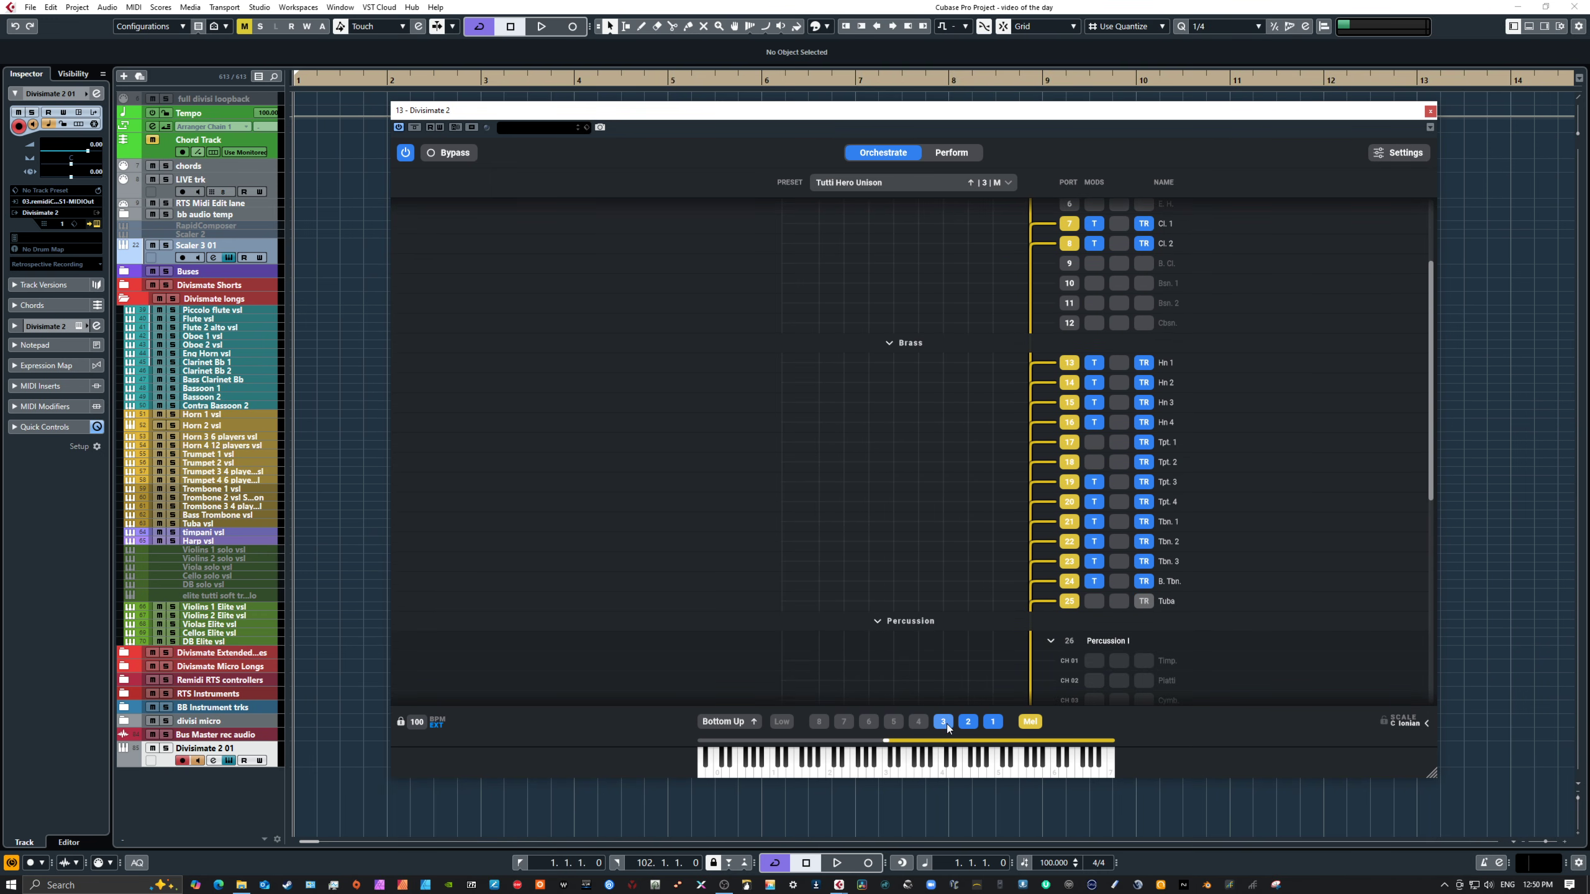
left_click(956, 772)
left_click(995, 767)
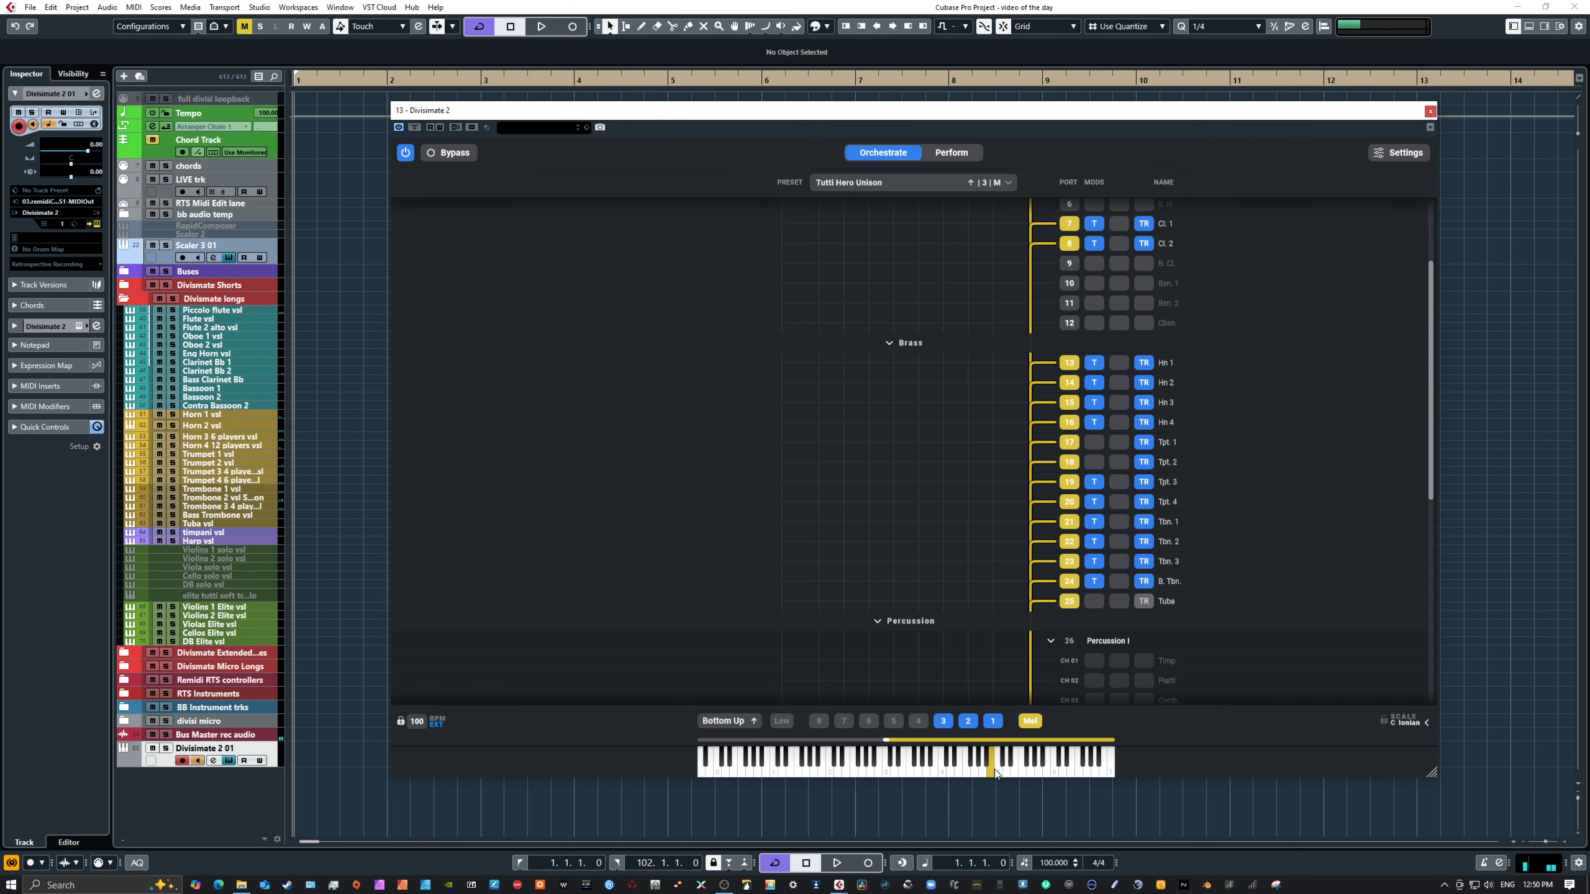
left_click(990, 768)
Step: Extend the Mid keyboard zone's lower boundary down the keyboard and recheck the port list
left_click_drag(888, 740, 854, 740)
scroll(1092, 556, "up", 2)
scroll(1093, 555, "down", 4)
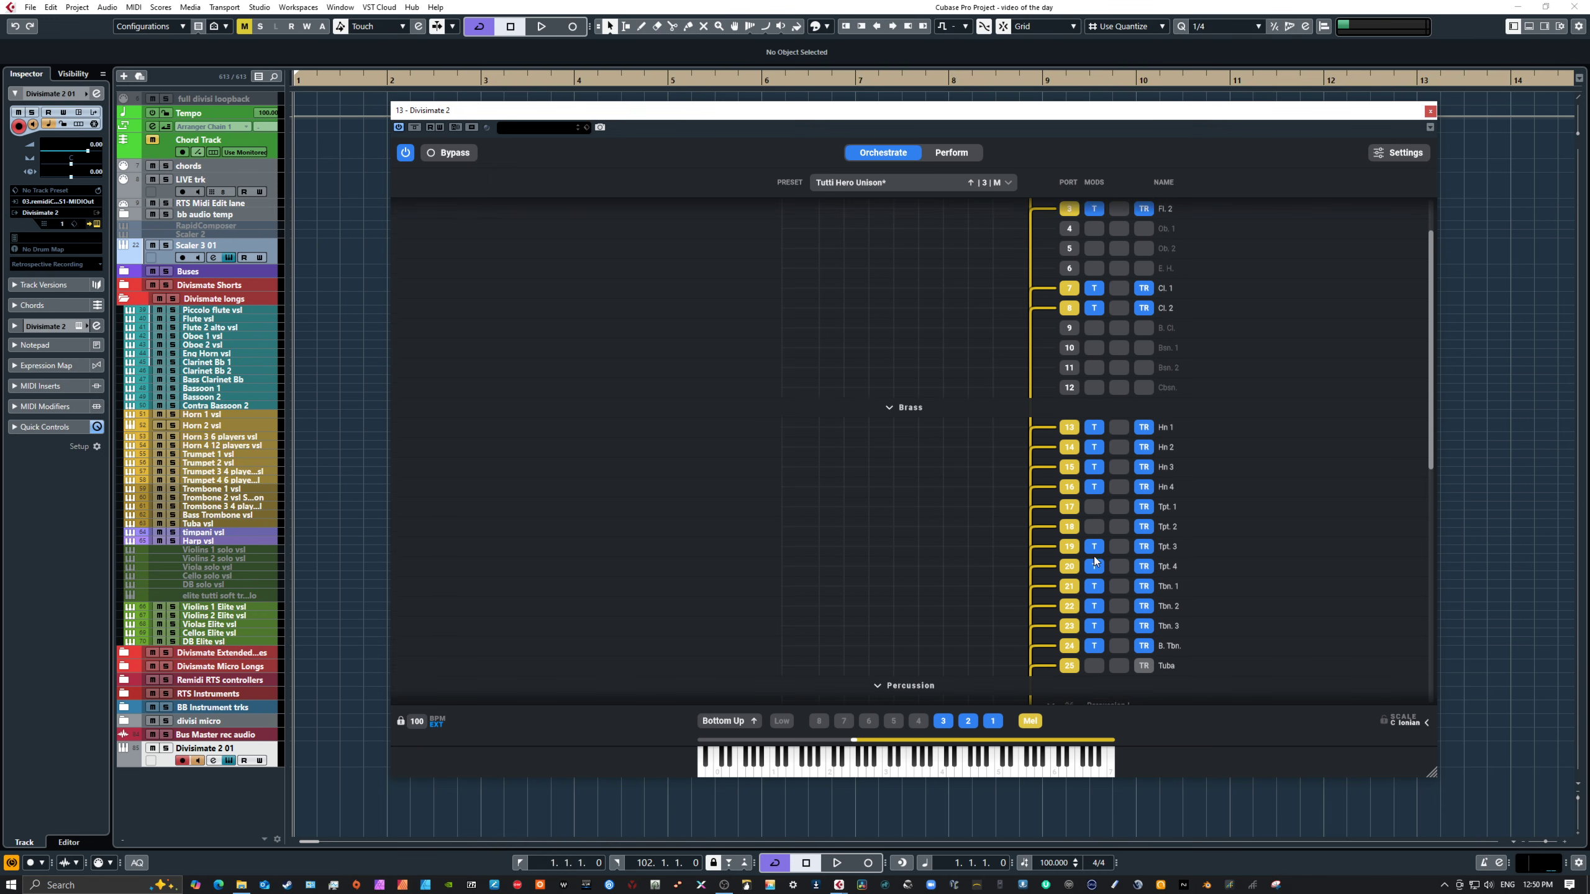
scroll(1091, 554, "up", 1)
scroll(1091, 552, "down", 4)
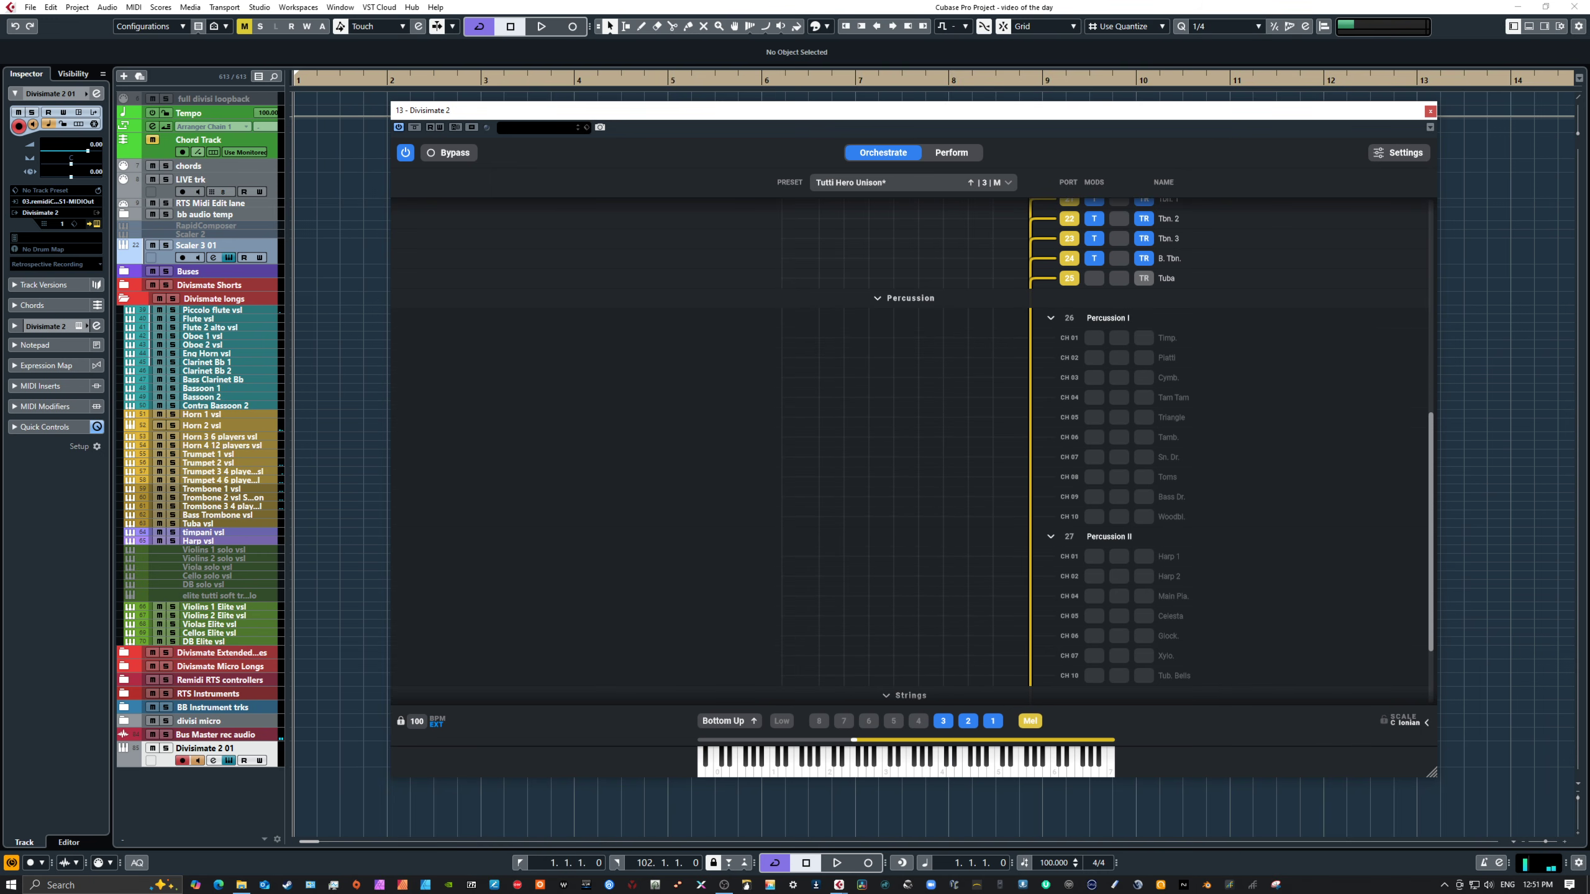
scroll(1227, 522, "up", 6)
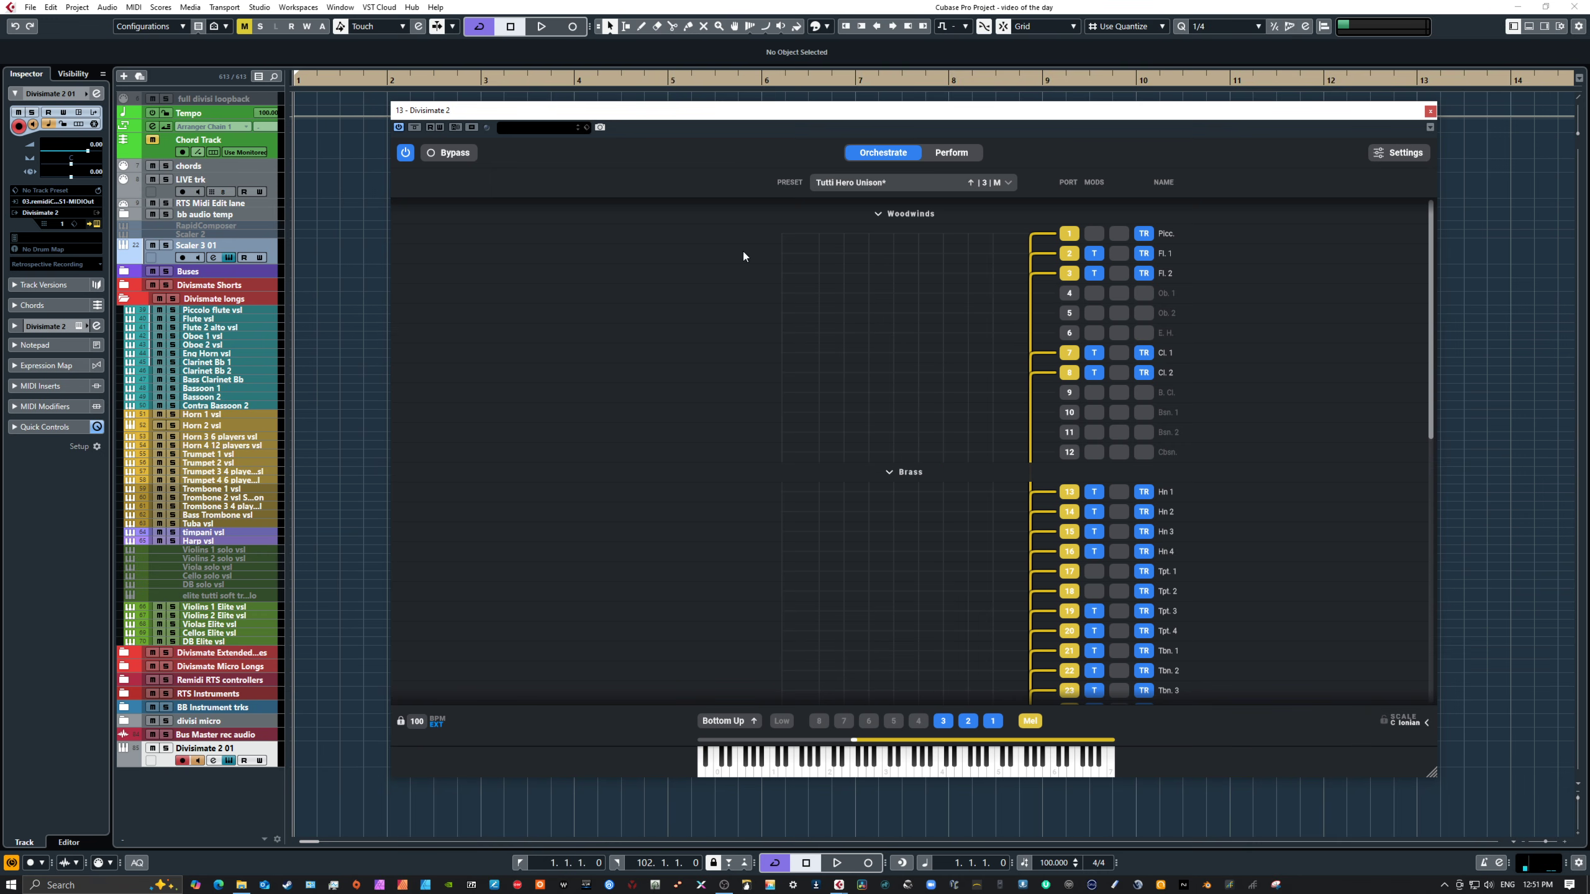
Step: Browse the Prime Core pad pages for woodwind, brass and string voicings
left_click(904, 181)
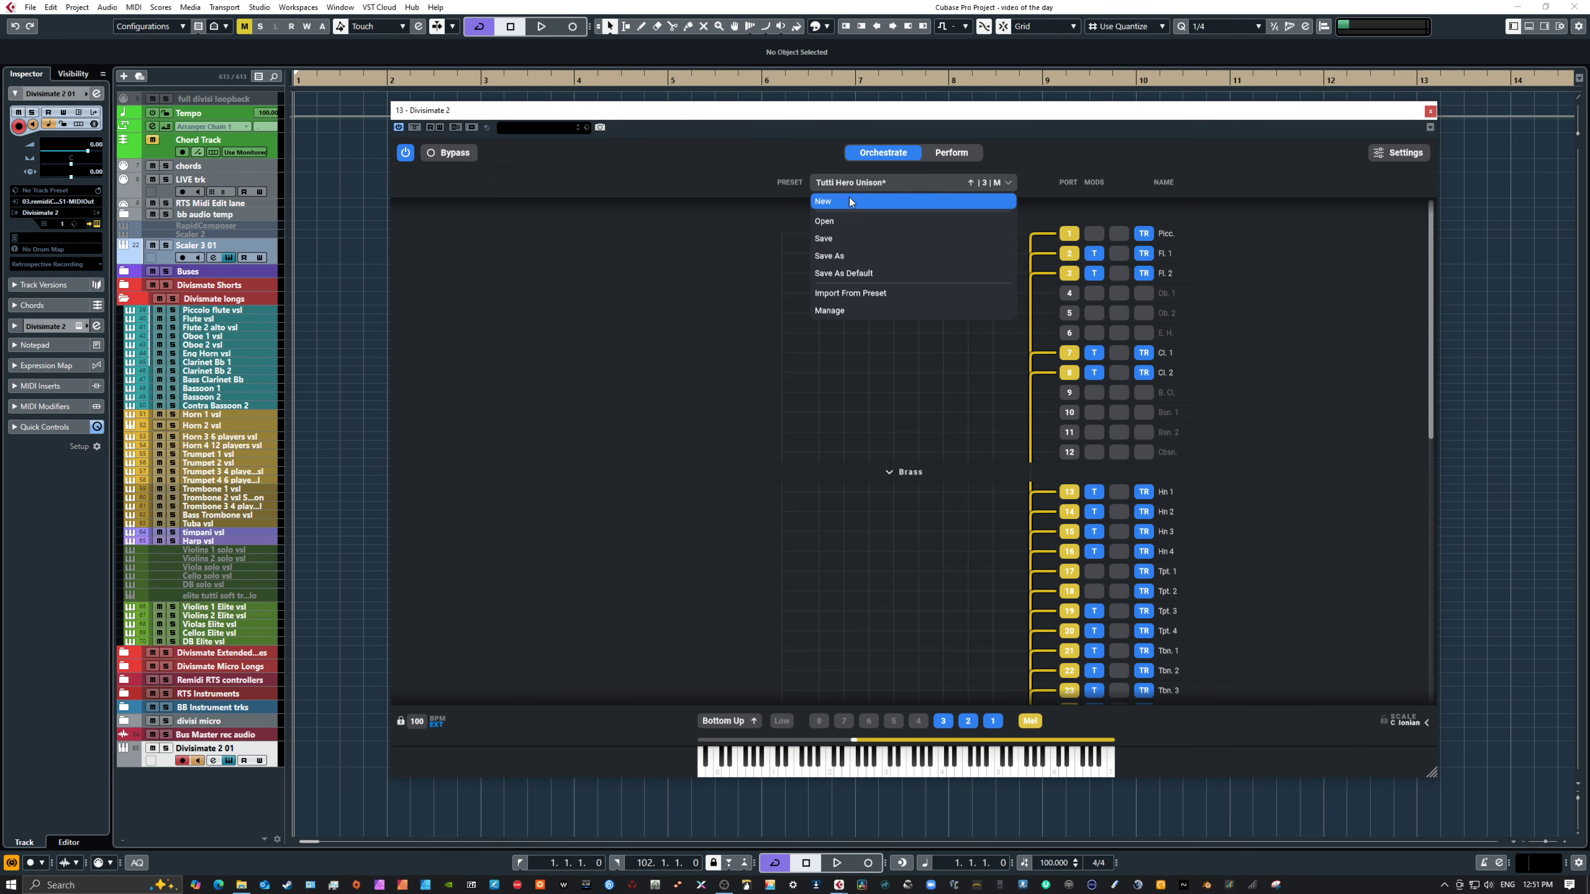
left_click(951, 152)
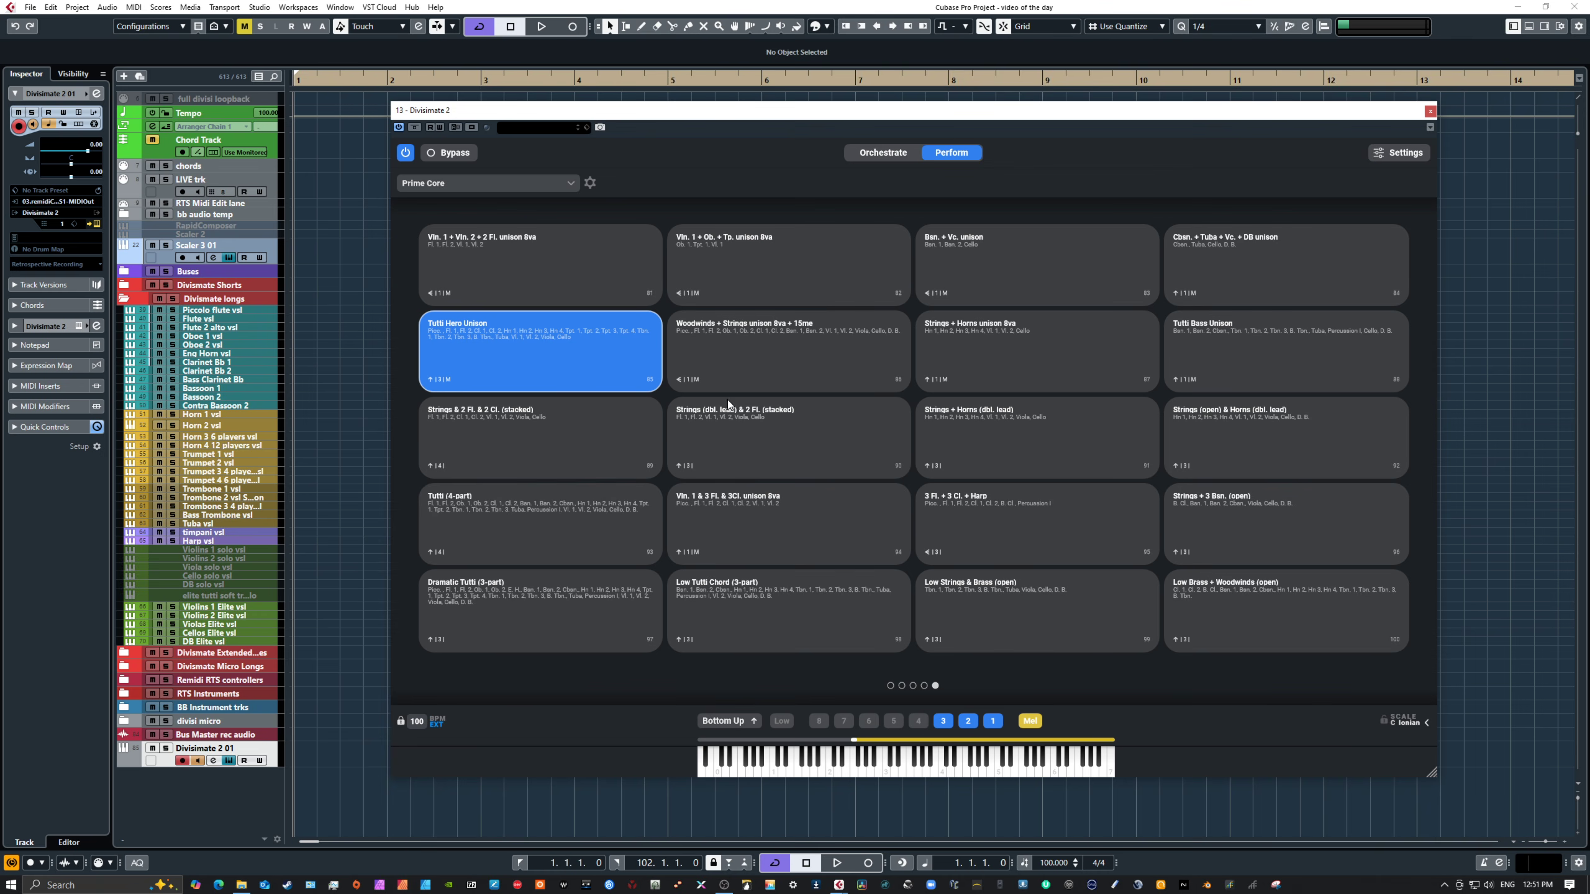
left_click(890, 685)
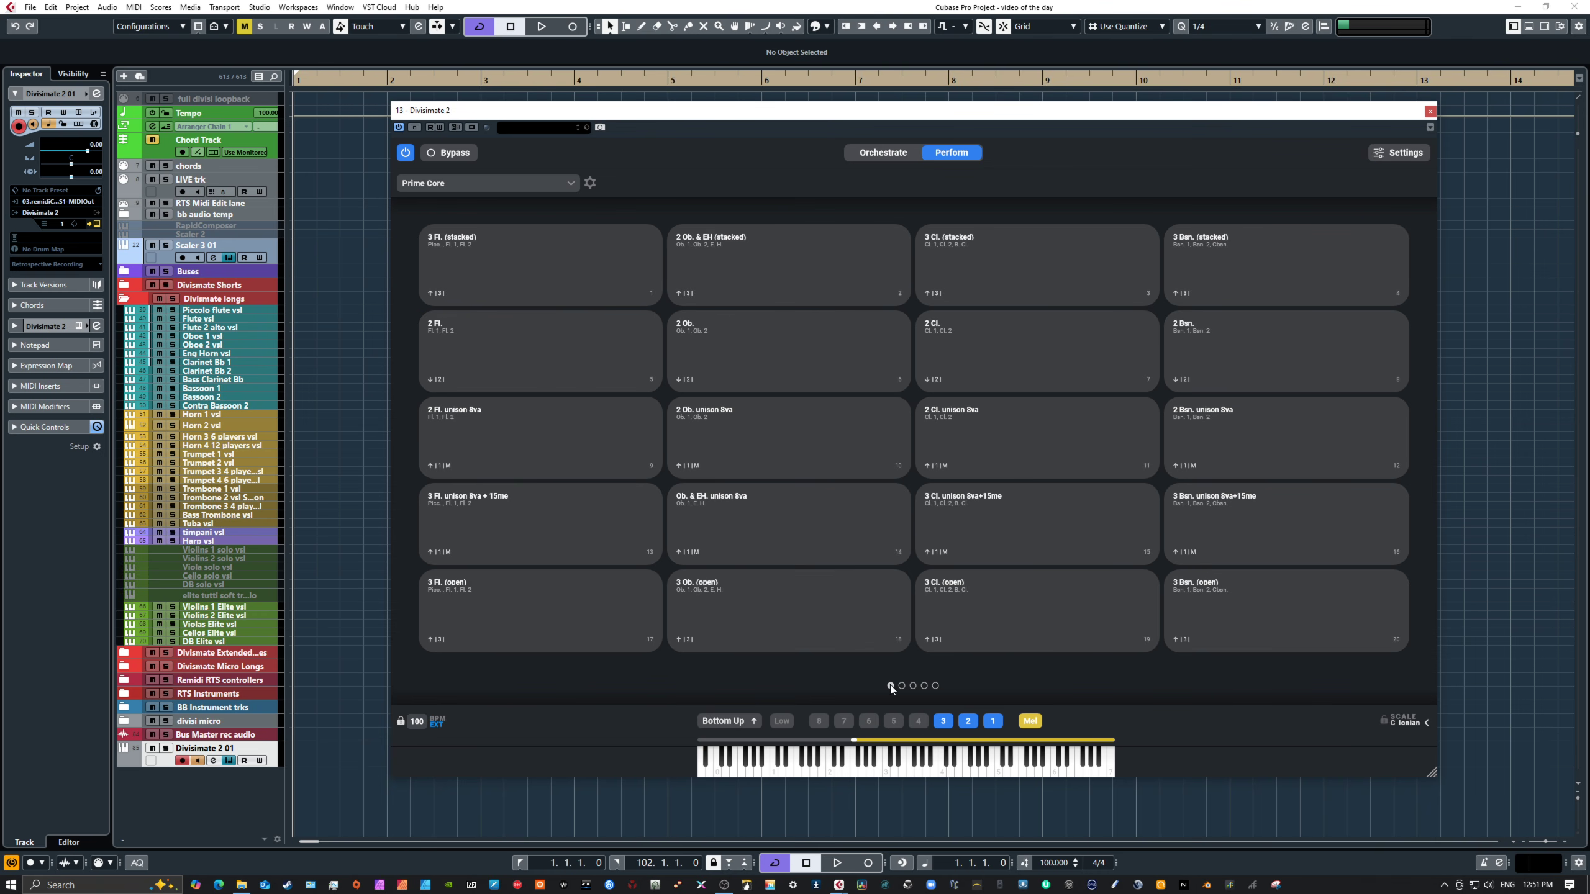
left_click(913, 685)
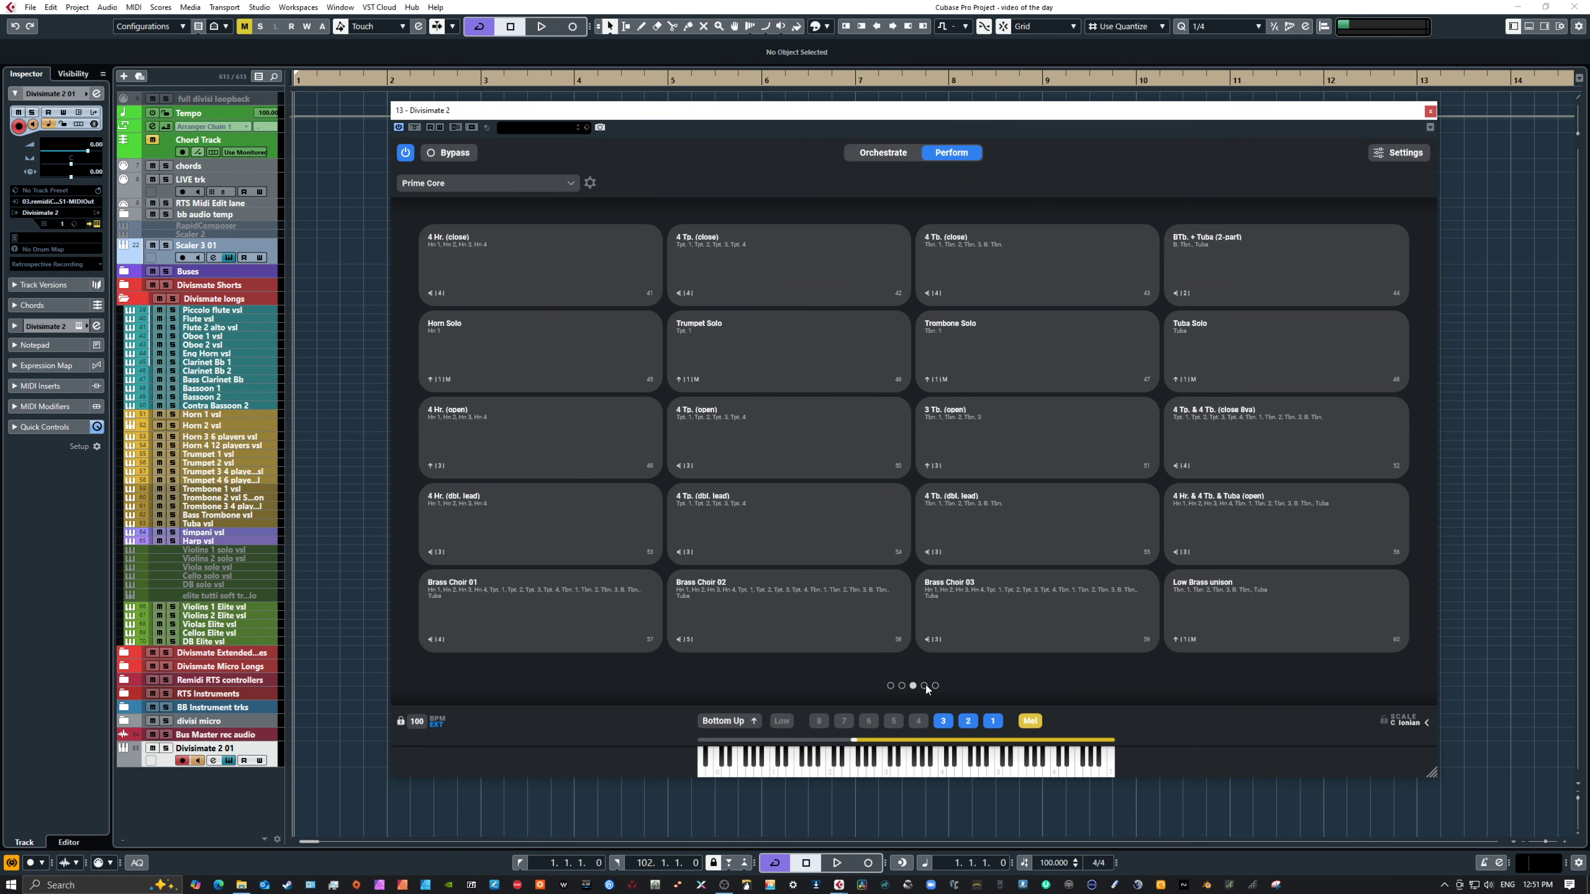
left_click(925, 685)
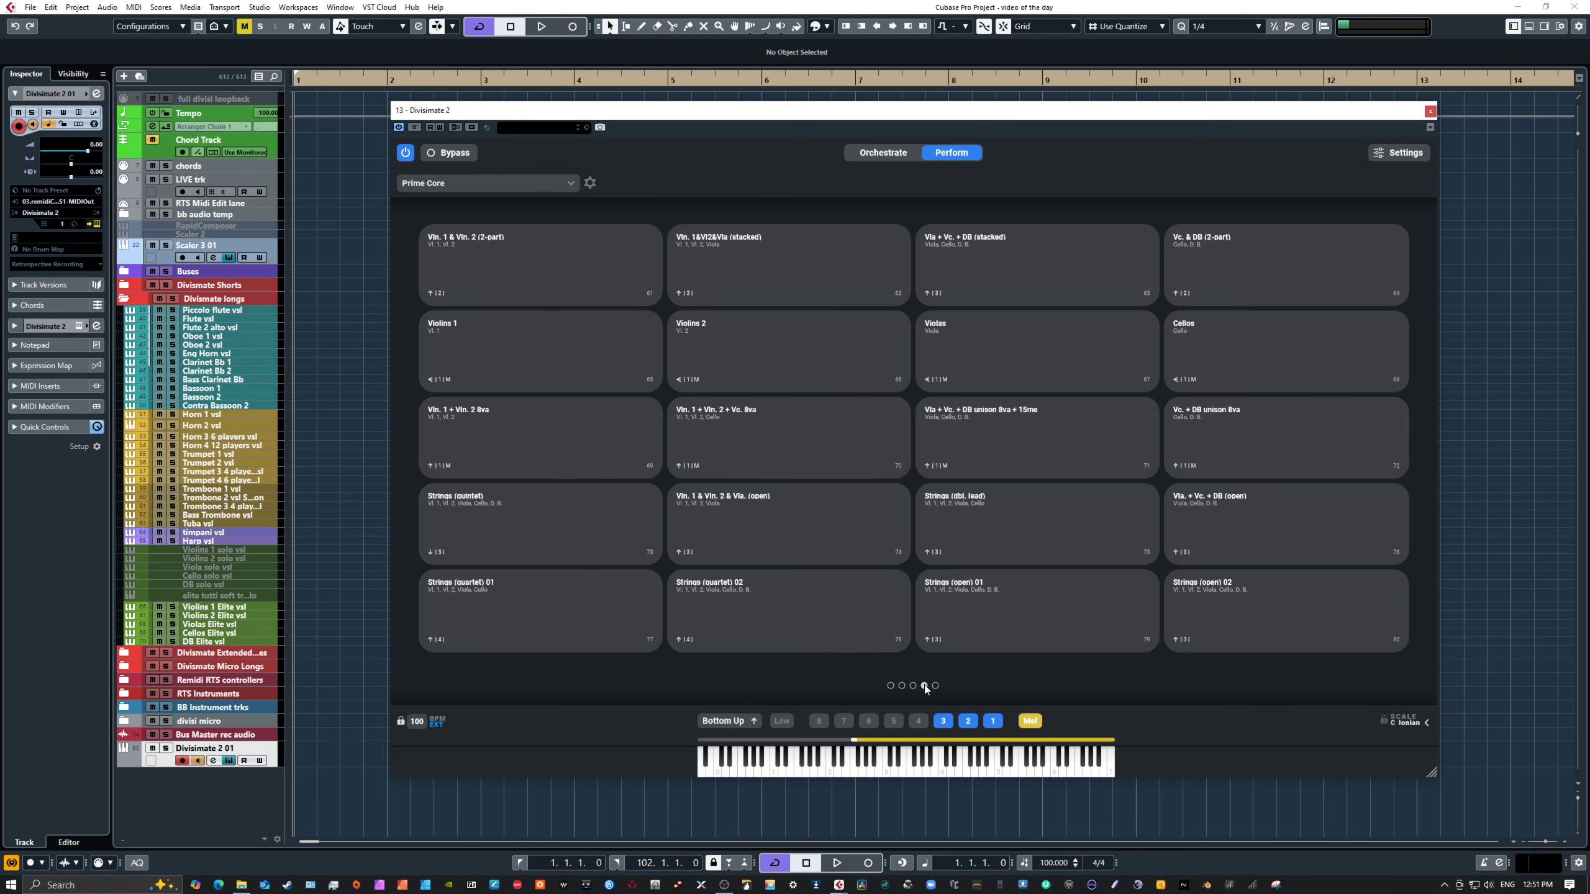
Step: Collapse the Woodwinds and Brass sections in the Orchestrate port list, then expand Woodwinds again
left_click(873, 153)
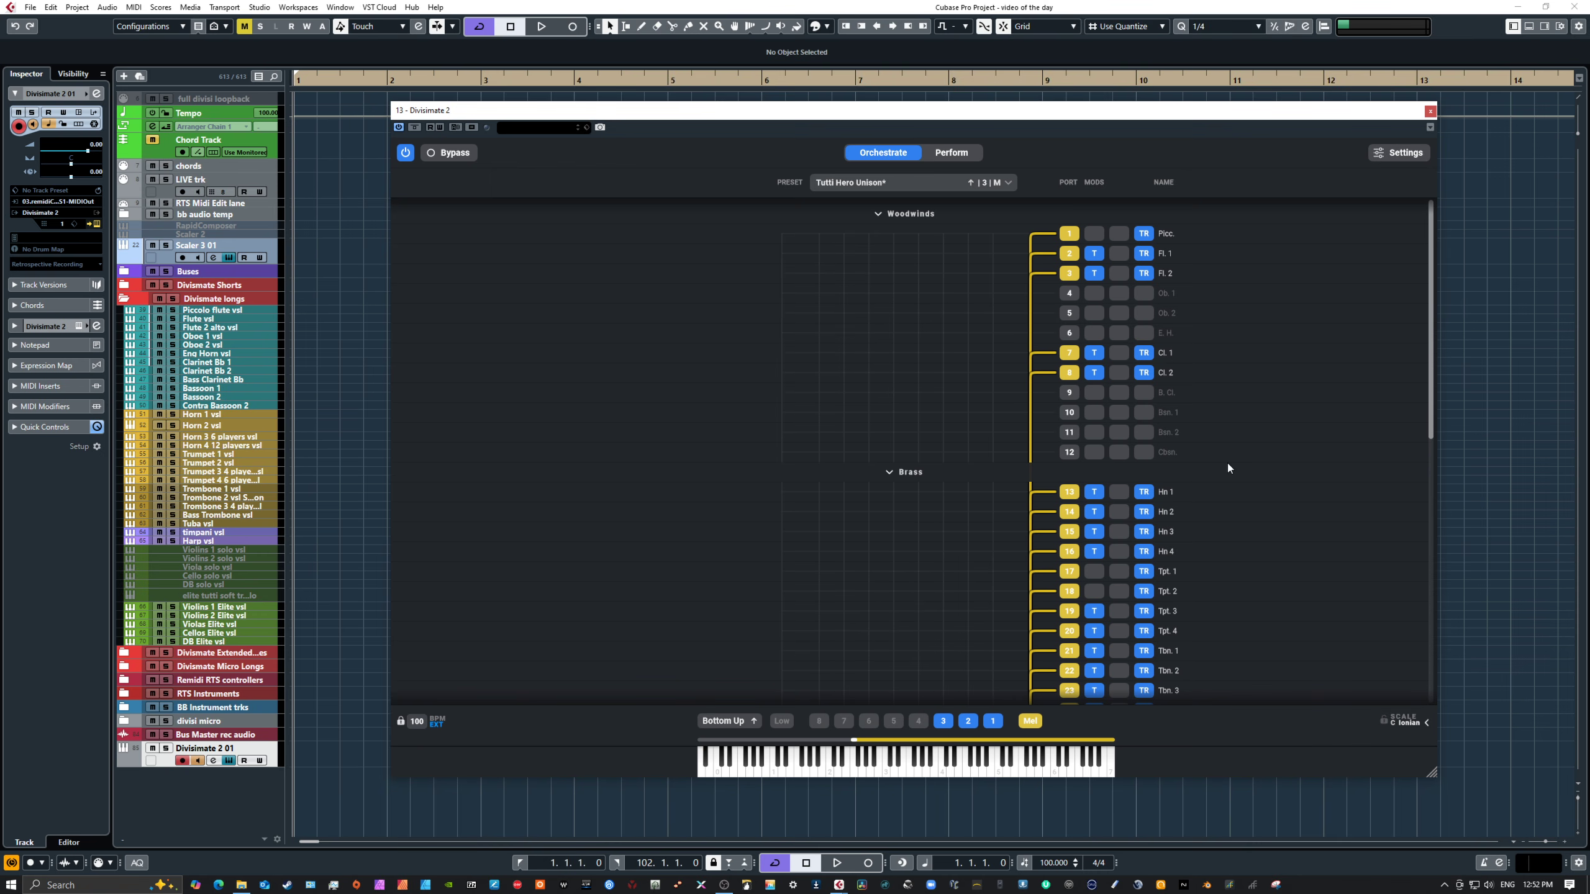
scroll(1228, 466, "down", 10)
scroll(1227, 462, "up", 4)
left_click(876, 214)
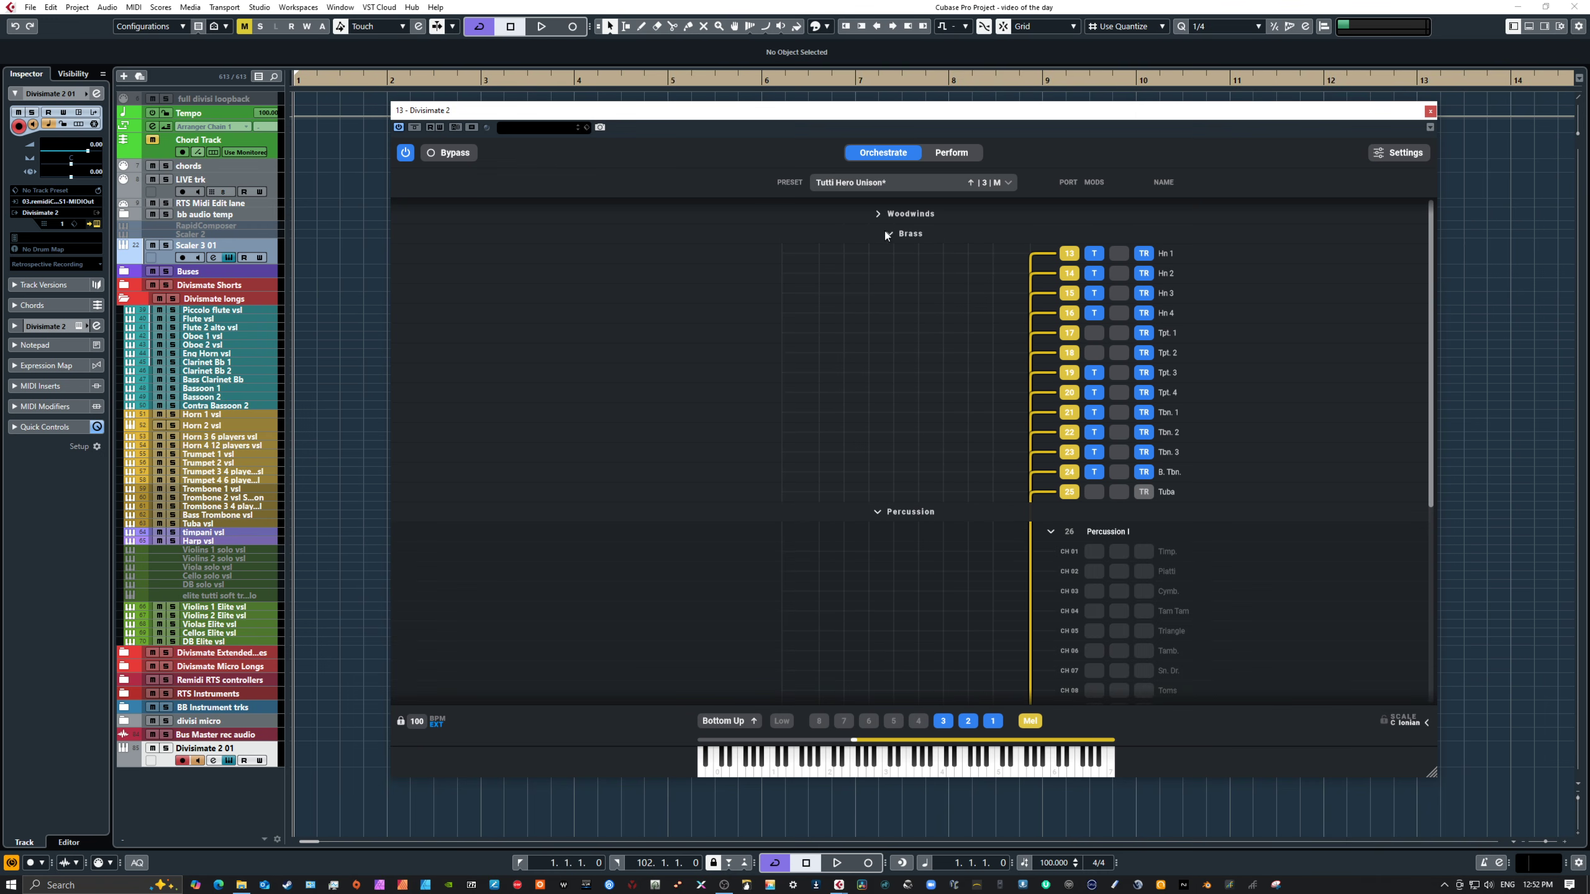
left_click(888, 233)
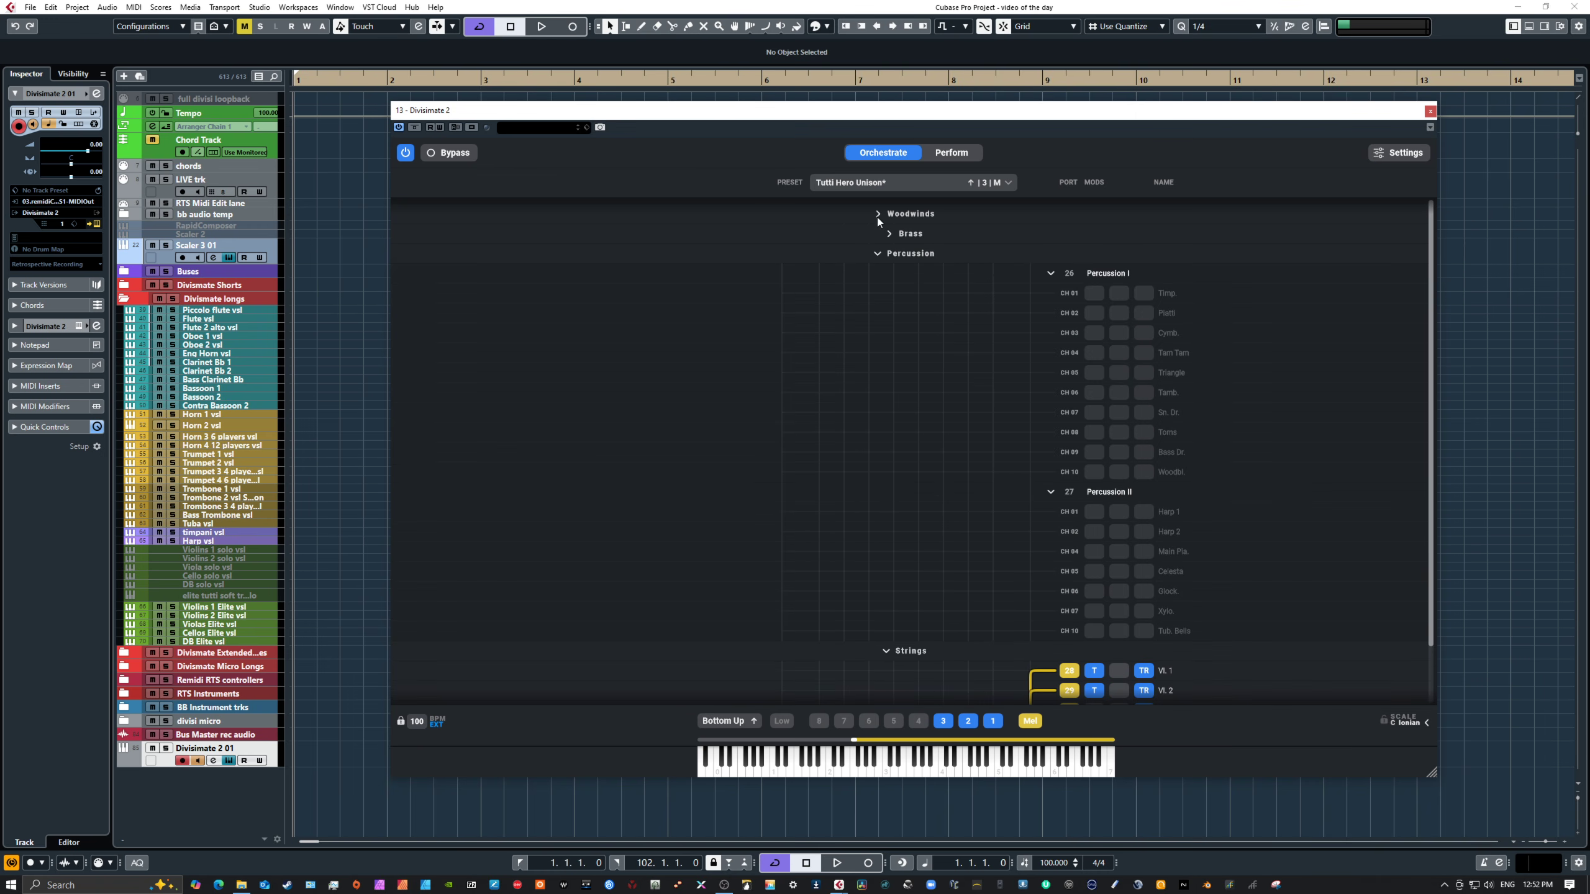
left_click(877, 214)
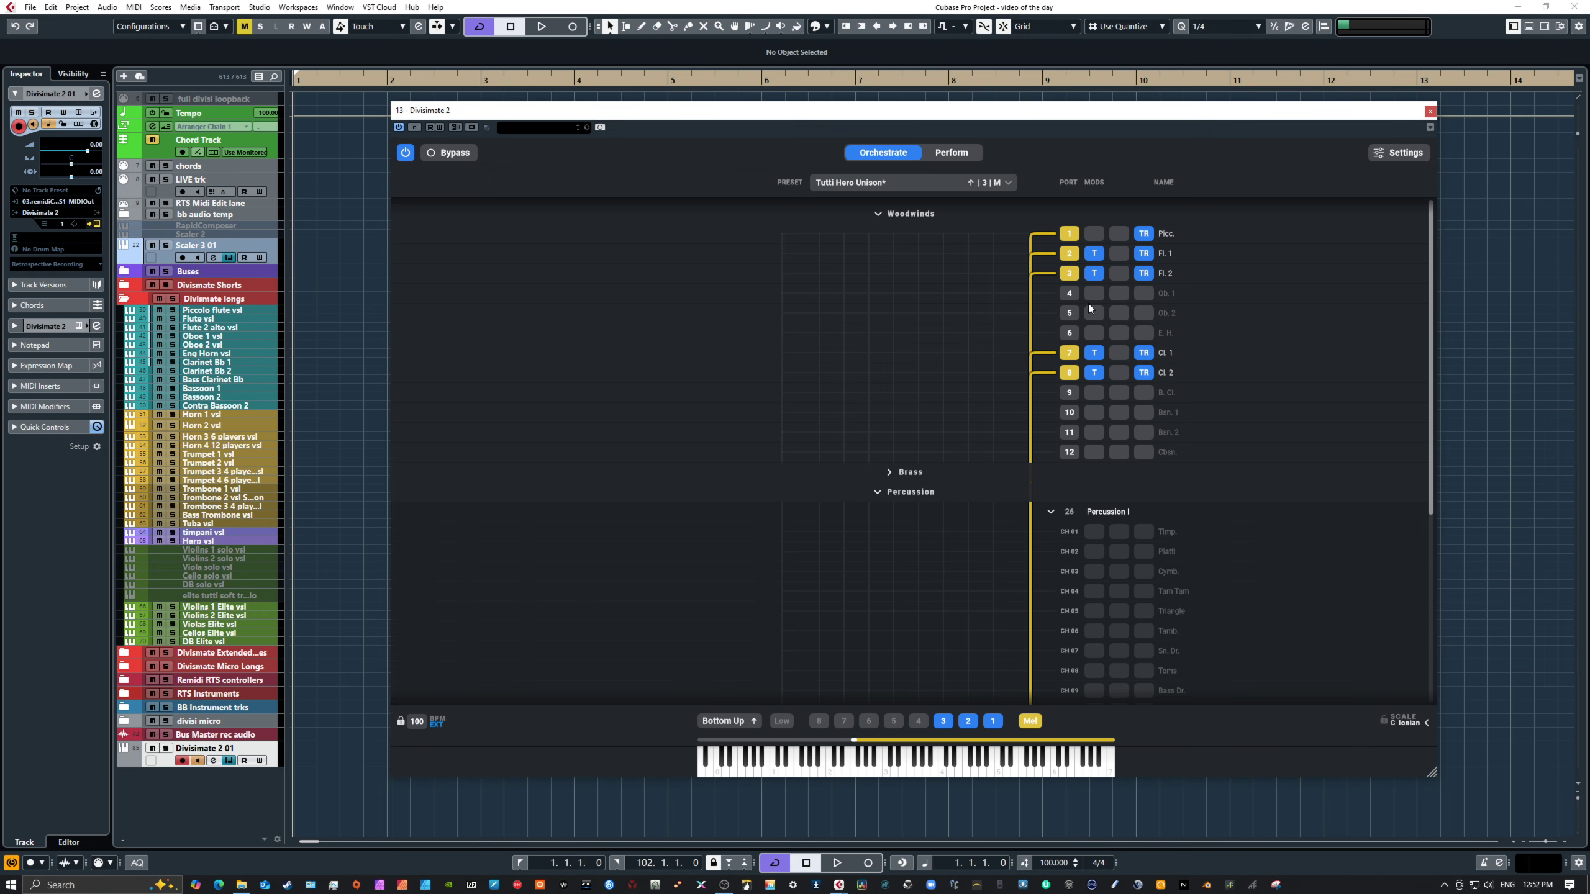